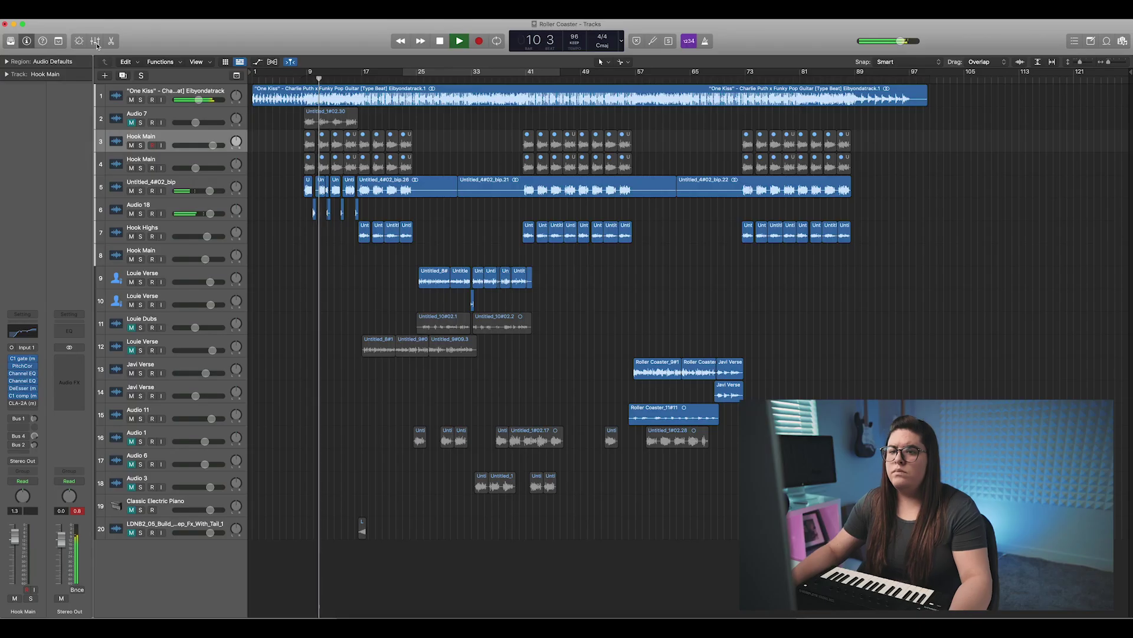
Review the channel levels and plug-ins of the finished Roller Coaster project in the mixer
key(x)
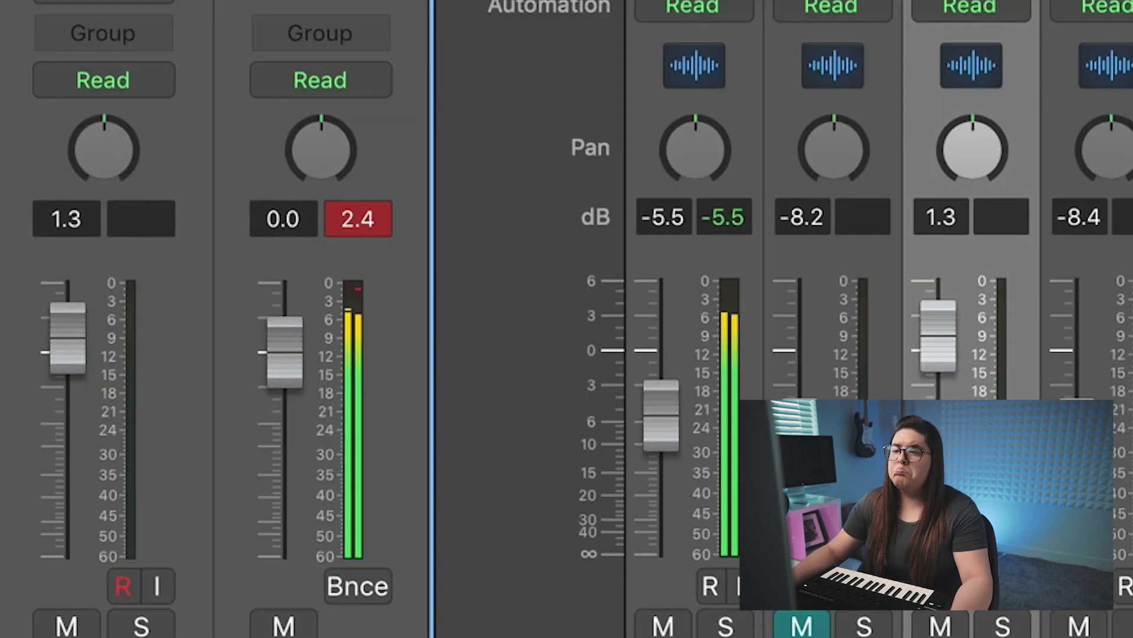
scroll(429, 246, down, 3)
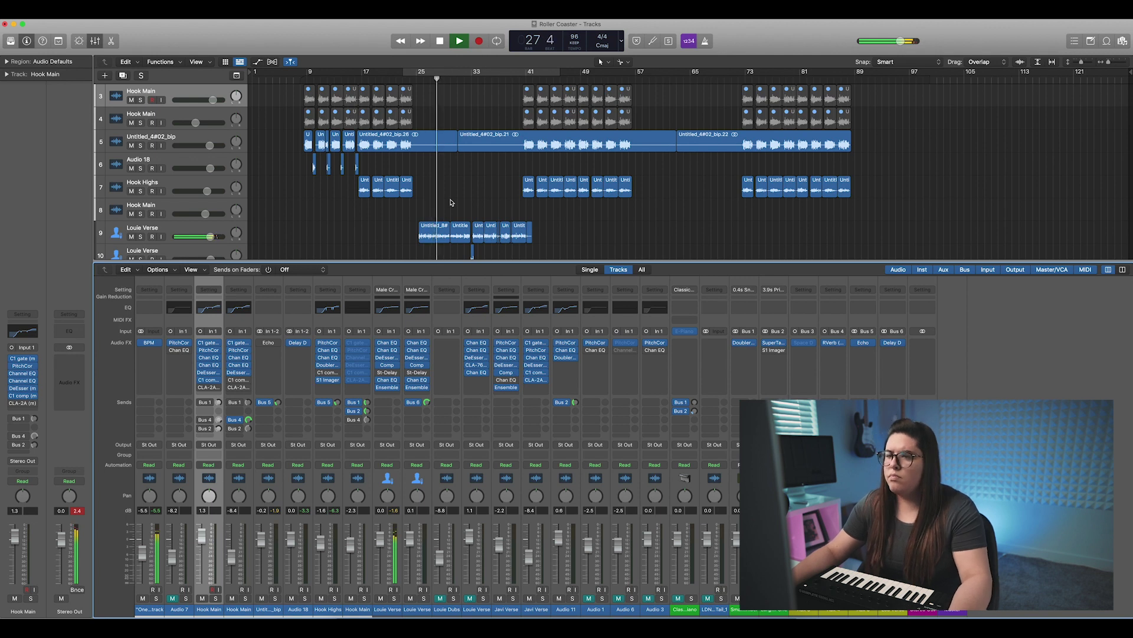
scroll(451, 203, down, 4)
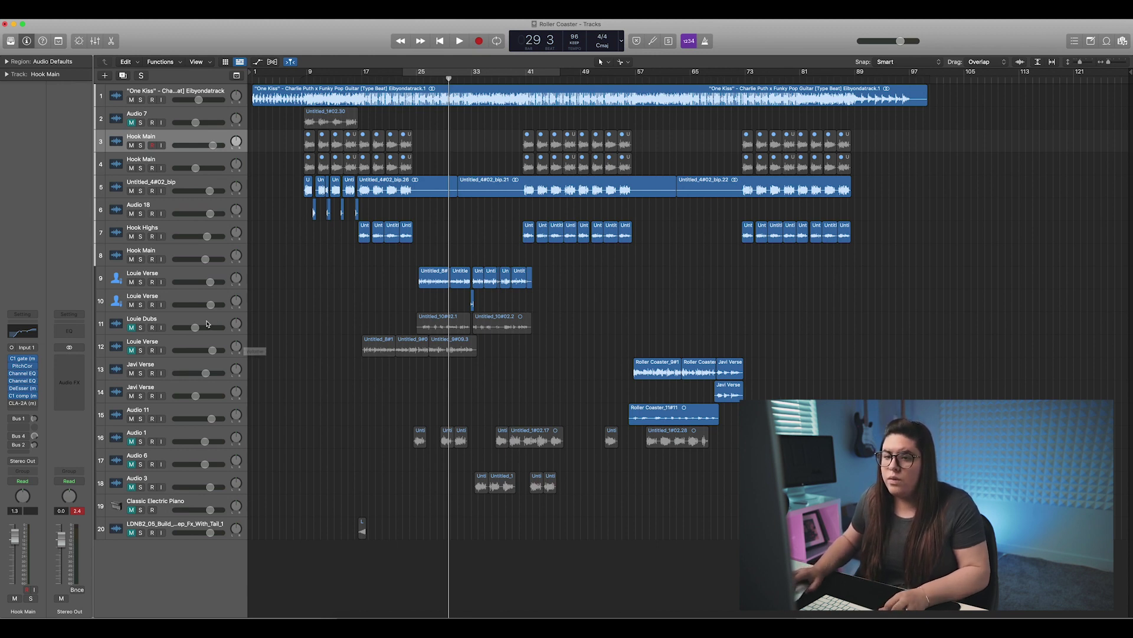
click(171, 323)
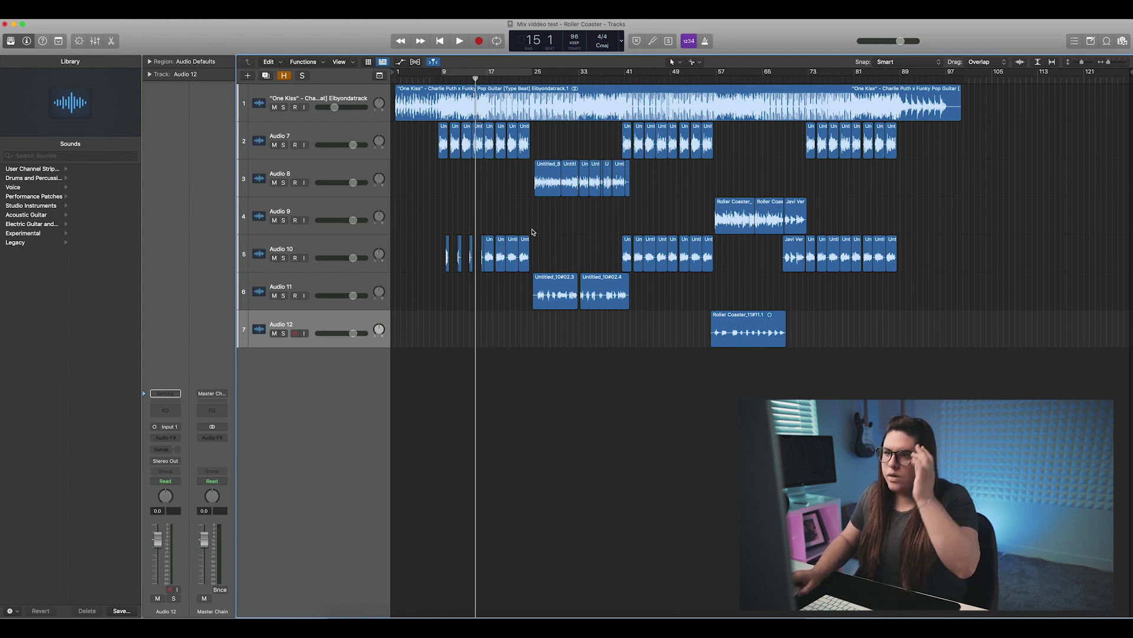
Name the vocal tracks Lead Chorus, Rap Verse, Singing Verse, Chorus Back up, Rap verse Backup and Singing Verse Back up
double_click(281, 135)
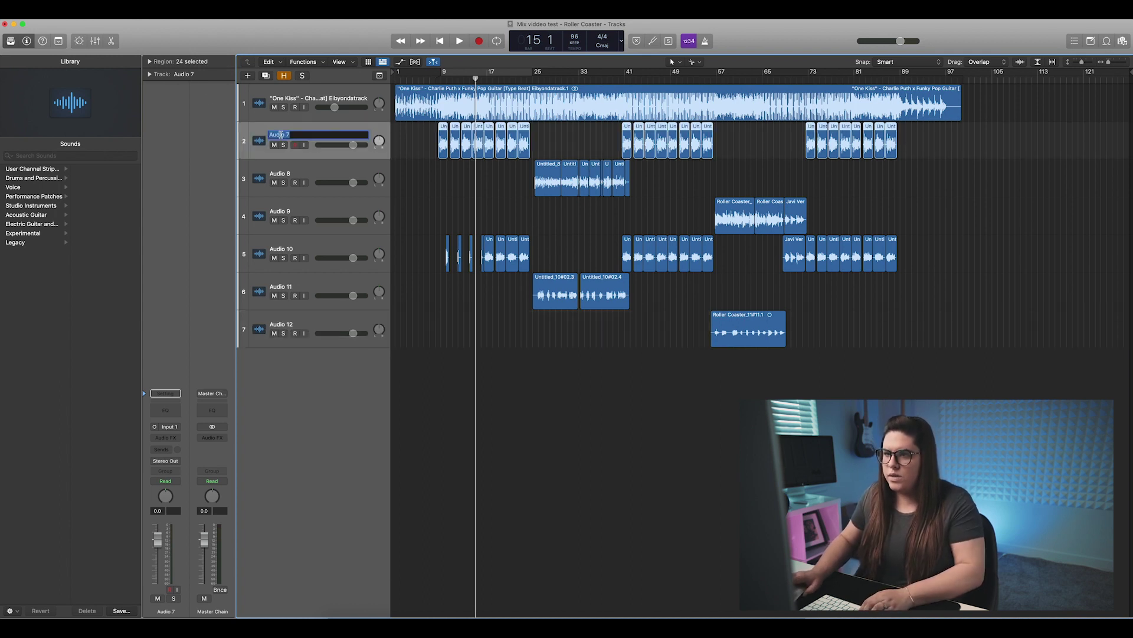
text(Lead Chorus)
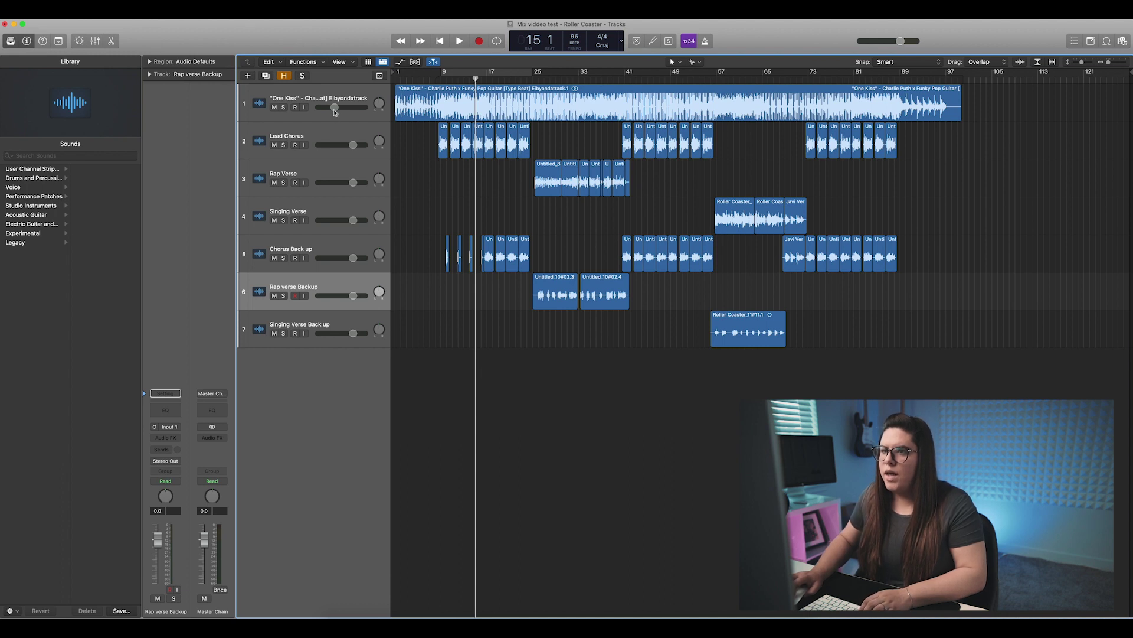
Set the beat track's volume to 0 dB and play the song into the first chorus to hear the levels
double_click(336, 108)
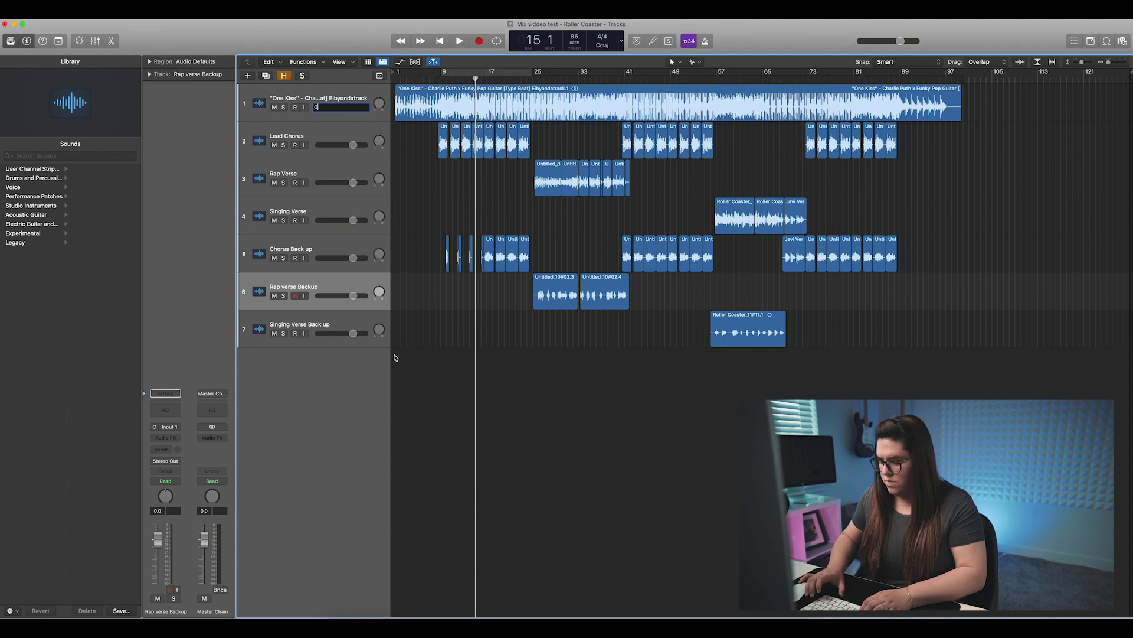
key(Return)
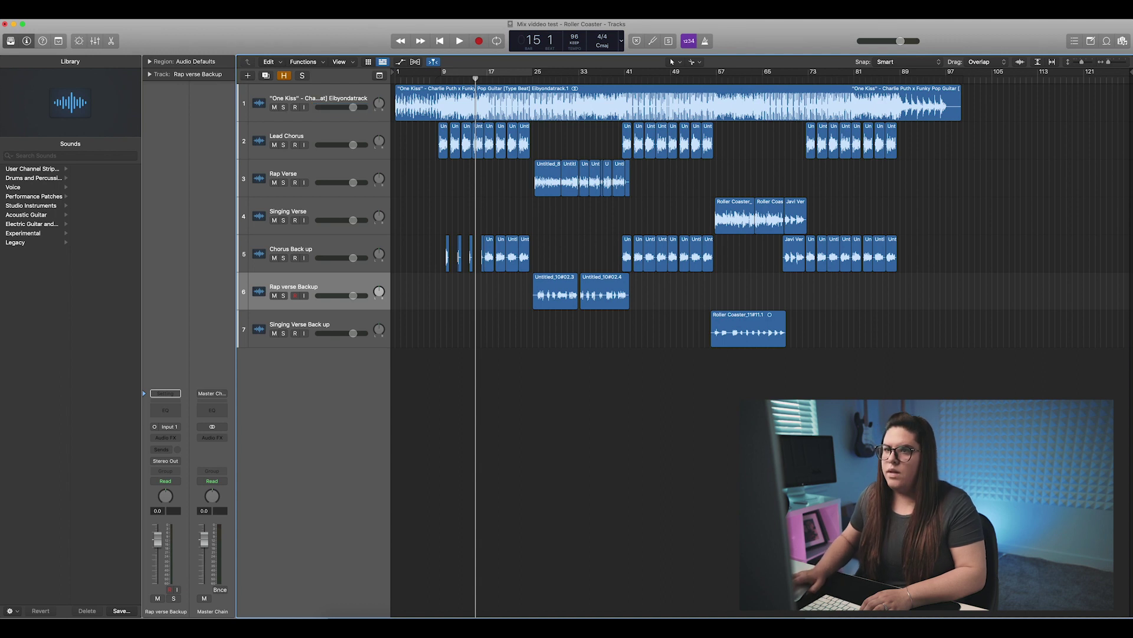
click(423, 81)
key(space)
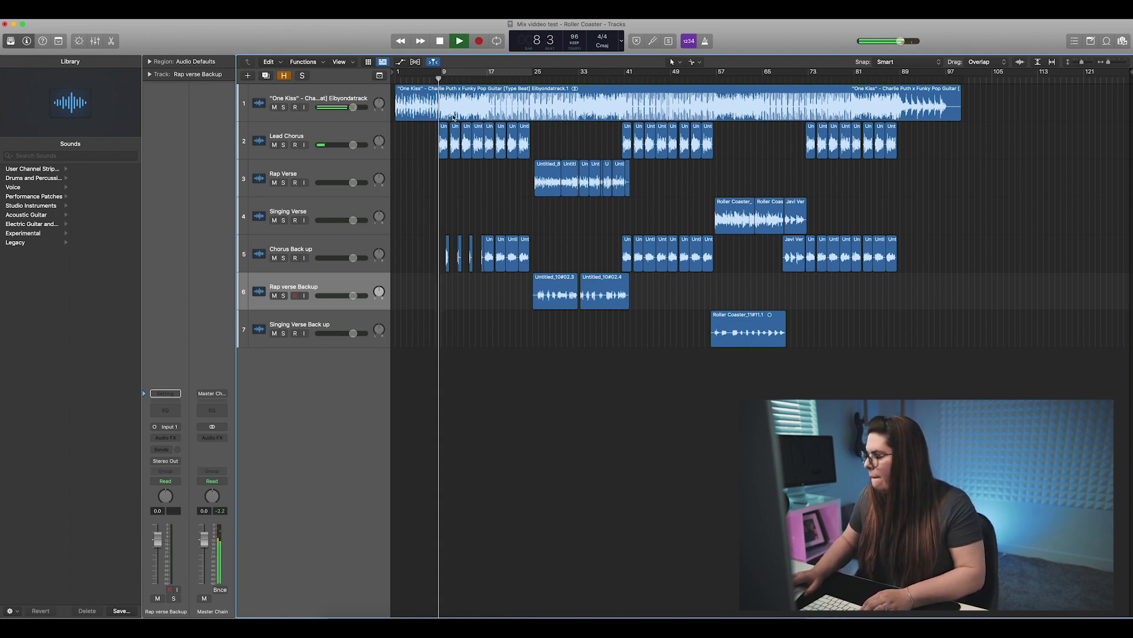
key(space)
Insert the Pitch Correction plug-in on the Lead Chorus track
click(327, 139)
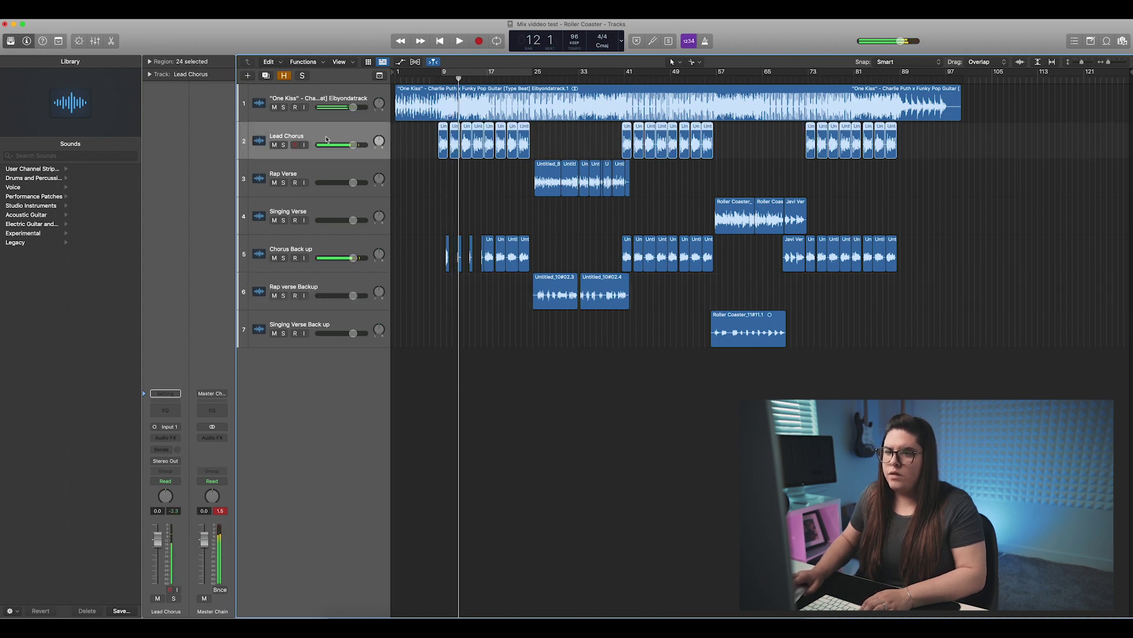
click(166, 437)
mouse_move(185, 582)
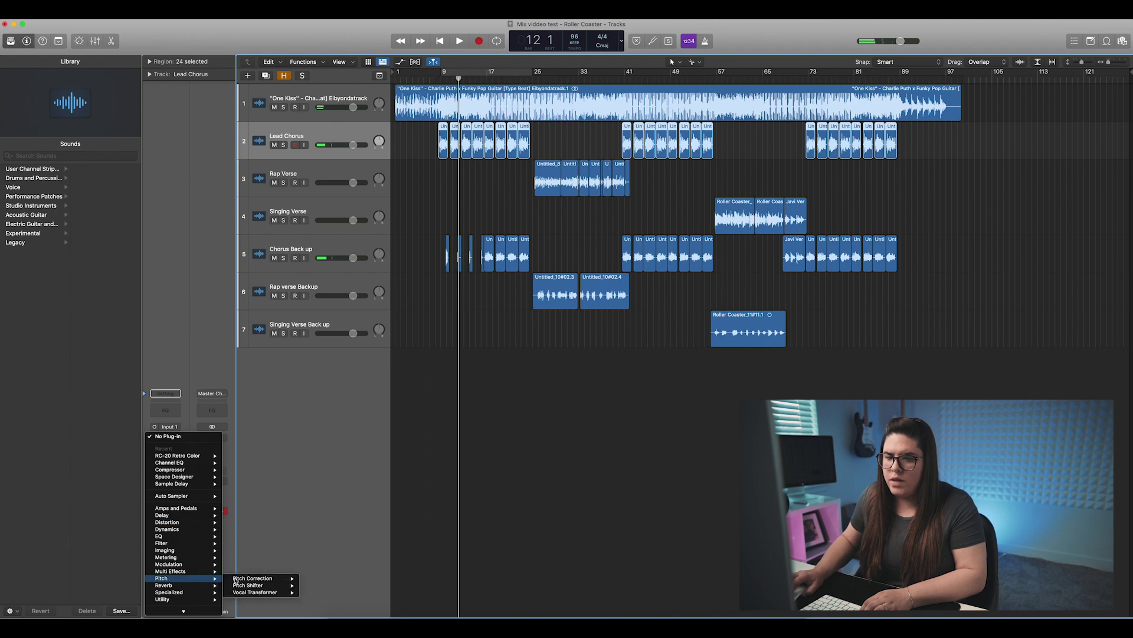
click(252, 578)
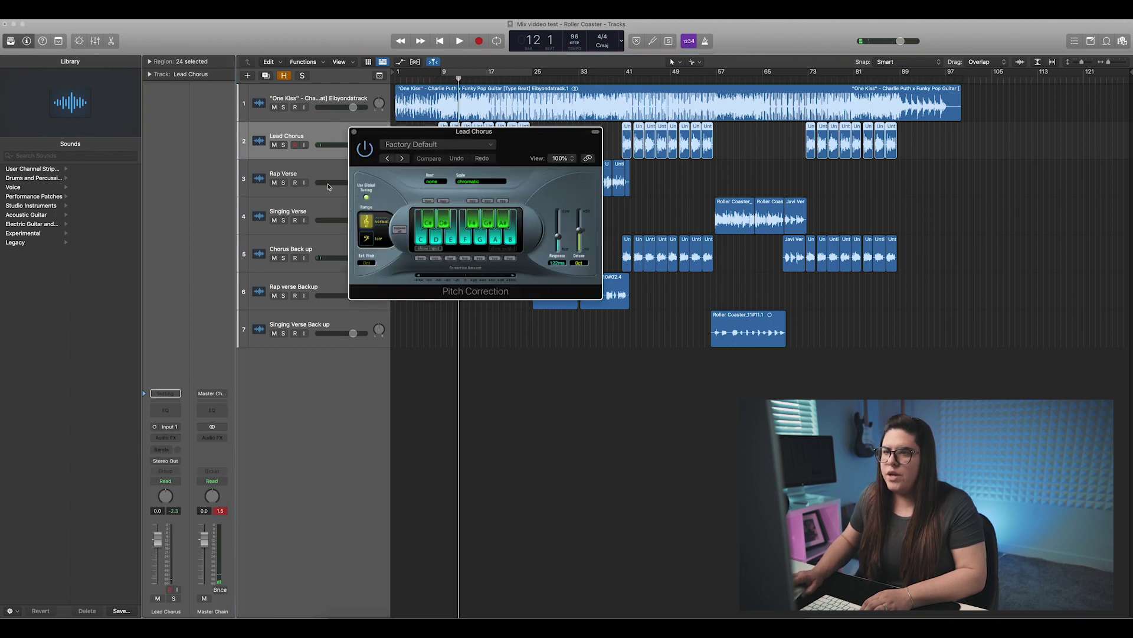
Set the Pitch Correction on Lead Chorus to root E, major scale, with a 0.00 ms response
click(433, 179)
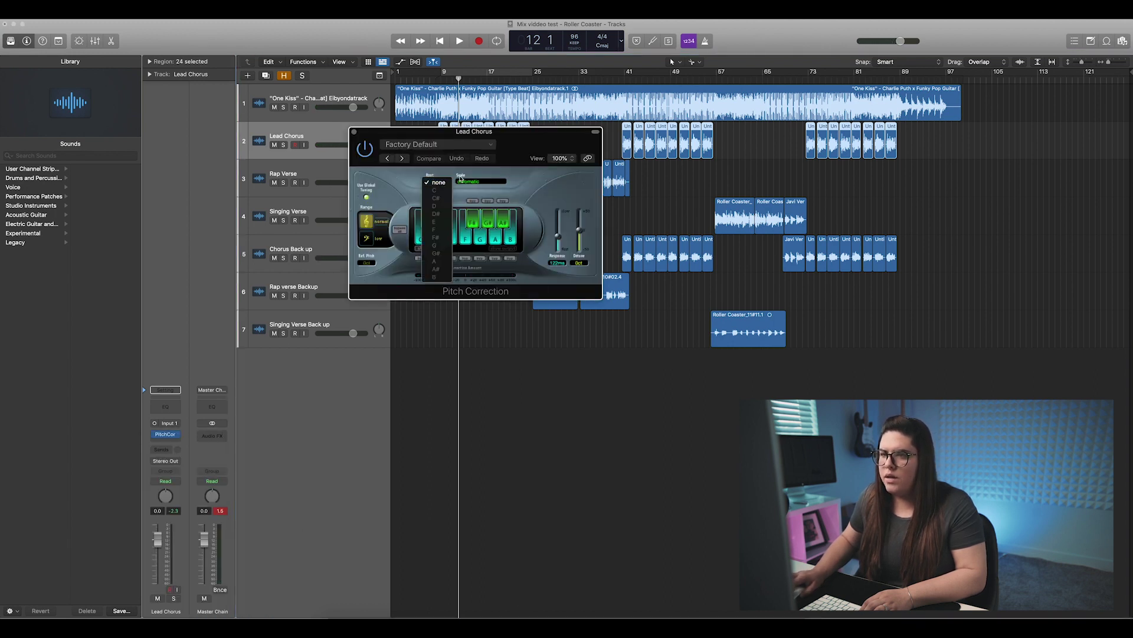
click(461, 180)
click(478, 189)
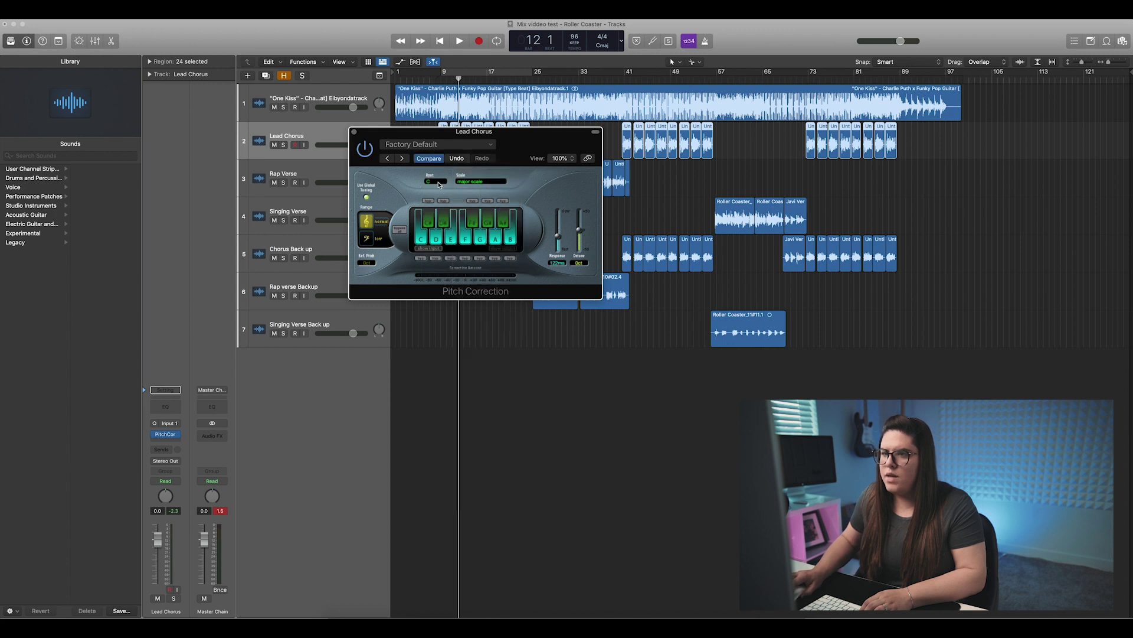
click(435, 181)
click(435, 216)
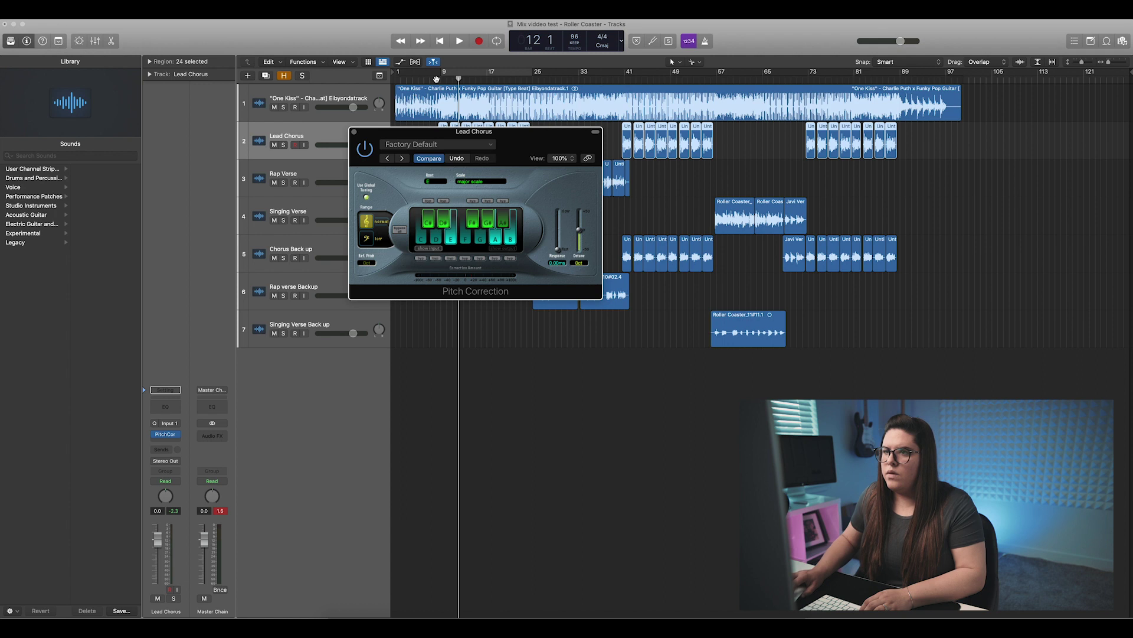
Play the start of the first chorus to hear the pitch-corrected lead, and close the plug-in window
click(436, 79)
key(space)
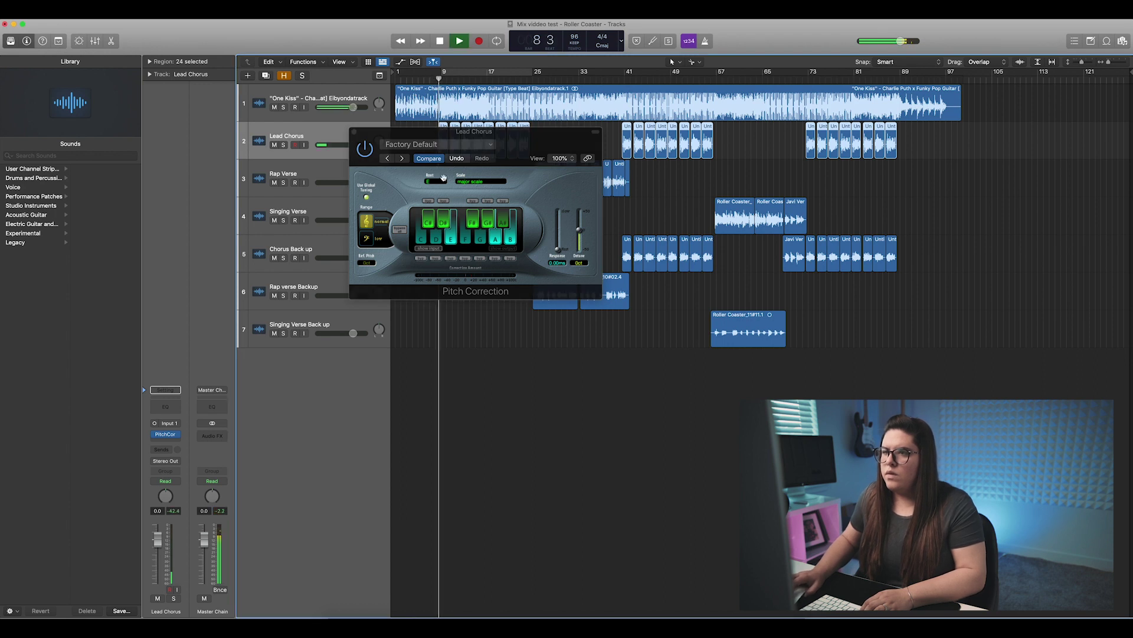
click(355, 133)
key(space)
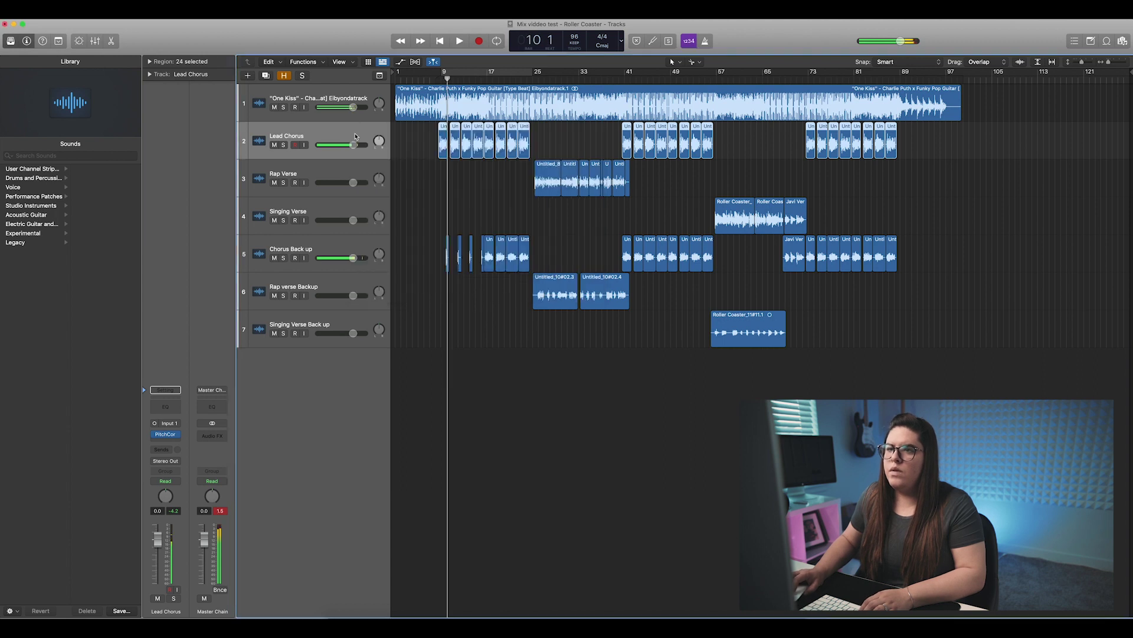
Copy the Pitch Correction plug-in from Lead Chorus to the Singing Verse and Chorus Back up channels
key(x)
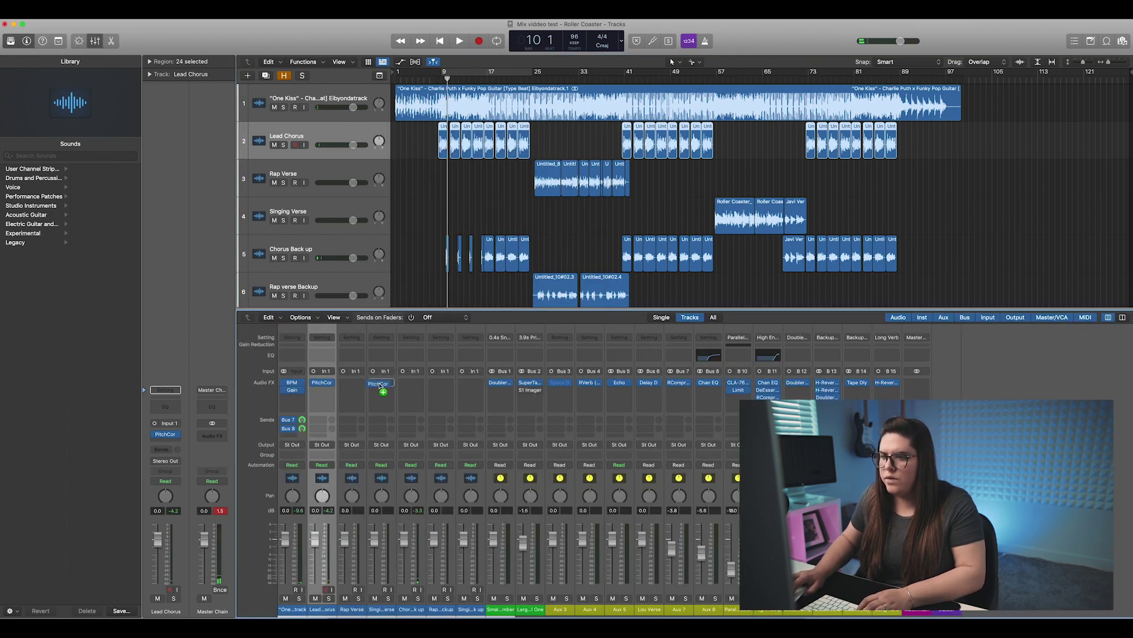
drag(384, 386, 432, 385)
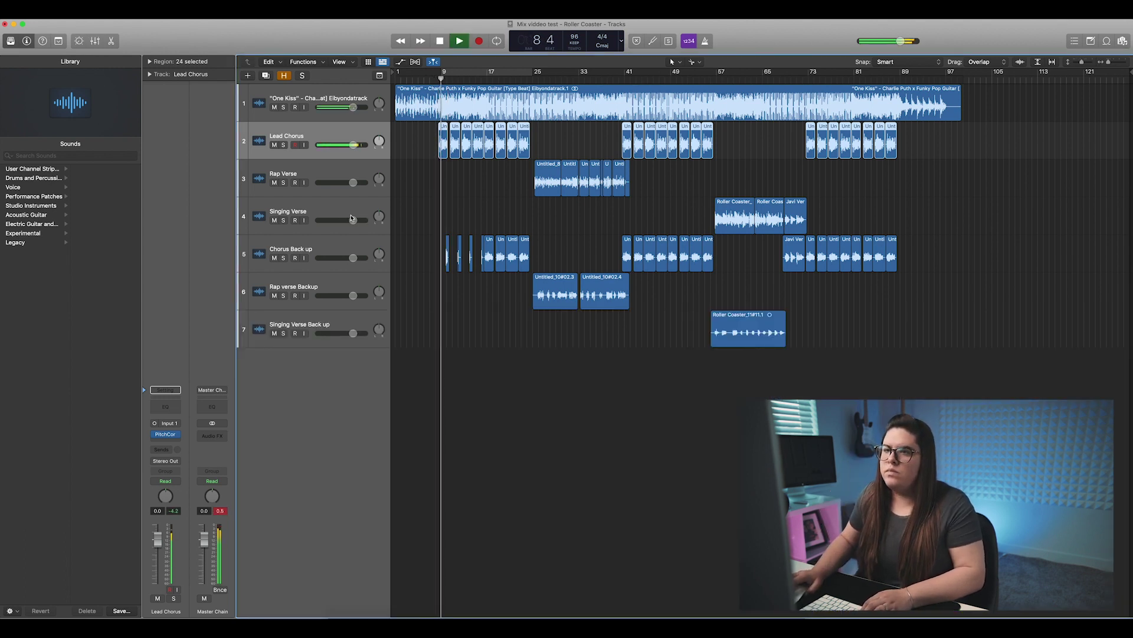
Solo the beat track and open its Gain plug-in, placing the window clear of the regions
click(345, 110)
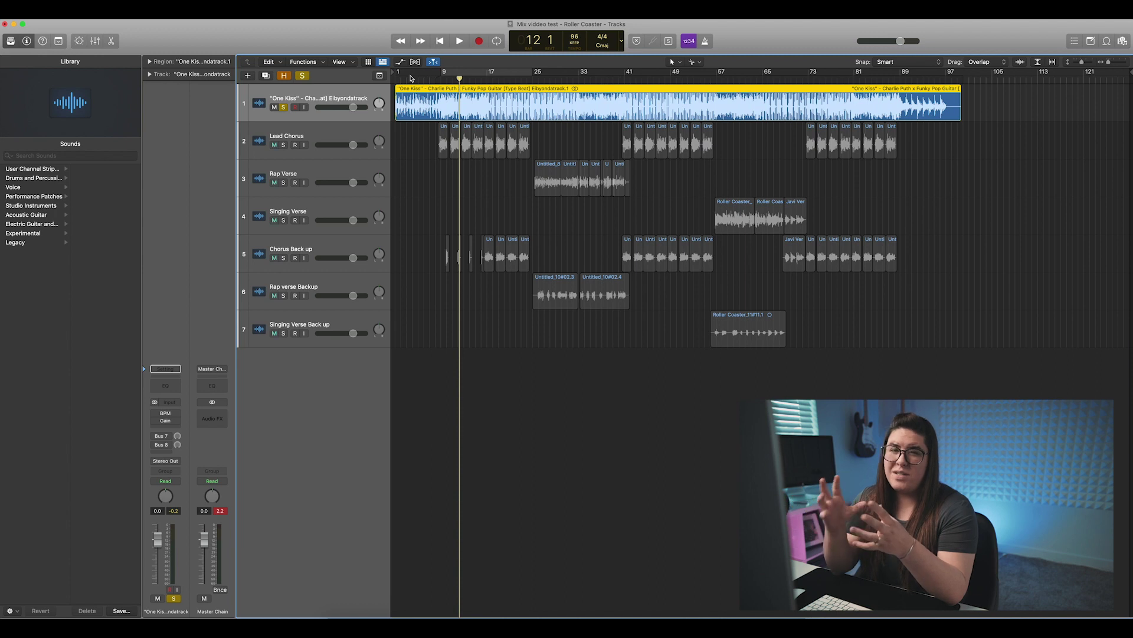
click(166, 422)
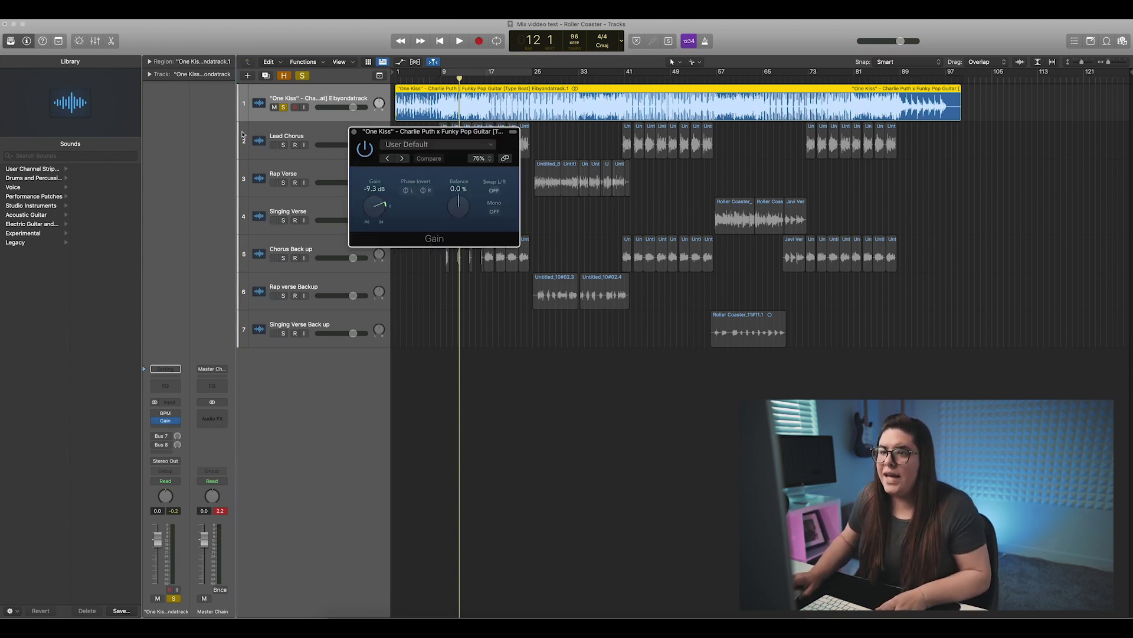
drag(420, 135, 265, 160)
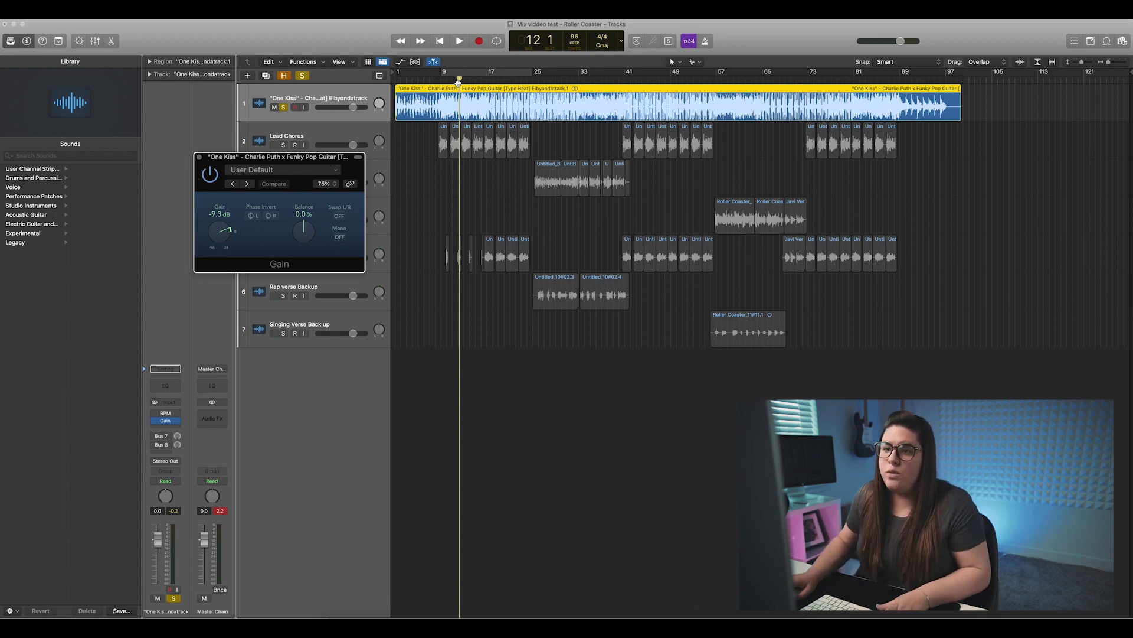
click(178, 422)
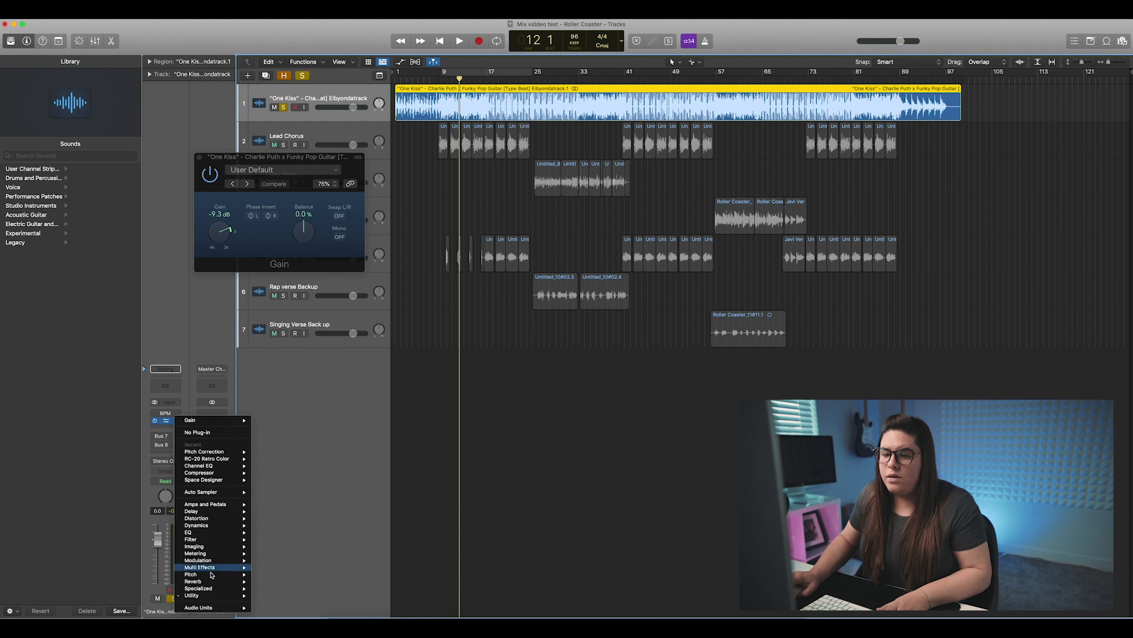
mouse_move(222, 595)
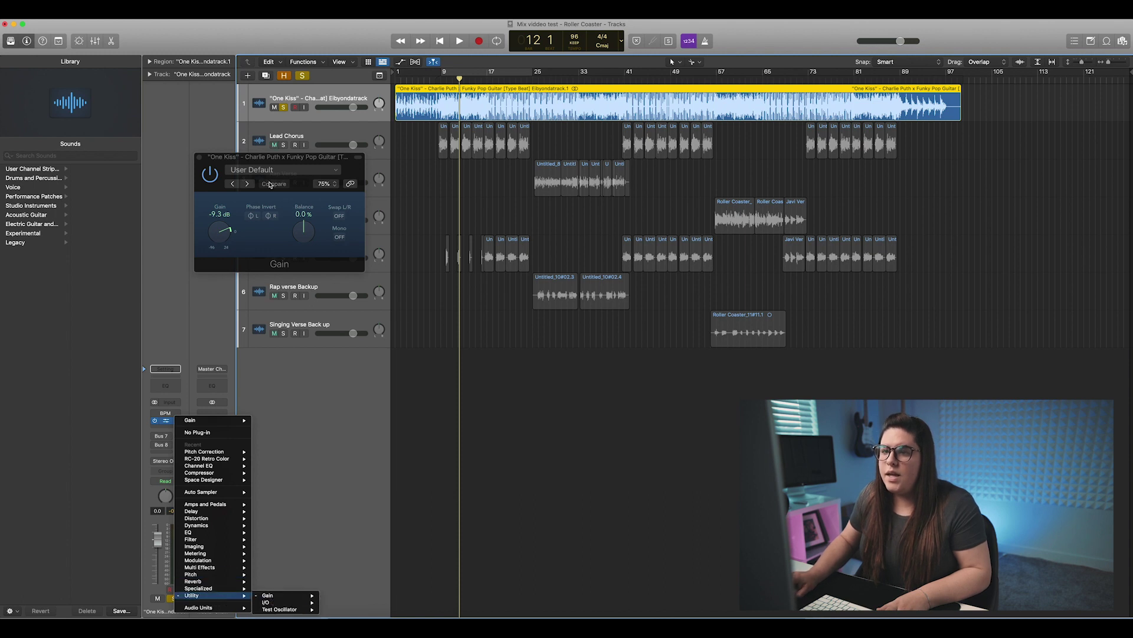
click(269, 160)
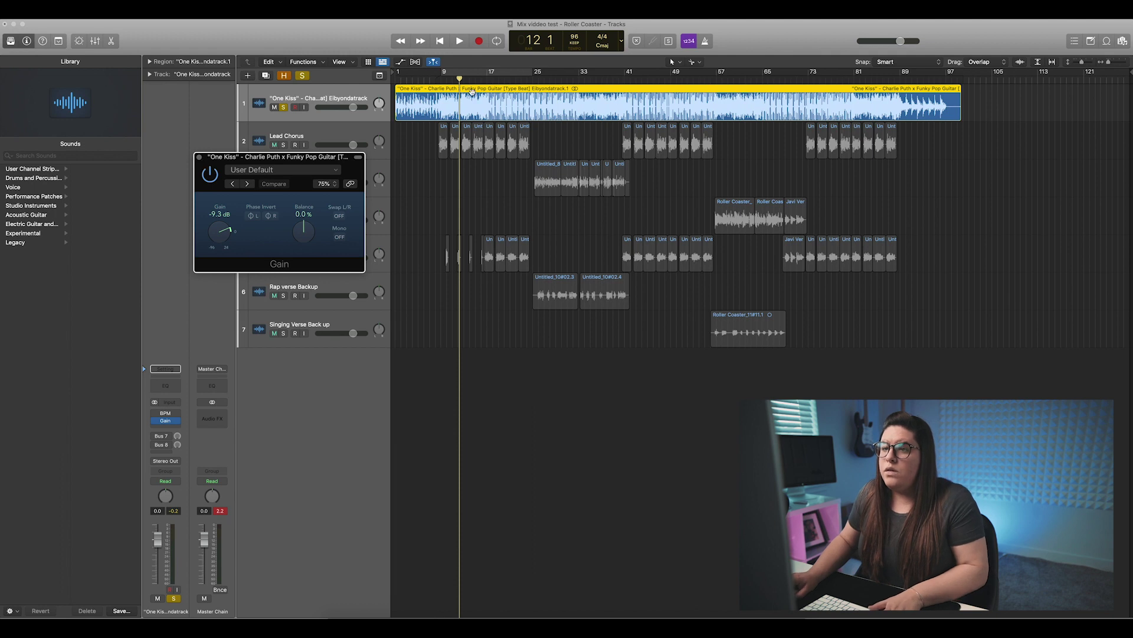
Play the soloed beat from the first chorus to check its level, closing the Gain window
click(437, 81)
key(space)
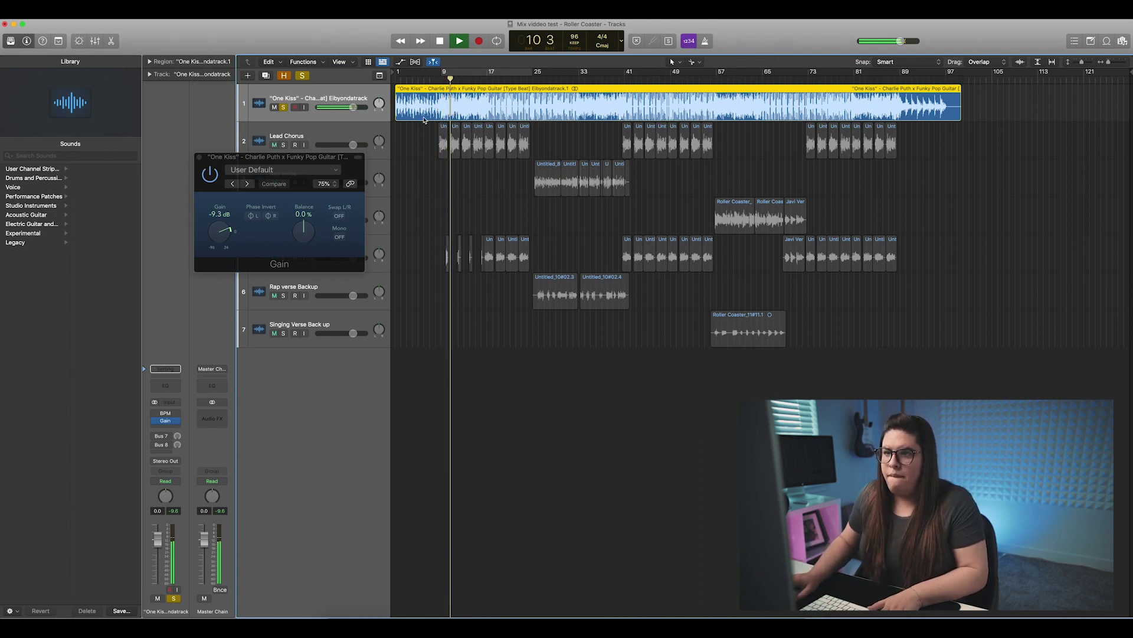
click(200, 158)
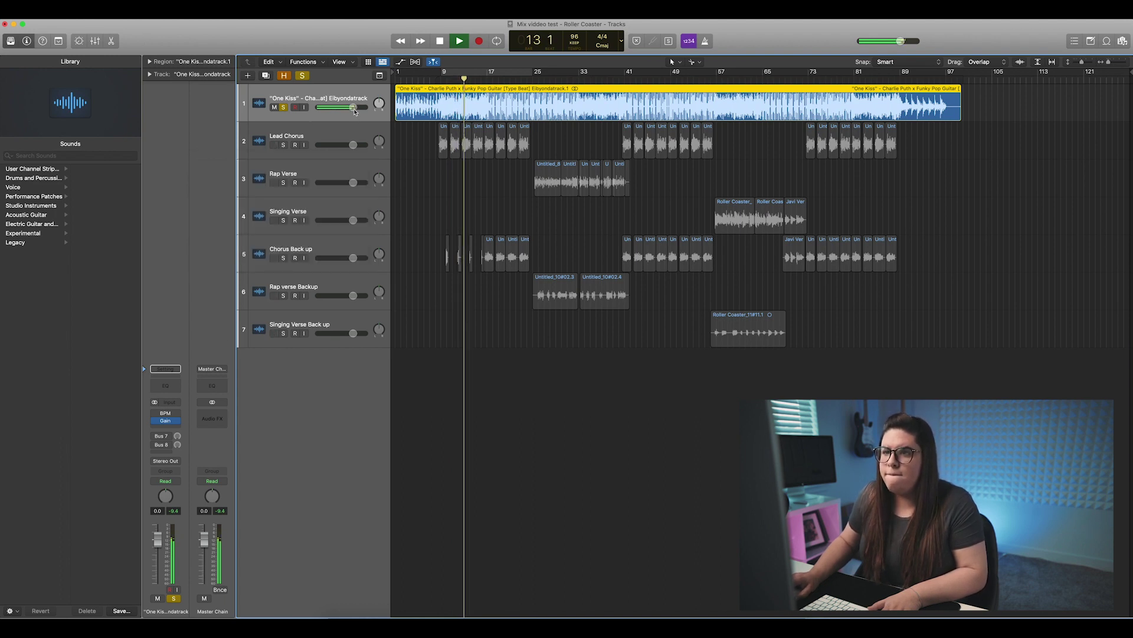
key(space)
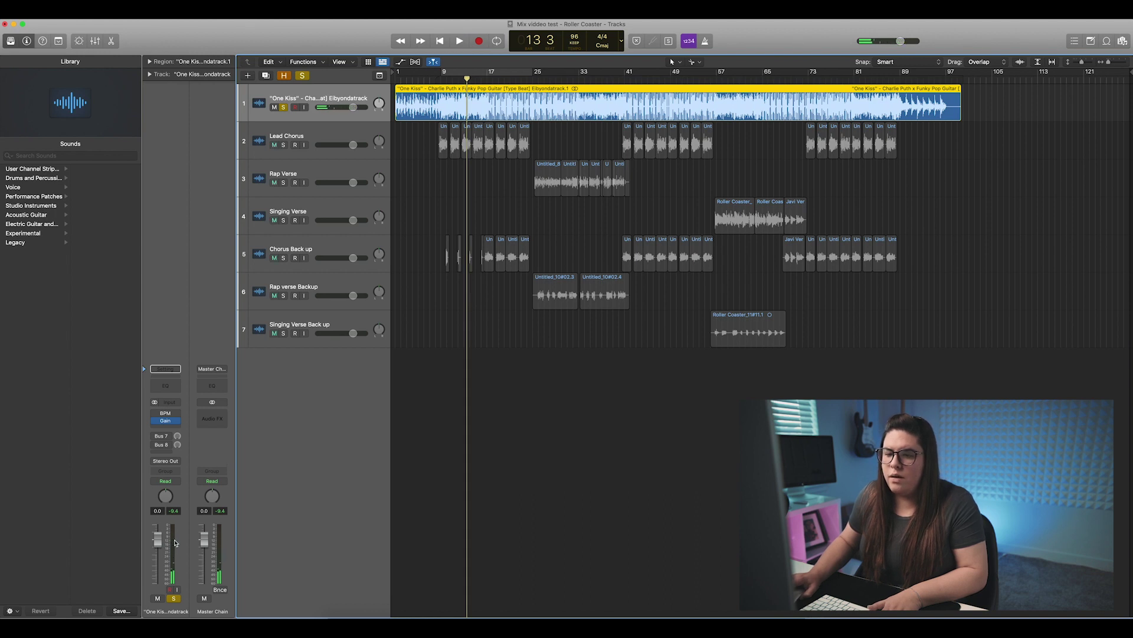
Lower the beat track's volume to about -5.1 dB while playing the soloed beat
drag(358, 108, 352, 108)
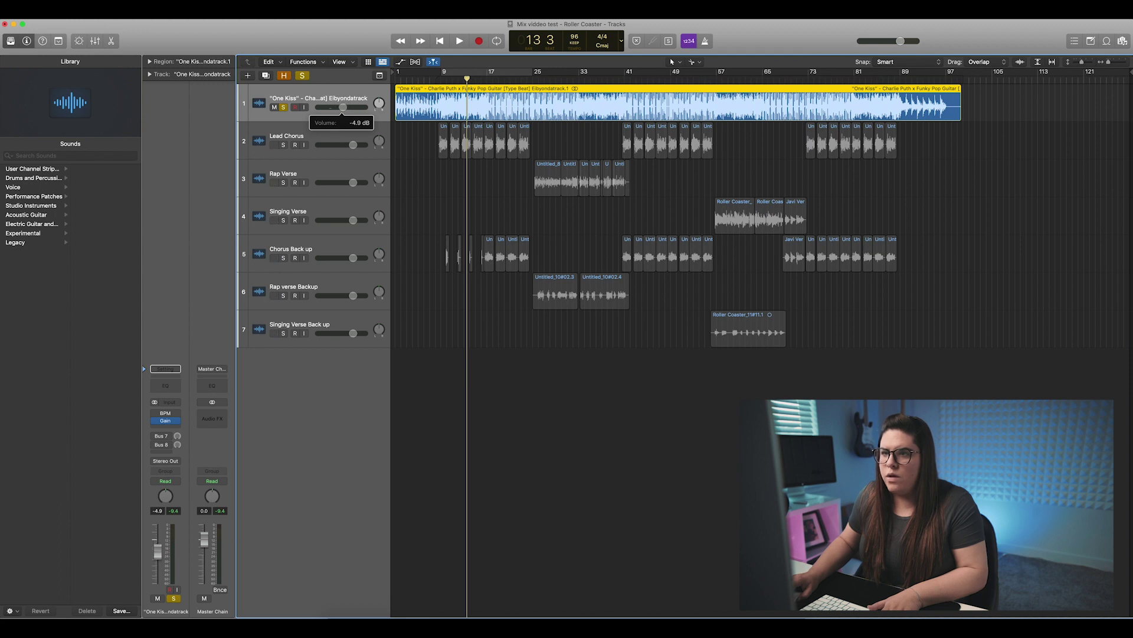
key(space)
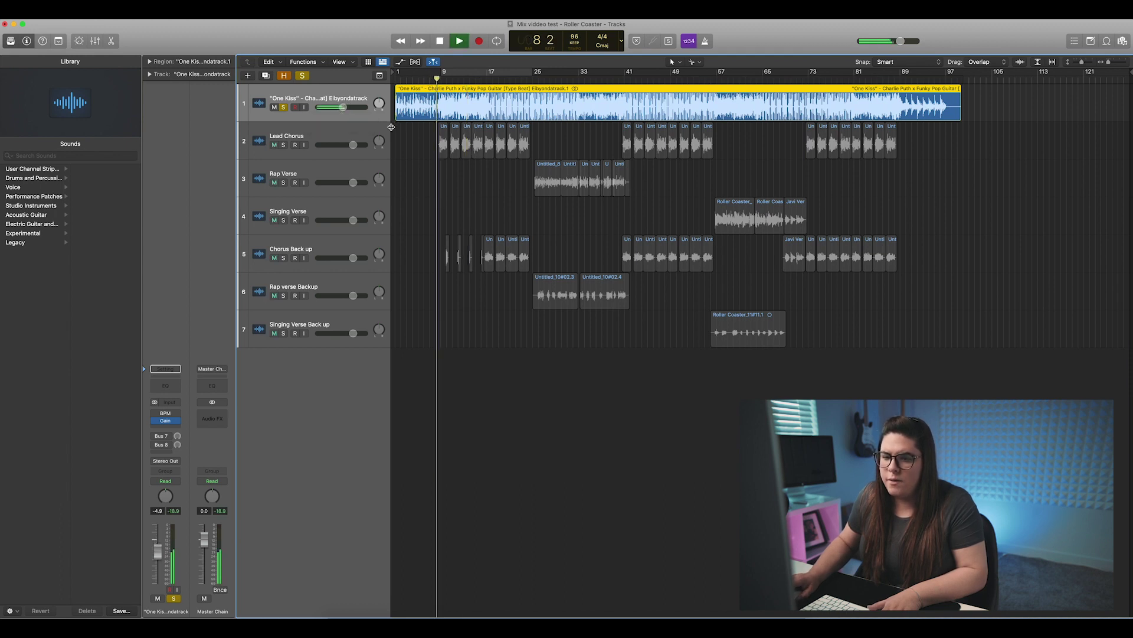
drag(343, 106, 340, 107)
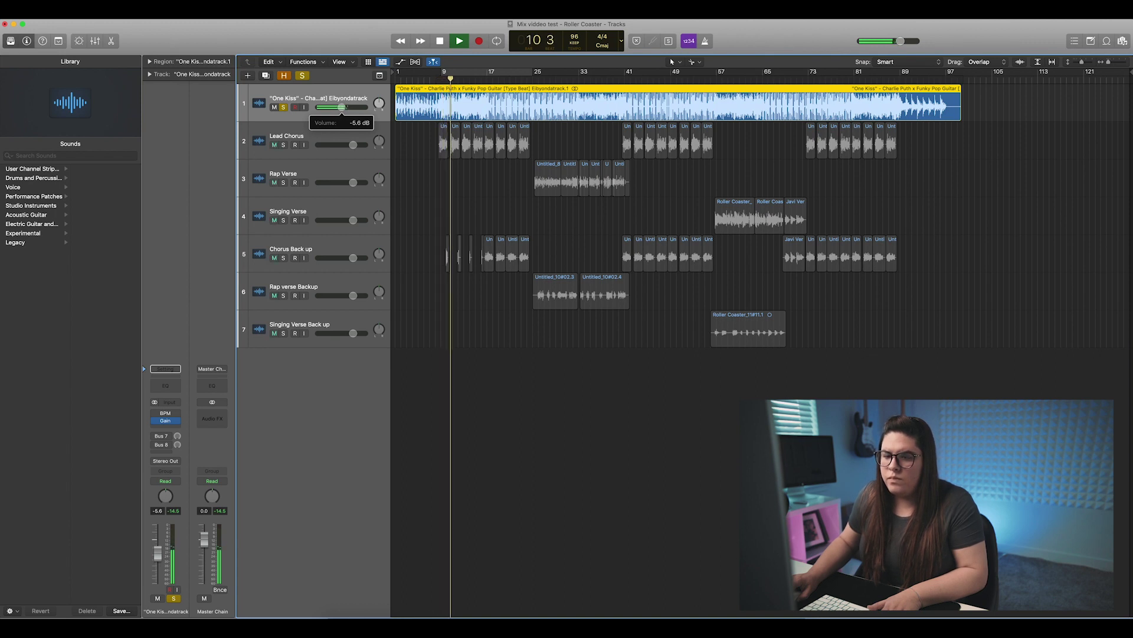
drag(340, 107, 342, 107)
key(space)
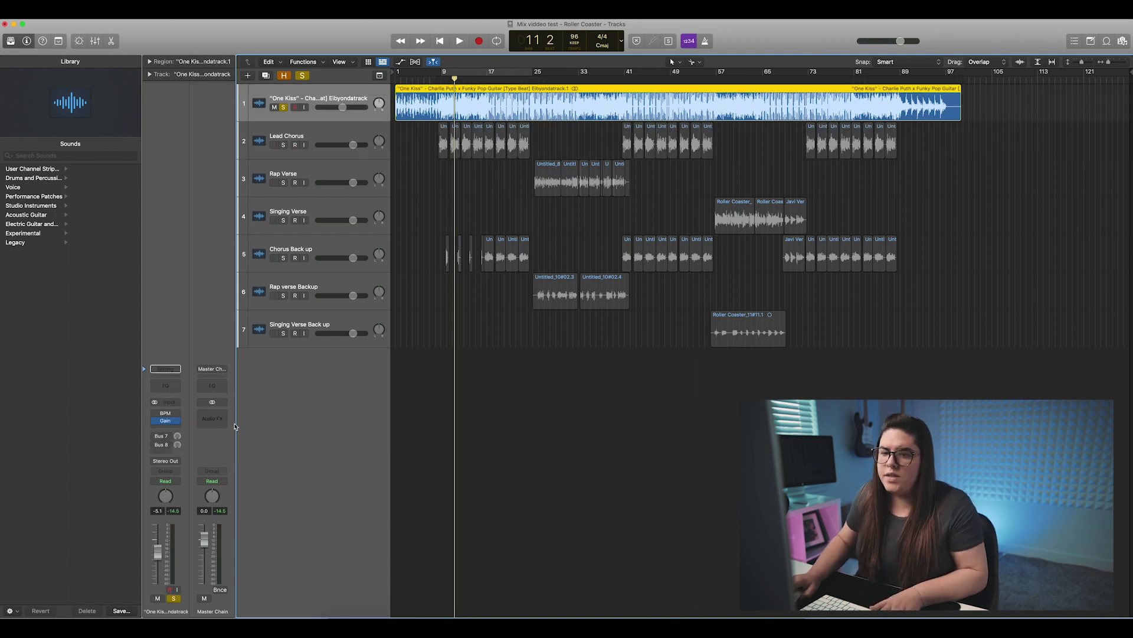
Activate the beat track's Bus 7 send and open the RCompressor on the Aux 7 channel
click(163, 437)
click(195, 418)
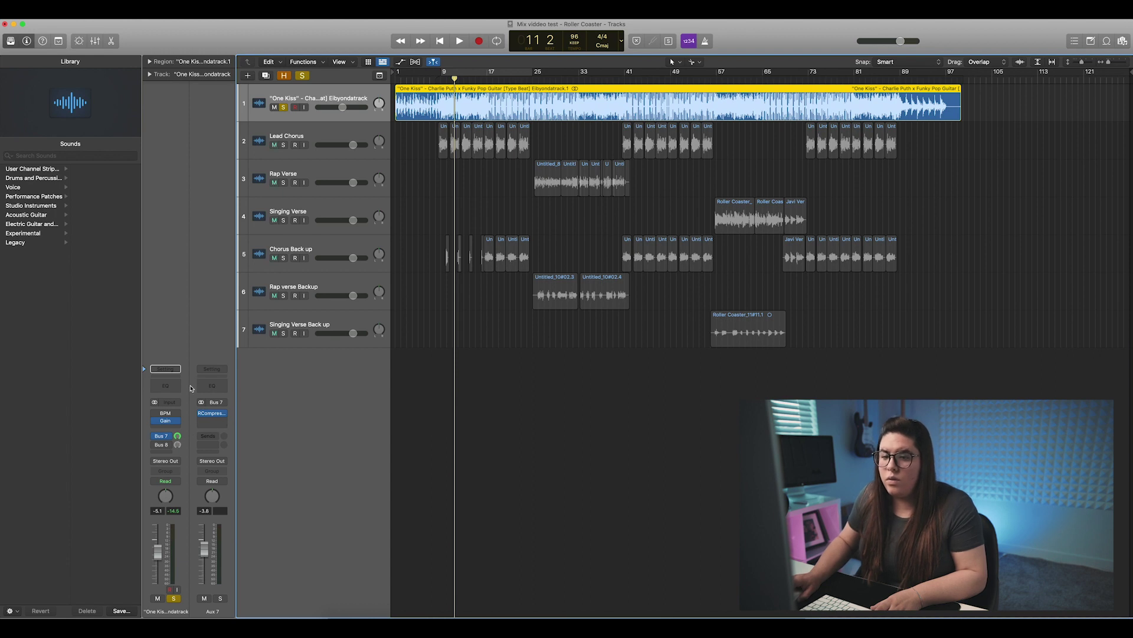
click(214, 415)
drag(435, 135, 259, 133)
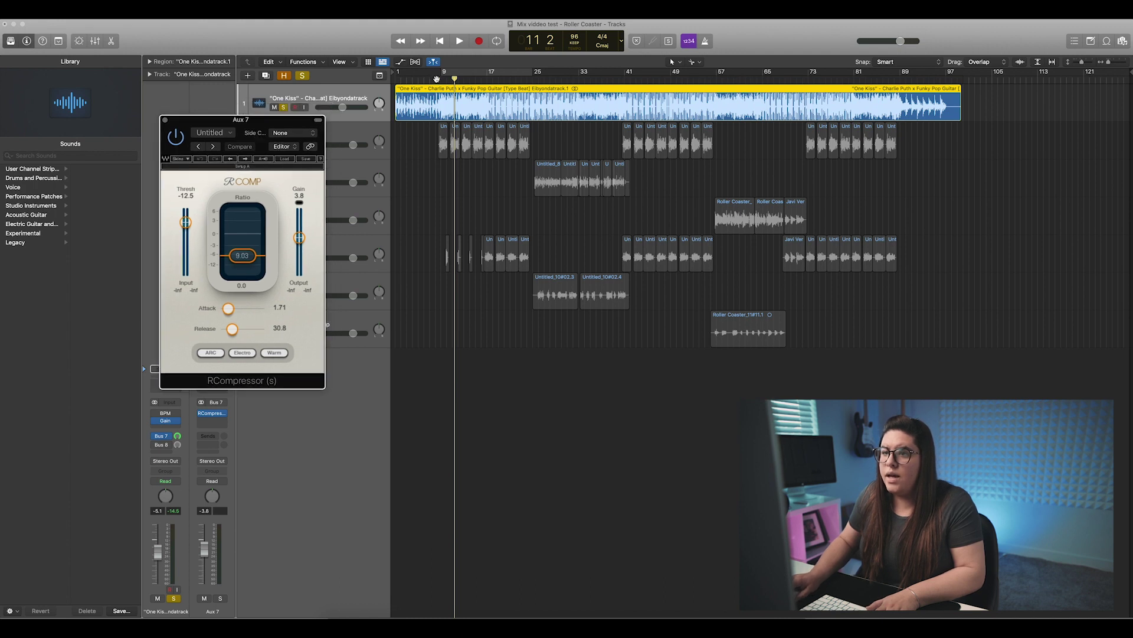
Show the mixer and audition the soloed Aux 7 compressor return from bar 8, ending with the solo off and playback stopped
click(437, 78)
click(95, 41)
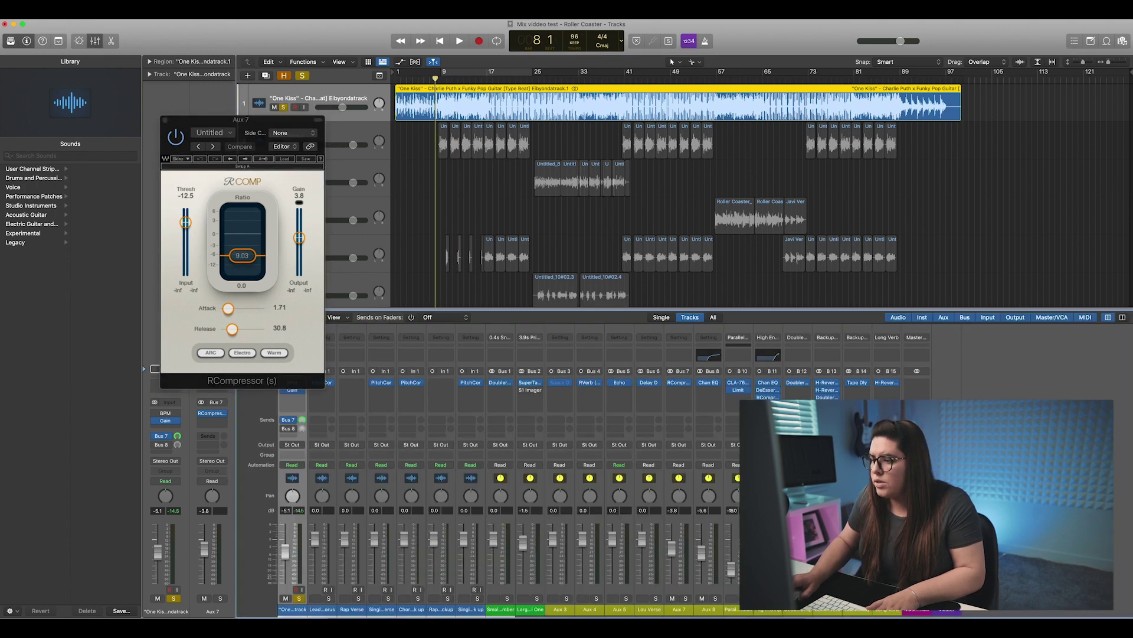
key(ctrl+s)
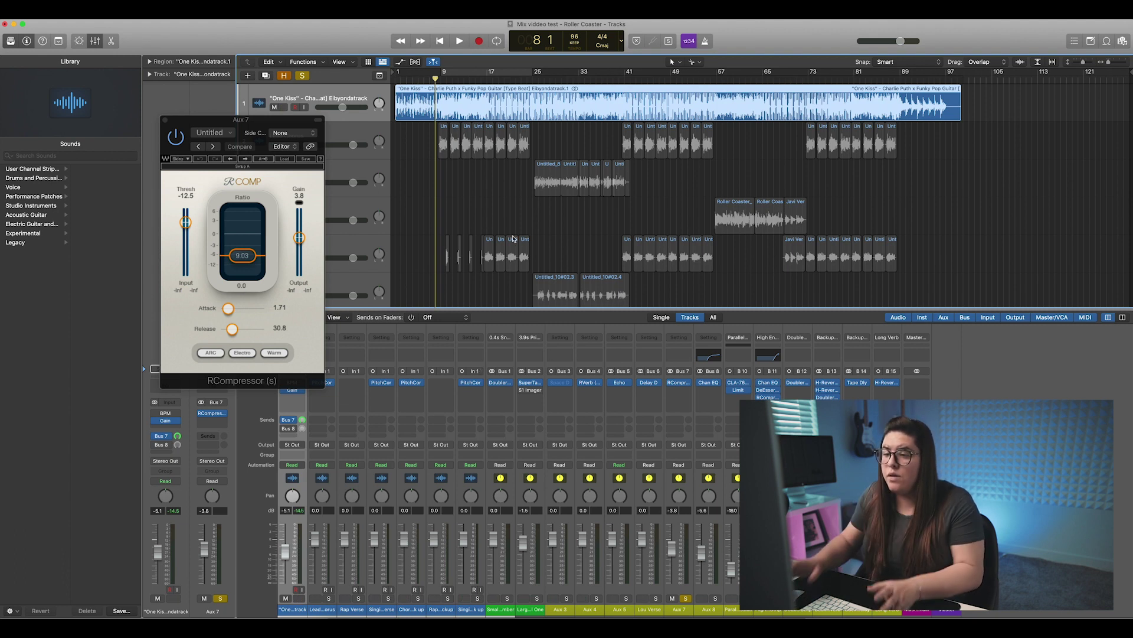
key(space)
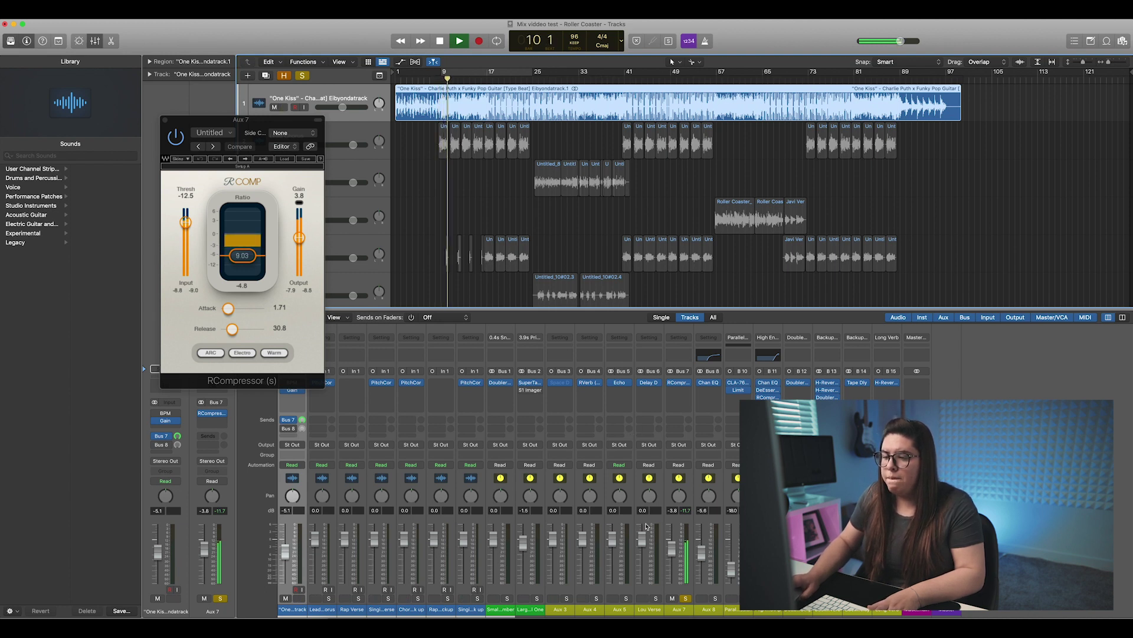
click(686, 599)
key(space)
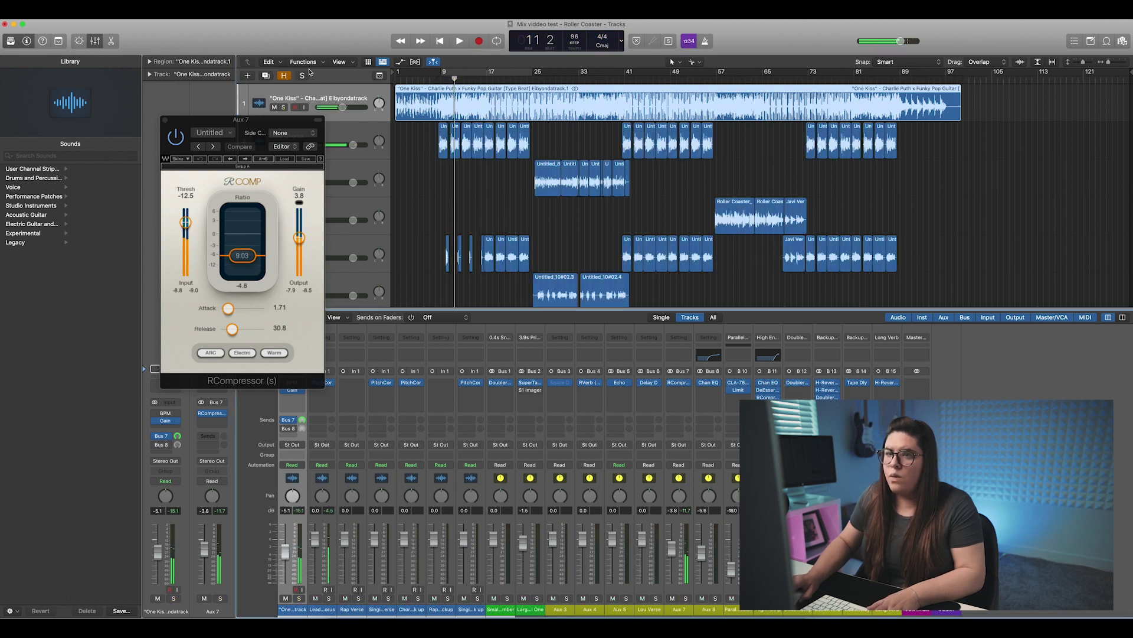
Solo the beat track and compare its sound in playback without and with the Bus 7 send, closing the RCompressor window
click(284, 107)
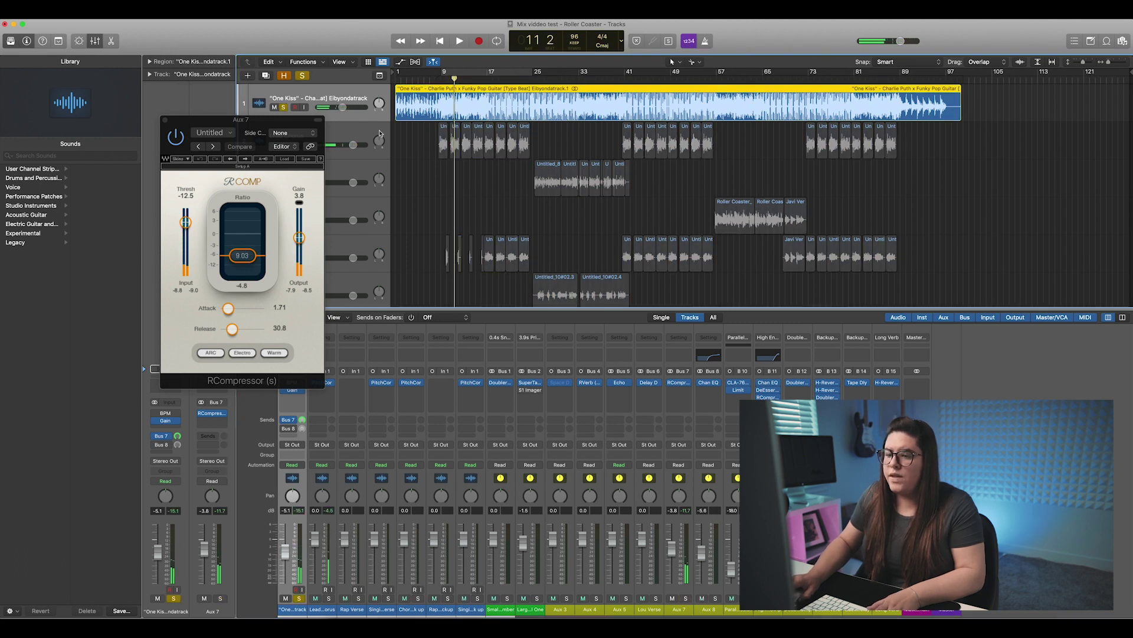
click(153, 435)
key(space)
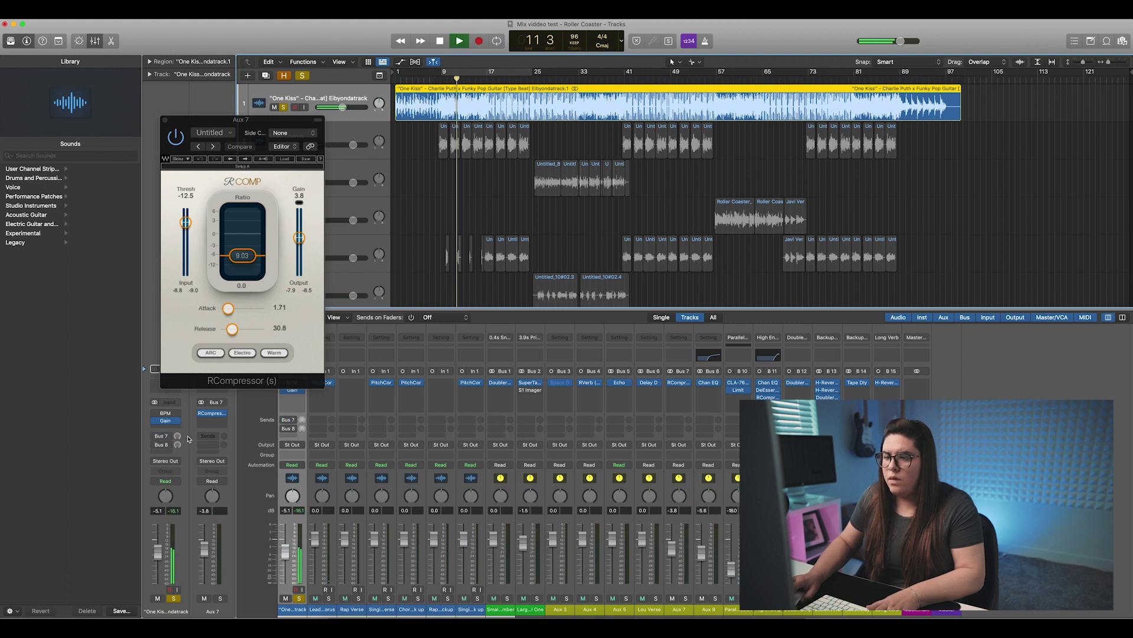
click(154, 436)
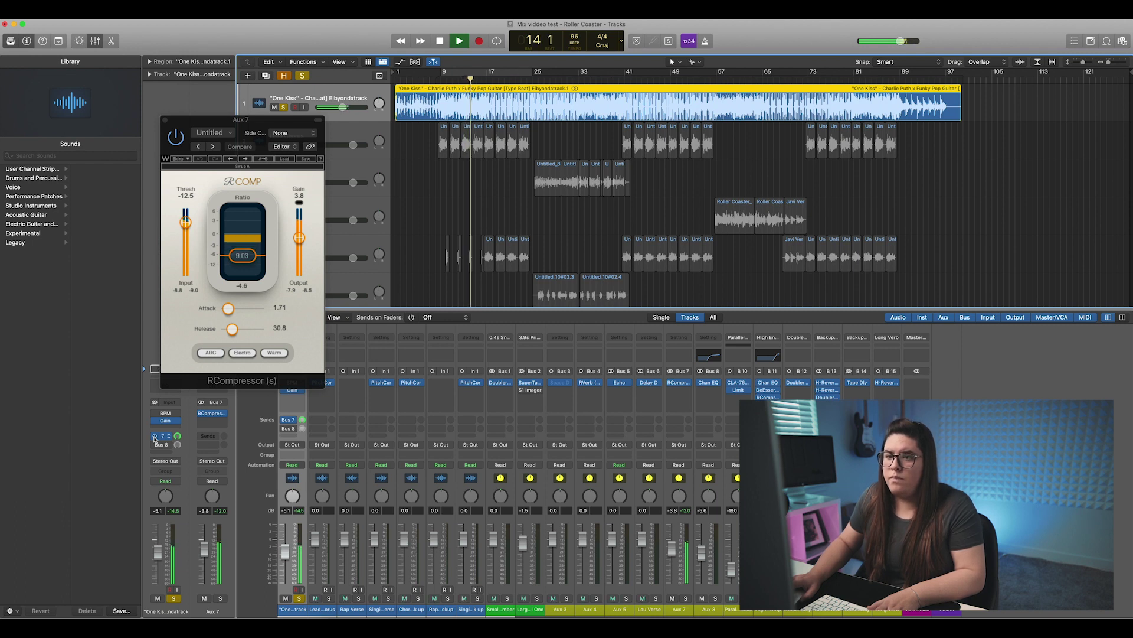
key(space)
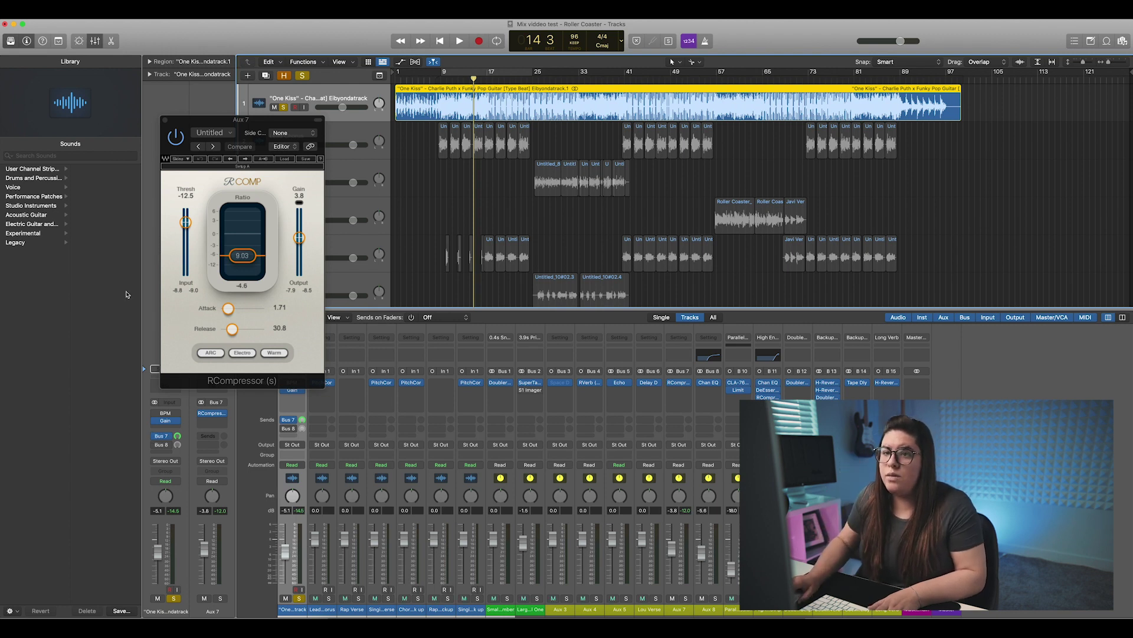
click(165, 120)
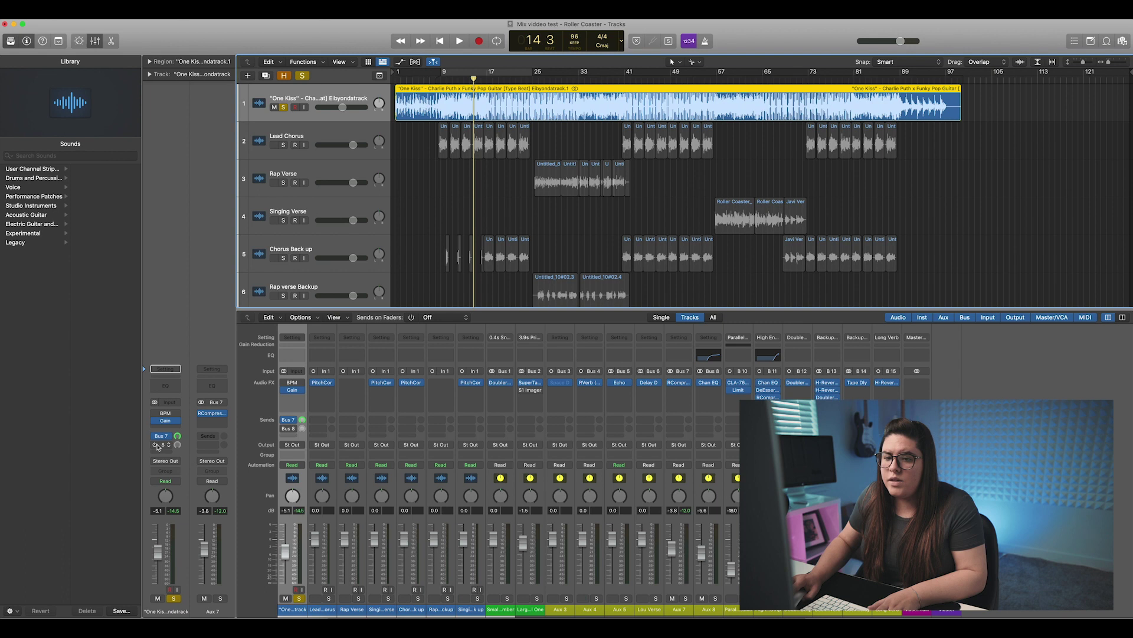
Activate the beat track's Bus 8 send and open the Channel EQ on Aux 8, moving its window over the mixer
click(163, 448)
key(Escape)
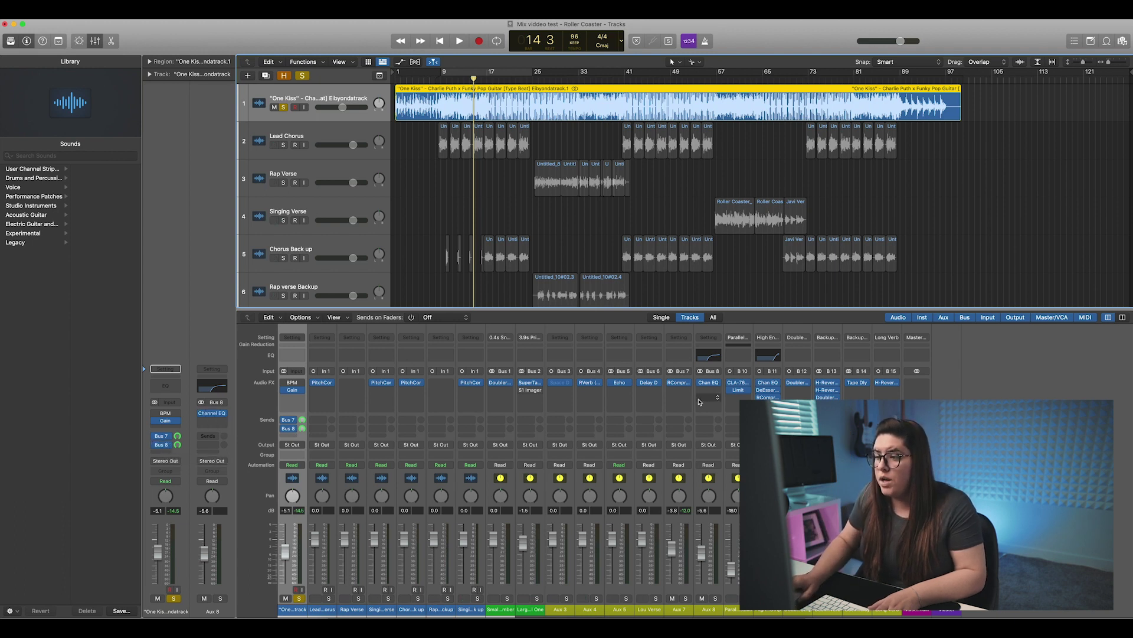
click(214, 414)
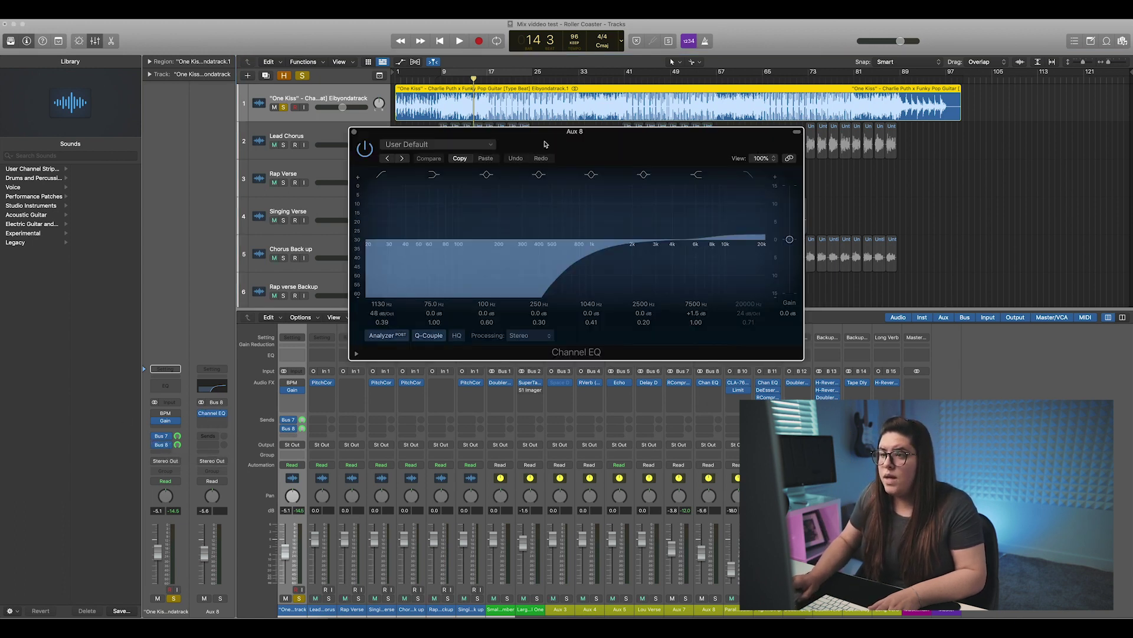
drag(537, 152, 384, 180)
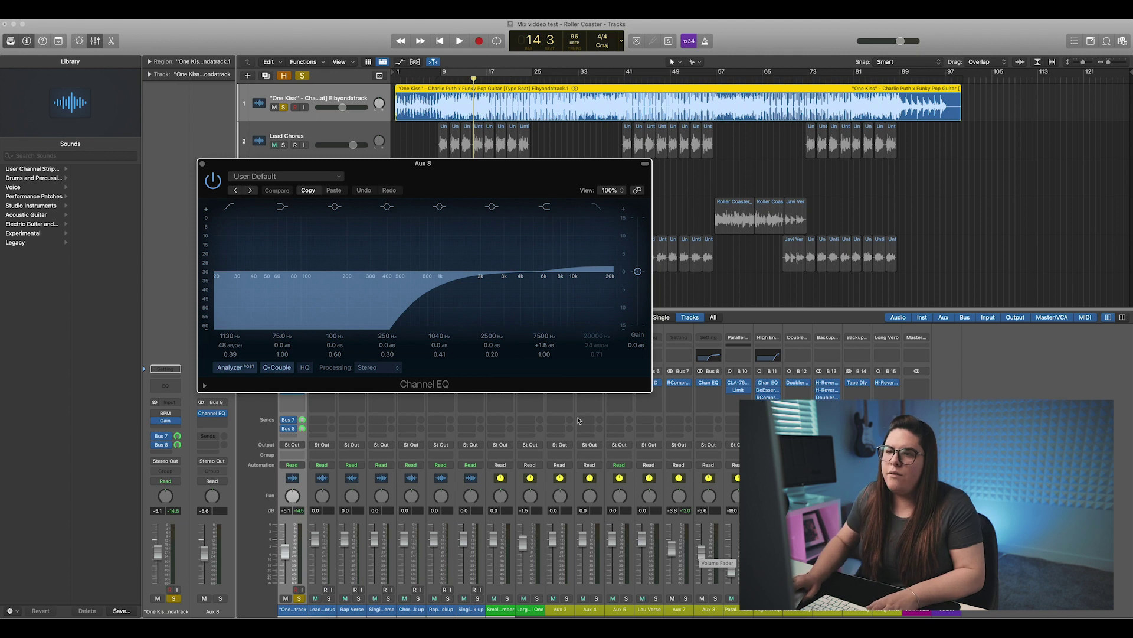
Play the soloed beat with the Bus 8 send bypassed, then reactivated, to compare the parallel EQ
mouse_move(153, 447)
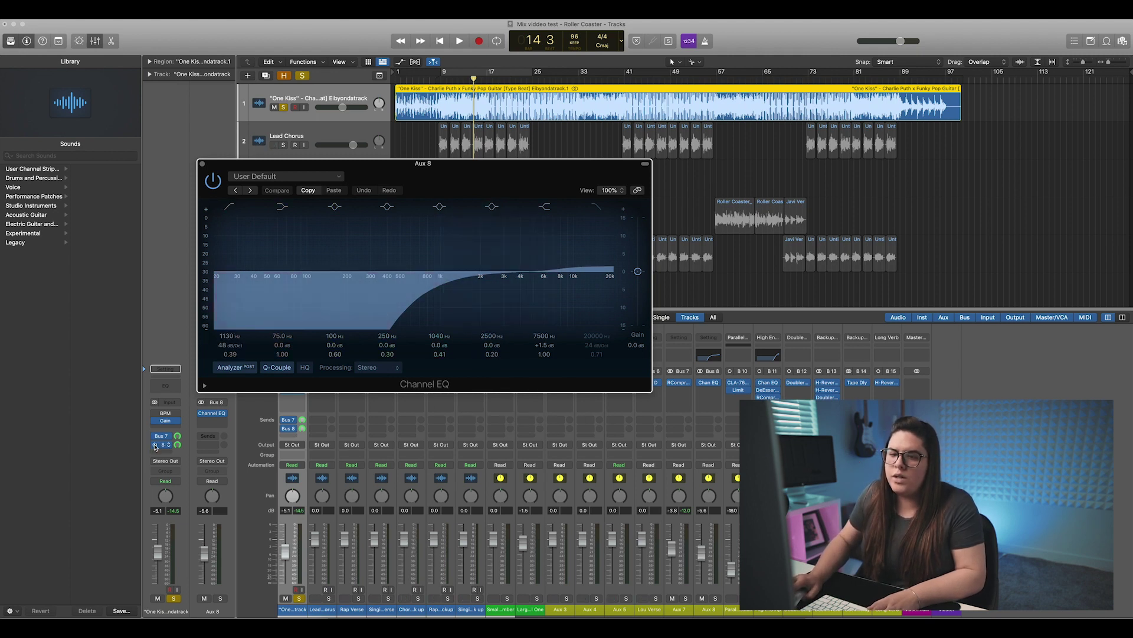
click(154, 446)
key(space)
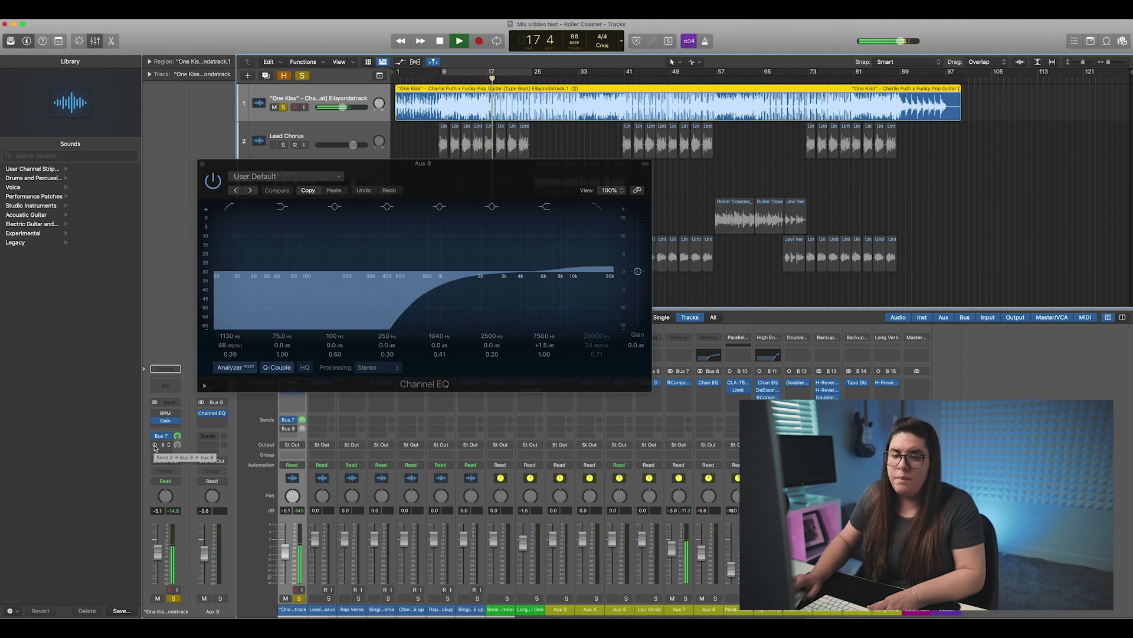
click(156, 447)
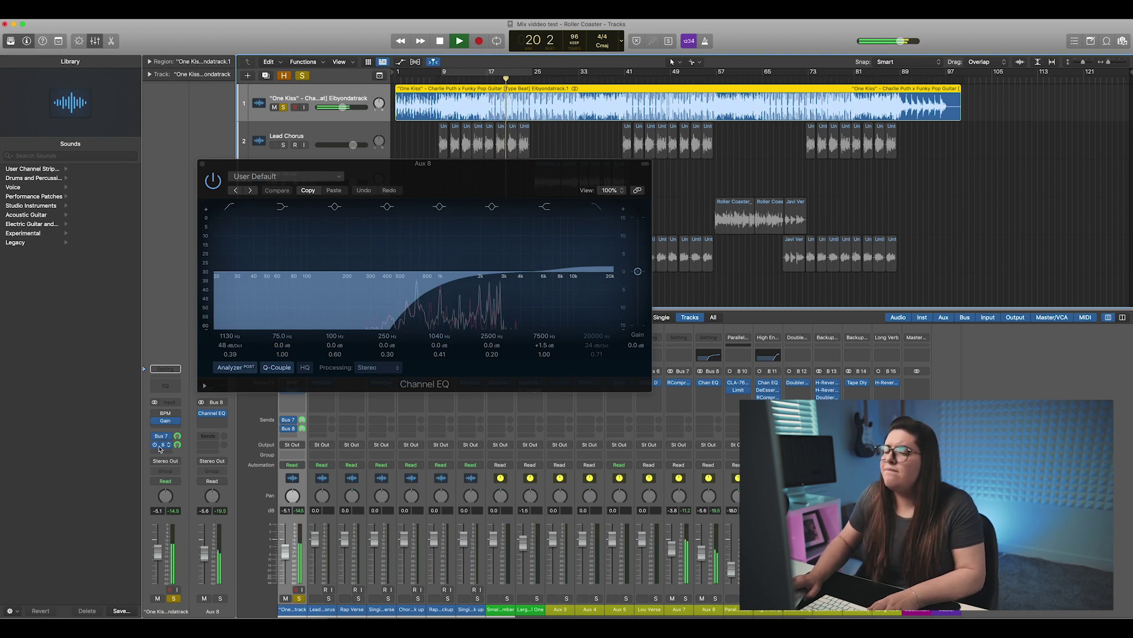
key(space)
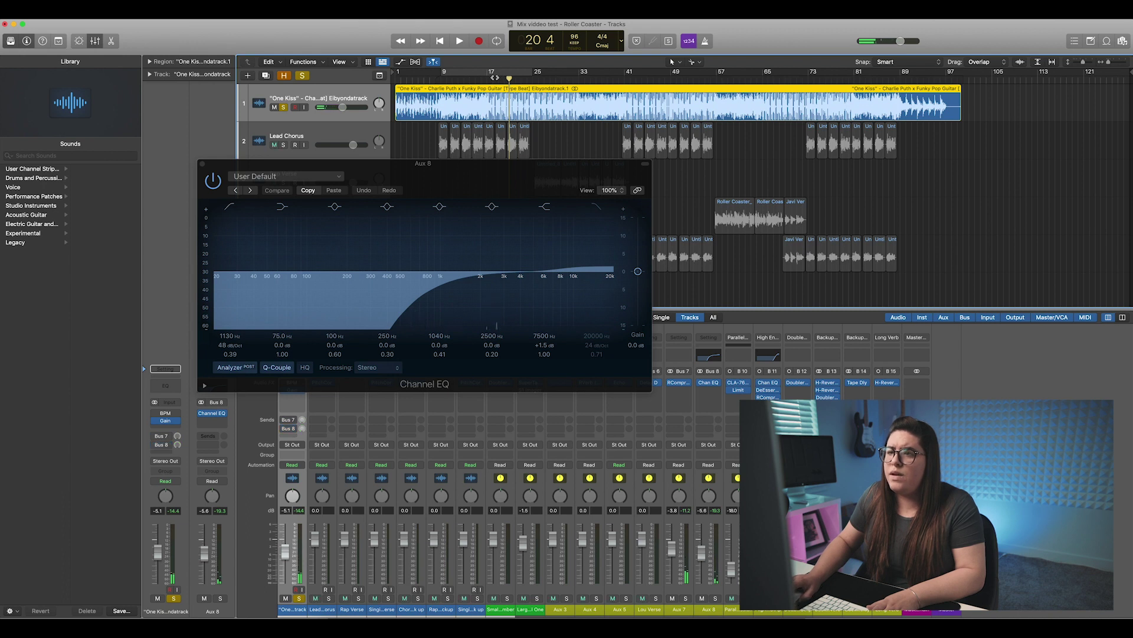
Compare the beat in playback without and with both bus sends, leaving both active and closing the Channel EQ window
key(space)
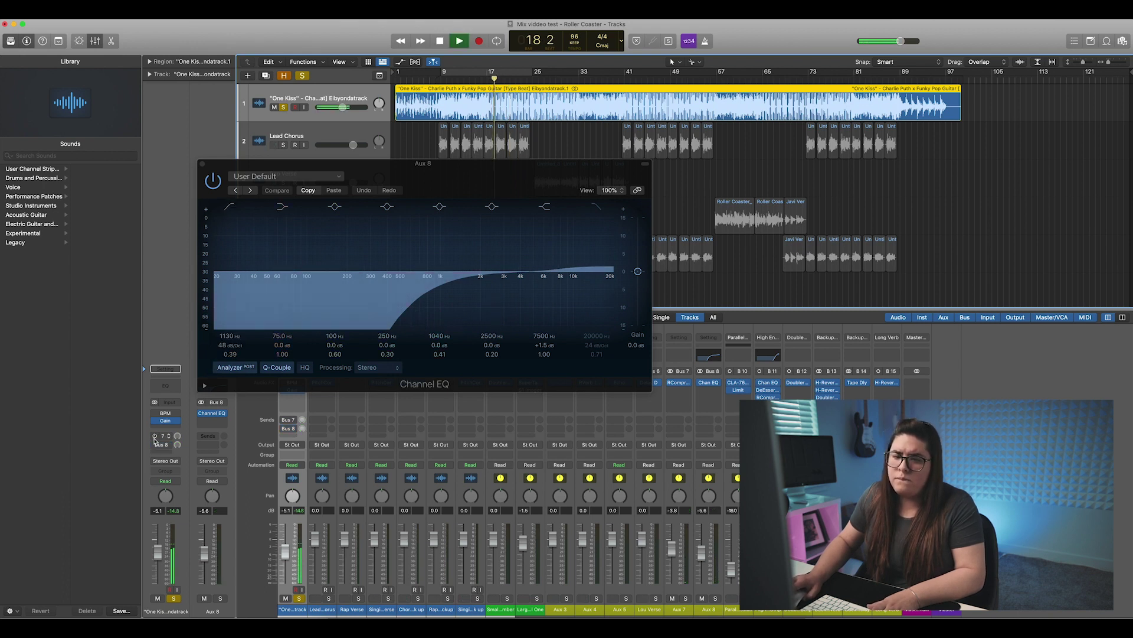
click(154, 436)
click(154, 445)
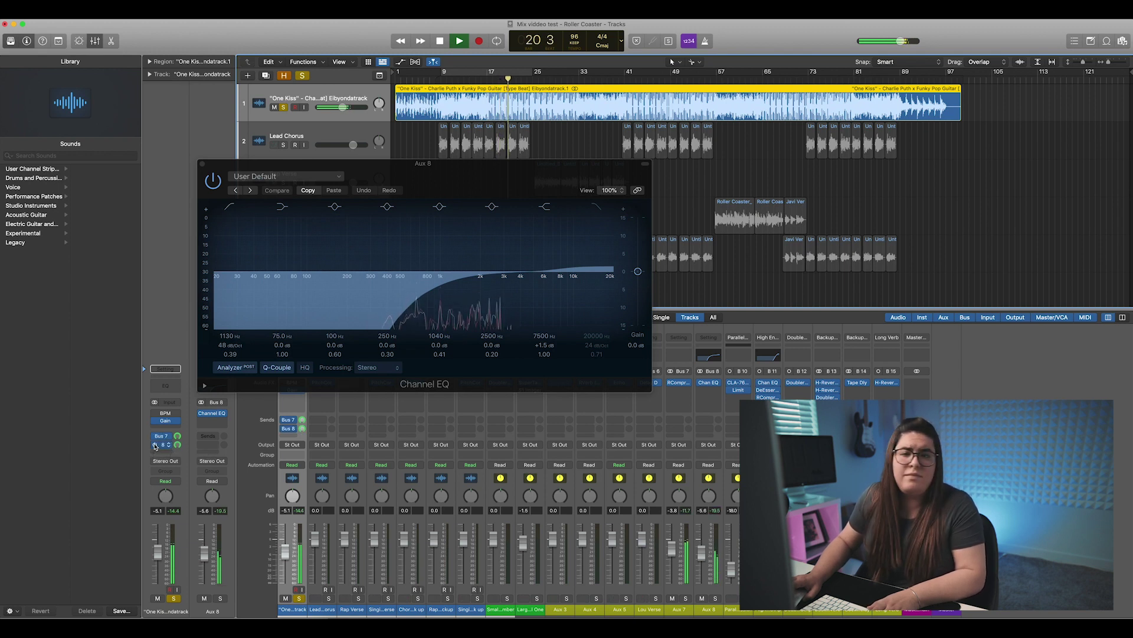
key(space)
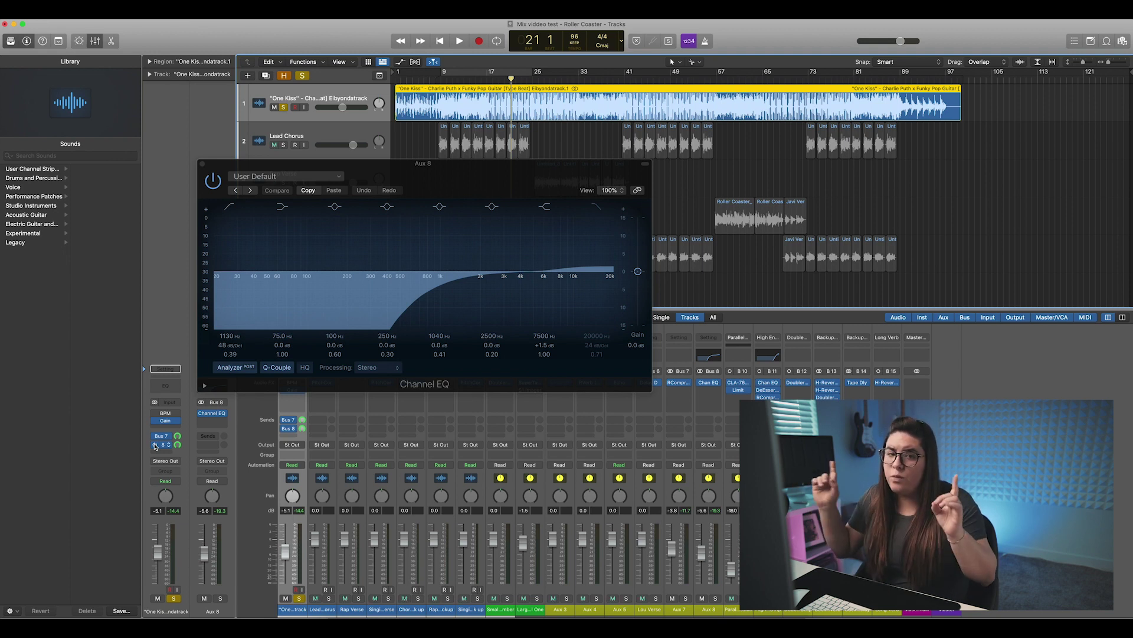
click(203, 165)
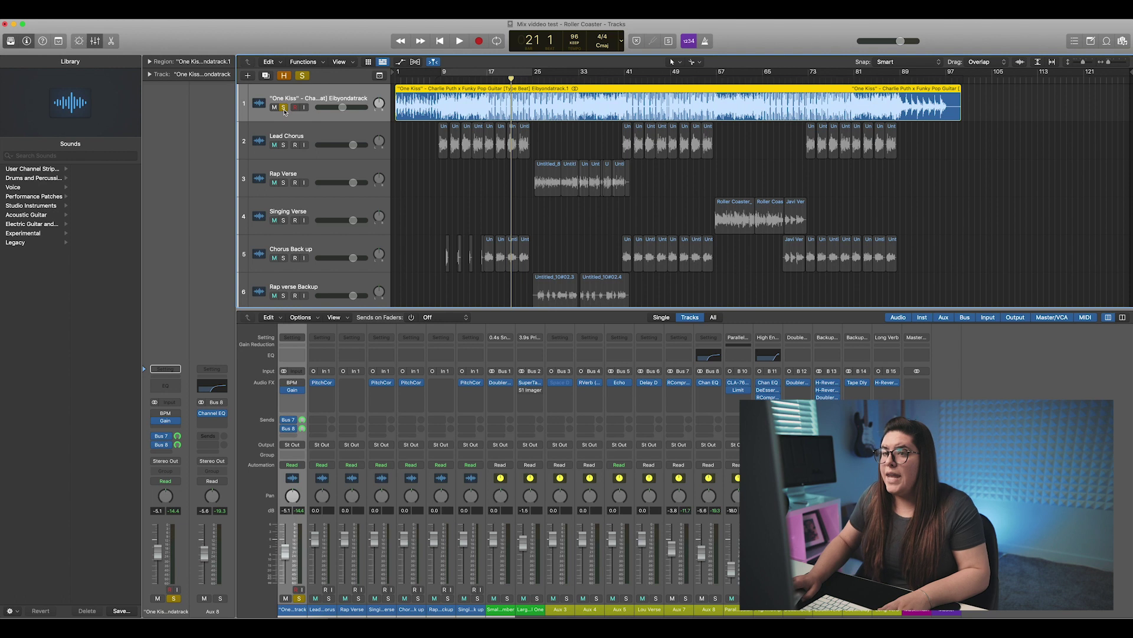
Solo Lead Chorus alongside the beat and play both from bar 8 to hear the unprocessed vocal
click(283, 145)
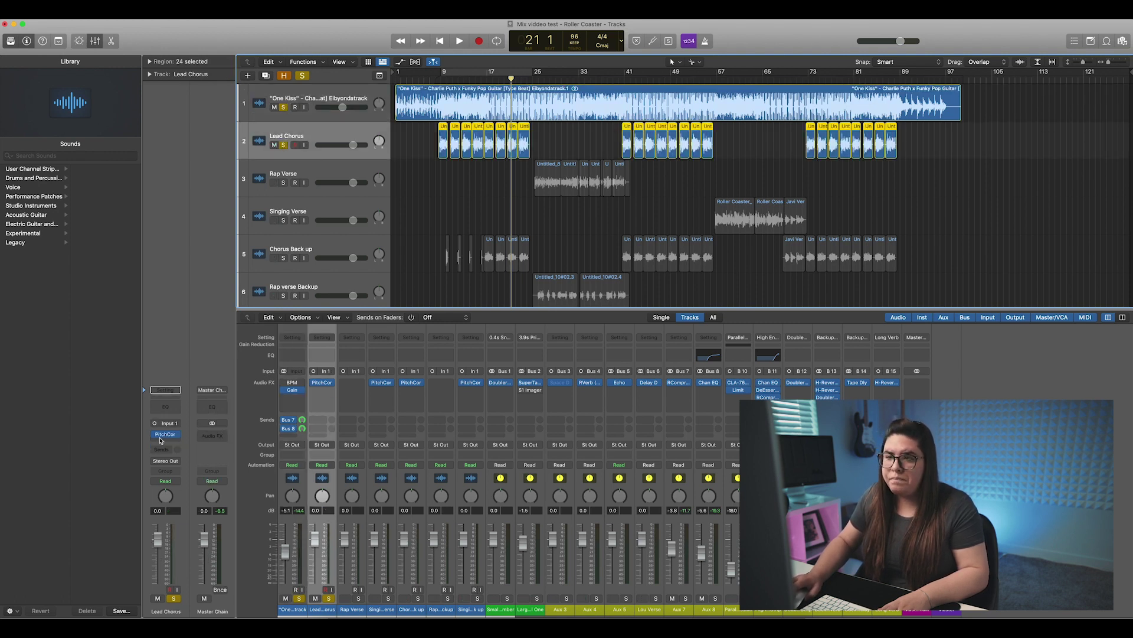
click(436, 79)
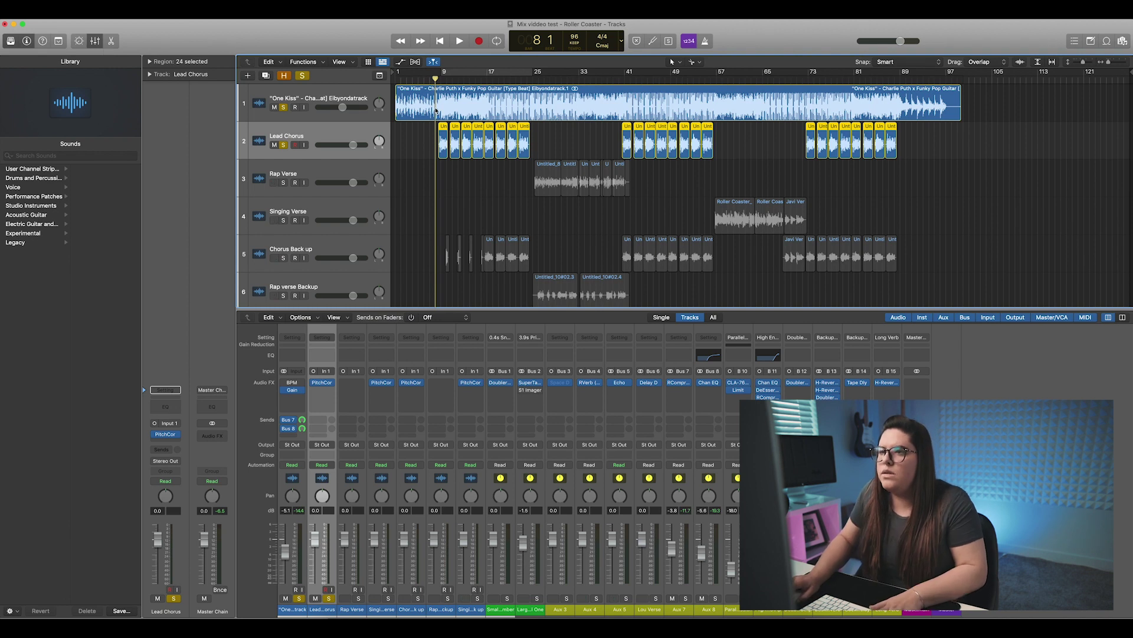
key(space)
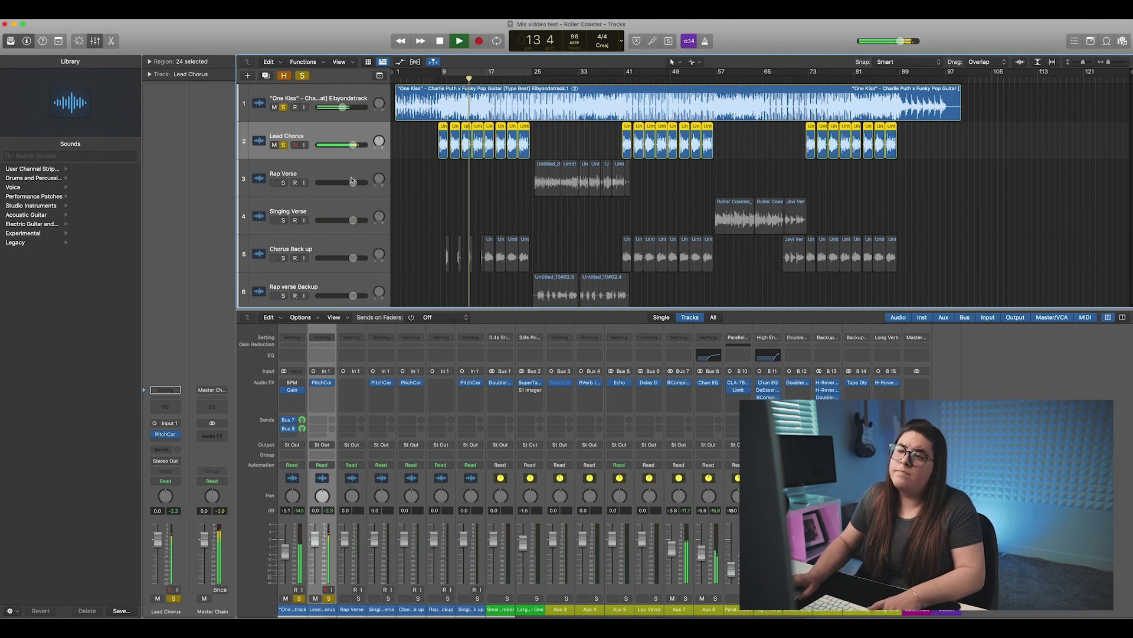
key(space)
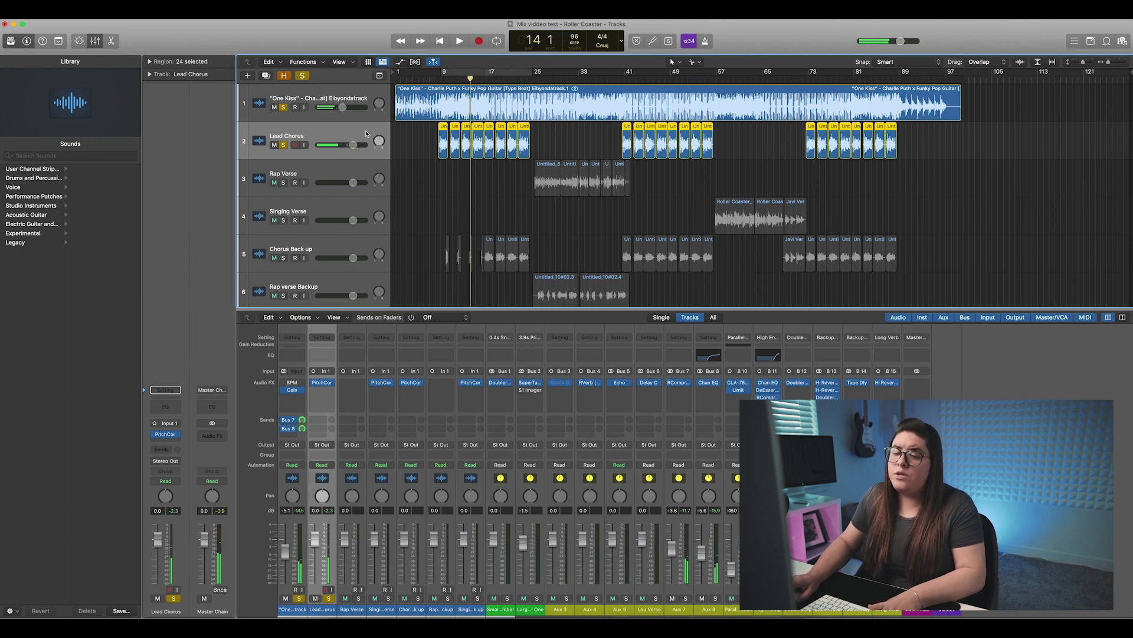
Load the New Vocal Chain user channel strip on Lead Chorus and copy Singing Verse's pitch correction into its first effect slot
click(168, 438)
click(173, 442)
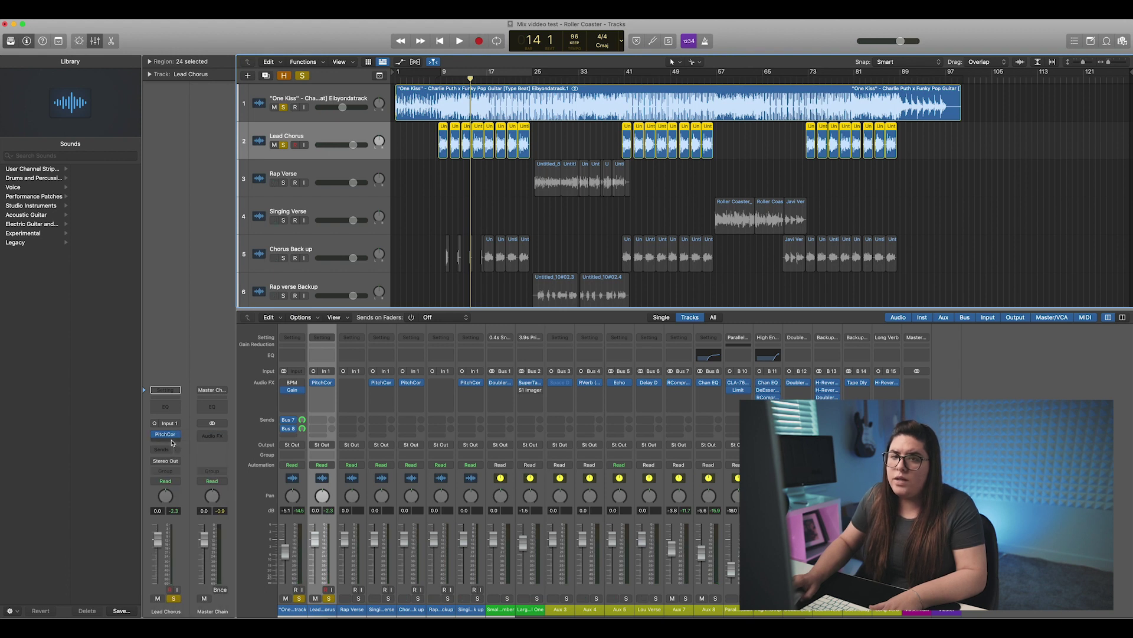
click(19, 169)
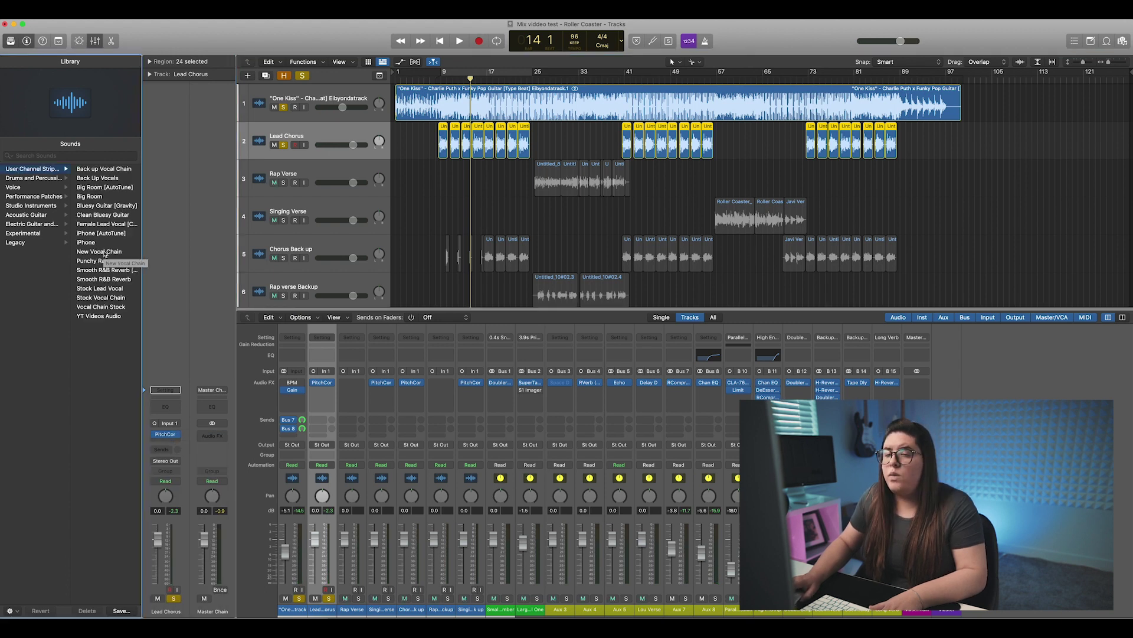
click(104, 252)
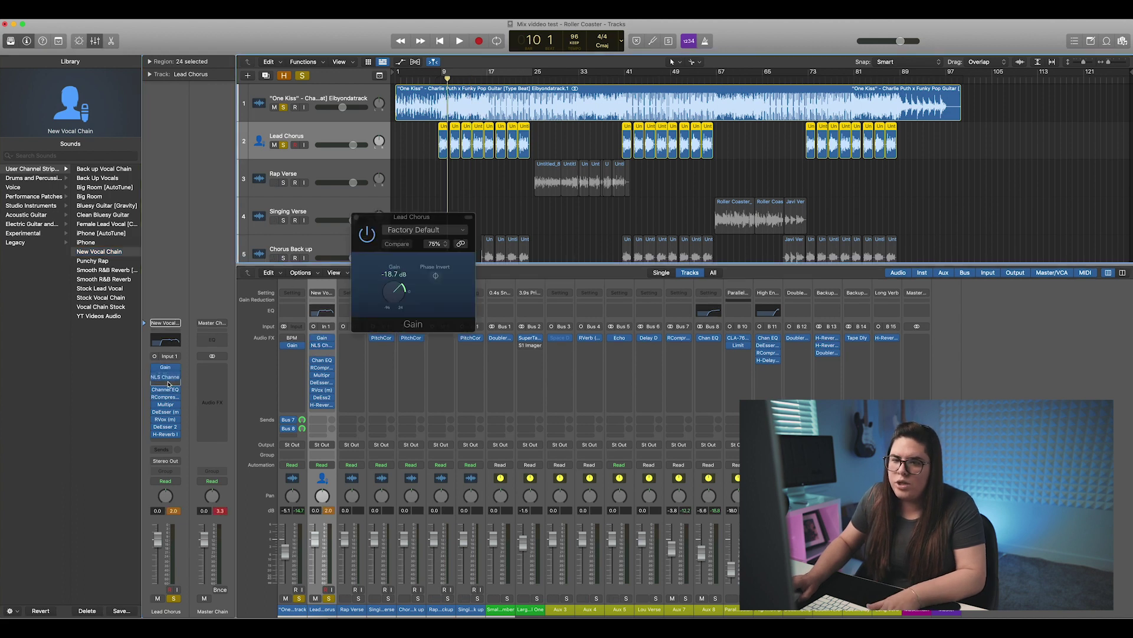
drag(169, 383, 166, 375)
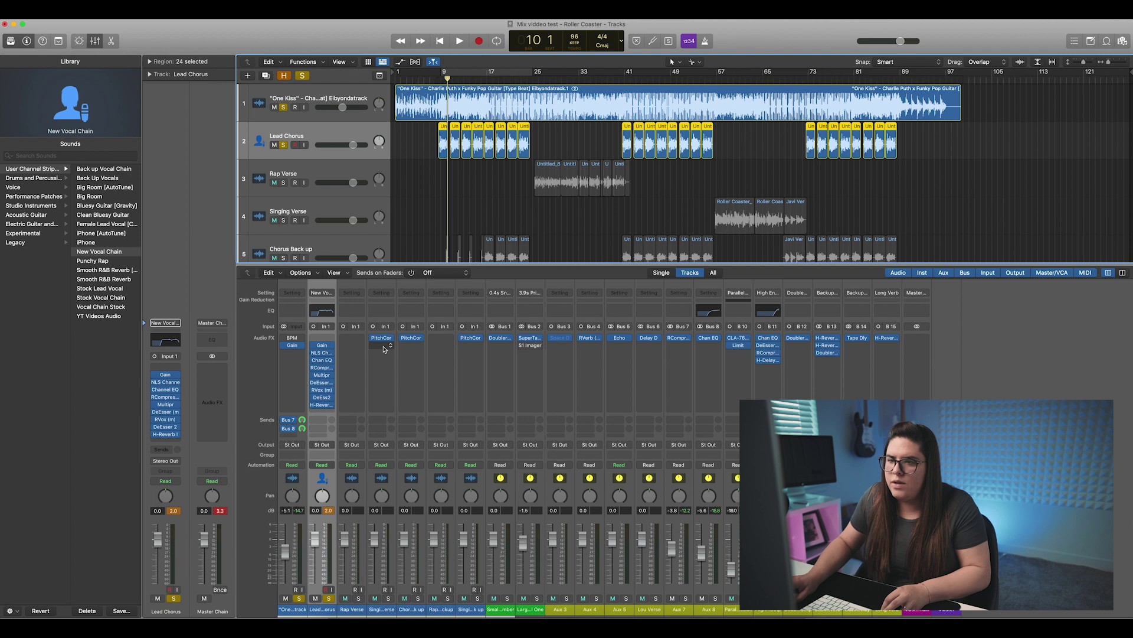
drag(381, 337, 321, 339)
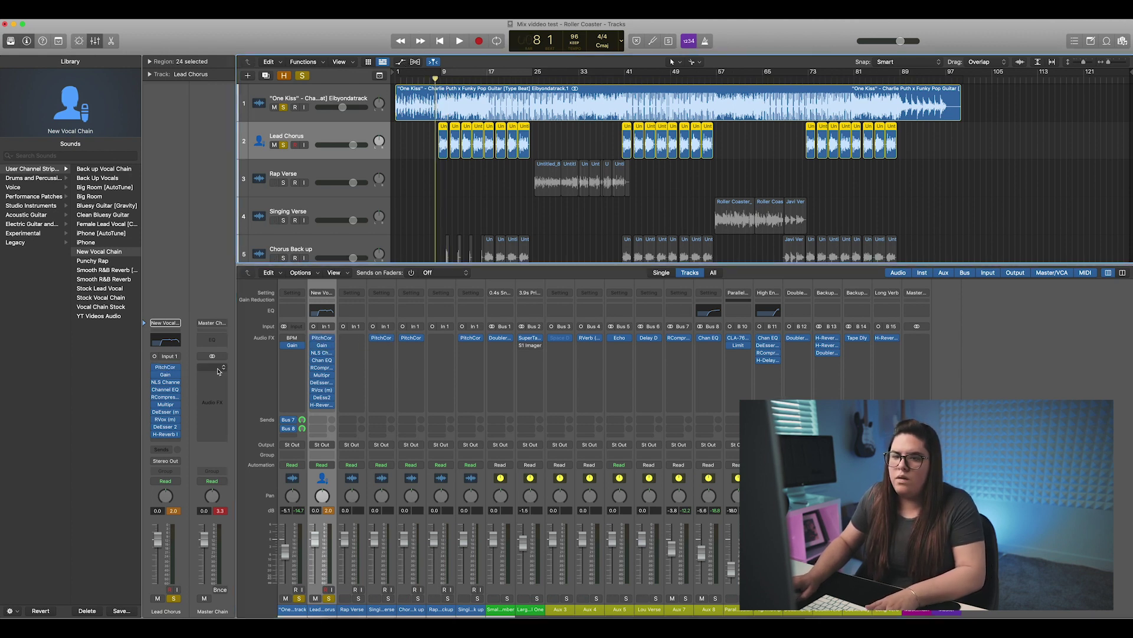
During playback from bar 8, set Lead Chorus's volume to about -3.4 dB and its Gain plug-in to about -10.7 dB
click(166, 374)
key(space)
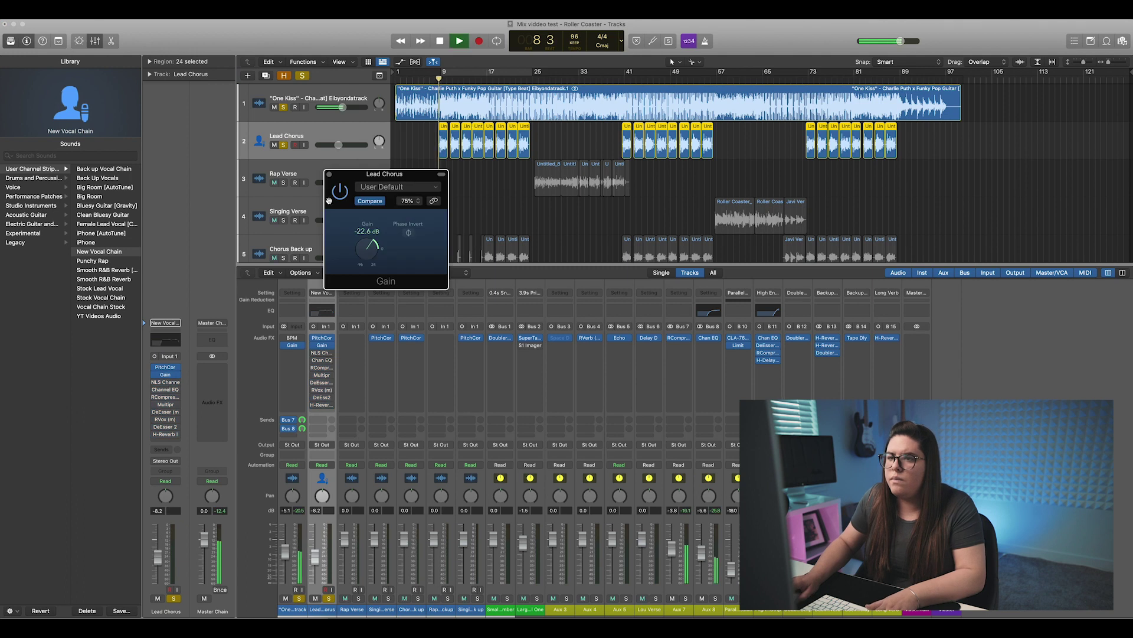
drag(338, 145, 346, 145)
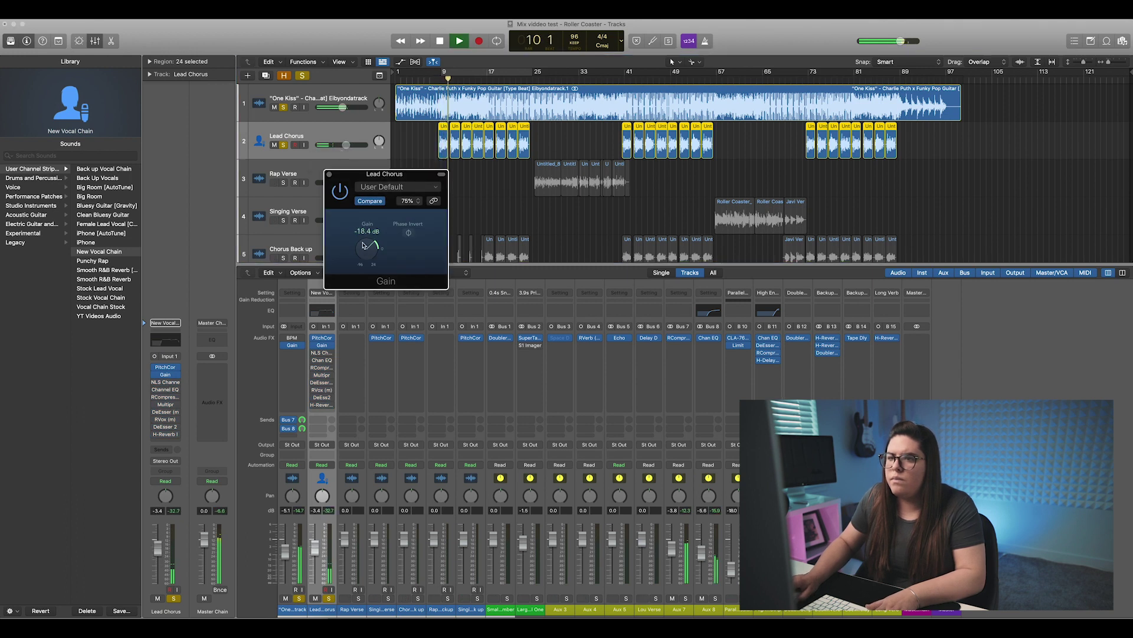
scroll(364, 249, up, 4)
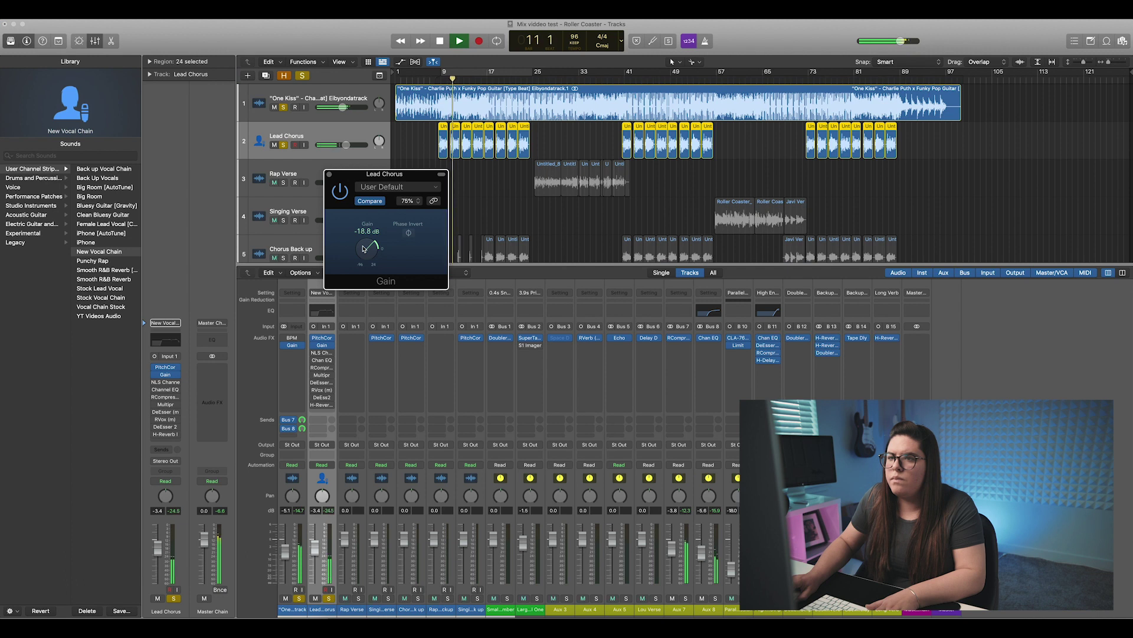
drag(364, 248, 365, 239)
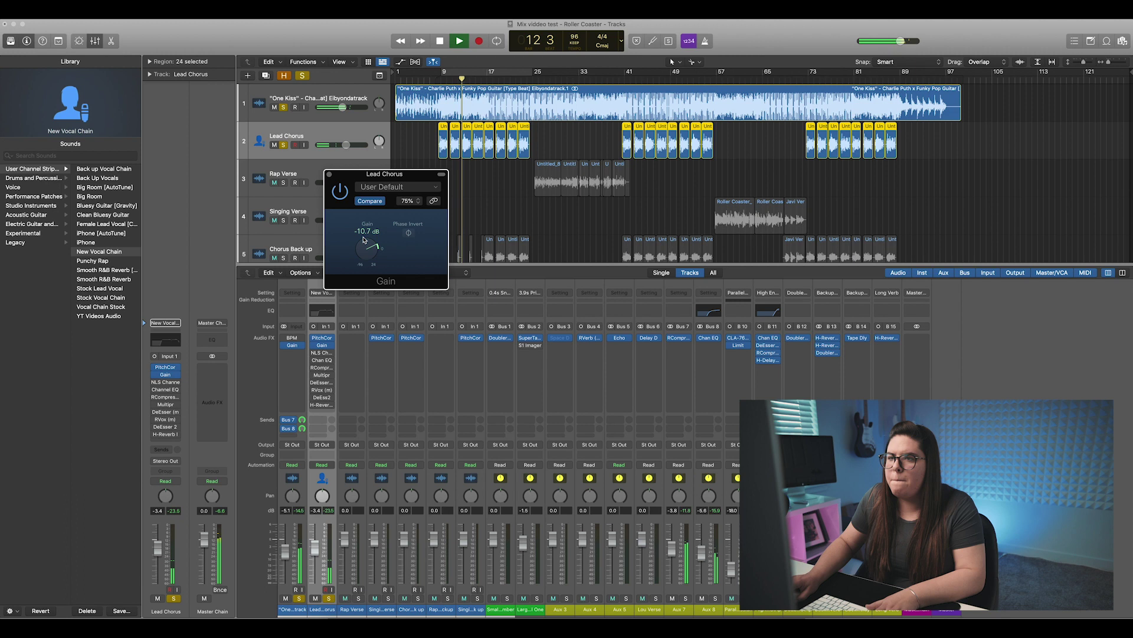
click(329, 174)
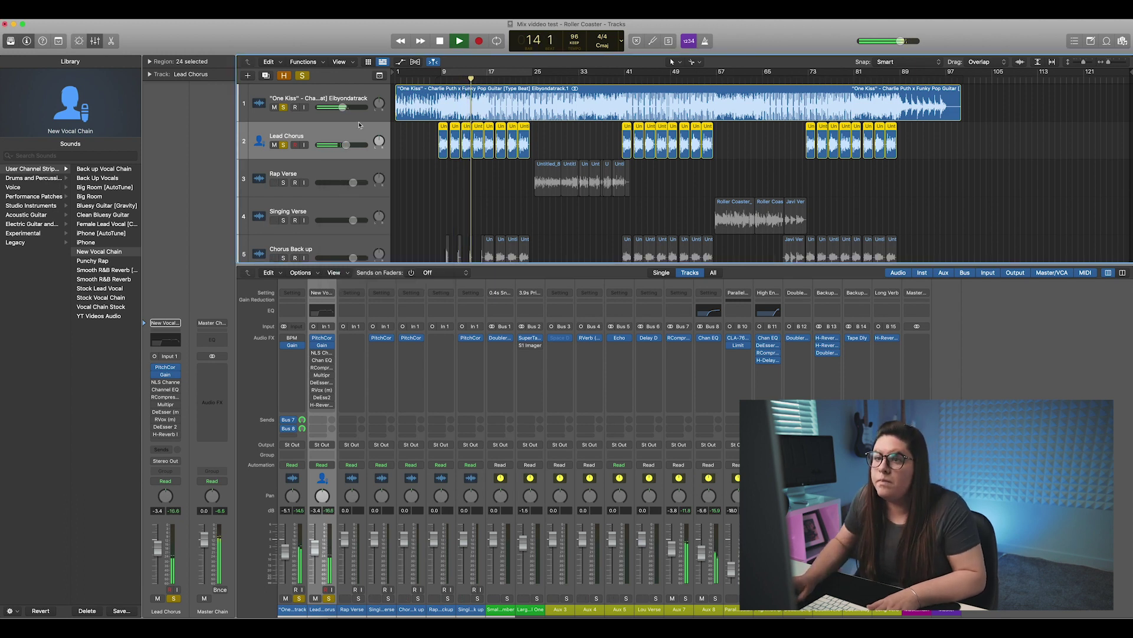
Lower the beat track's volume to about -8.6 dB while it plays with the lead chorus
drag(342, 106, 339, 106)
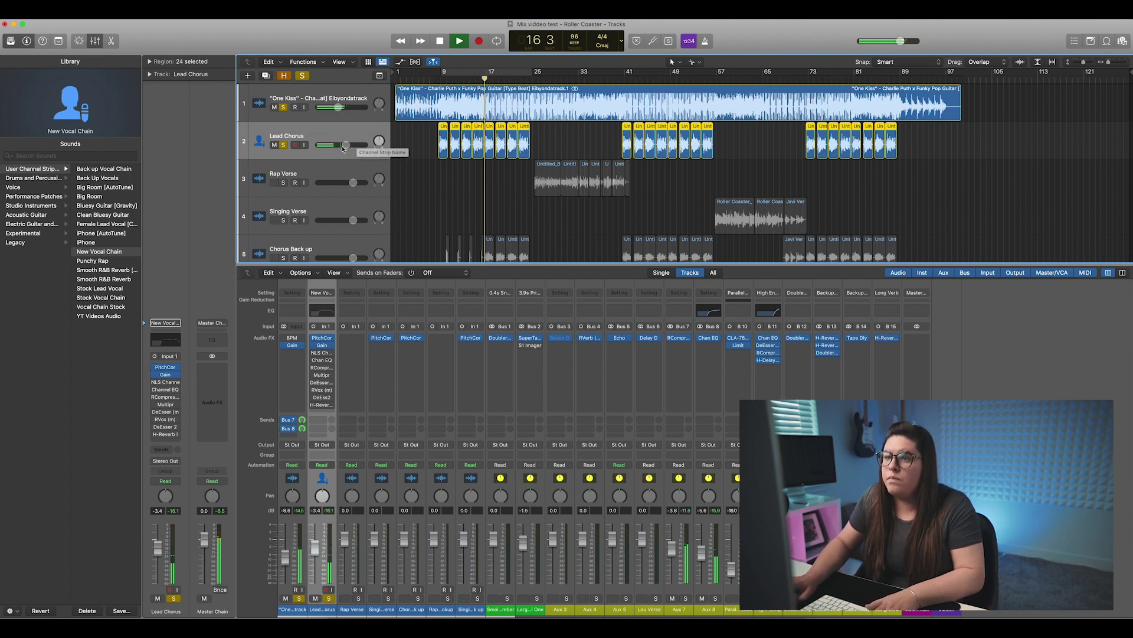
Enable NLS Channel on Lead Chorus and play the vocal from bar 9 while toggling its bypass to compare the sound
mouse_move(165, 385)
click(166, 384)
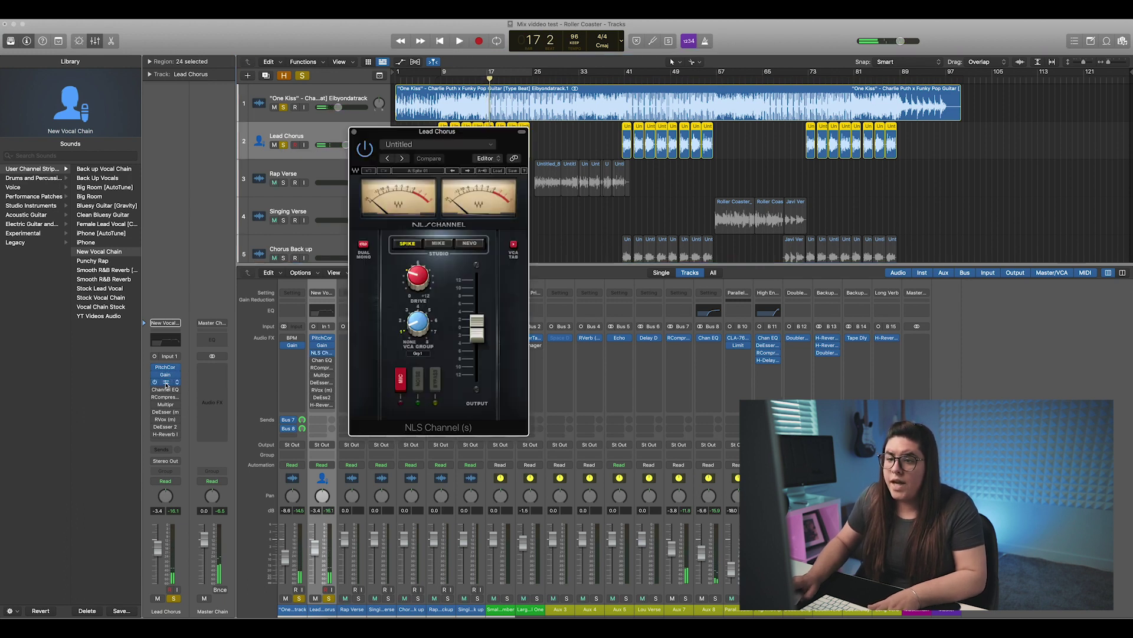
drag(438, 139, 387, 140)
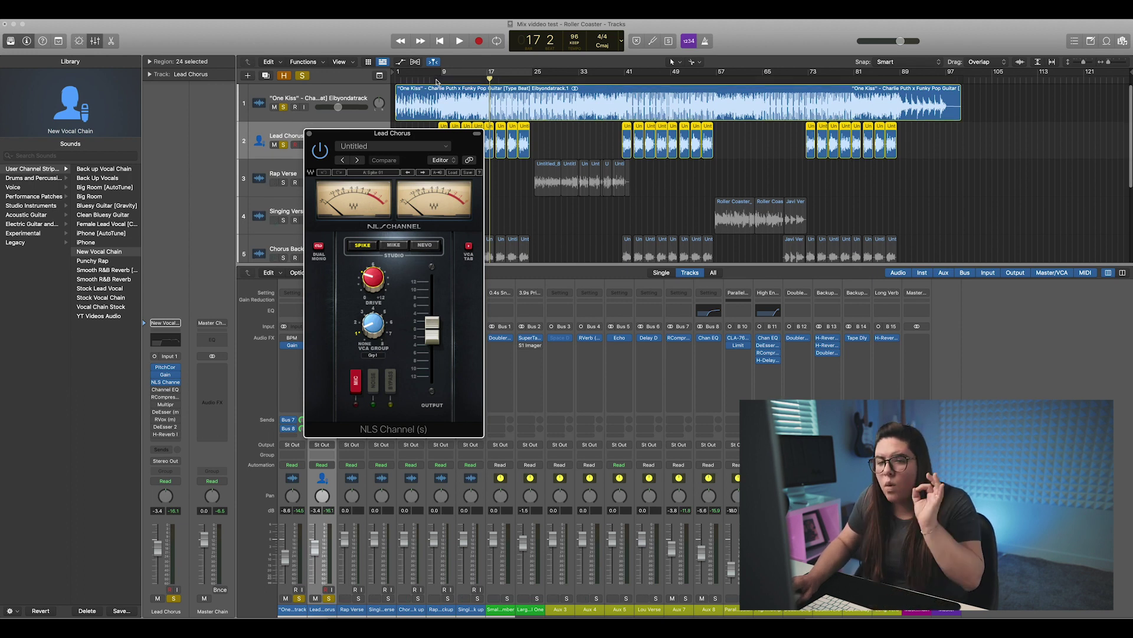
click(438, 81)
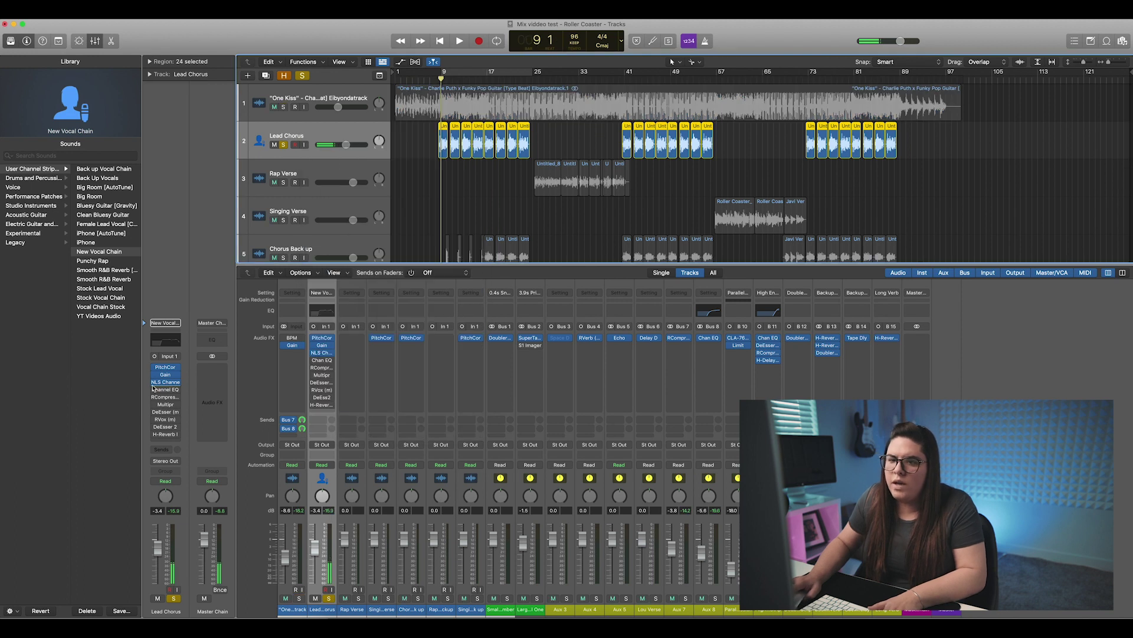
key(space)
mouse_move(154, 382)
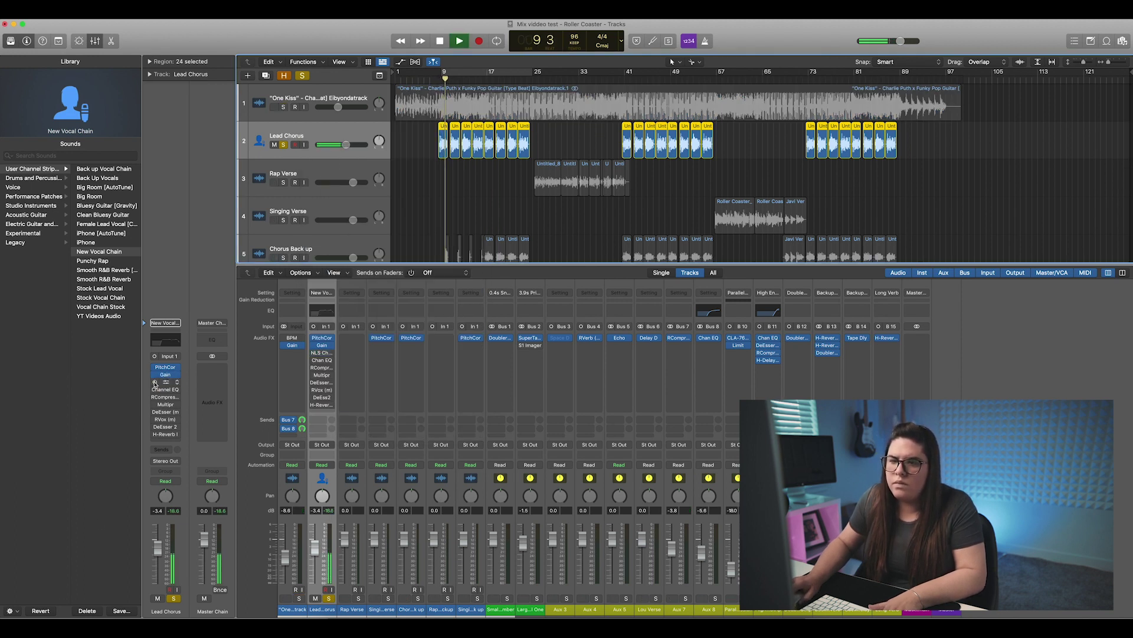
click(154, 383)
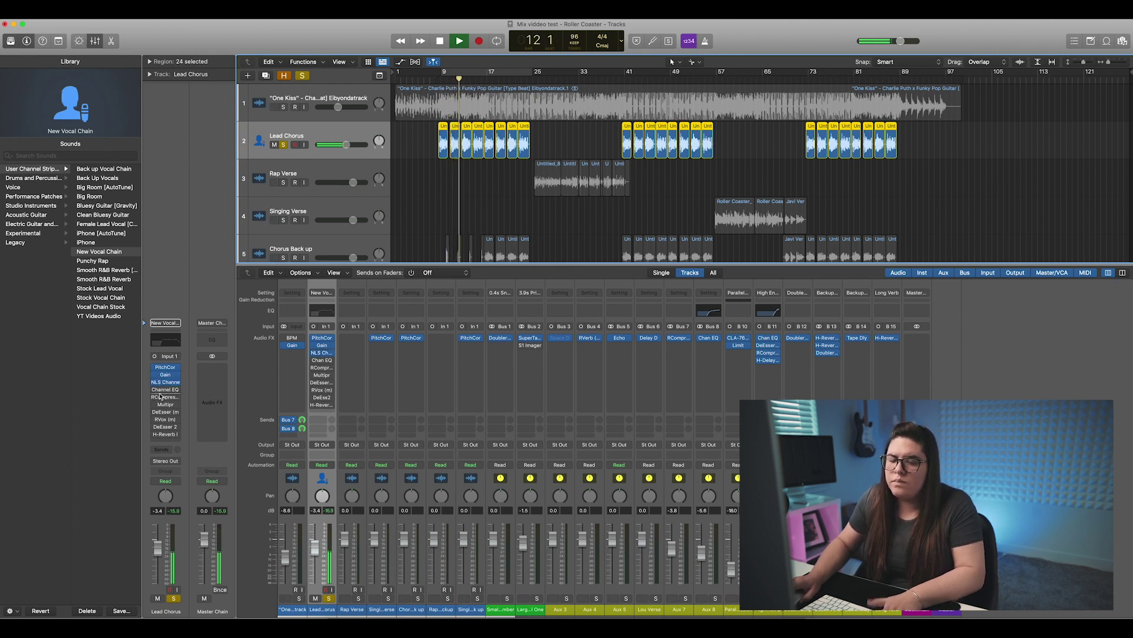
key(space)
Enable the Channel EQ with the Vocals EQ 1 preset on Lead Chorus and audition the vocal from bar 8
mouse_move(158, 390)
click(165, 390)
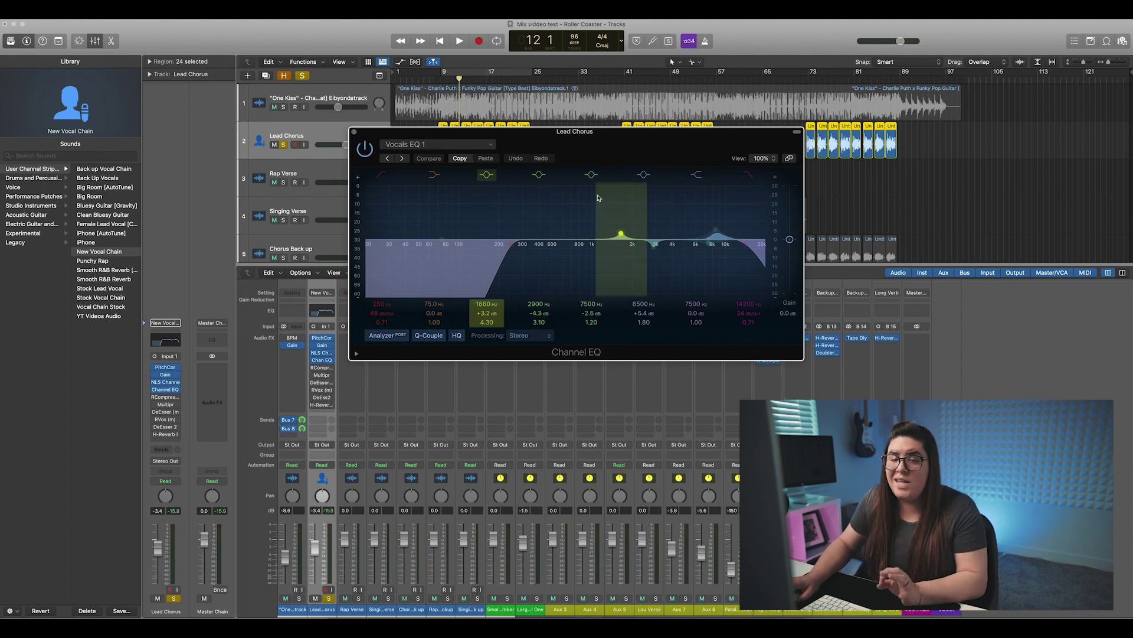
drag(583, 133, 524, 209)
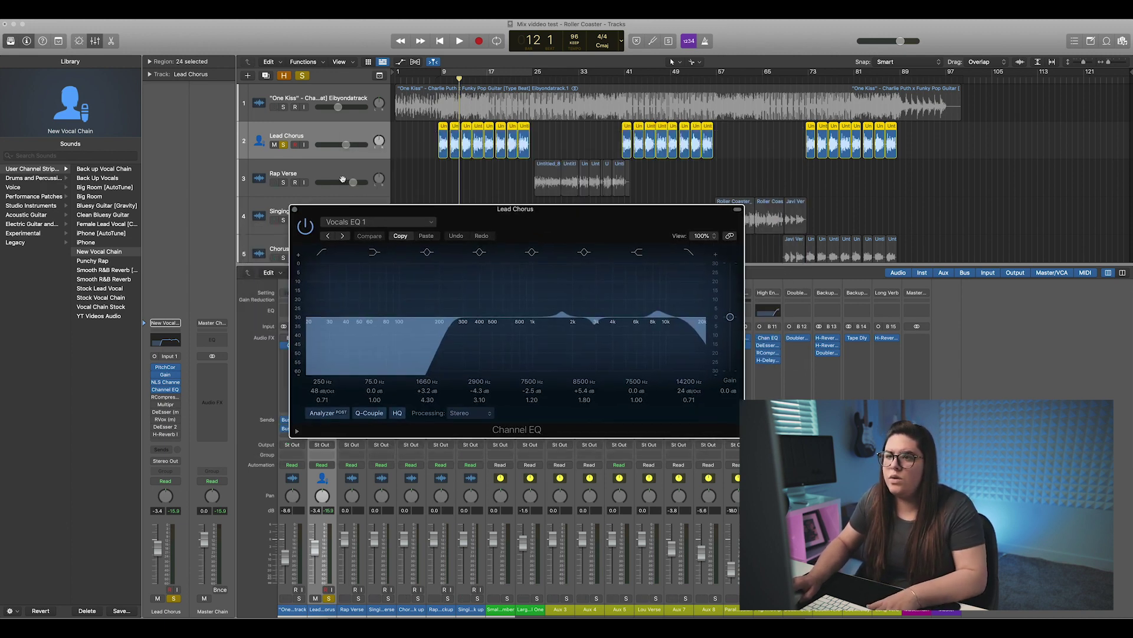
click(440, 79)
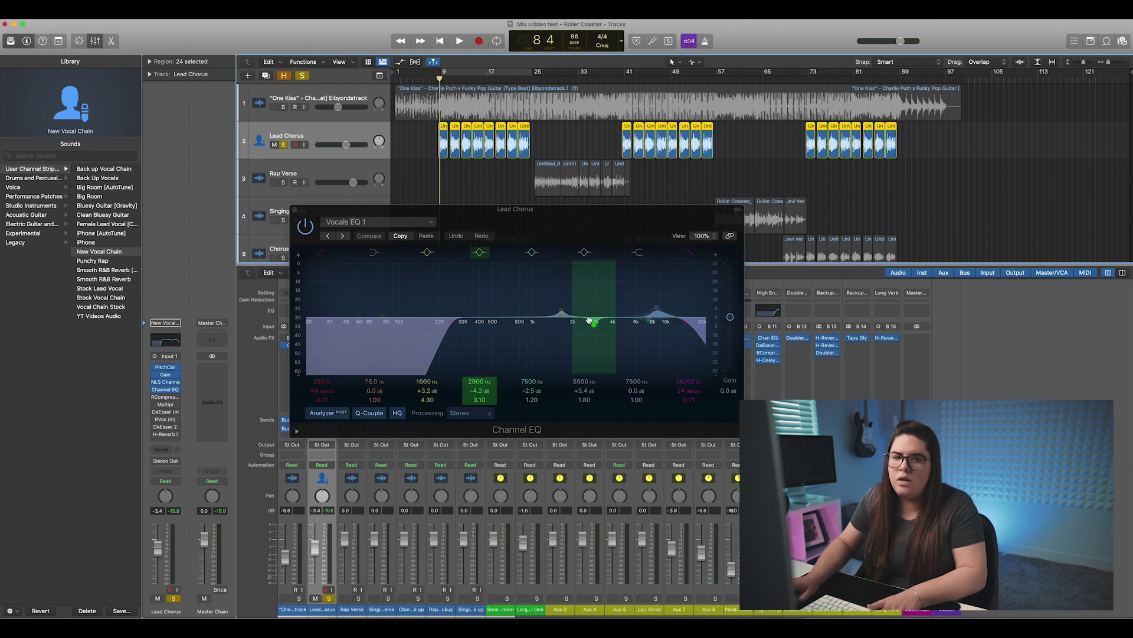
key(space)
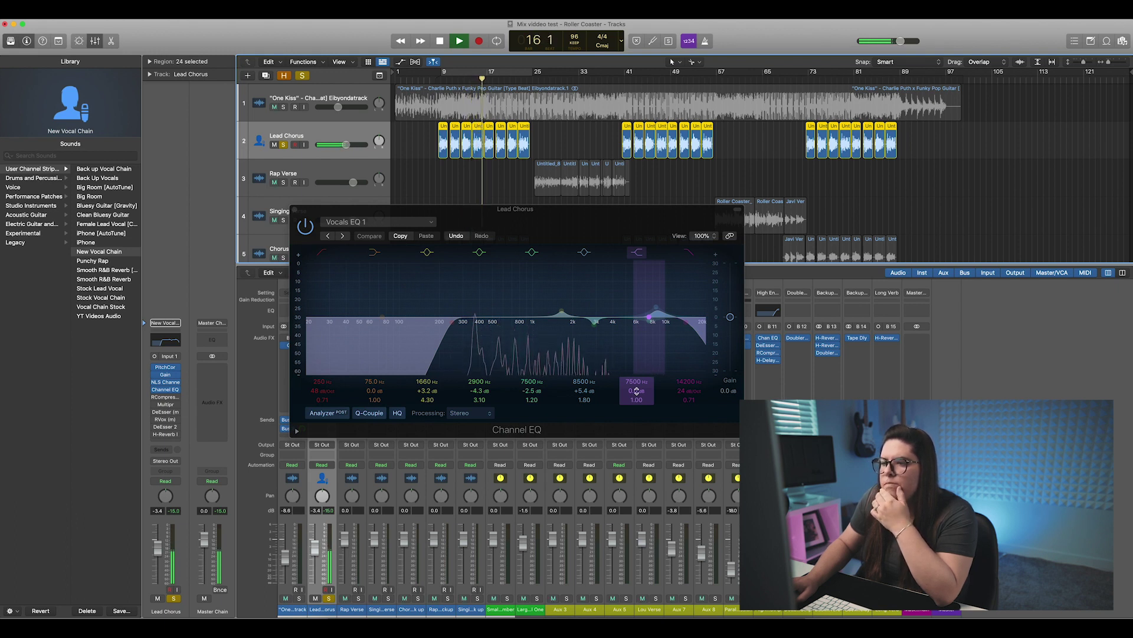
key(space)
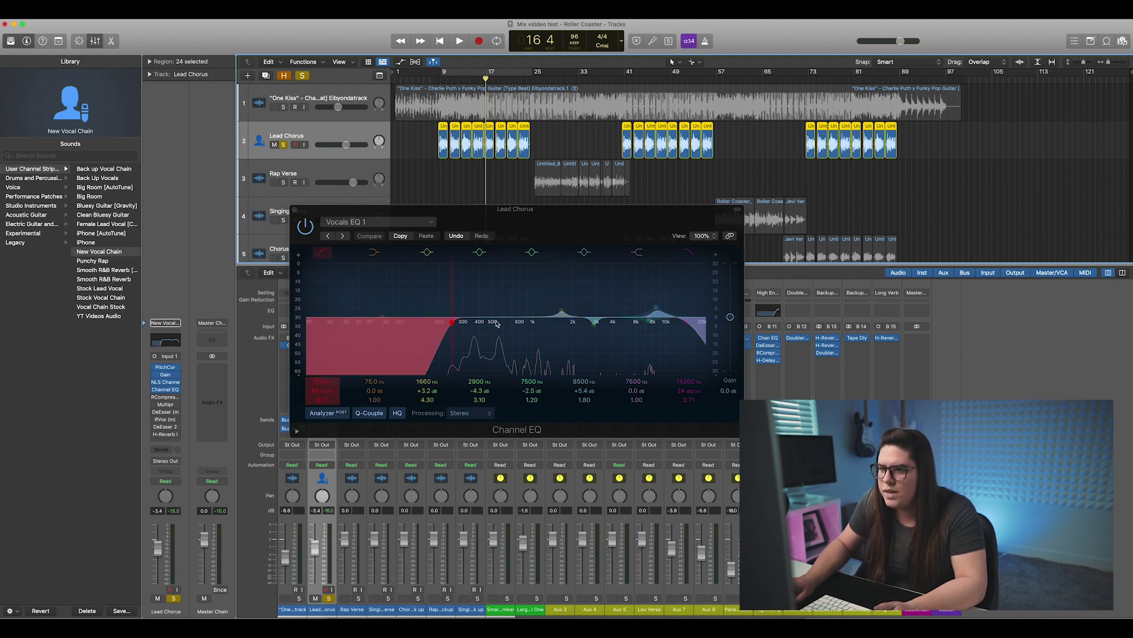
click(295, 210)
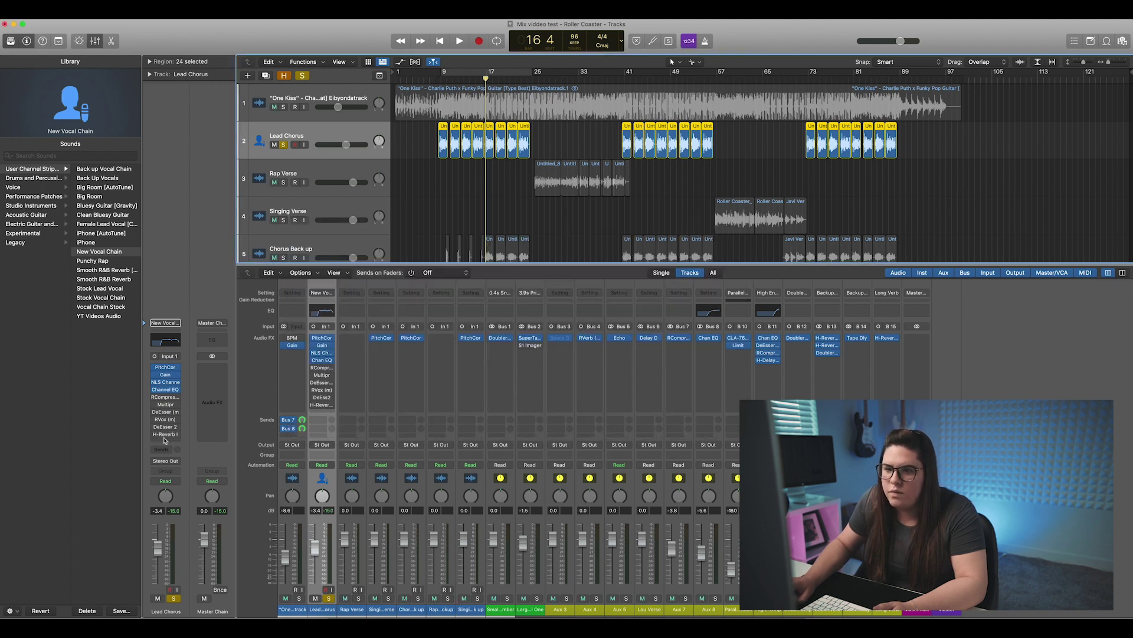
Insert a second Channel EQ directly after the first one in Lead Chorus's effect chain
drag(167, 442, 167, 396)
click(167, 389)
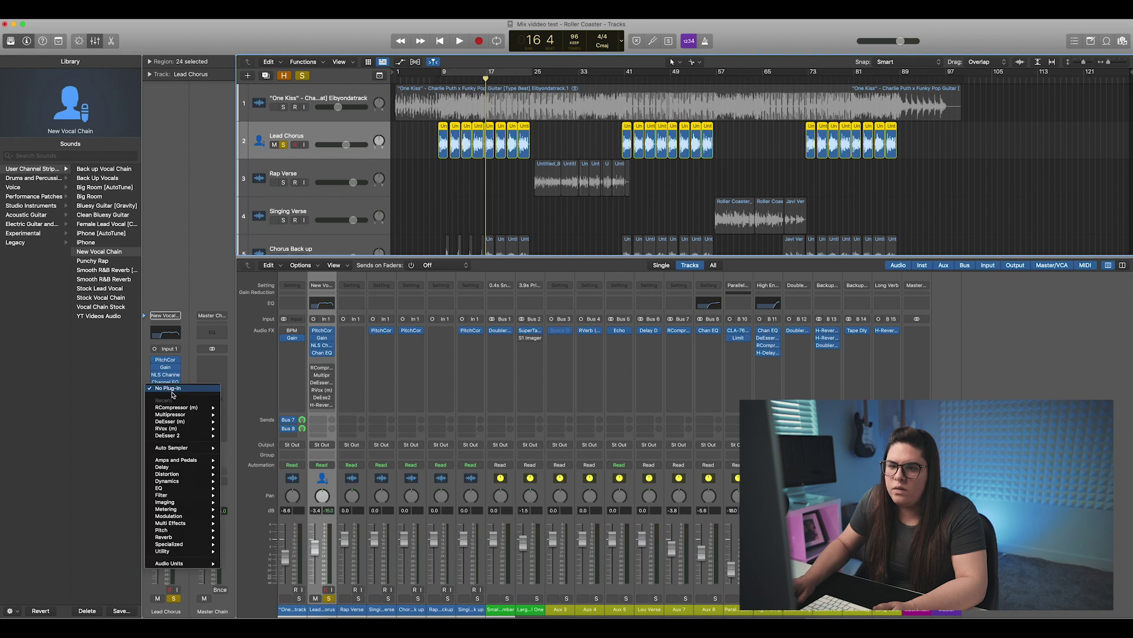
mouse_move(190, 490)
click(325, 495)
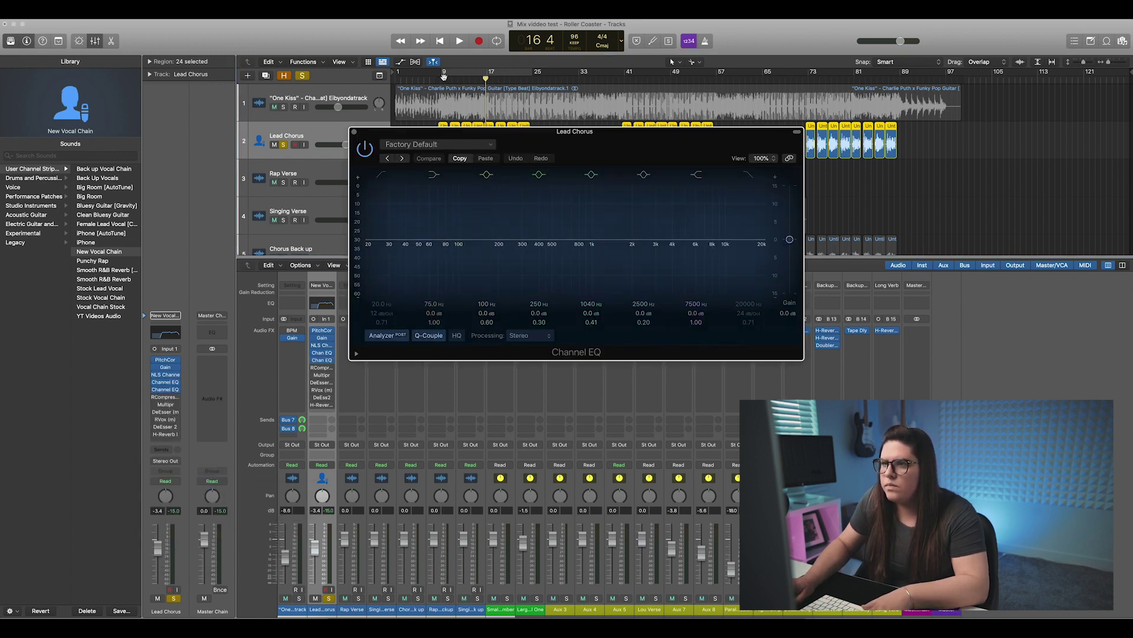
During playback, sweep the second EQ's 250 Hz band as a narrow boost of about 18.6 dB, Q 4.30, up to about 448 Hz
key(space)
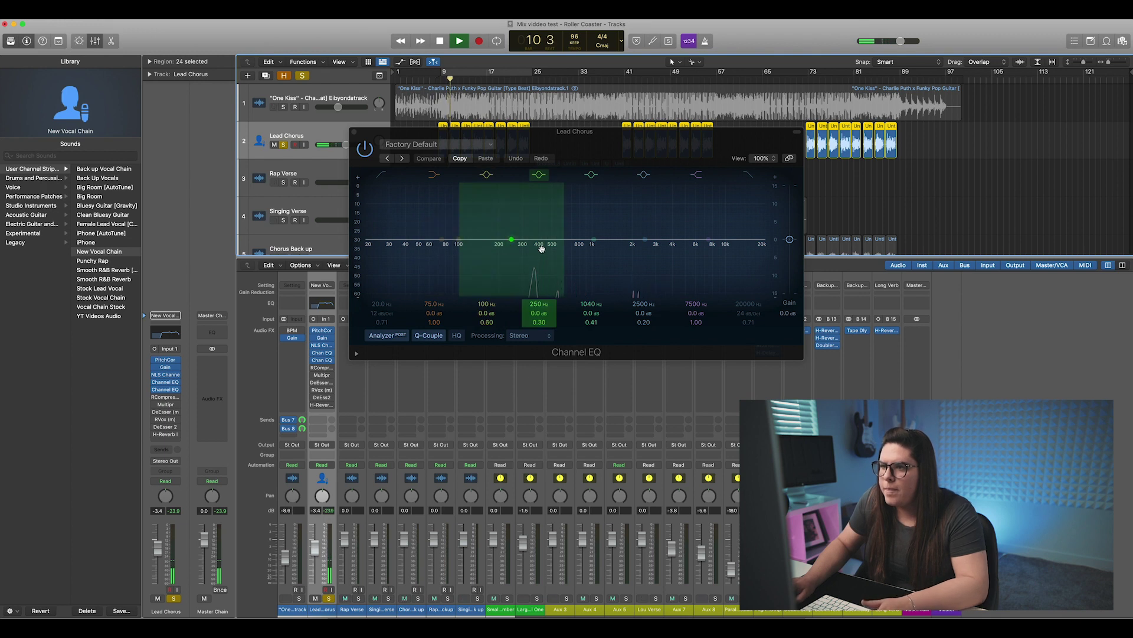
drag(534, 310, 533, 297)
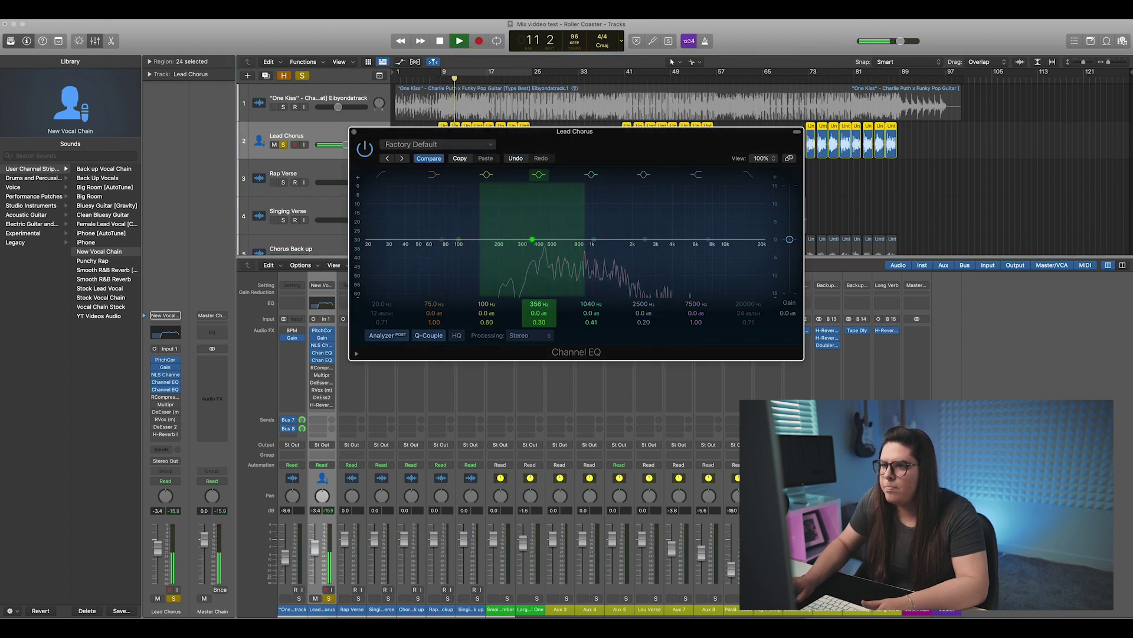
drag(533, 239, 529, 173)
drag(539, 322, 535, 295)
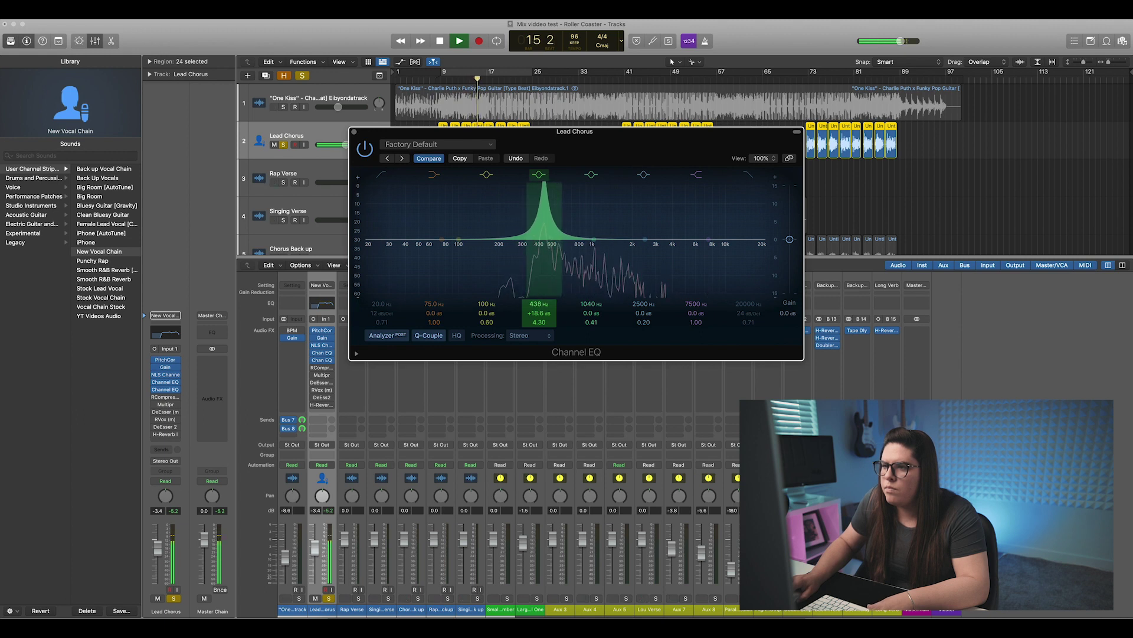
key(space)
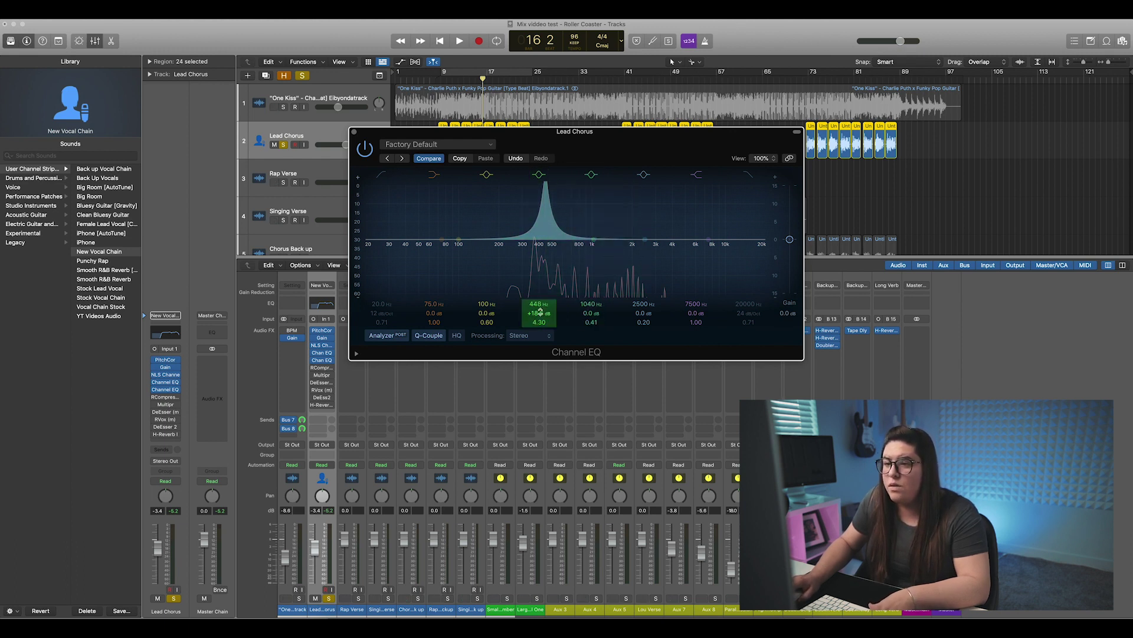
Turn the 448 Hz boost into a cut of about 3.7 dB with Q 2.60 while listening, and close the second EQ
drag(540, 312, 541, 354)
key(space)
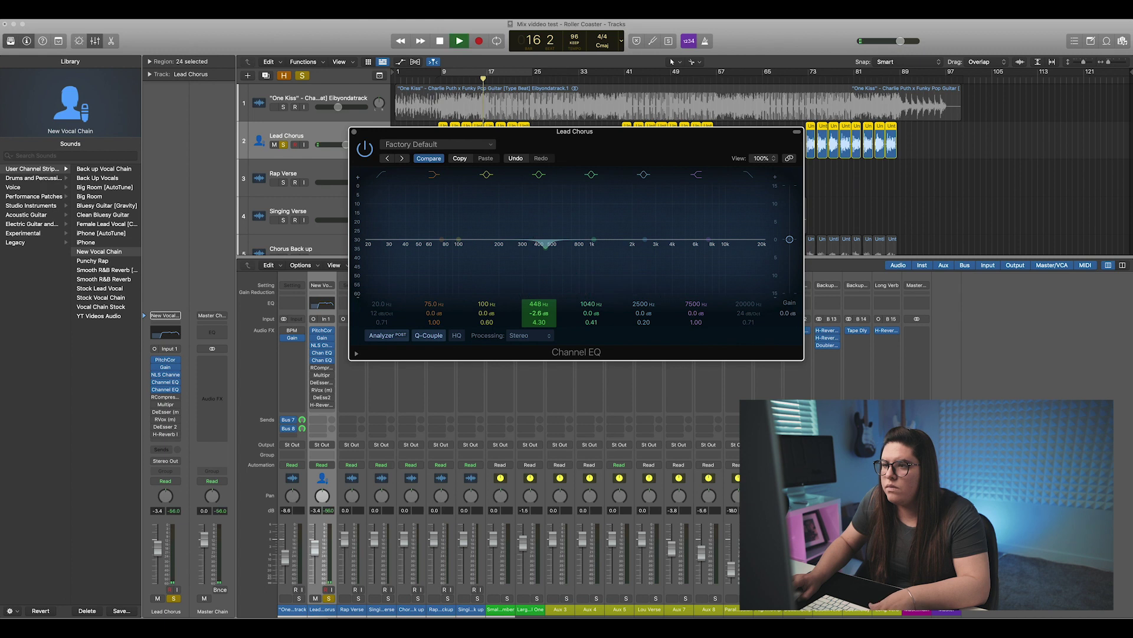
key(space)
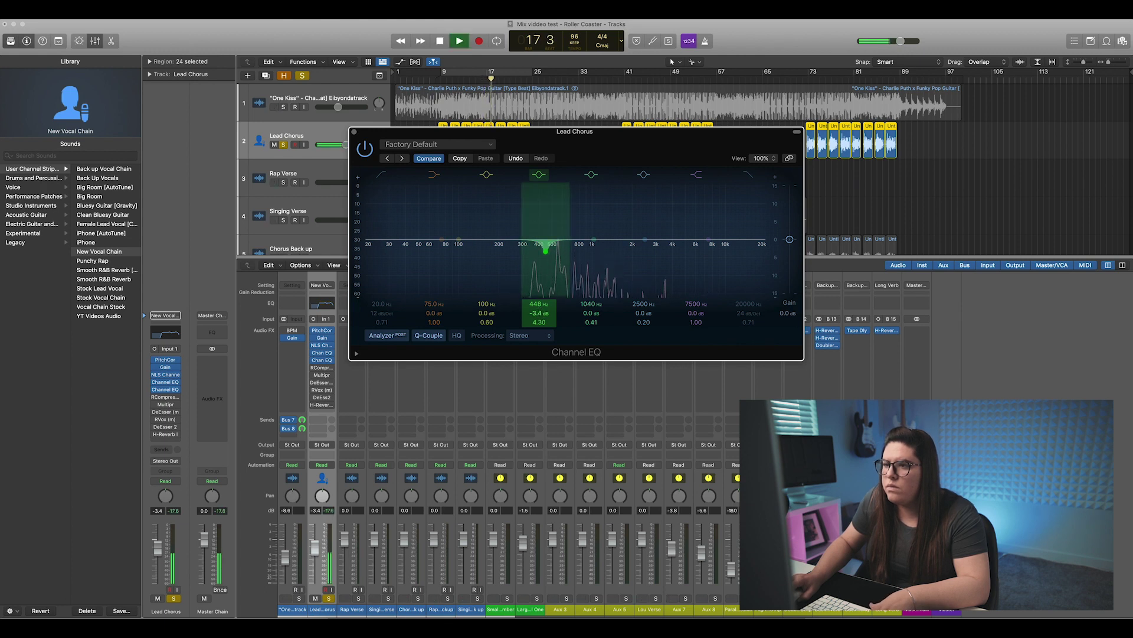
mouse_move(539, 313)
mouse_down()
mouse_move(539, 338)
mouse_move(539, 326)
mouse_up()
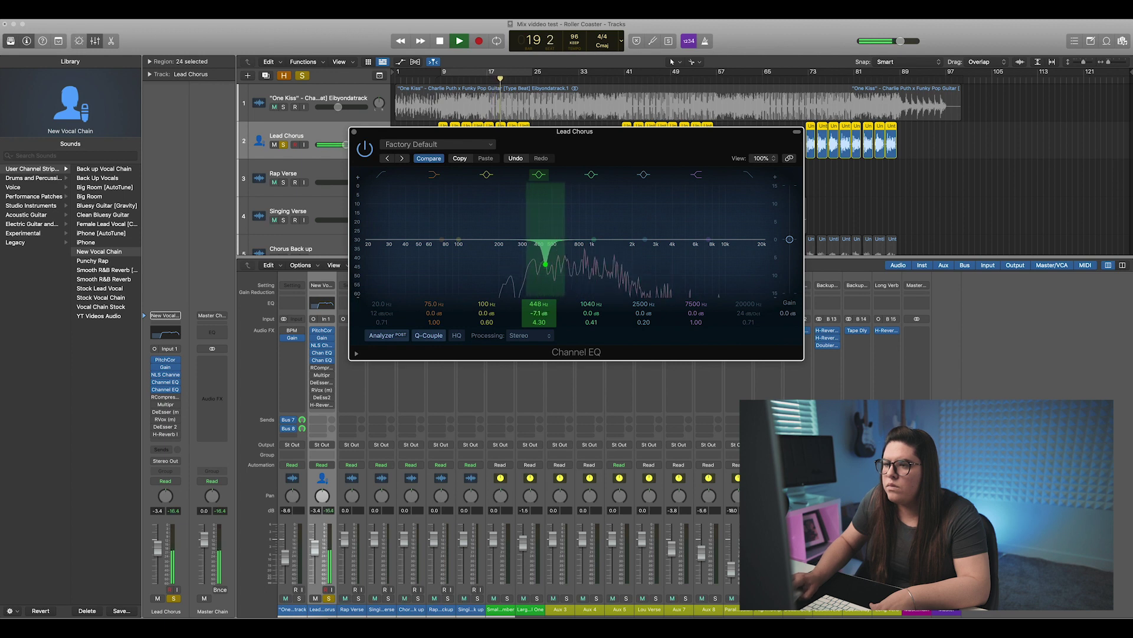
mouse_move(539, 322)
mouse_down()
mouse_move(539, 332)
mouse_move(539, 310)
mouse_up()
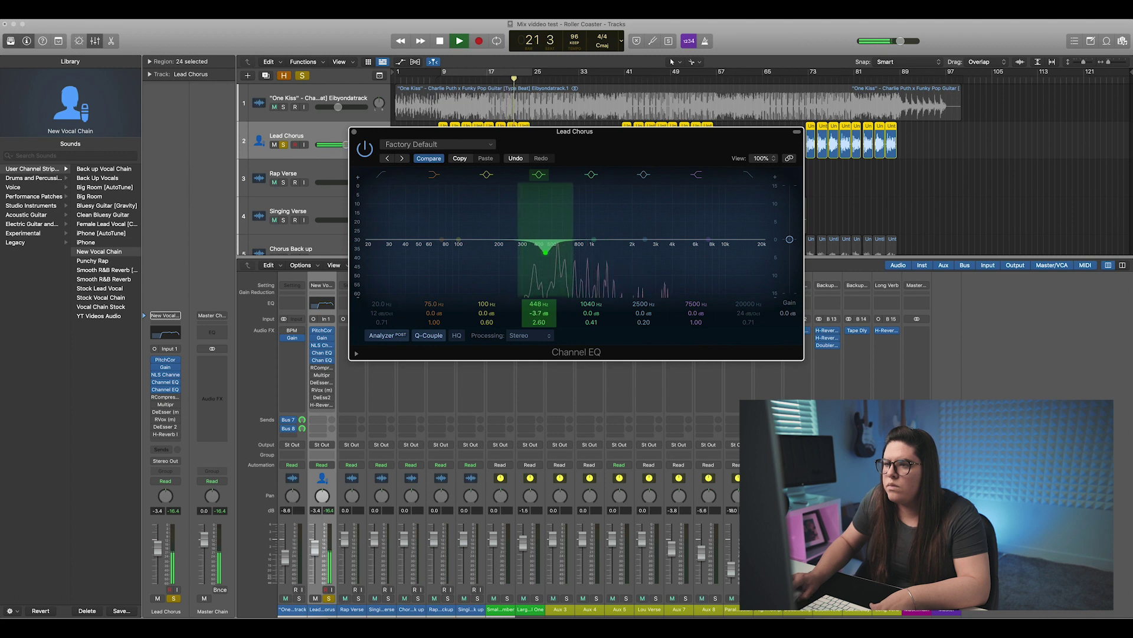
key(space)
click(353, 131)
Play Lead Chorus from bar 9 to hear the vocal with the second Channel EQ in the chain
key(Return)
mouse_move(157, 390)
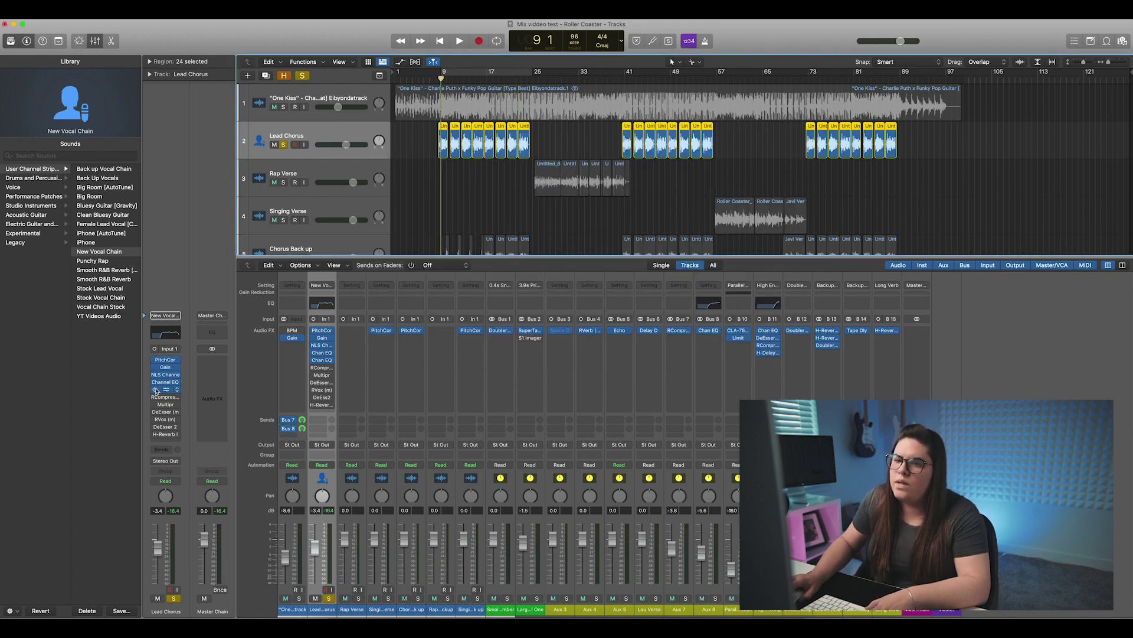
key(space)
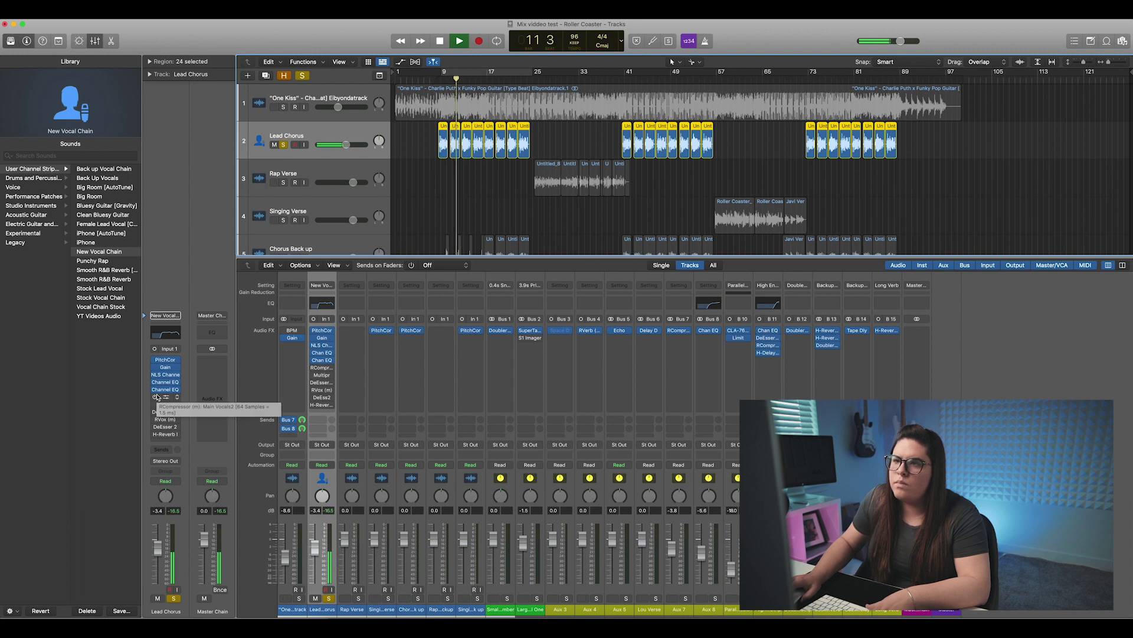
key(space)
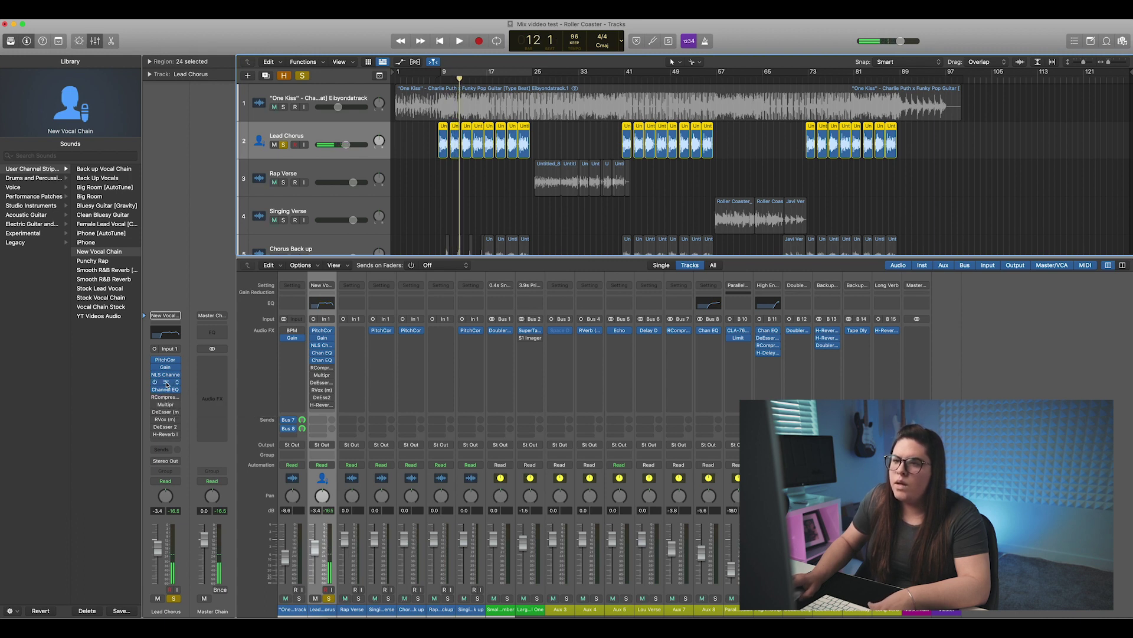
Lower the low-cut frequency of Lead Chorus's first Channel EQ to 198 Hz, and fine-tune it slightly lower during playback
click(165, 390)
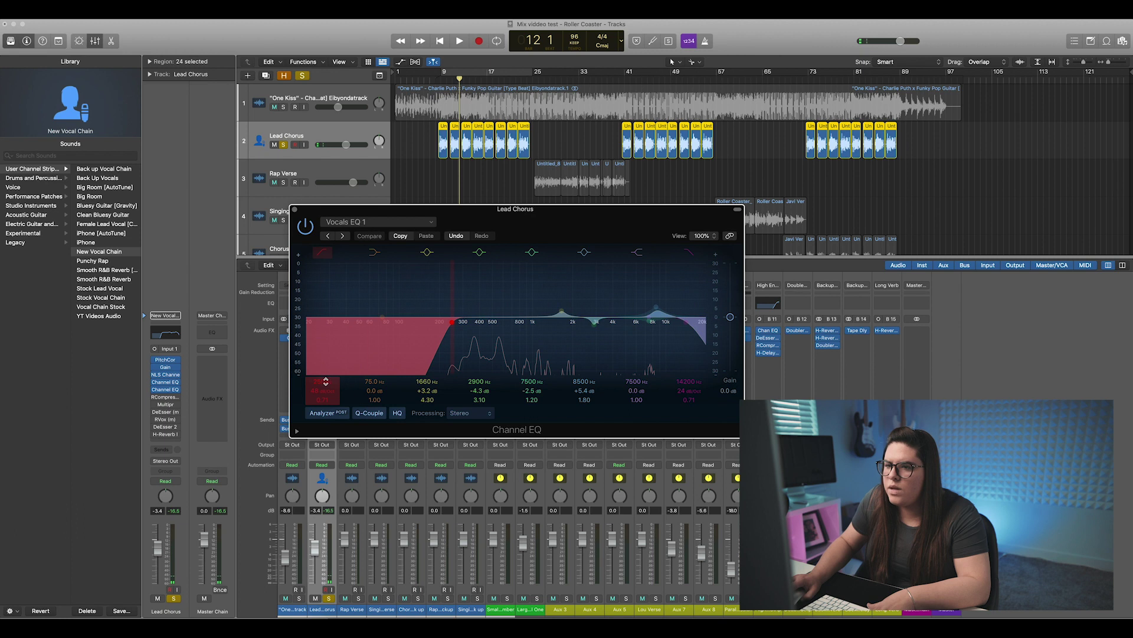
drag(323, 381, 323, 375)
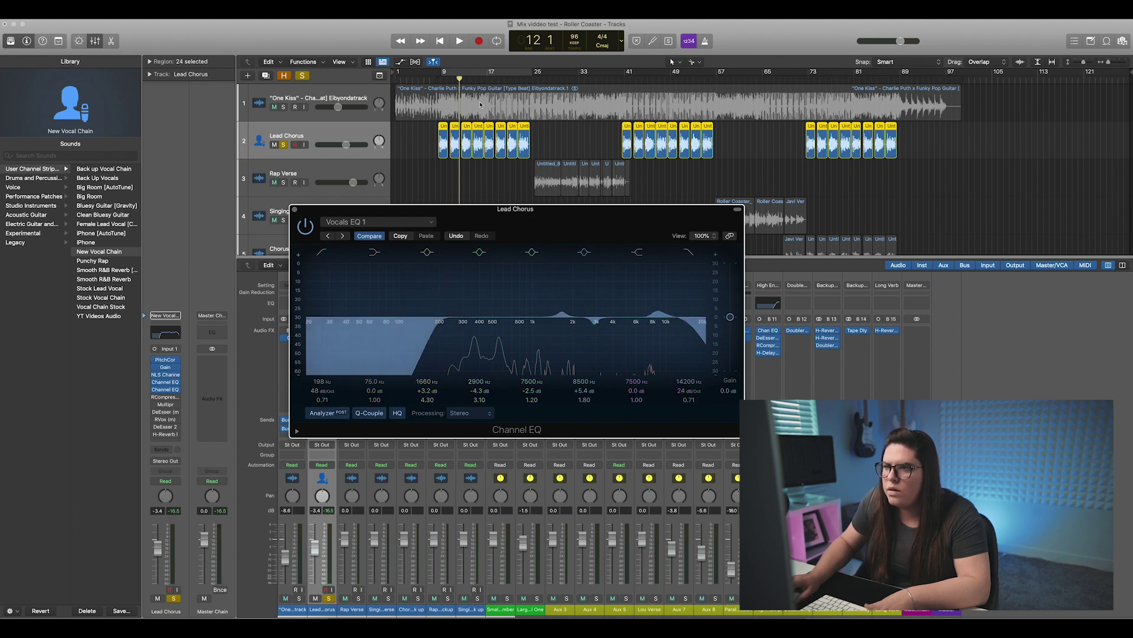
click(448, 126)
key(space)
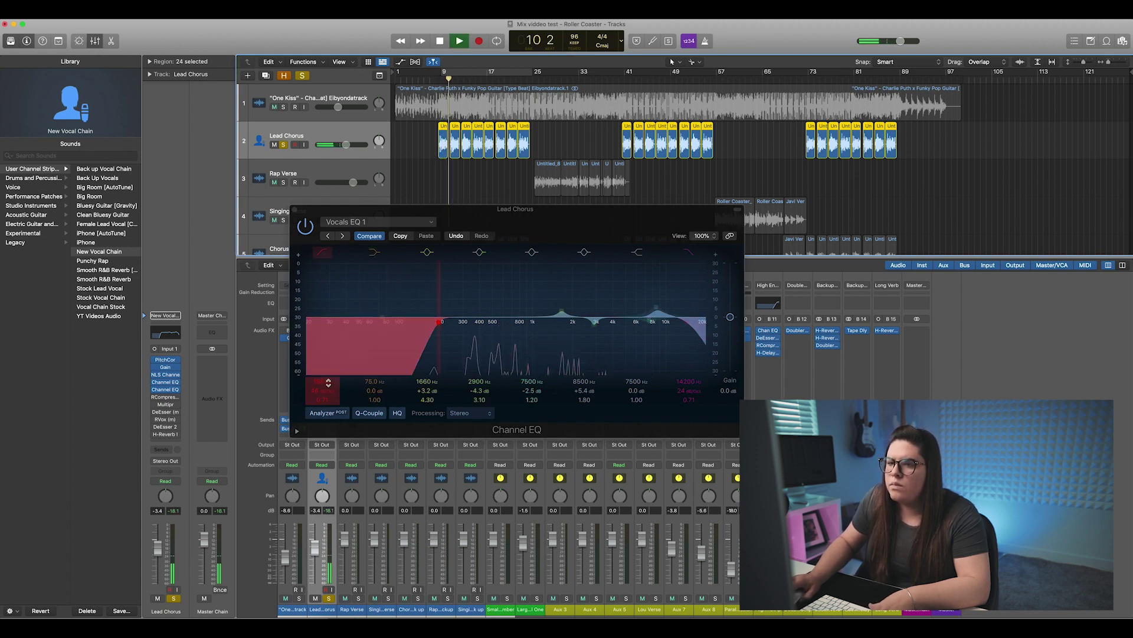
drag(329, 382, 329, 386)
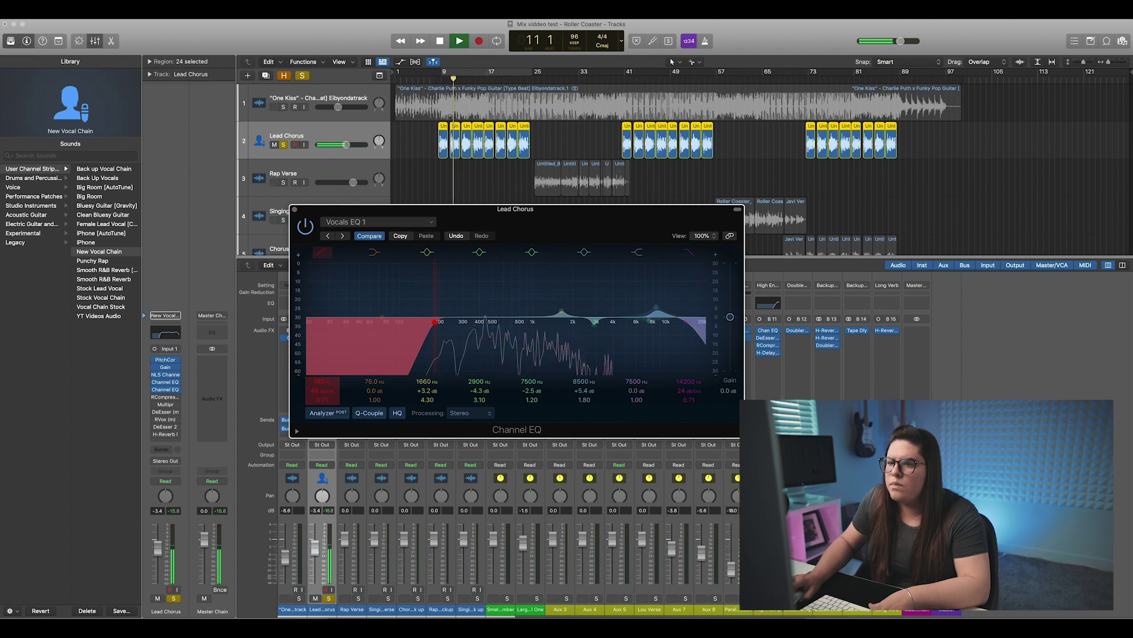
key(space)
click(293, 210)
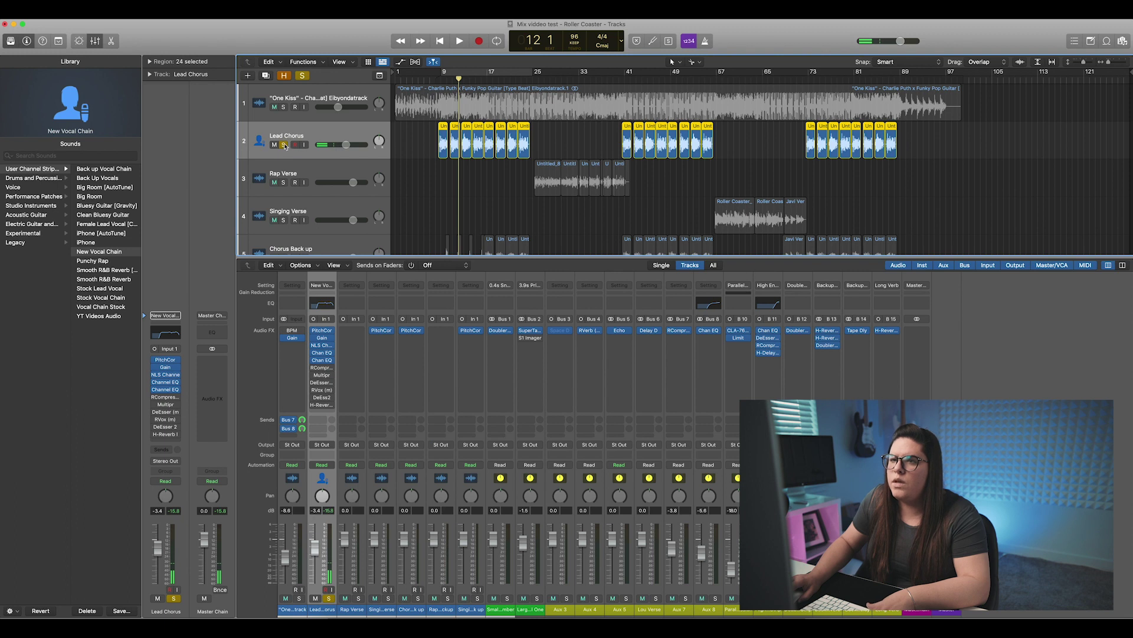
Enable RCompressor with the Main Vocals2 preset on Lead Chorus and audition the compressed vocal from bar 10
click(165, 398)
drag(467, 131, 323, 134)
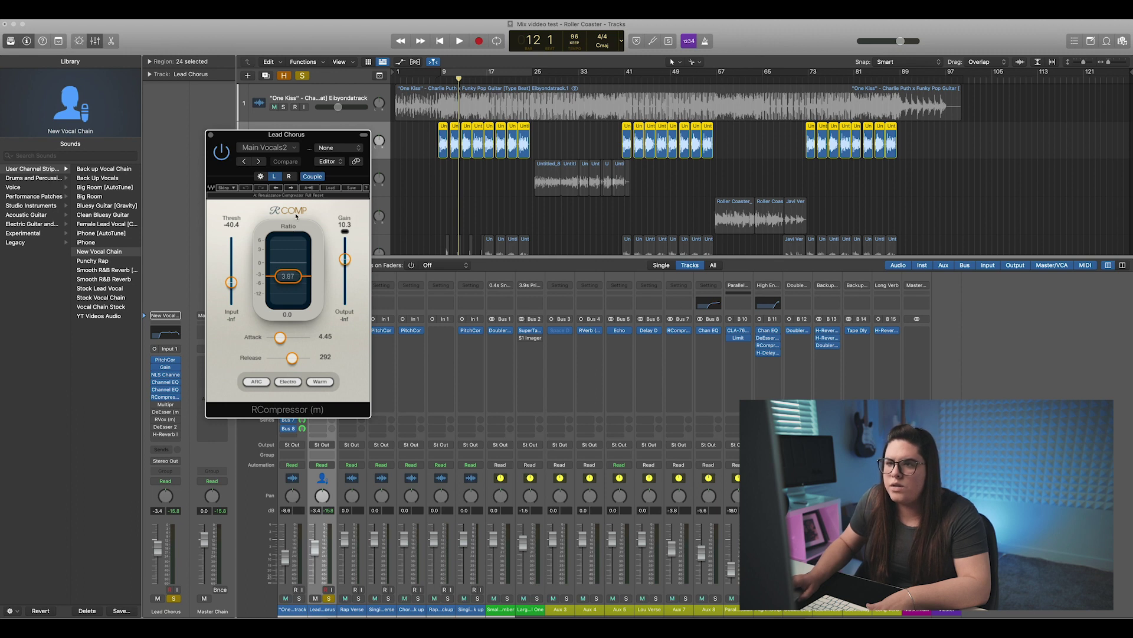
click(447, 81)
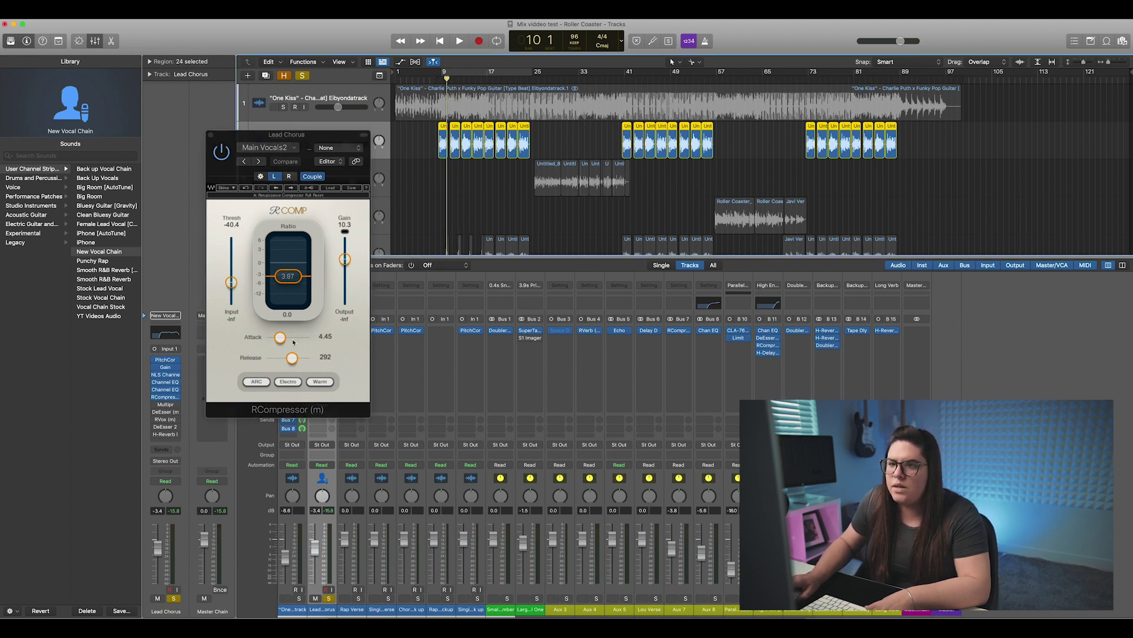
key(space)
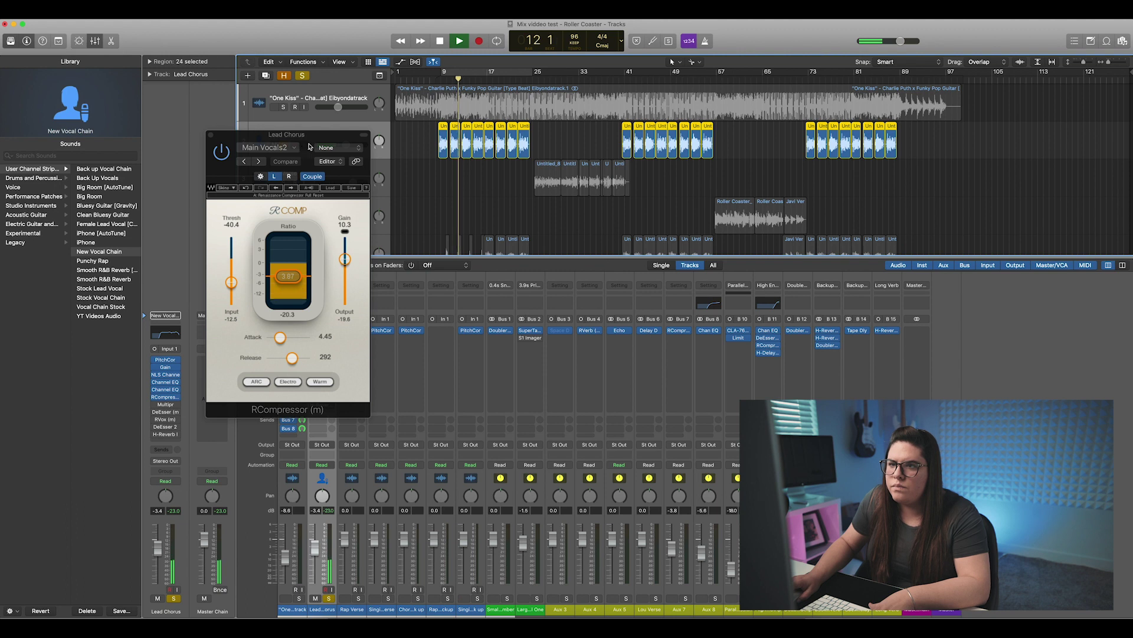
drag(309, 146, 322, 194)
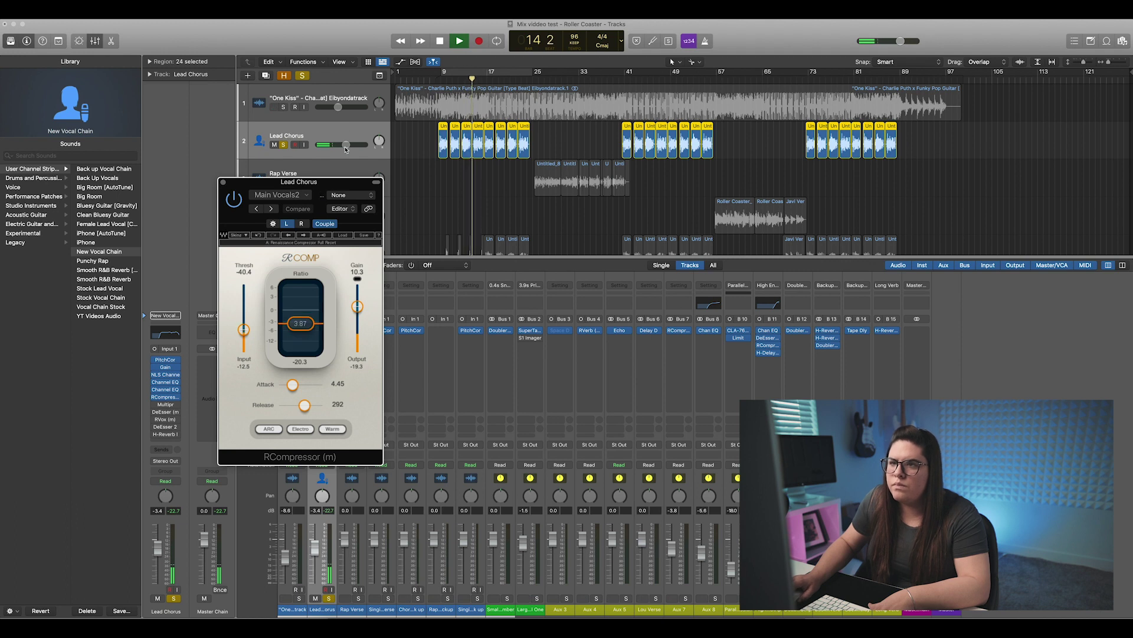
Raise Lead Chorus's volume to about -2.5 dB and RCompressor's gain to about 17.6 while the vocal plays
mouse_move(343, 145)
drag(346, 145, 348, 144)
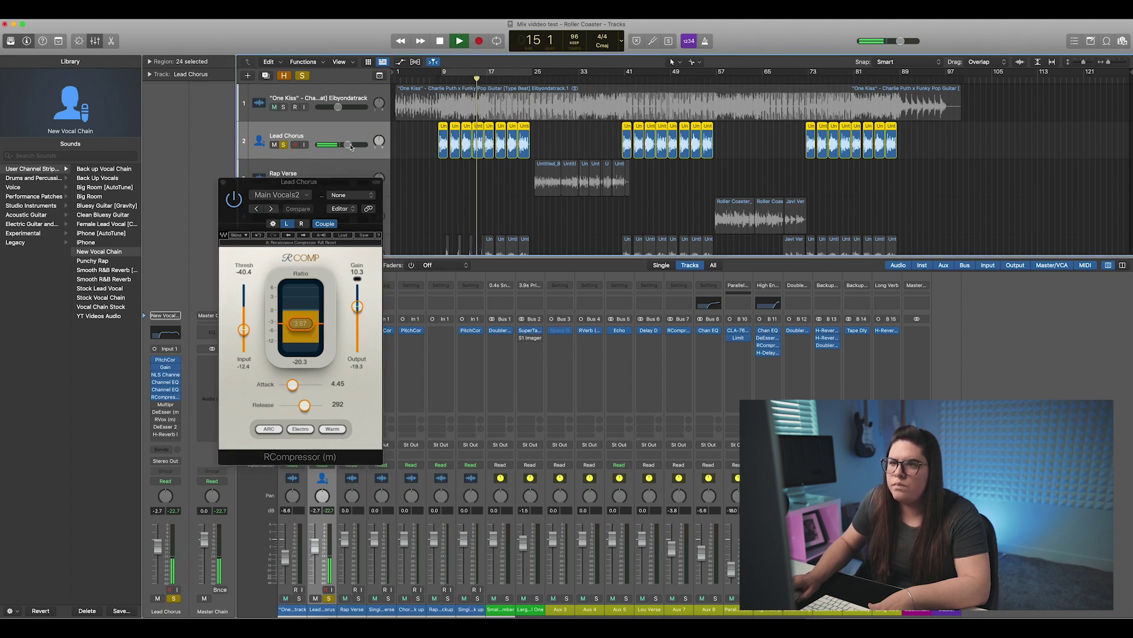
drag(357, 305, 357, 298)
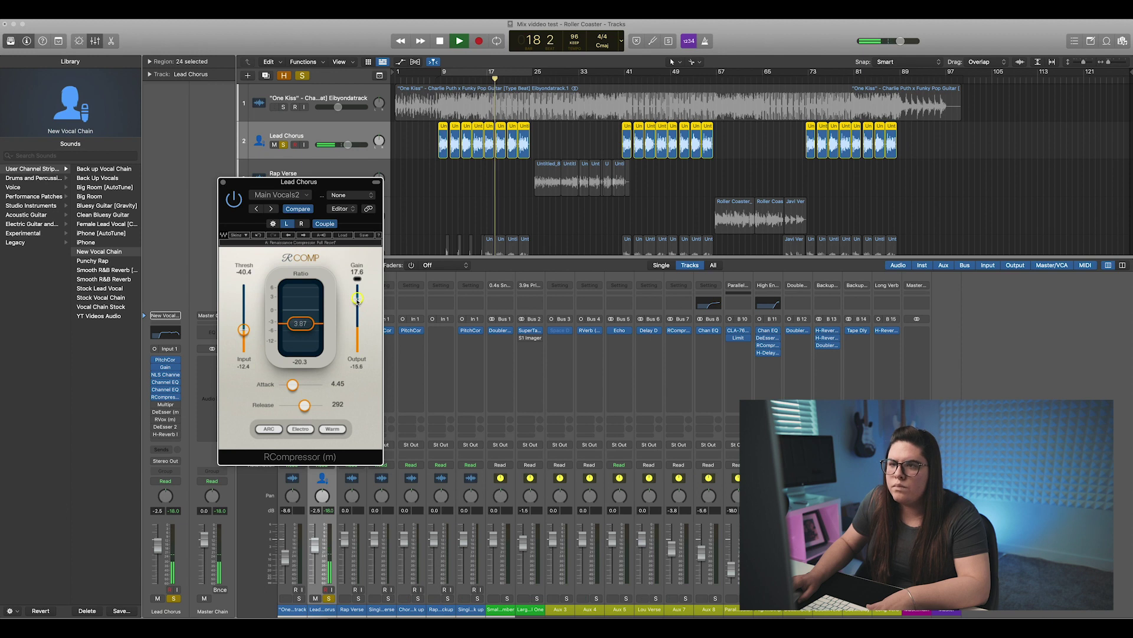
Lower RCompressor's gain on Lead Chorus to about 17.4, close the plug-in and stop playback
drag(357, 299, 358, 302)
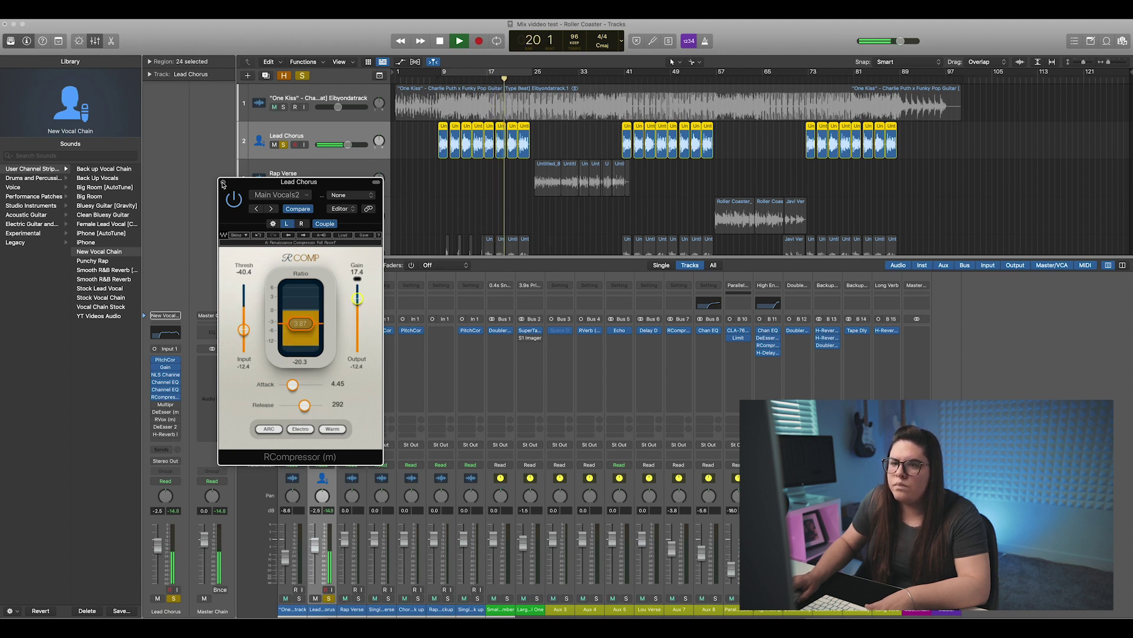
key(super+w)
key(space)
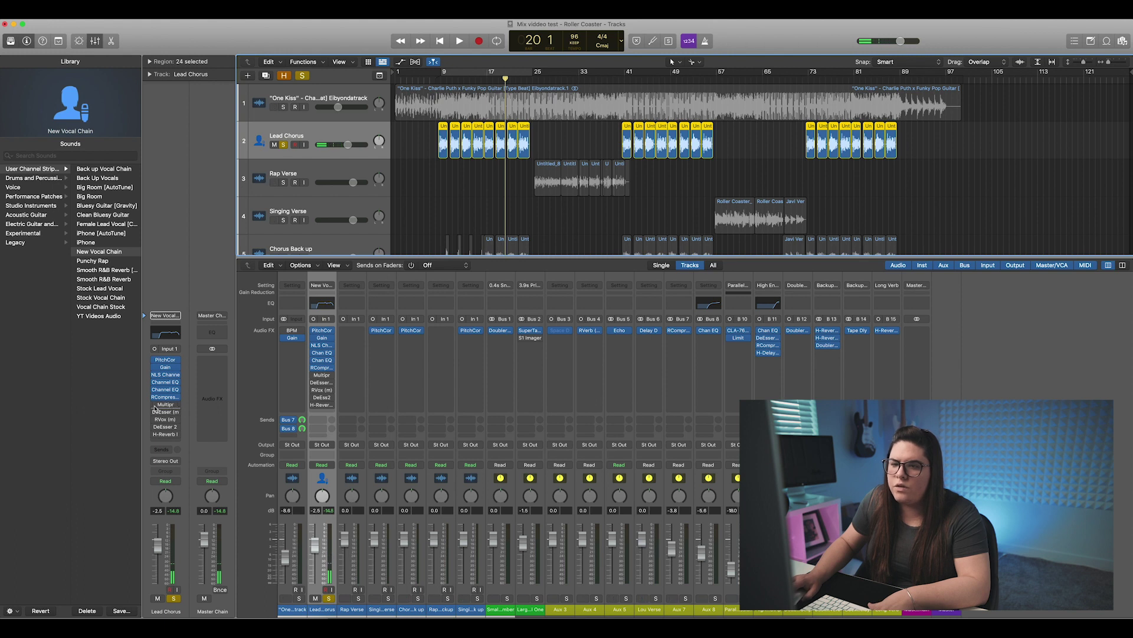
Enable Multipressor with the Vocals Compressor preset on Lead Chorus and audition its soloed band 1 from bar 9
click(163, 405)
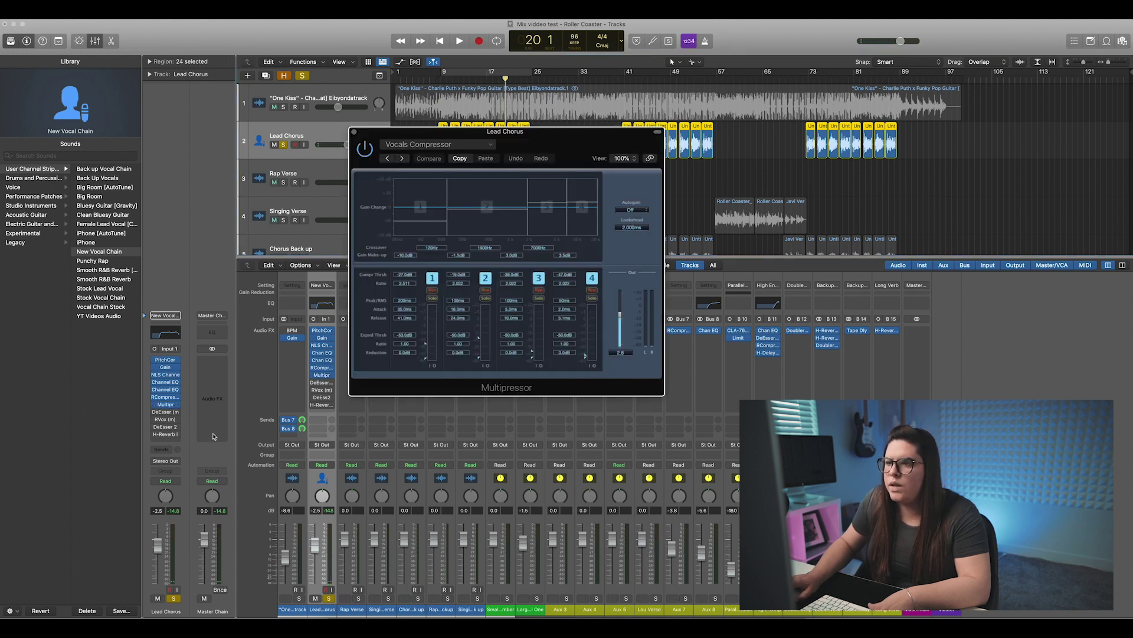
drag(586, 132, 539, 173)
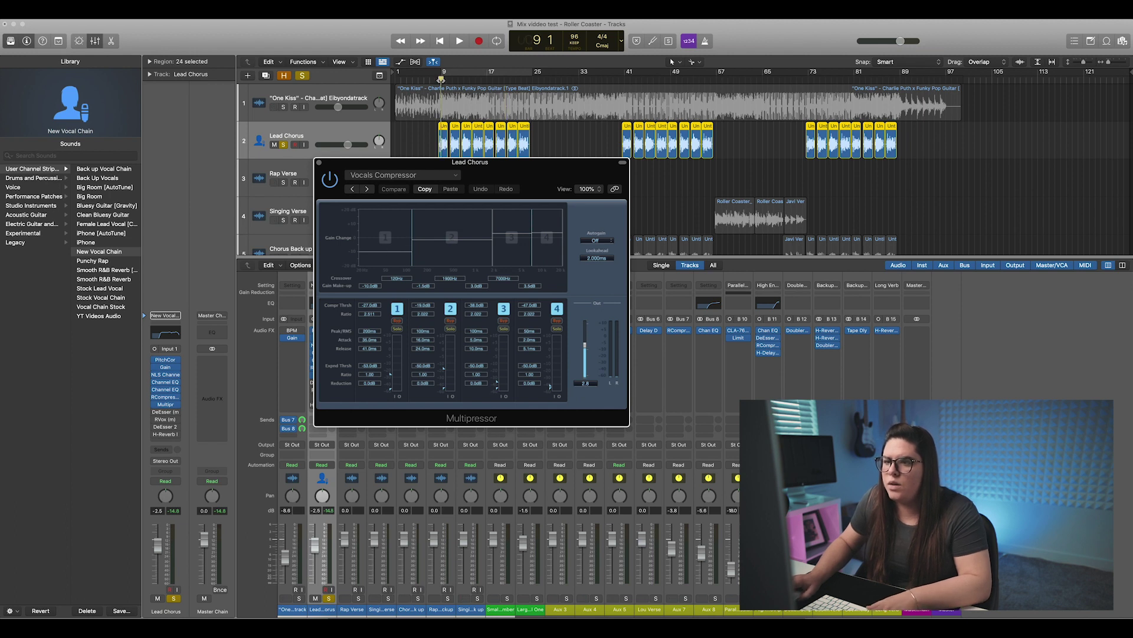
click(398, 327)
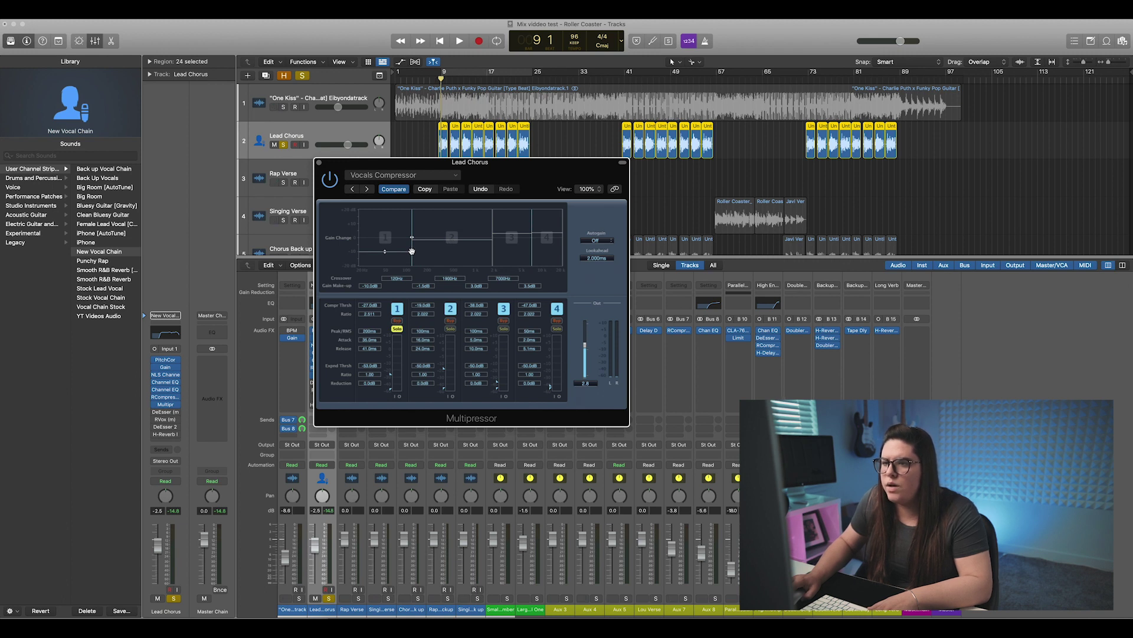
key(space)
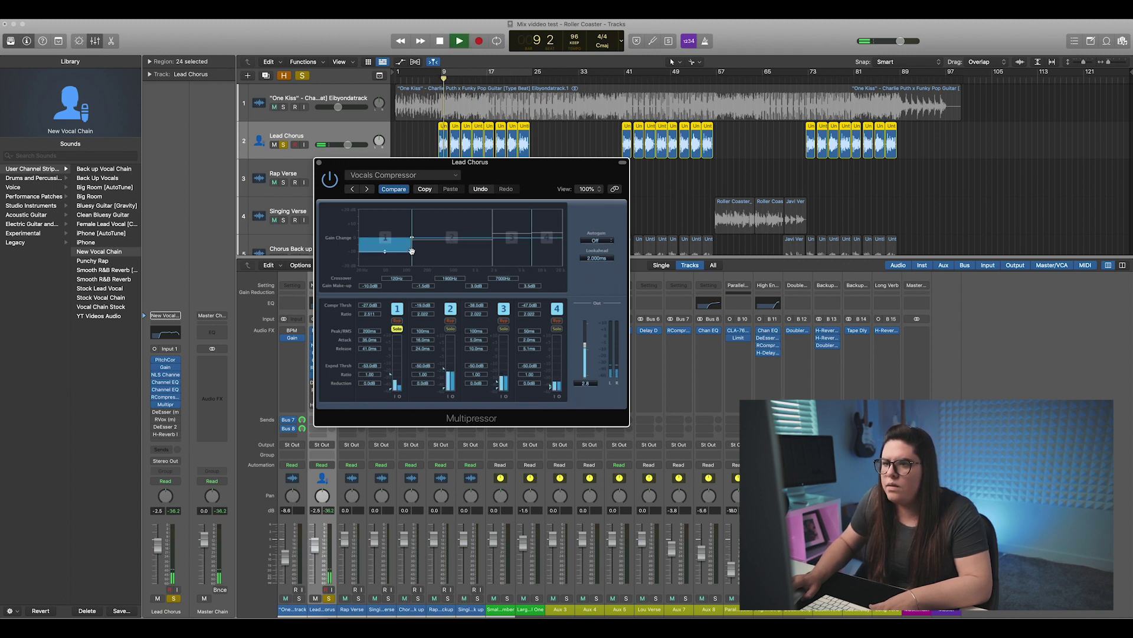
key(space)
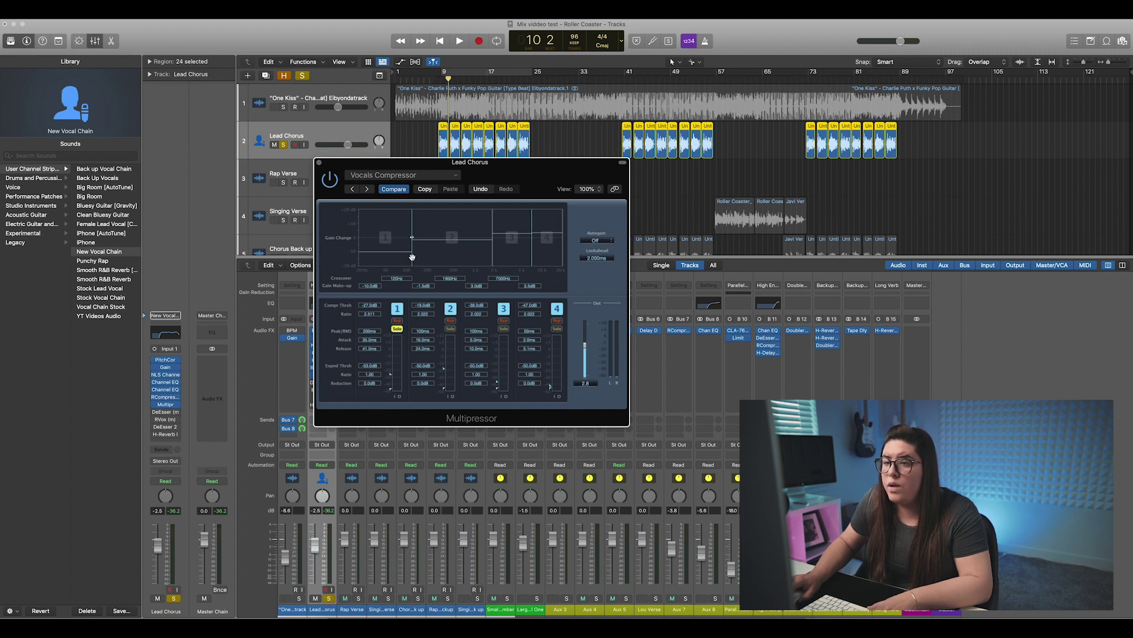
Try a slightly higher crossover between Multipressor's bands 1 and 2 while auditioning the soloed low band
drag(419, 256, 415, 256)
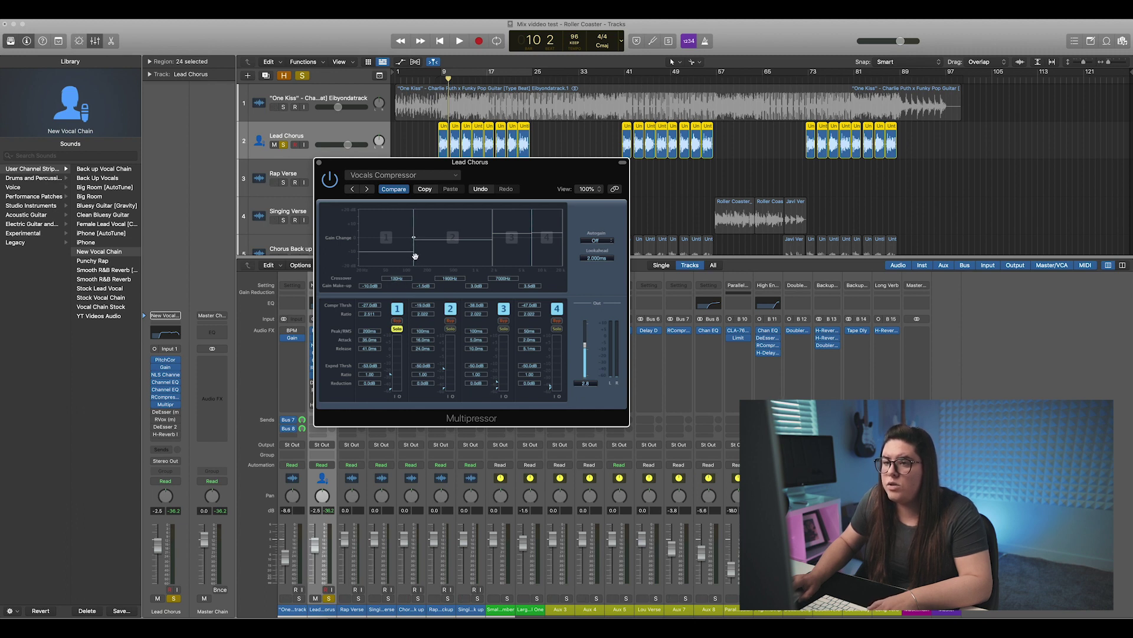
key(space)
mouse_move(415, 257)
mouse_down()
mouse_move(458, 258)
mouse_move(414, 257)
mouse_up()
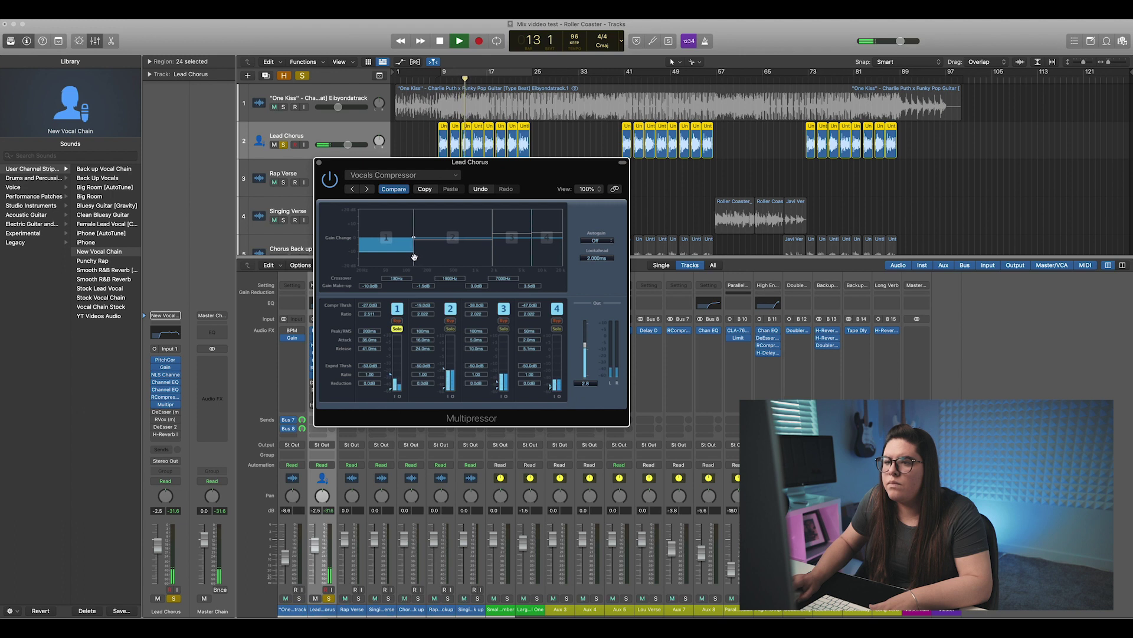
key(space)
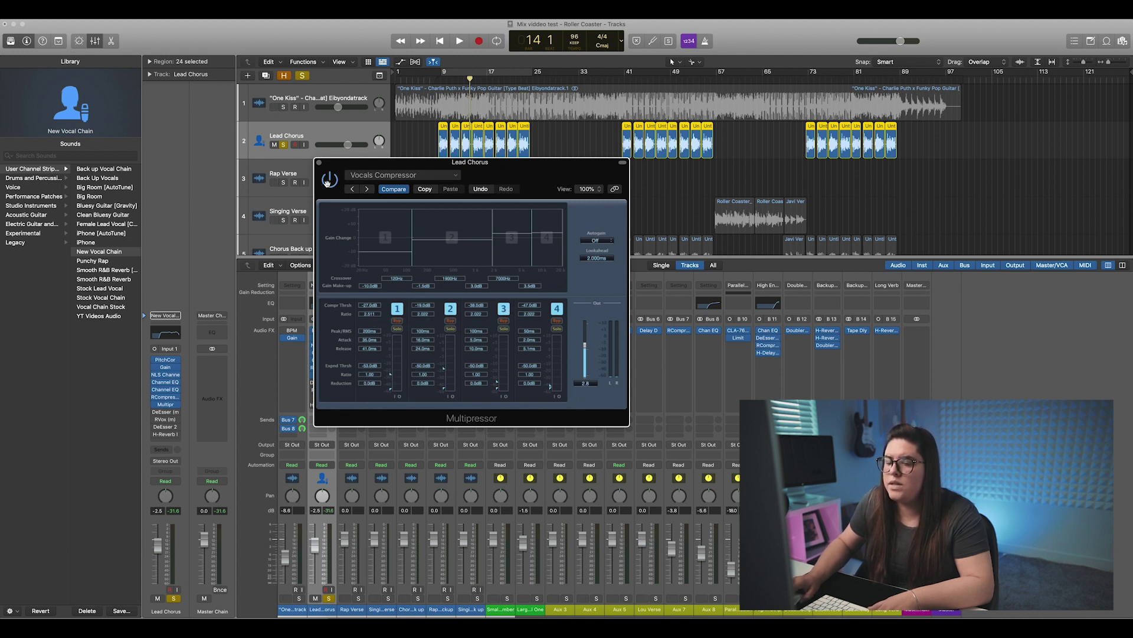
Play Lead Chorus from bar 14 to hear all Multipressor bands together, stop, and close the plug-in
key(space)
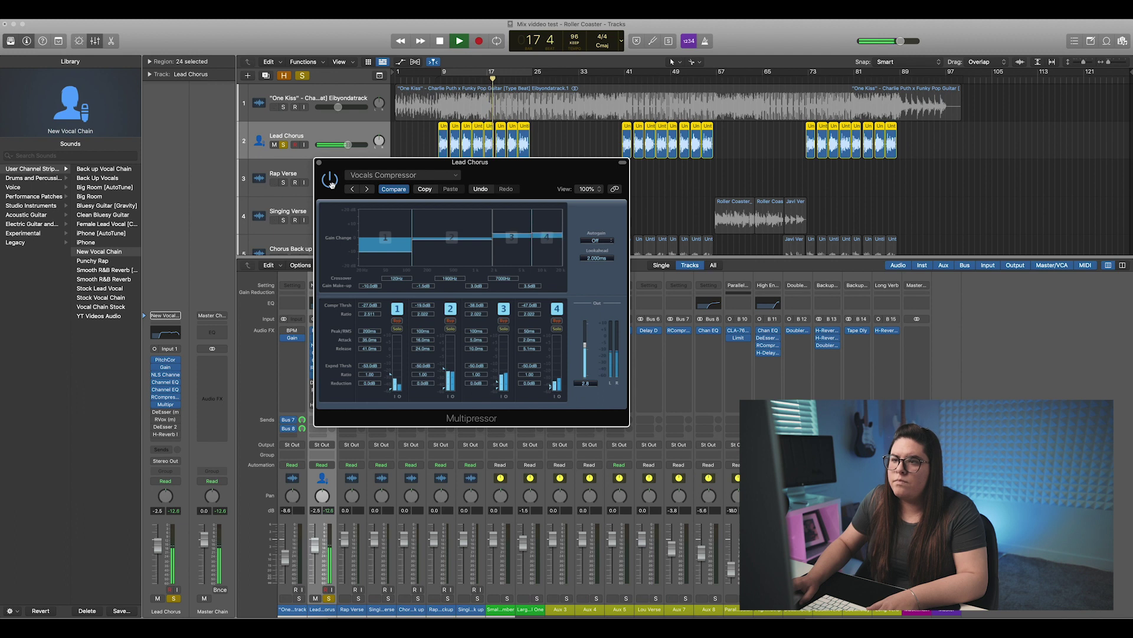
key(space)
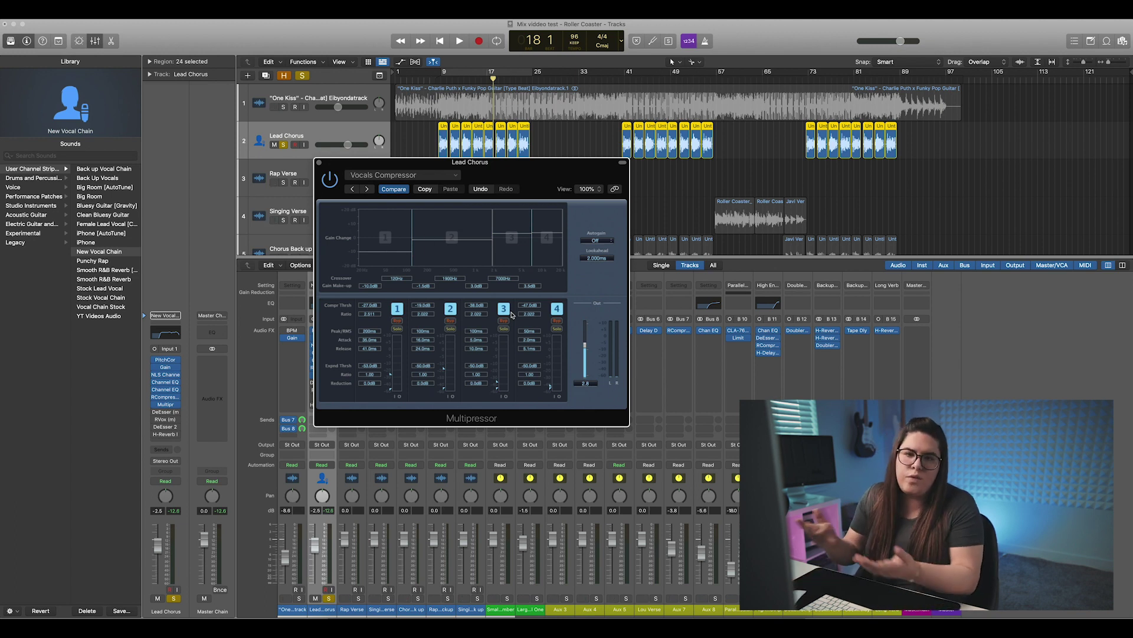
click(319, 161)
Compare Lead Chorus from bar 9 with the plug-ins from NLS Channel through Multipressor bypassed and re-enabled
key(space)
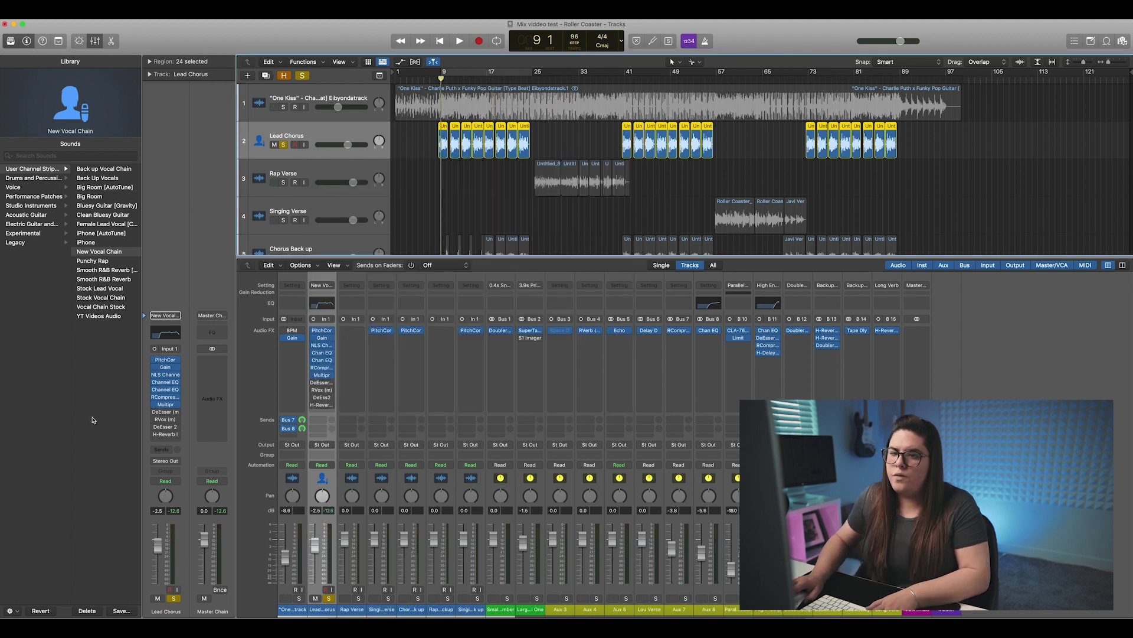
drag(154, 374, 155, 399)
key(space)
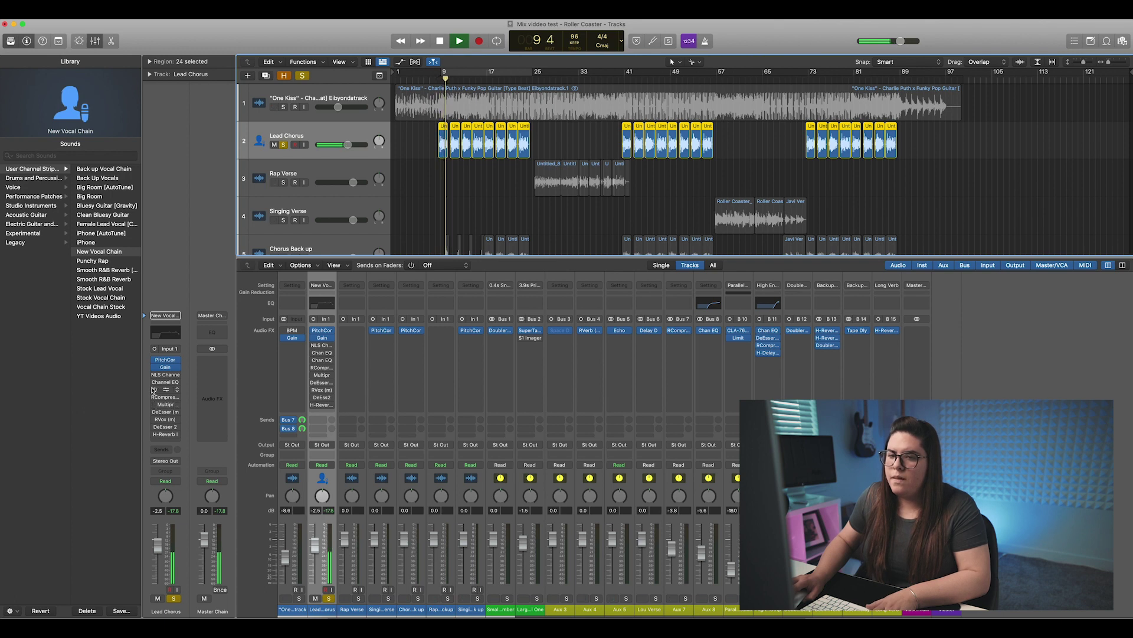
drag(155, 396, 154, 374)
click(155, 403)
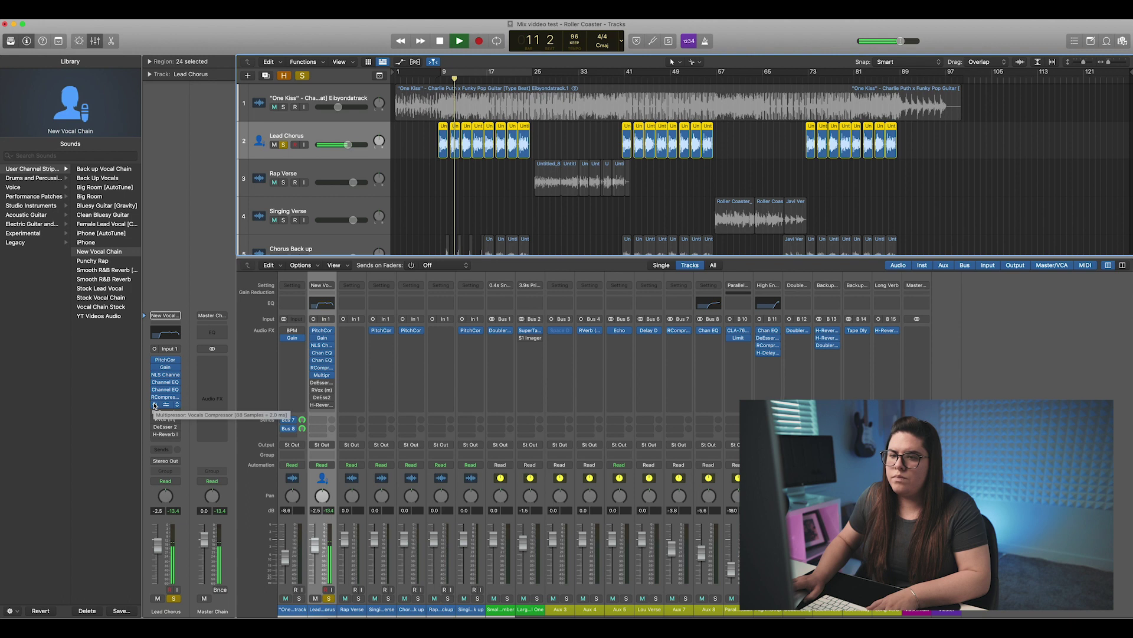
key(space)
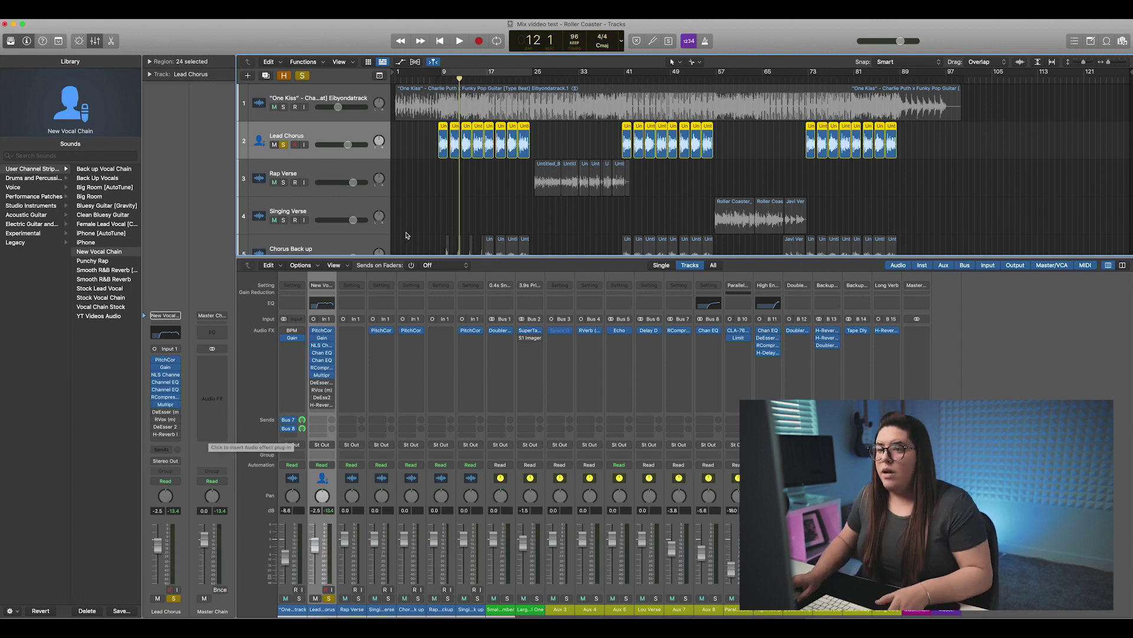
Enable the Waves DeEsser with the Main Vocals DeEsser 1 preset on Lead Chorus and audition it from bar 9
click(168, 414)
drag(390, 134, 343, 218)
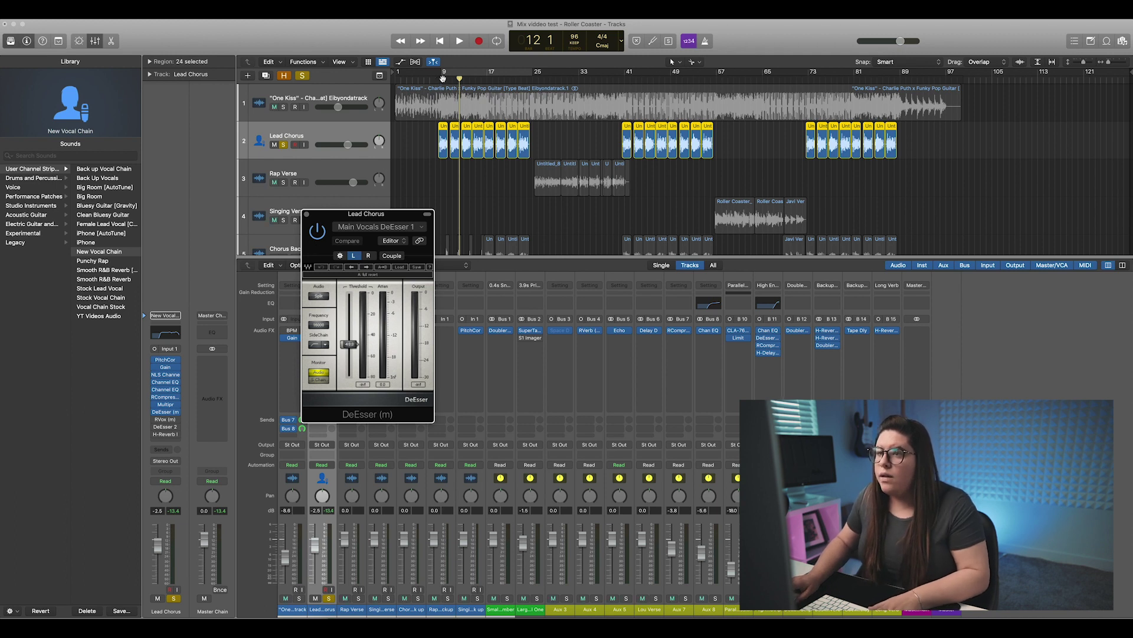
click(442, 78)
drag(357, 218, 307, 200)
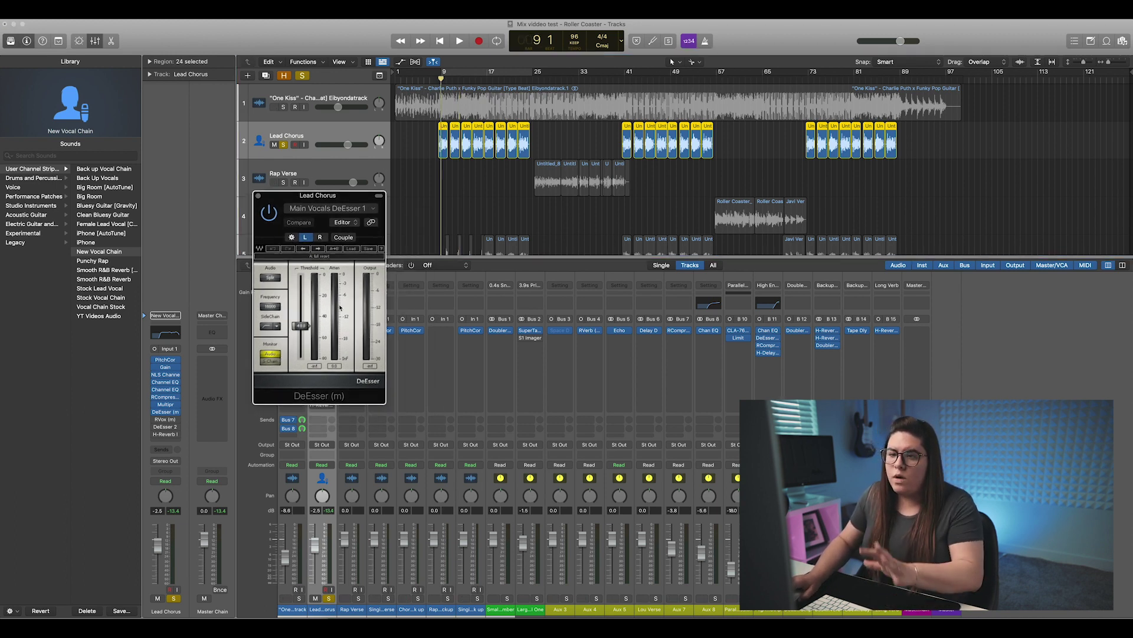
key(space)
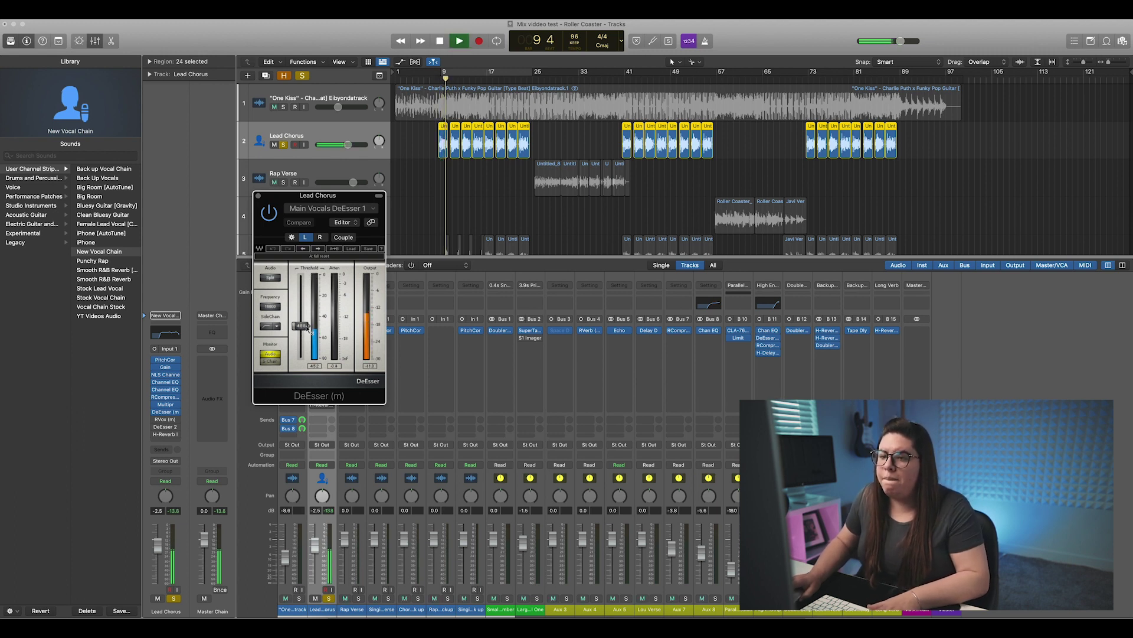
key(space)
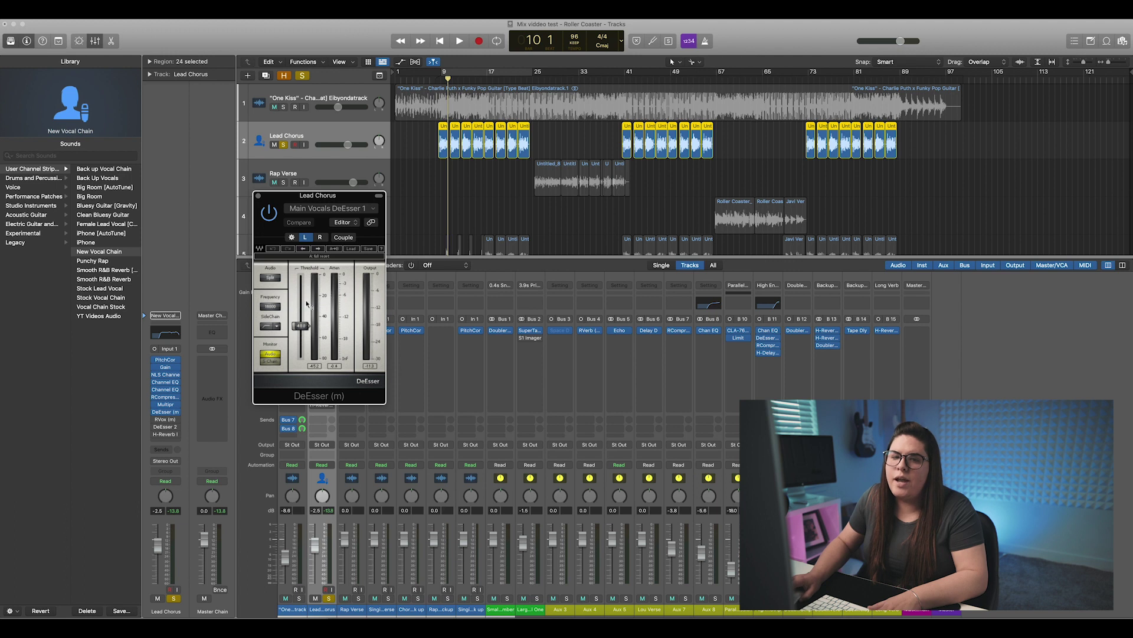
Lower the DeEsser's threshold for stronger sibilance reduction while Lead Chorus plays, ease it up slightly, and close the plug-in
key(space)
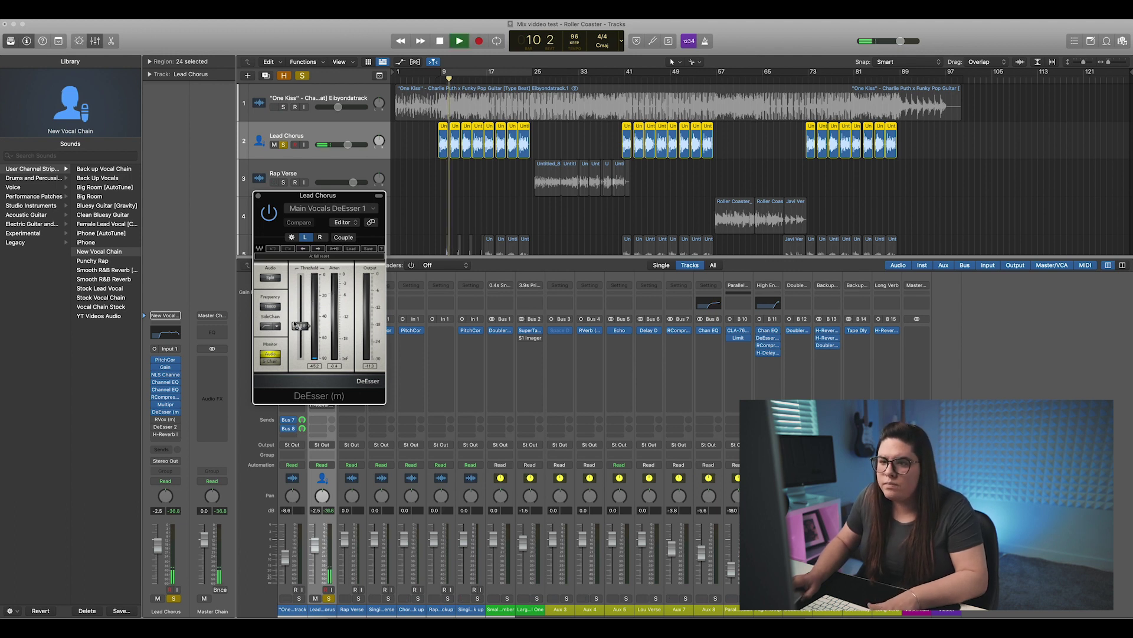
drag(302, 330, 302, 356)
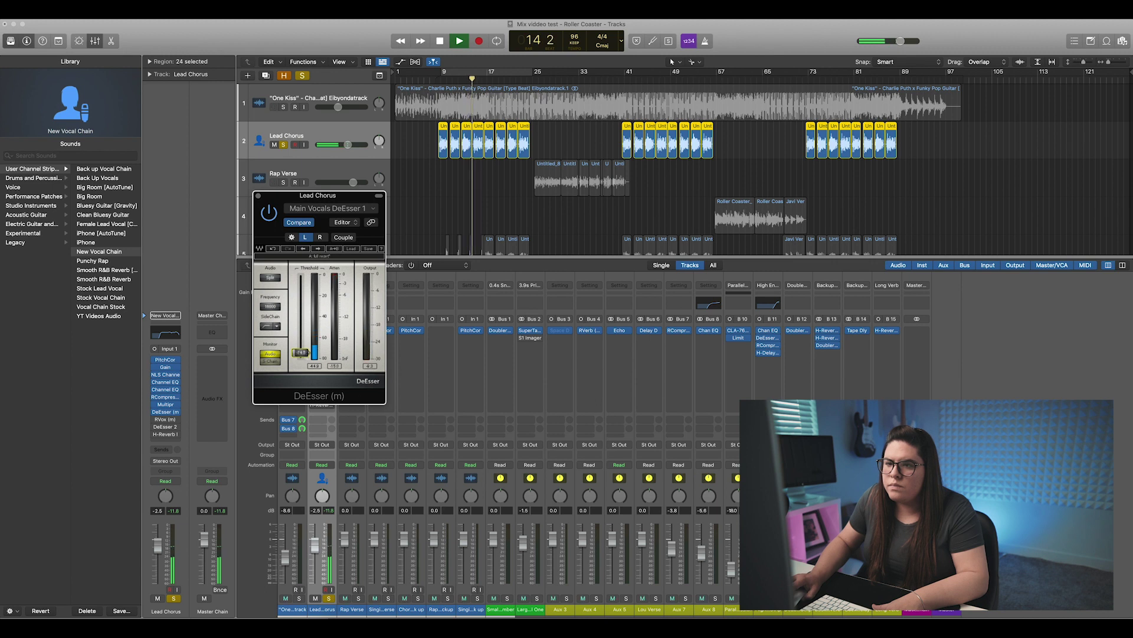
drag(301, 351, 302, 348)
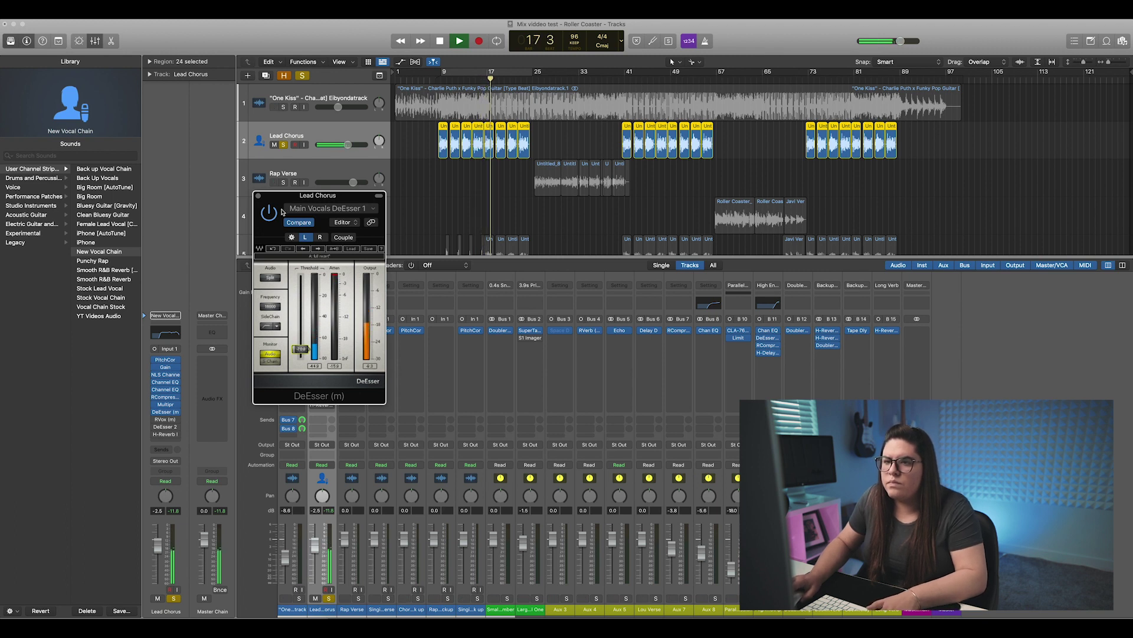
key(space)
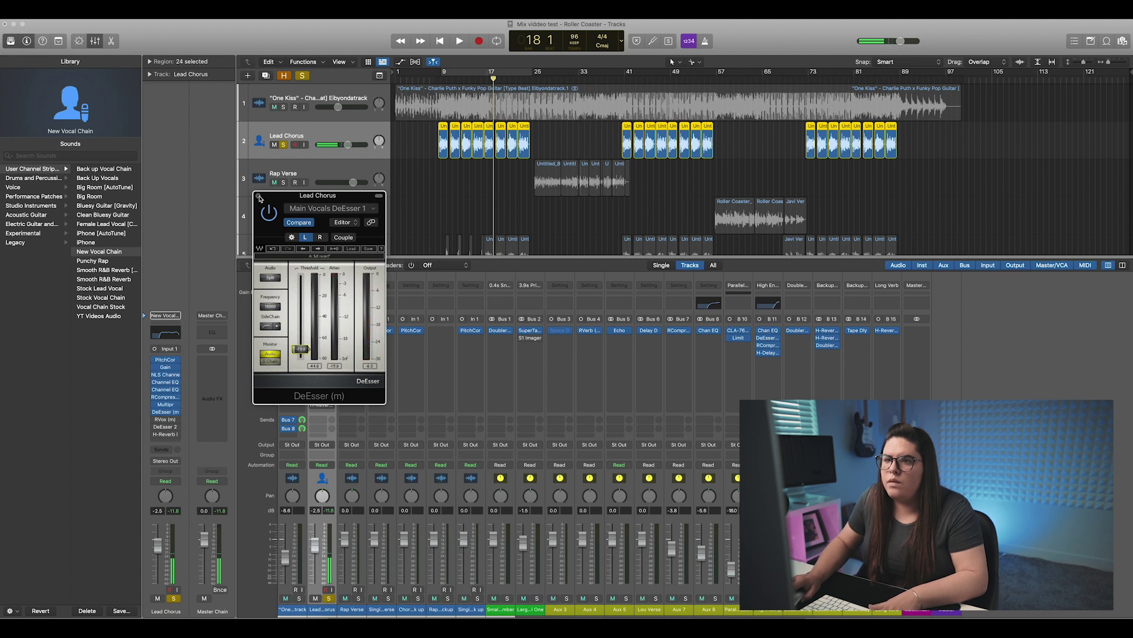
click(259, 195)
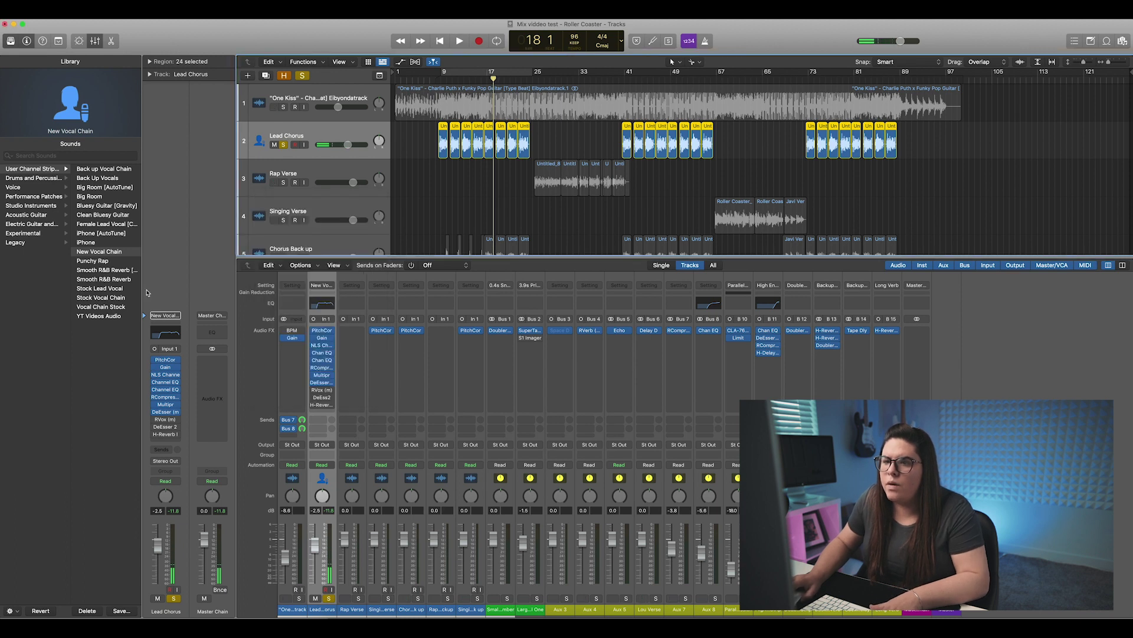
Enable RVox with the Main Vocals RVox preset on Lead Chorus and play the vocal from bar 9
click(167, 420)
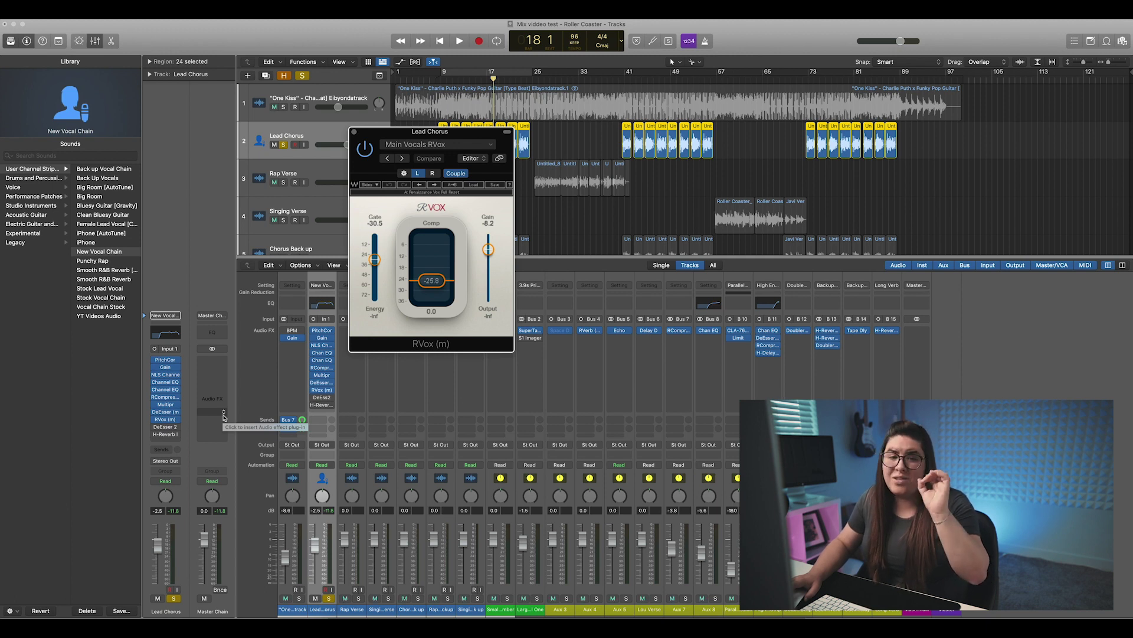
drag(448, 134, 360, 202)
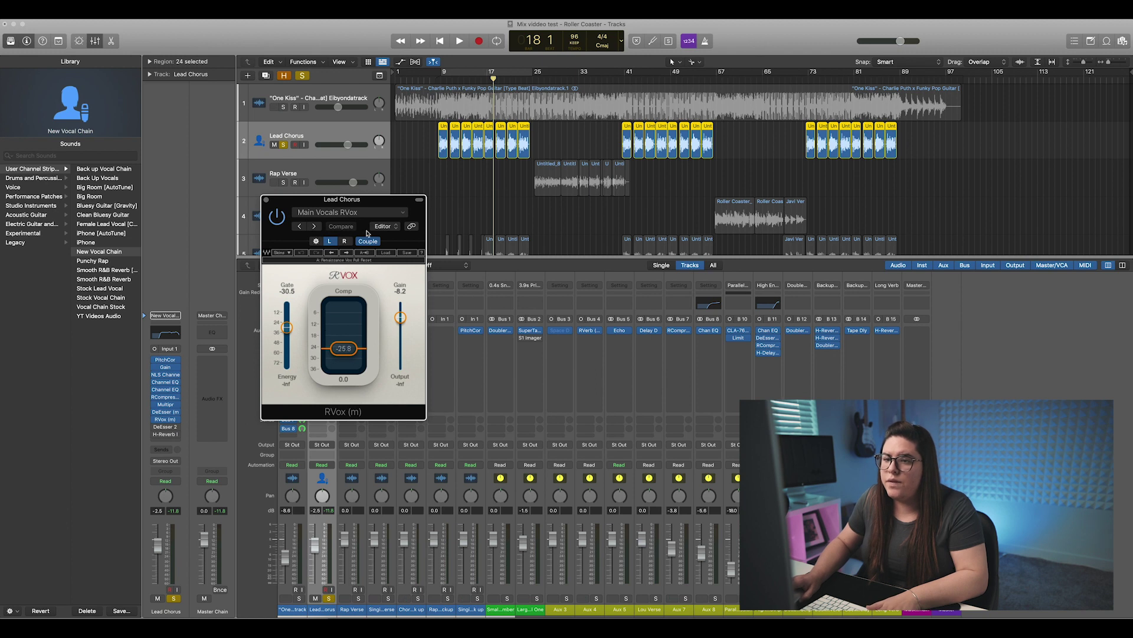
key(shift+comma)
click(285, 148)
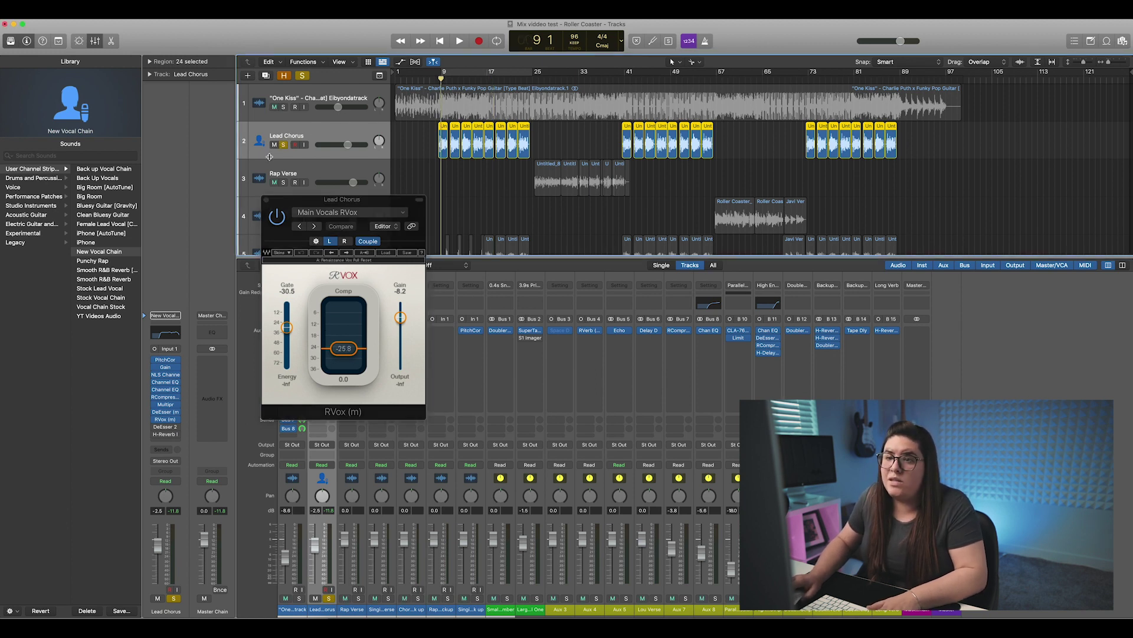
key(space)
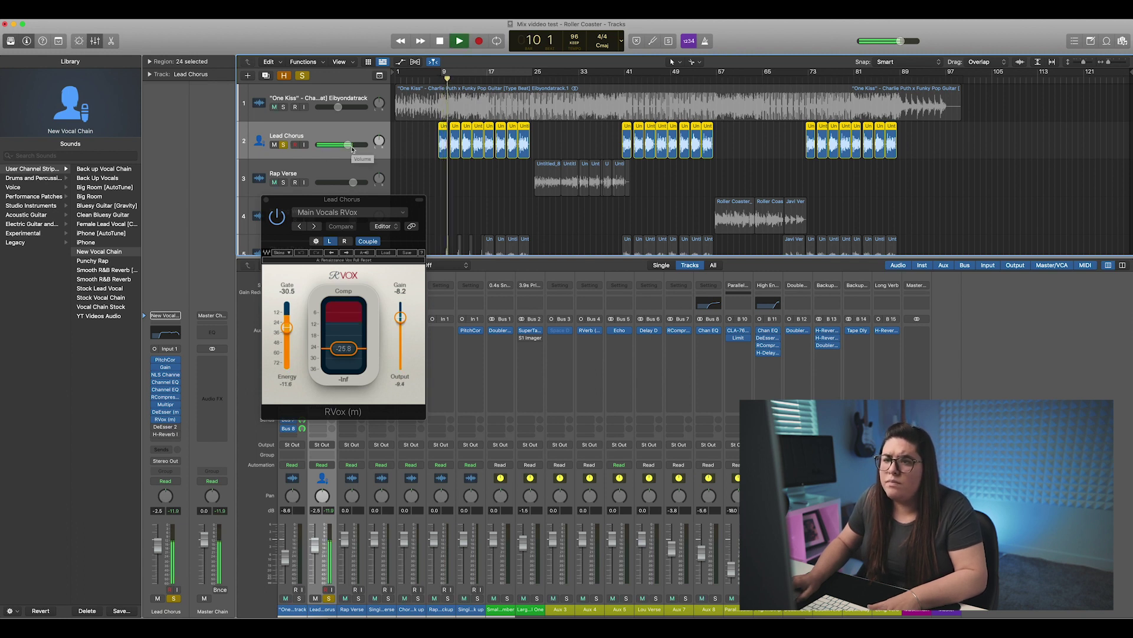
Lower Lead Chorus's volume to -5.1 dB and ease RVox's compression to about -24.6 during playback, closing the plug-in when done
drag(353, 150, 338, 149)
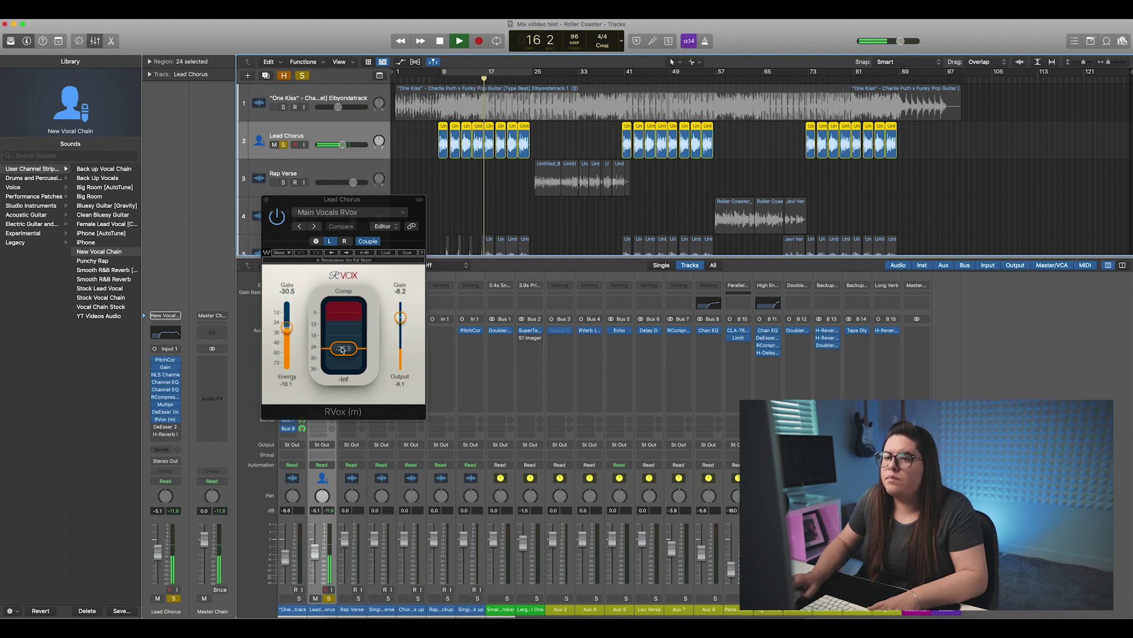
click(267, 200)
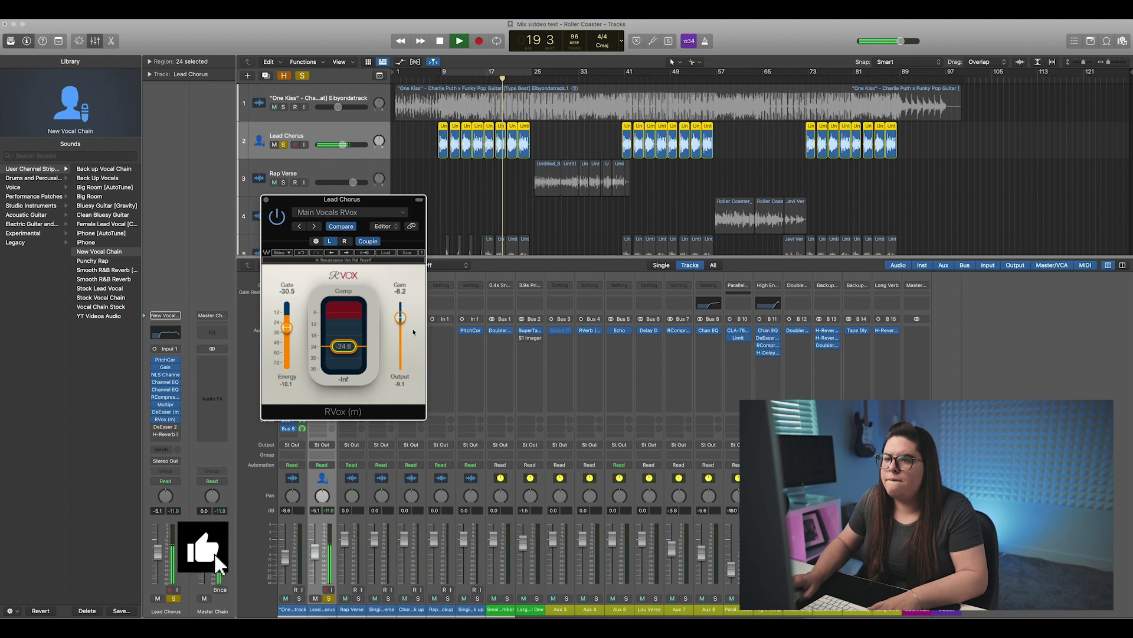
click(268, 200)
key(space)
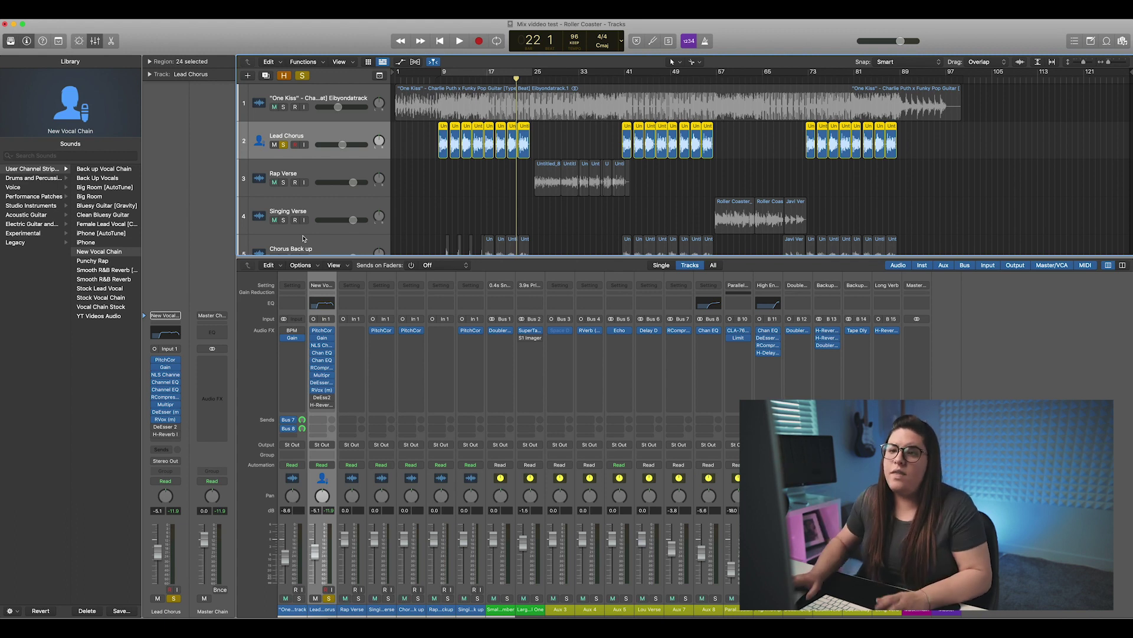
Briefly play Lead Chorus from bar 9, and enable DeEsser 2 with the Vocals DeEsser 2 preset on the track
click(439, 77)
key(space)
key(space)
click(165, 427)
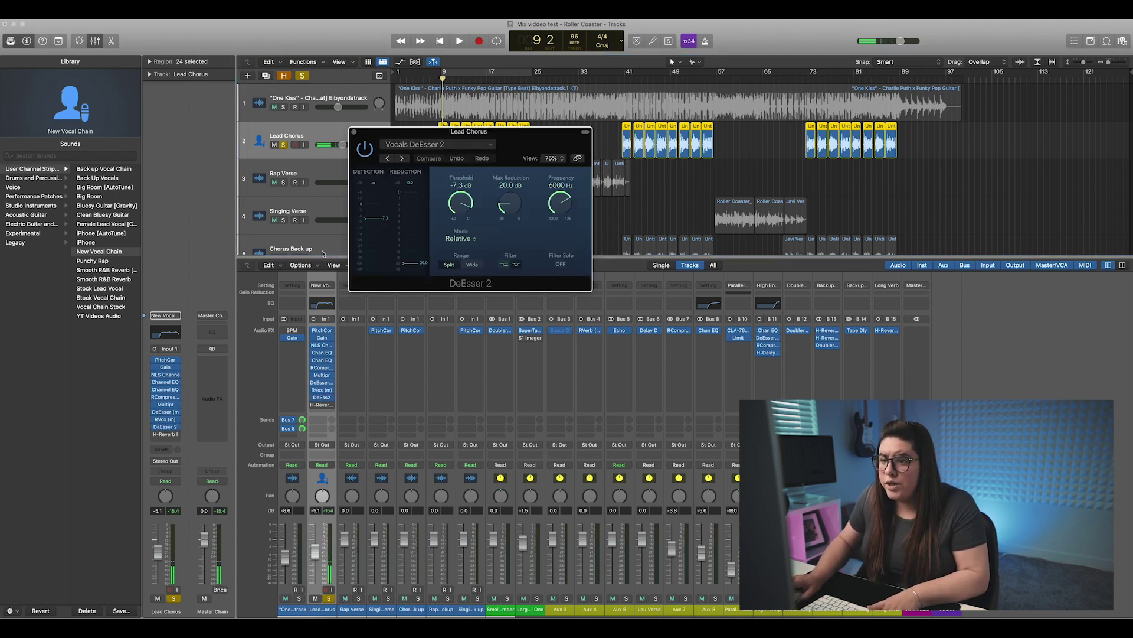
drag(413, 131, 245, 230)
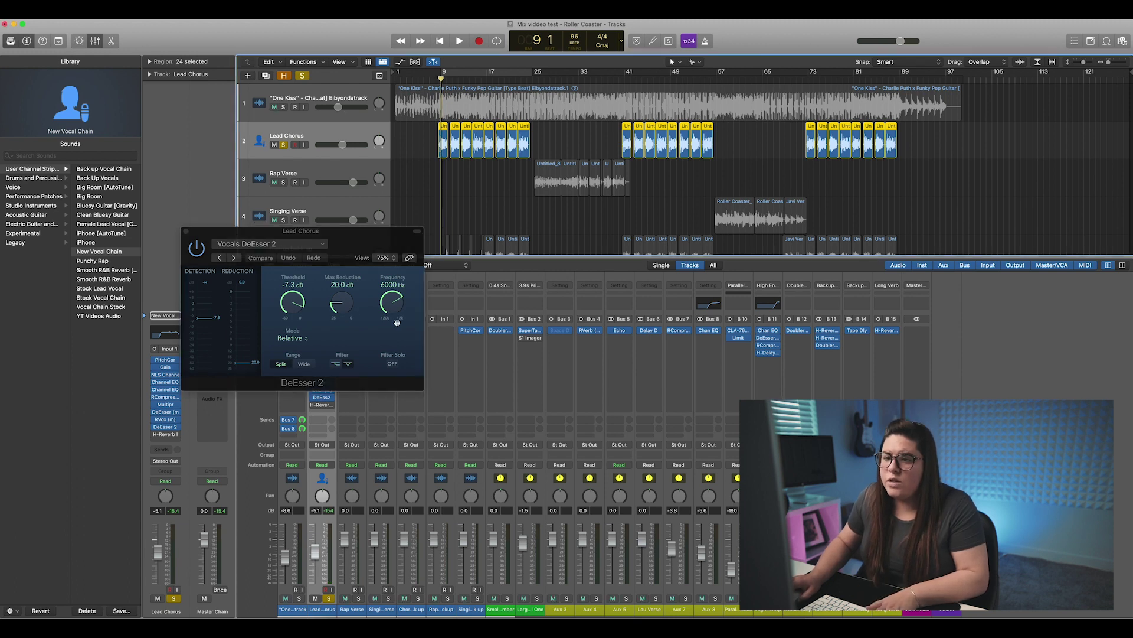
drag(355, 246, 382, 224)
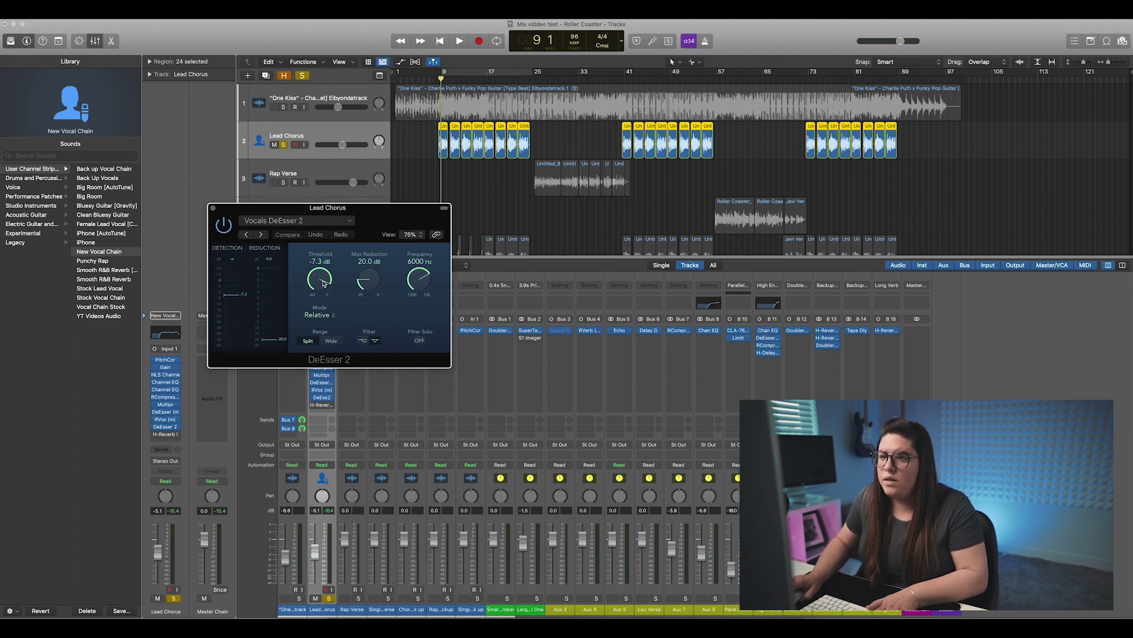
Play Lead Chorus from bar 9 to check DeEsser 2's reduction, stop playback, and close the plug-in
key(space)
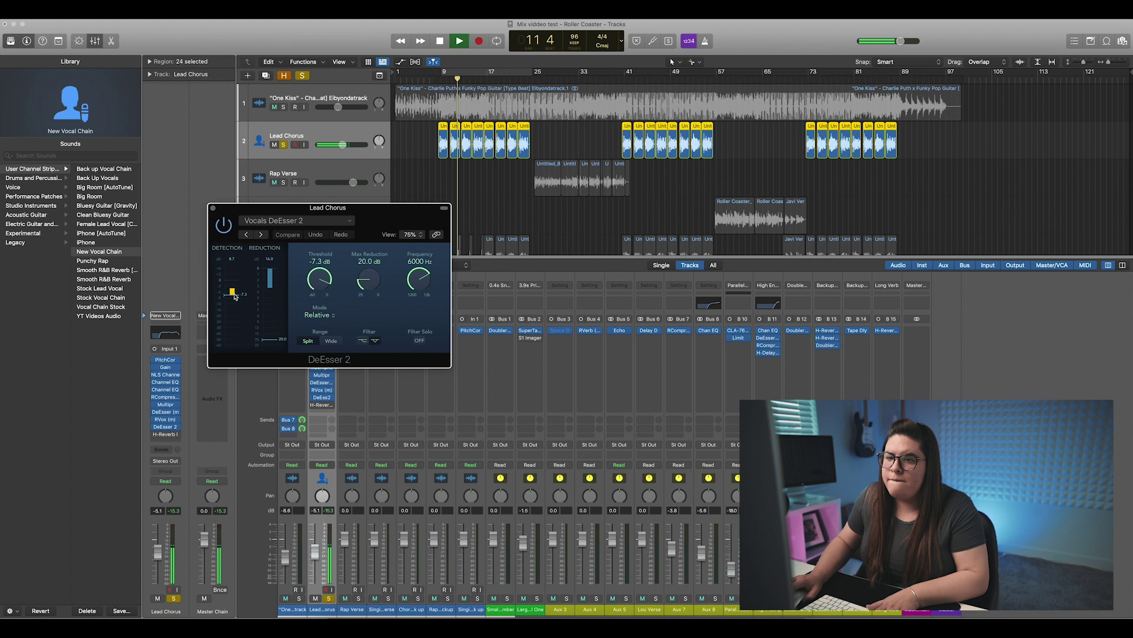
key(space)
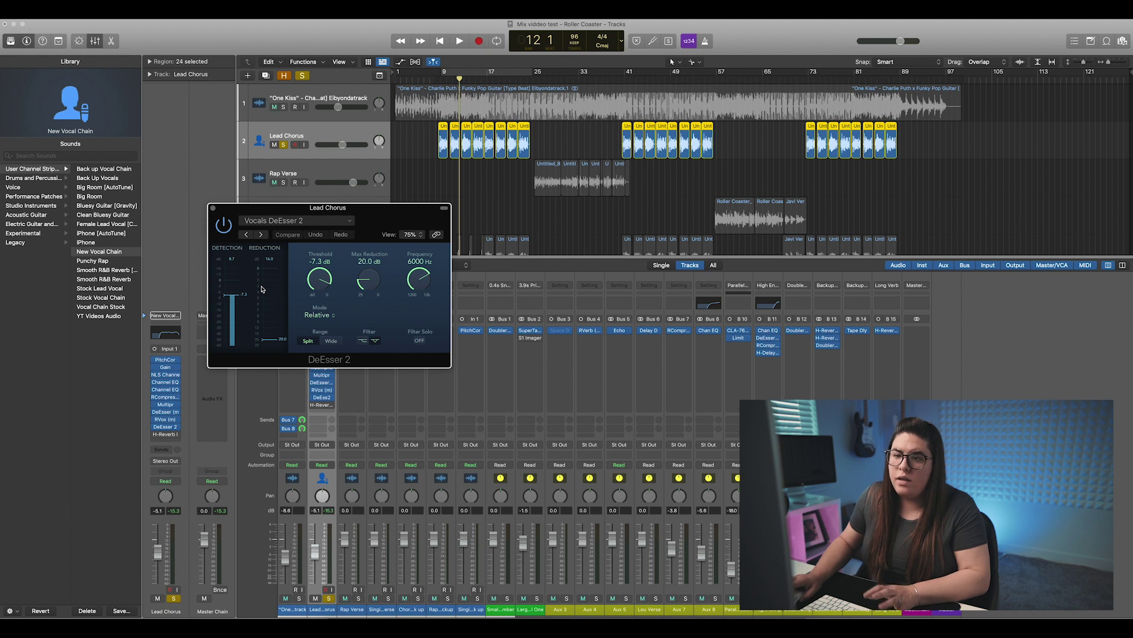
click(214, 209)
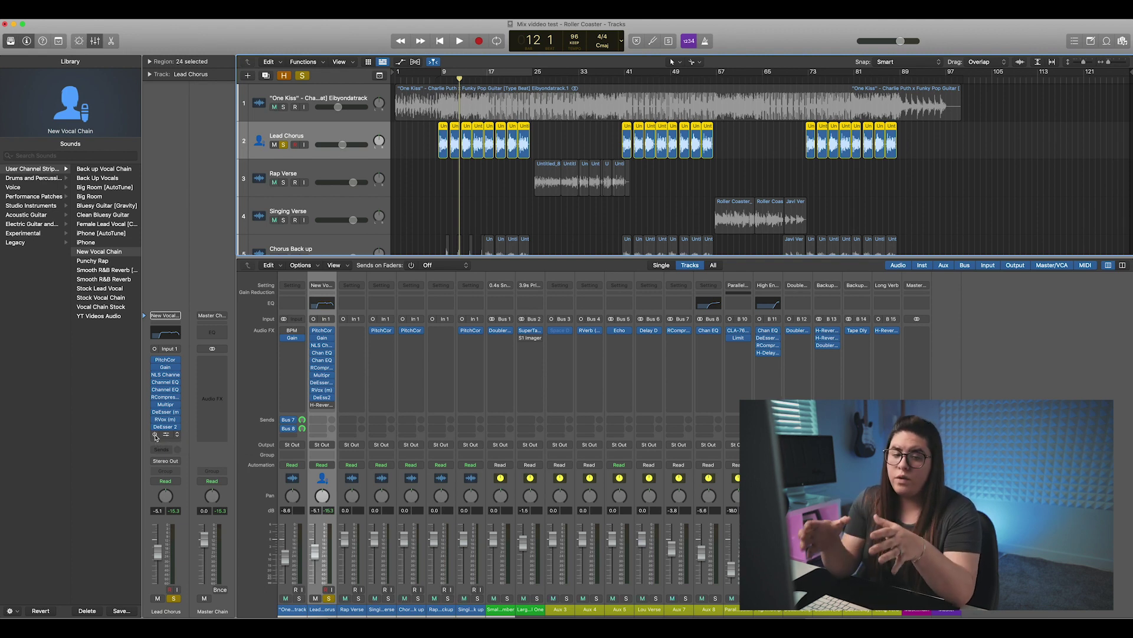
Enable H-Reverb long with the Main Vocals Reverb preset on Lead Chorus and open the macOS Calculator
click(158, 435)
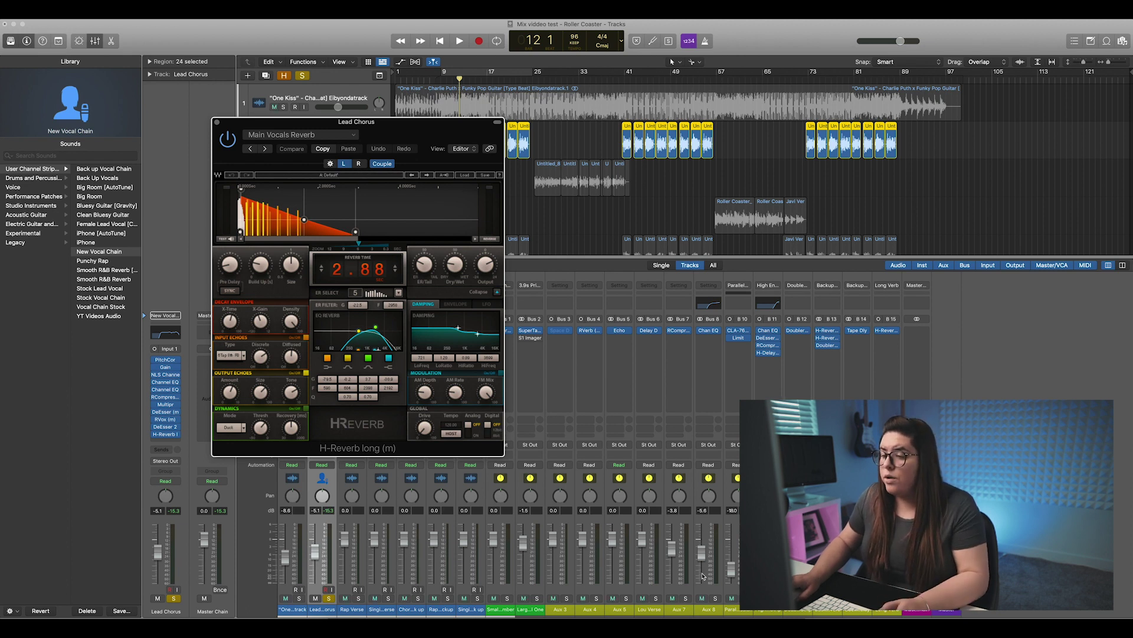
key(super+space)
text(calc)
key(Return)
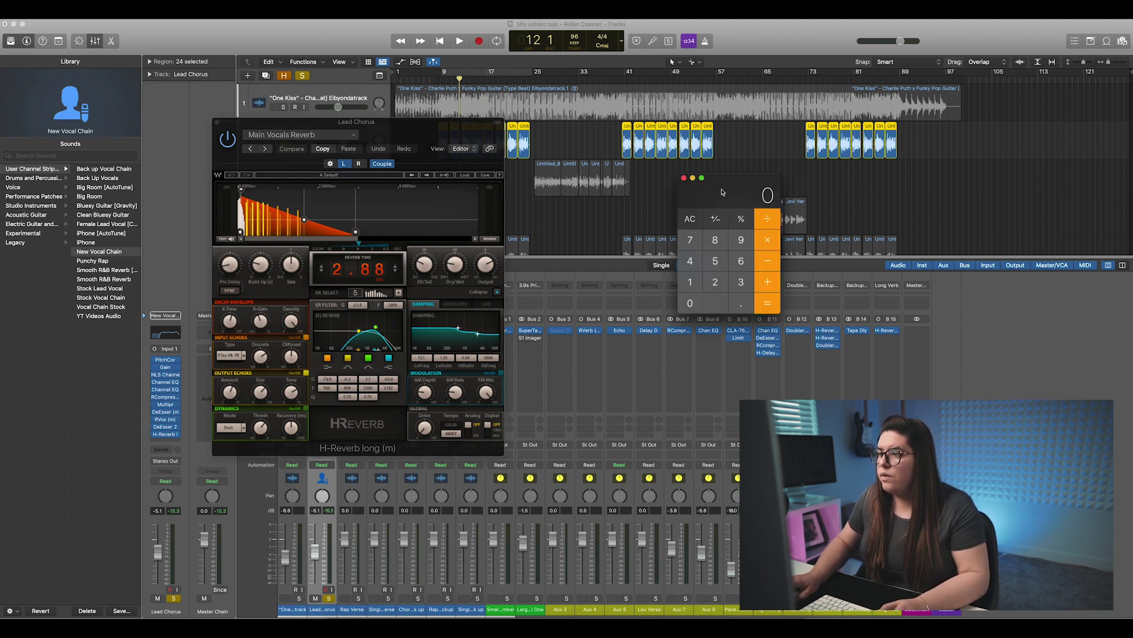
Divide 60000 by the song tempo of 96 in the Calculator
click(741, 261)
click(708, 309)
click(708, 309)
click(708, 309)
click(708, 309)
click(707, 309)
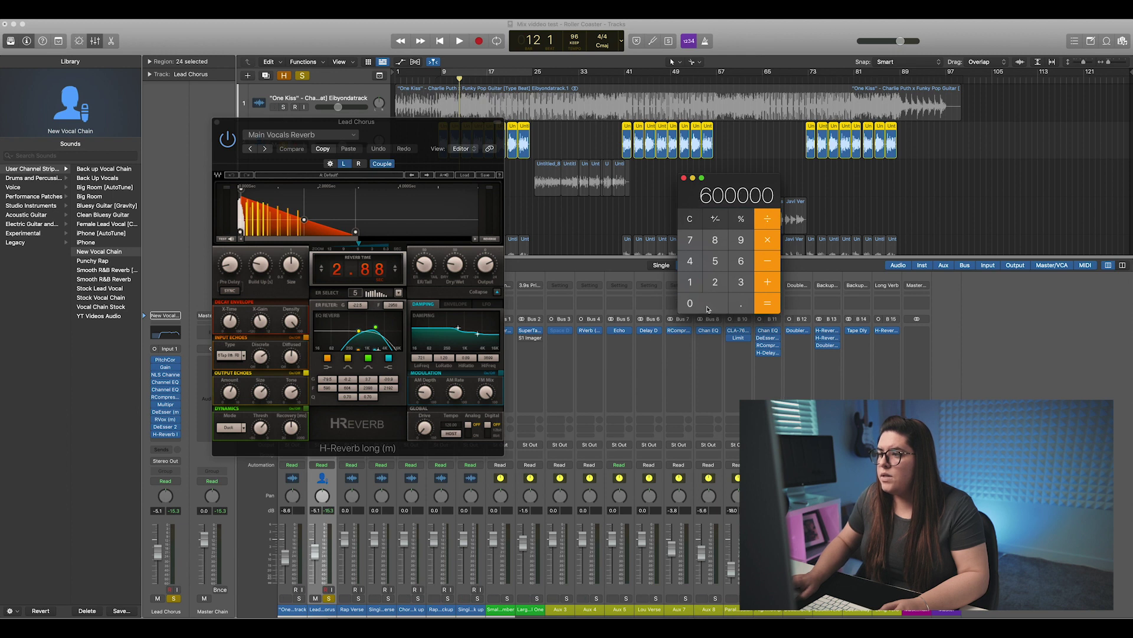
key(BackSpace)
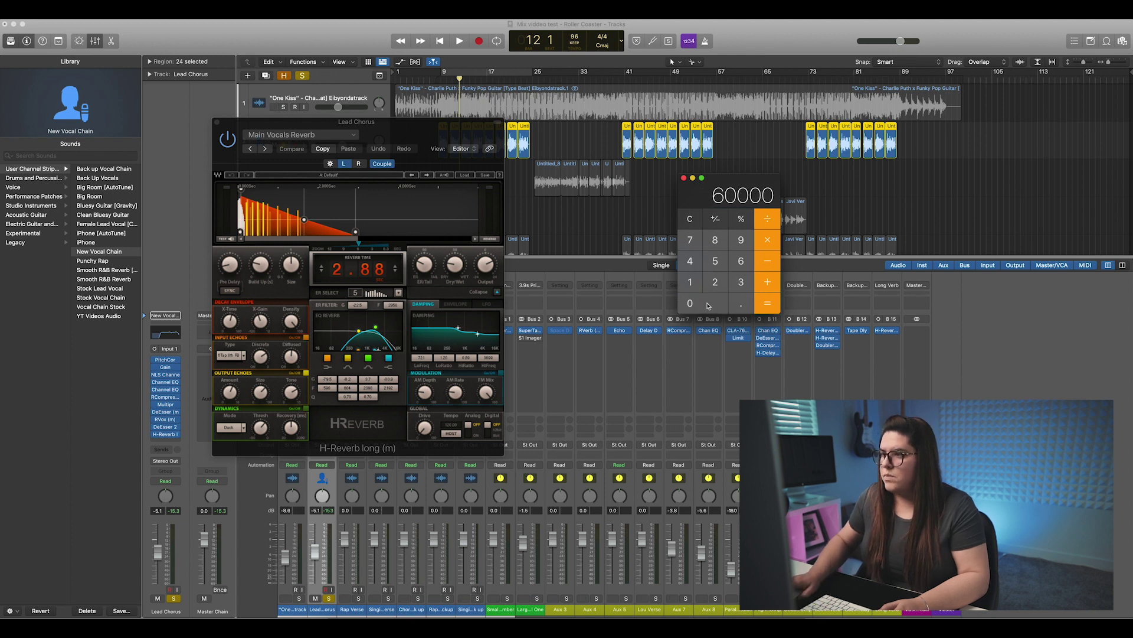
click(766, 219)
click(738, 238)
click(741, 260)
key(Return)
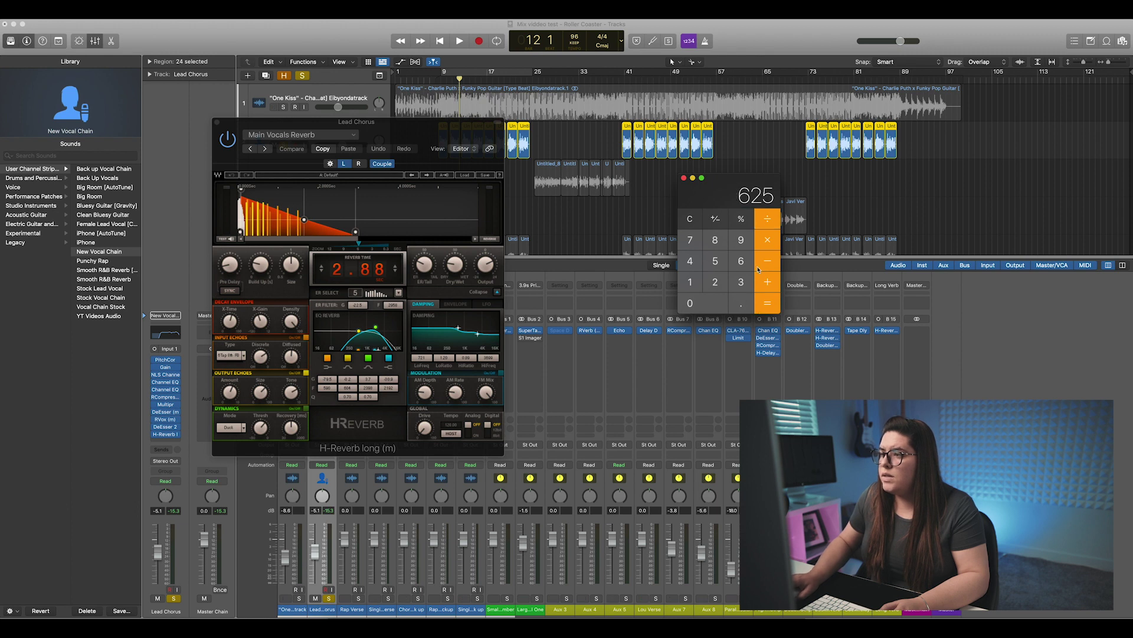
Halve the calculated beat length twice and set H-Reverb's reverb time to 1.56
click(766, 219)
click(715, 281)
click(767, 304)
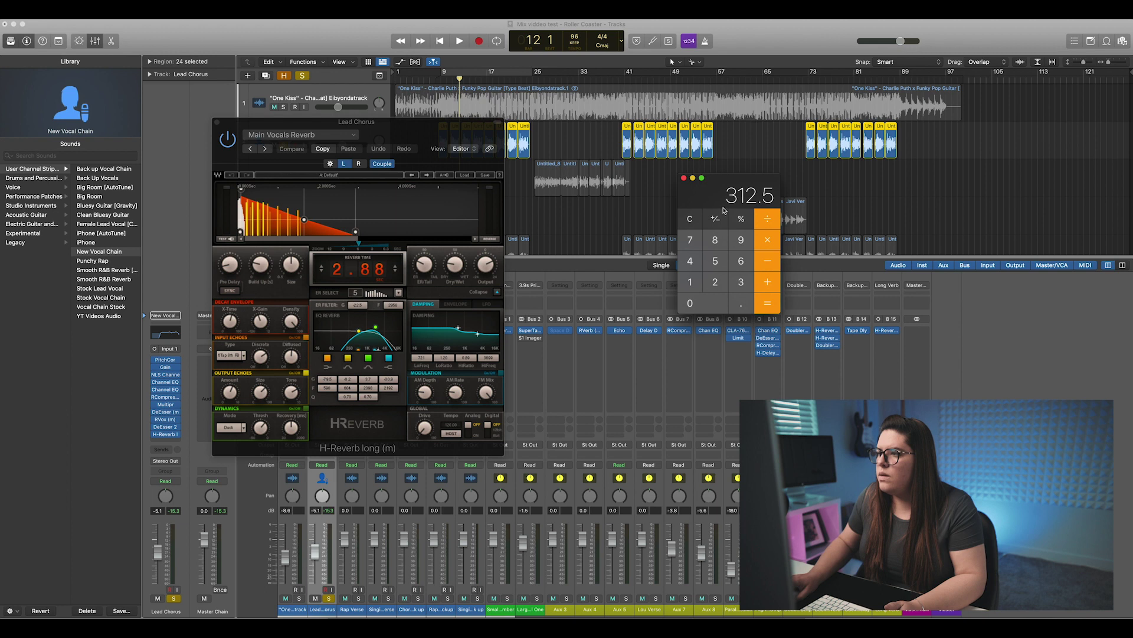
click(767, 219)
click(715, 281)
click(767, 303)
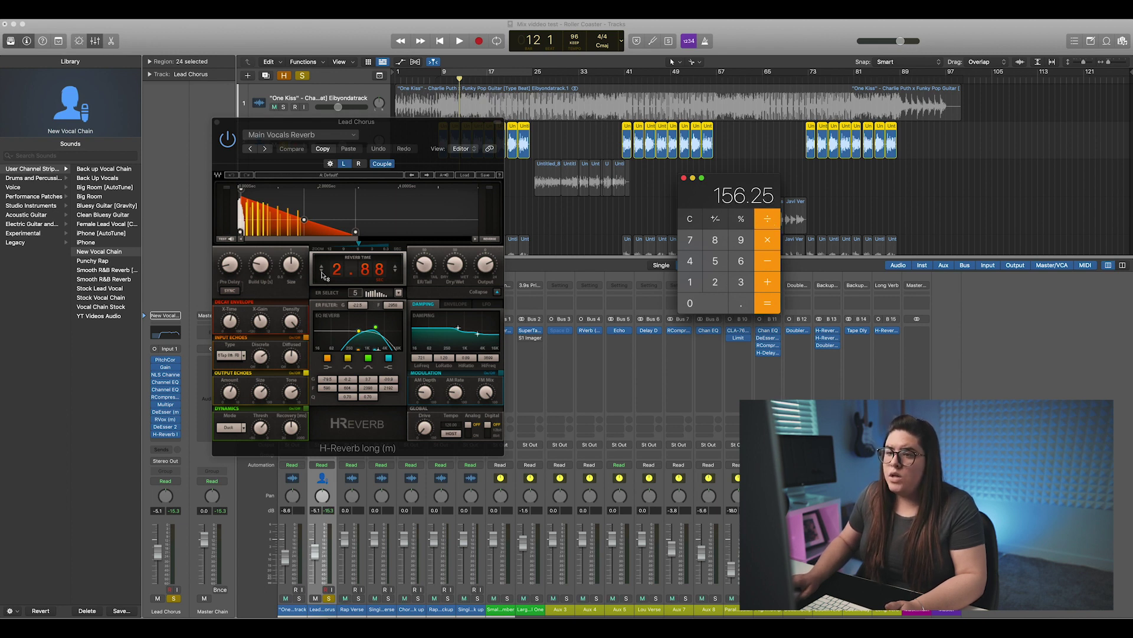
drag(321, 275, 322, 307)
drag(380, 271, 379, 271)
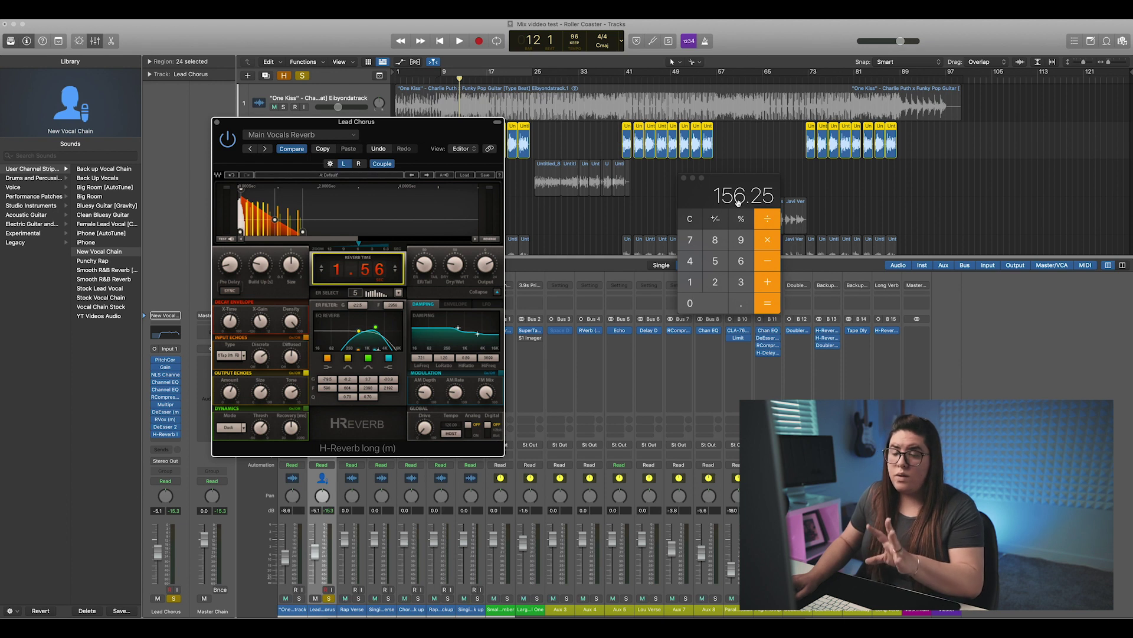
Halve the Calculator result once more and select H-Reverb's Pre Delay control
click(766, 217)
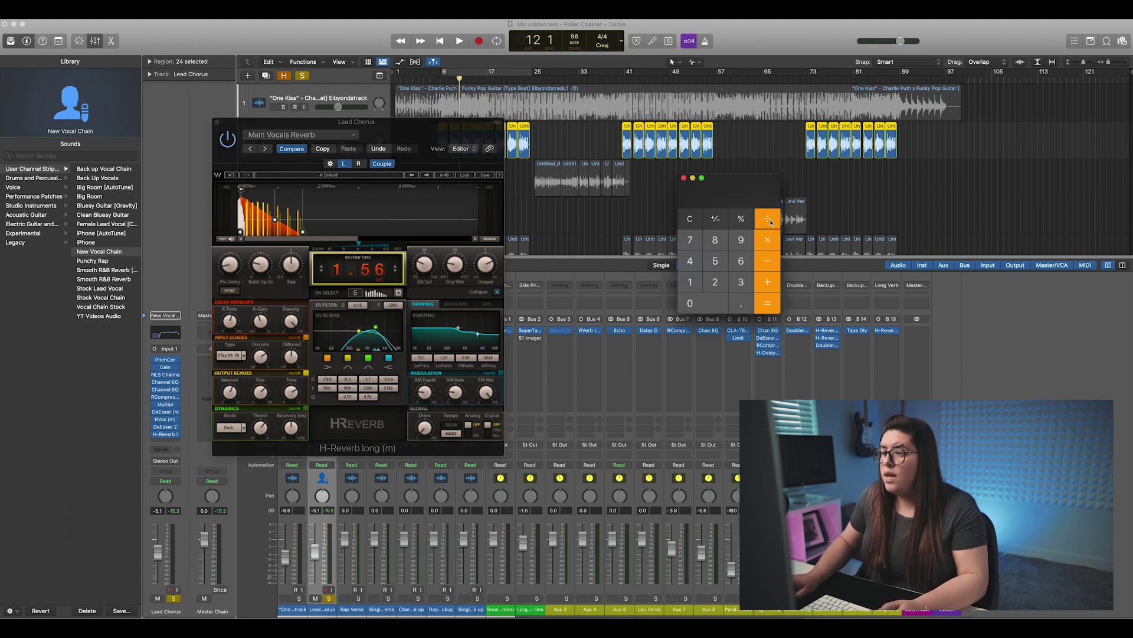
click(715, 283)
click(754, 301)
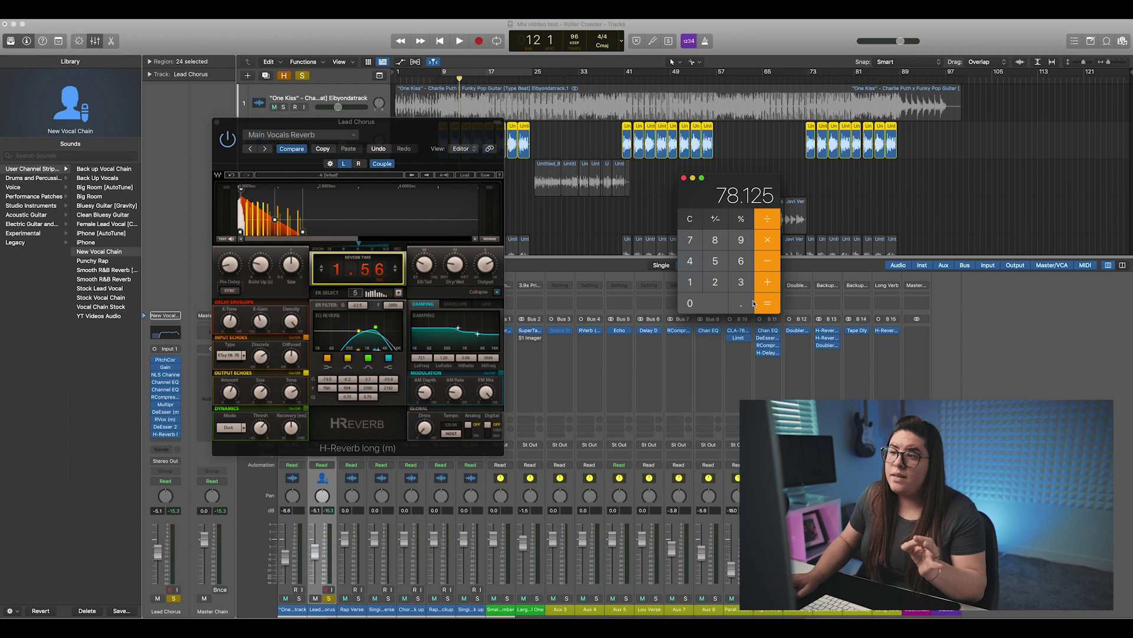
click(230, 265)
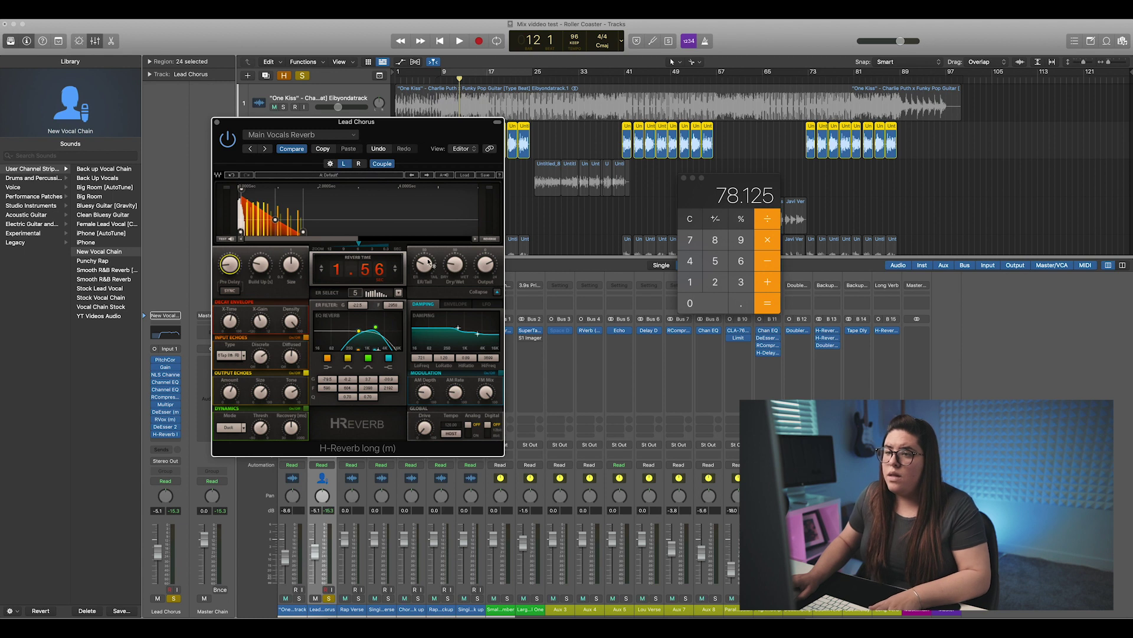
Play Lead Chorus from bar 9, move the H-Reverb window clear of the track, and lower Lead Chorus's volume to -14.8 dB
click(441, 71)
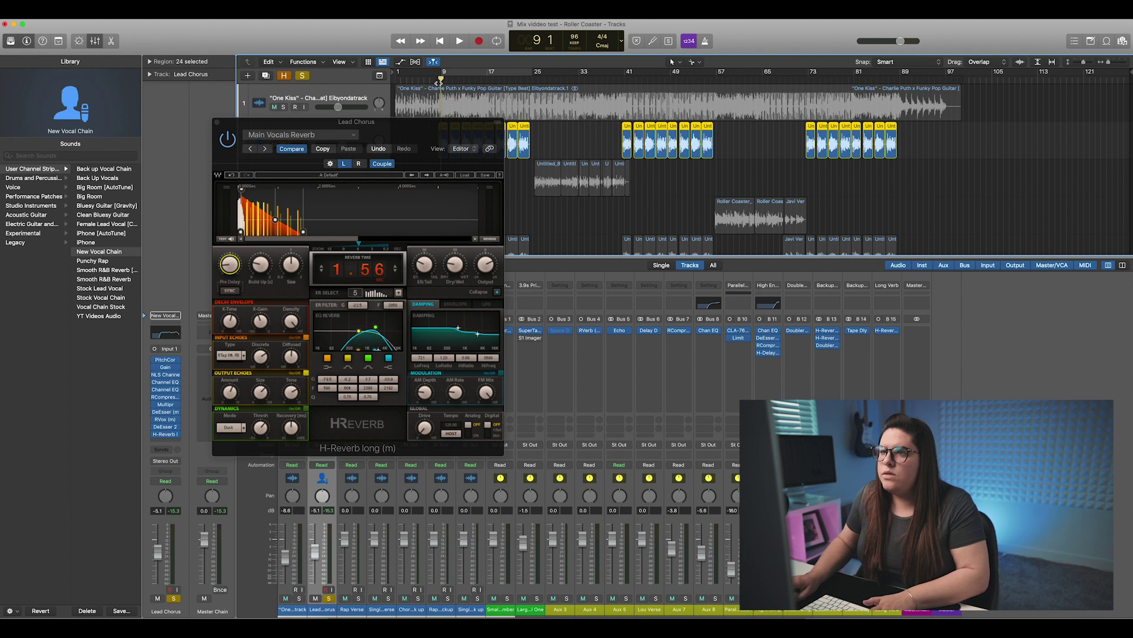
key(space)
drag(356, 122, 347, 231)
drag(343, 145, 332, 145)
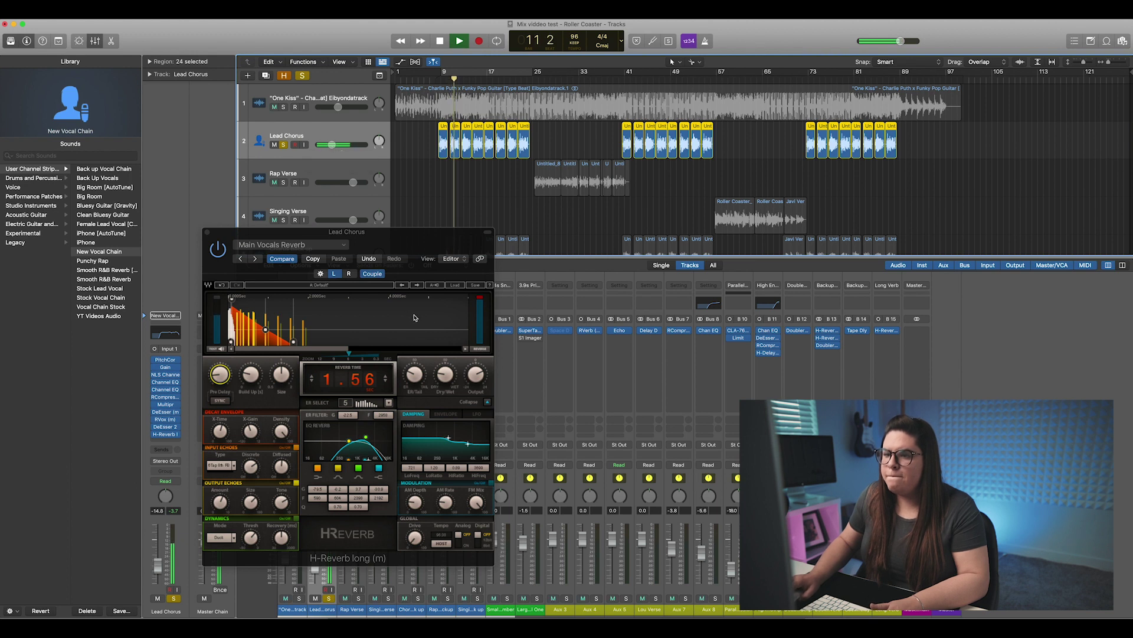
Adjust H-Reverb's Dry/Wet and ER/Tail controls during playback, closing the plug-in and stopping when done
click(445, 374)
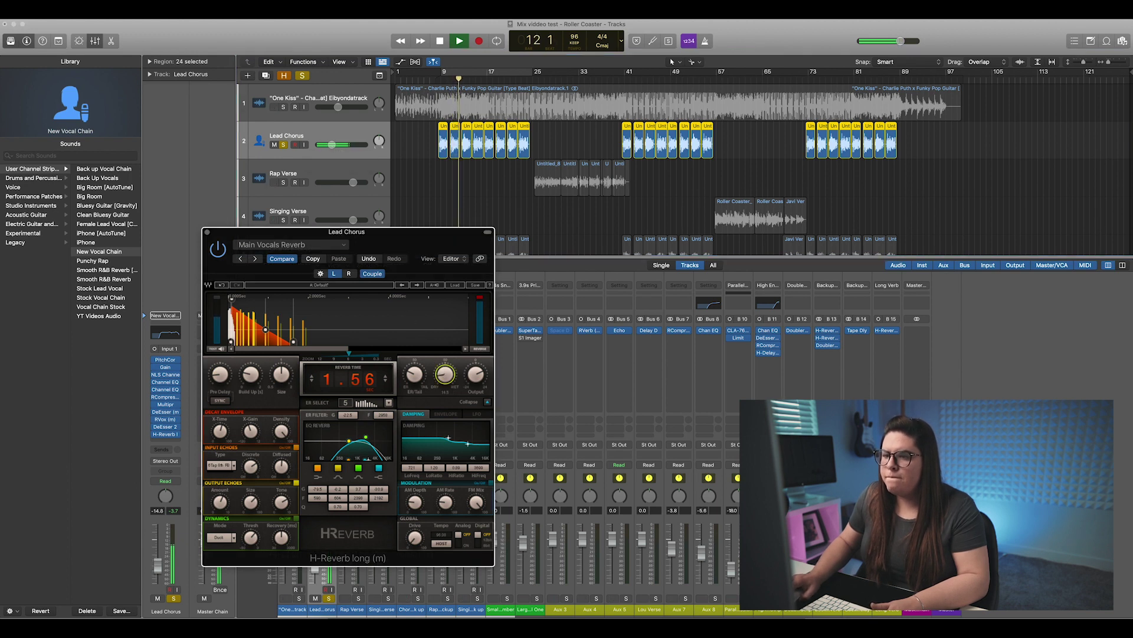
click(415, 373)
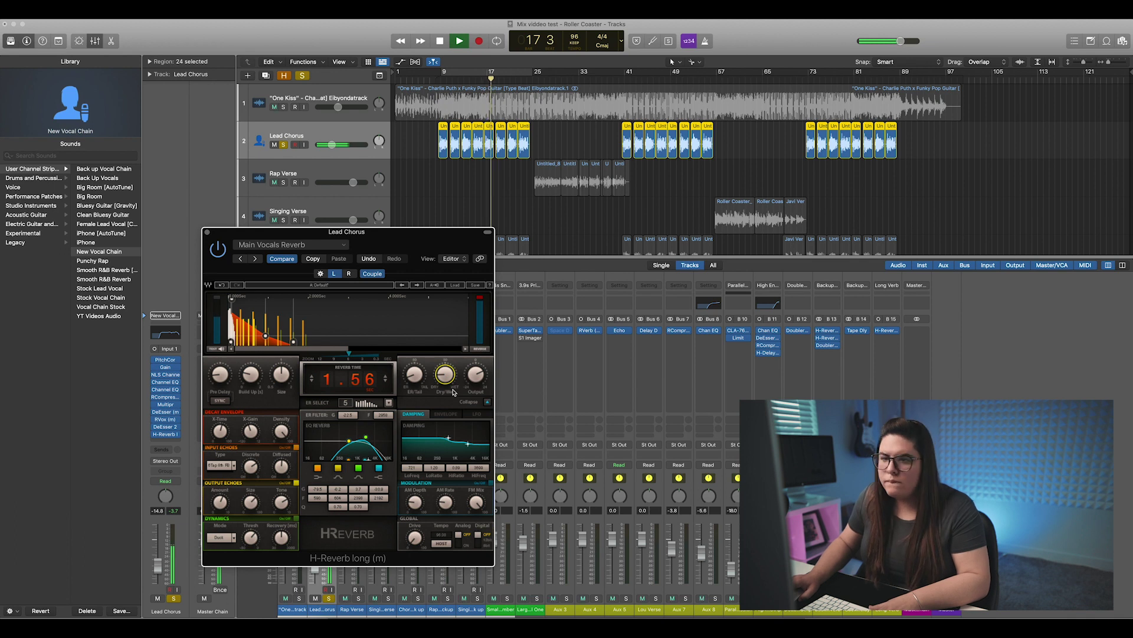
click(207, 233)
key(space)
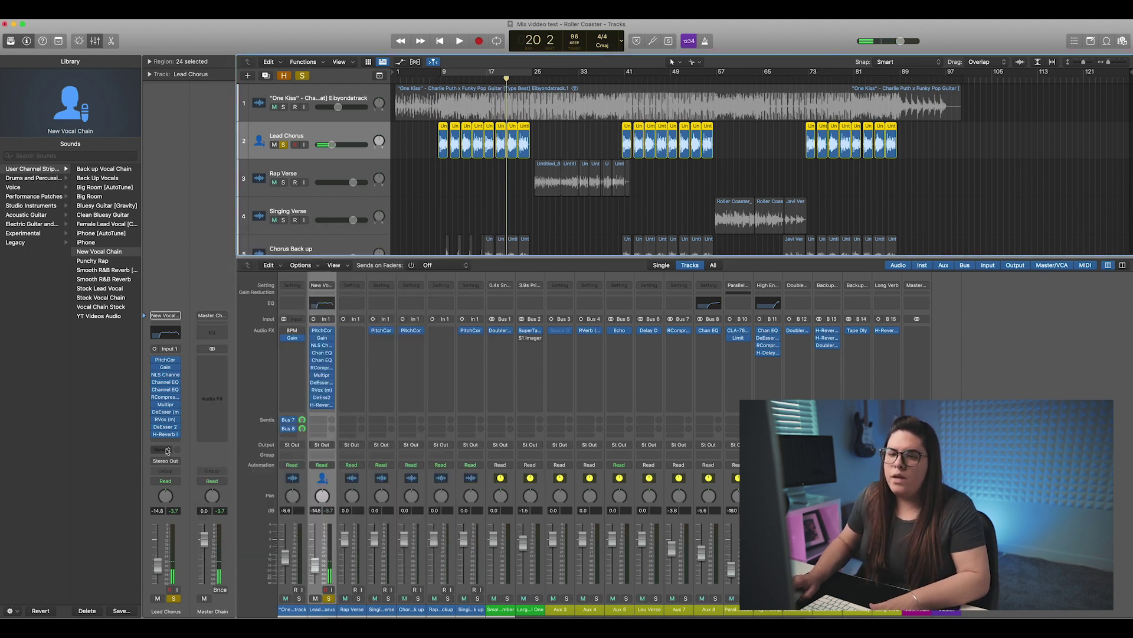
Add a send from Lead Chorus to Bus 10, Parallel Vocal Compression, and raise the send level to +6.0 dB
click(167, 451)
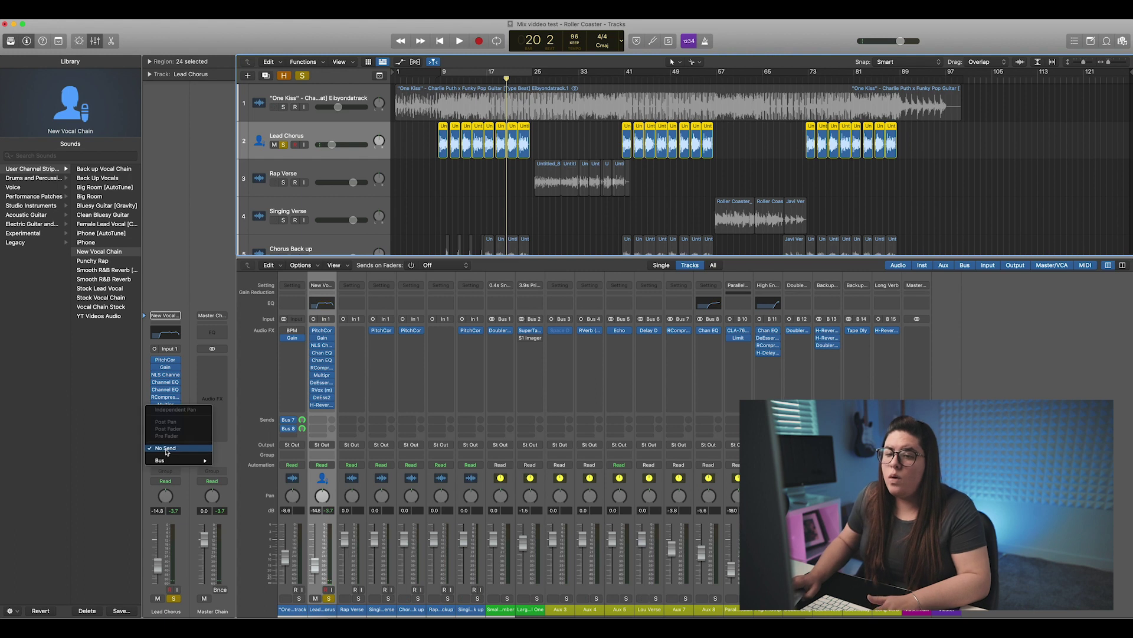
mouse_move(192, 461)
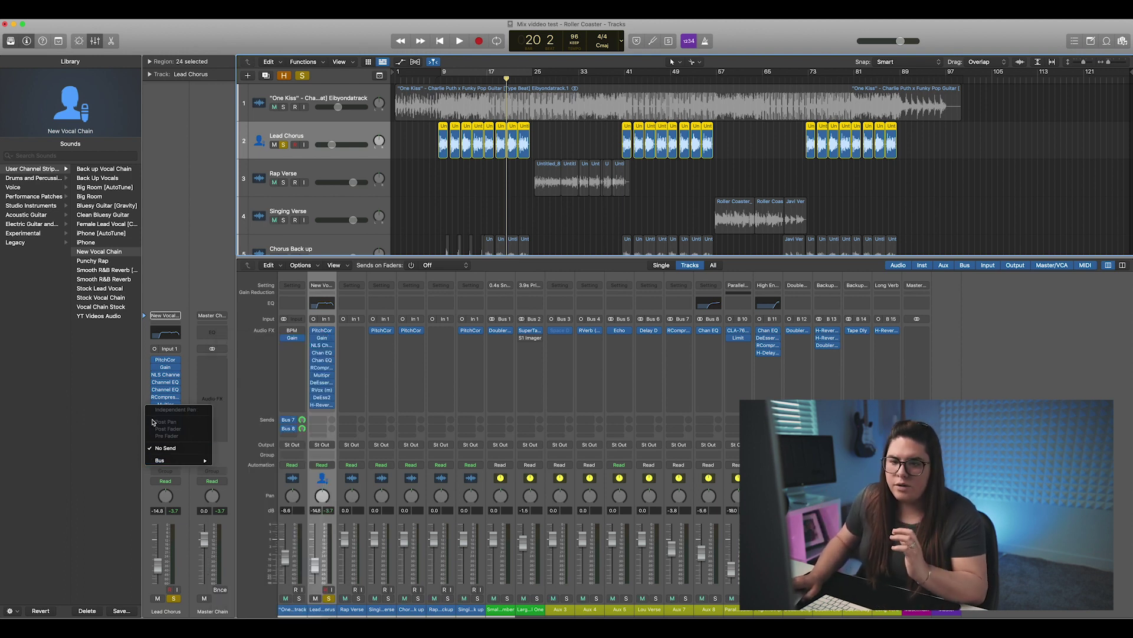
mouse_move(187, 463)
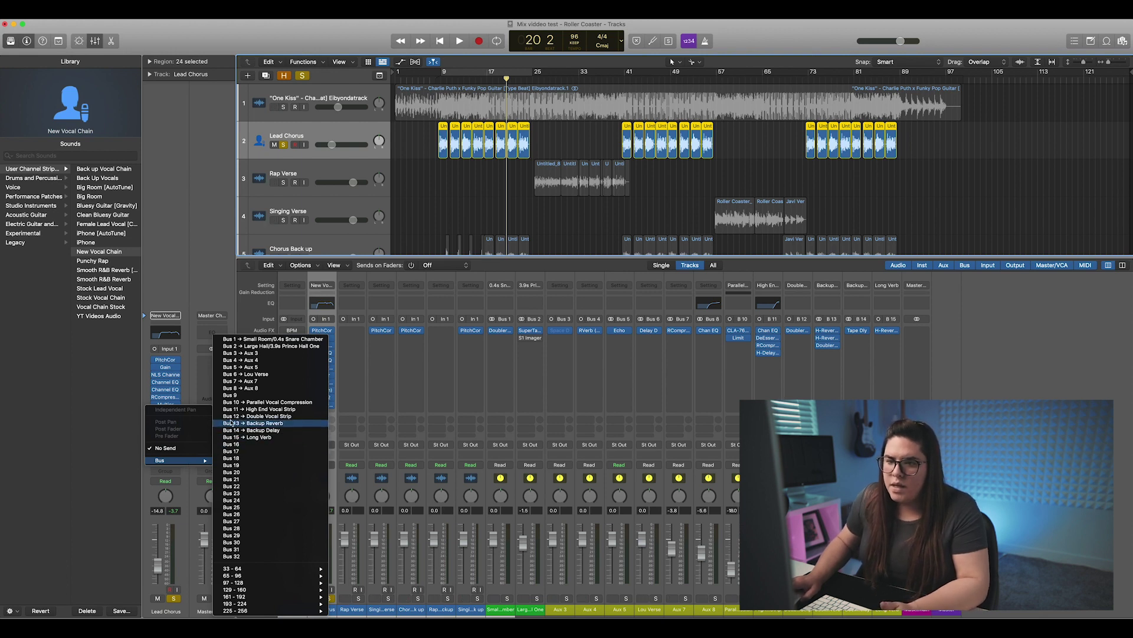
click(190, 476)
mouse_move(194, 463)
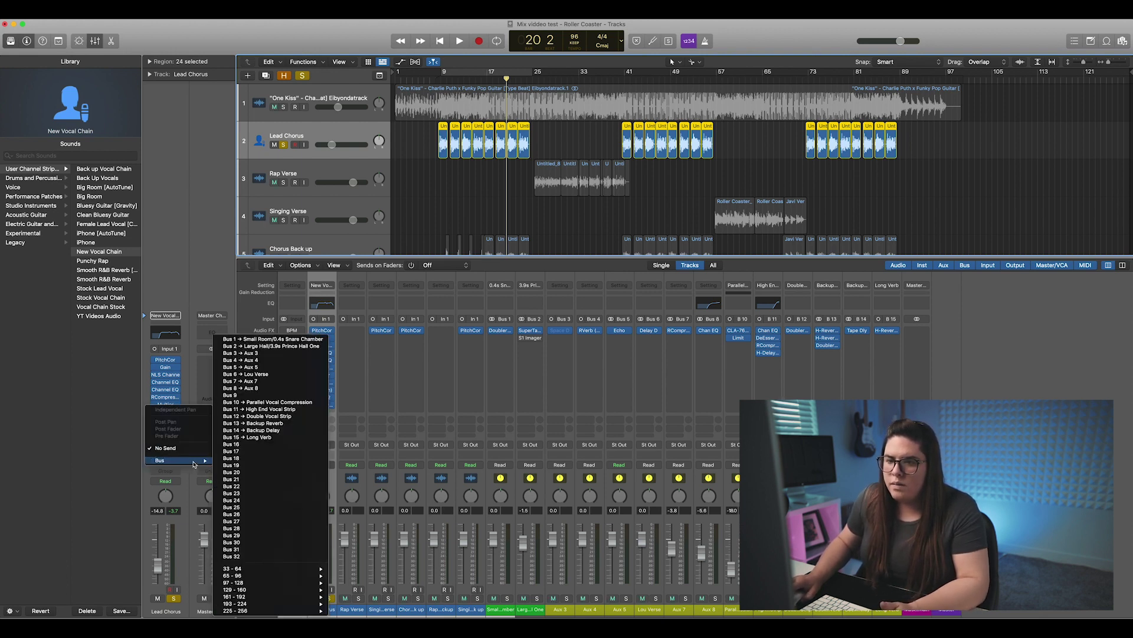
click(287, 403)
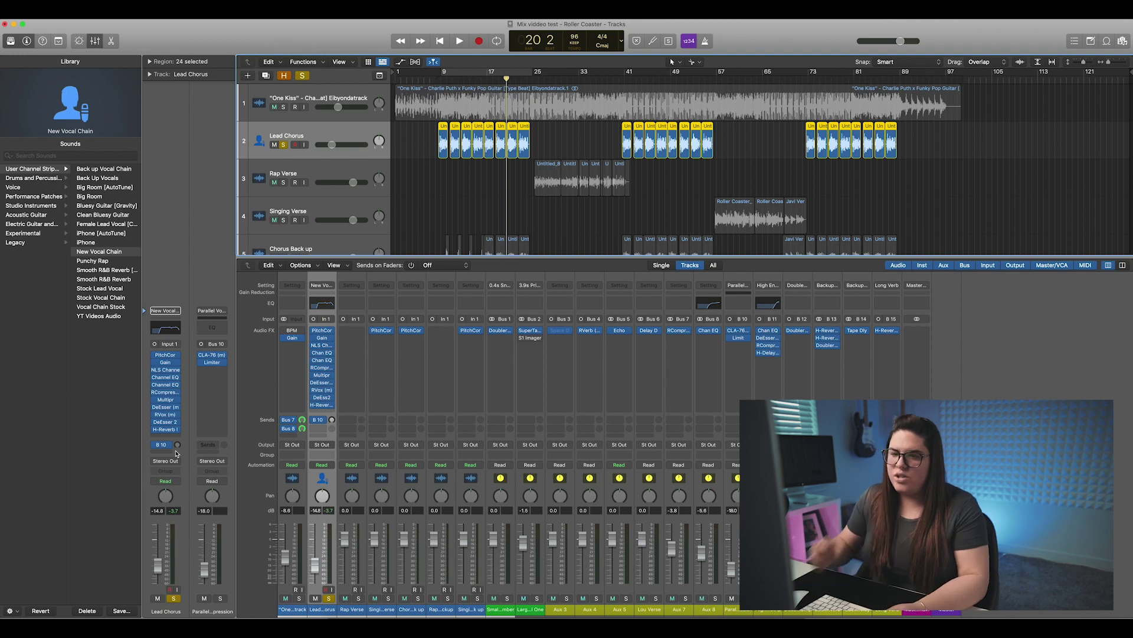
click(160, 453)
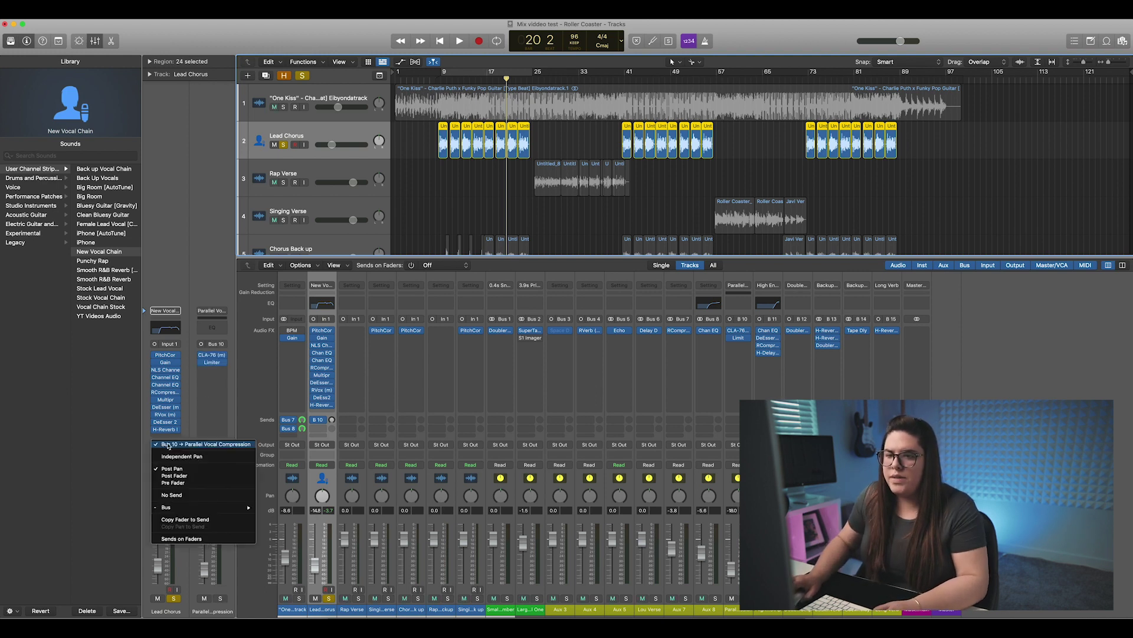
click(166, 458)
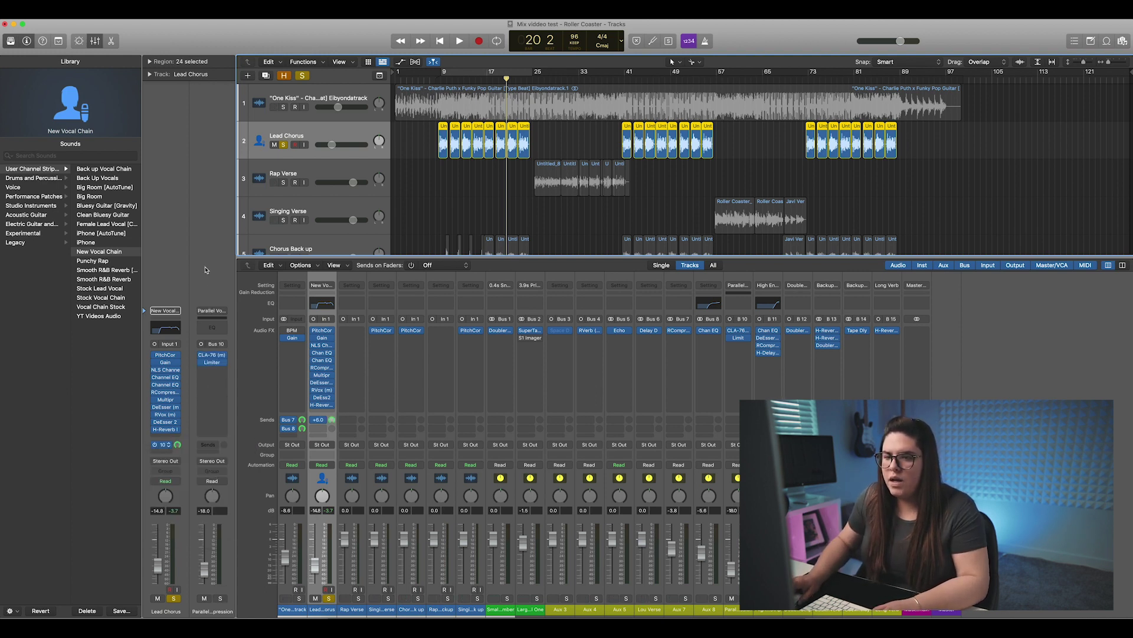
Review the CLA-76 on the Parallel Vocal Compression aux and lower that aux's volume to -20.0 dB during playback from bar 8
click(216, 356)
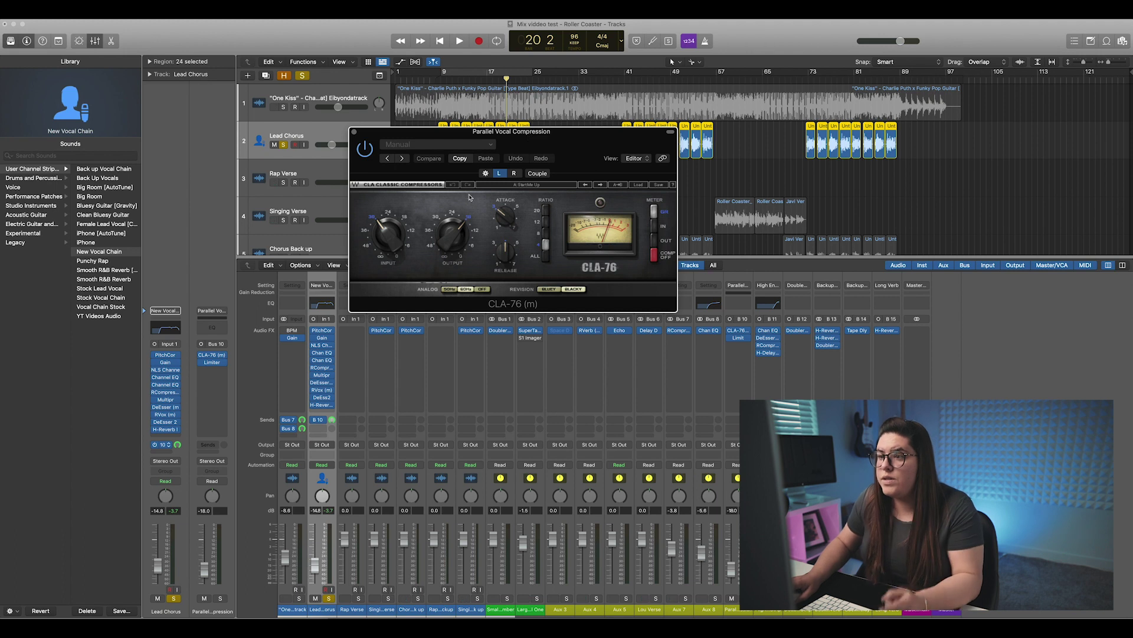
click(352, 131)
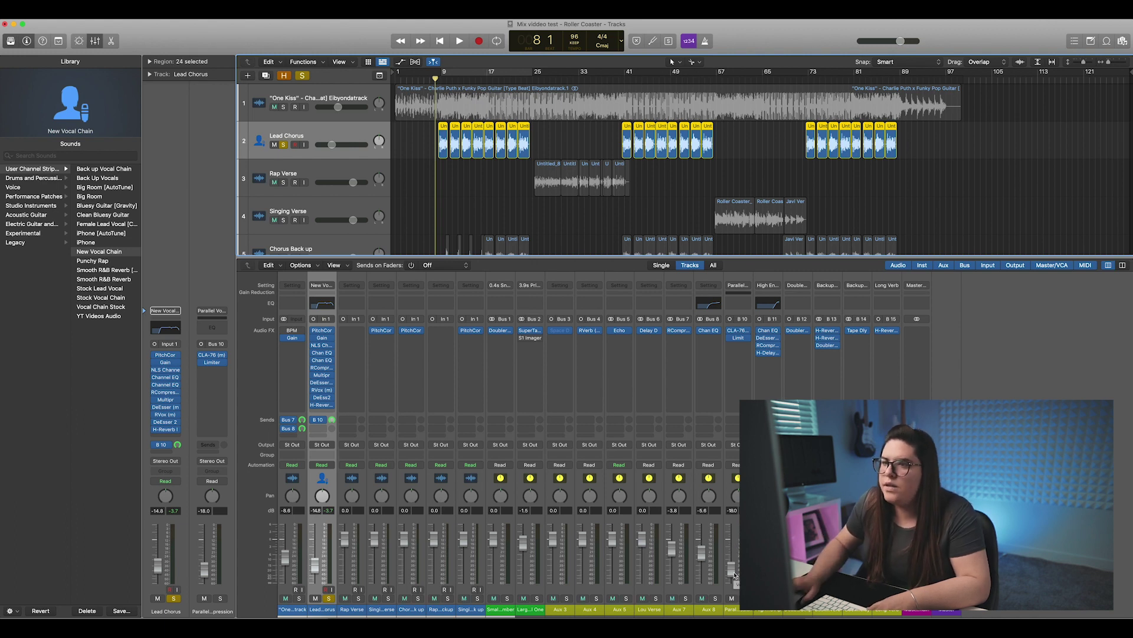
key(space)
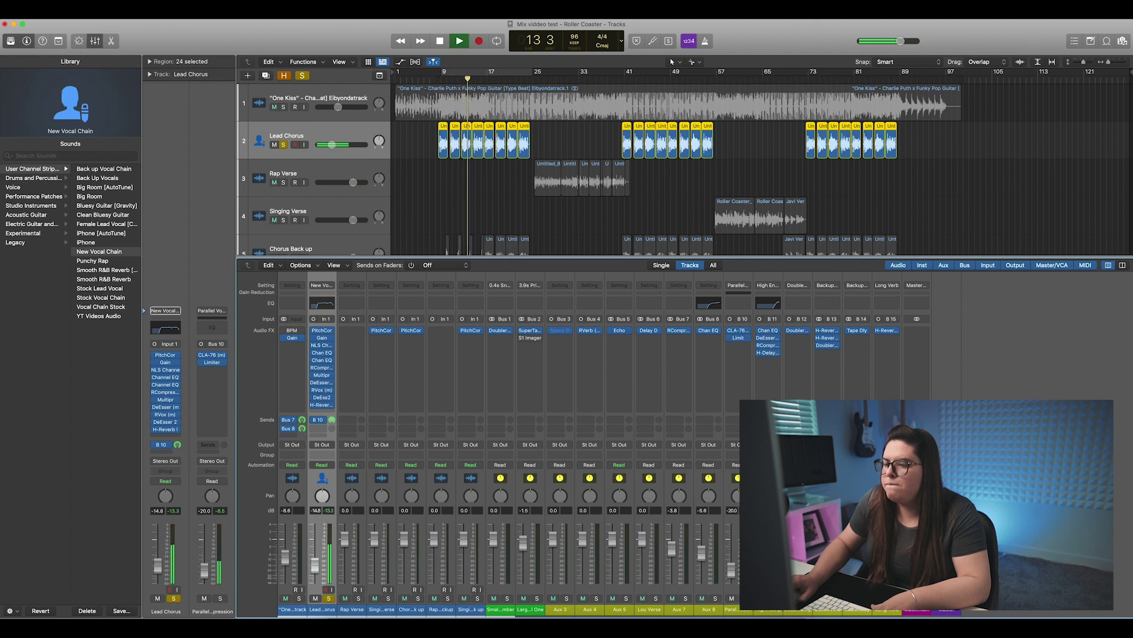
key(space)
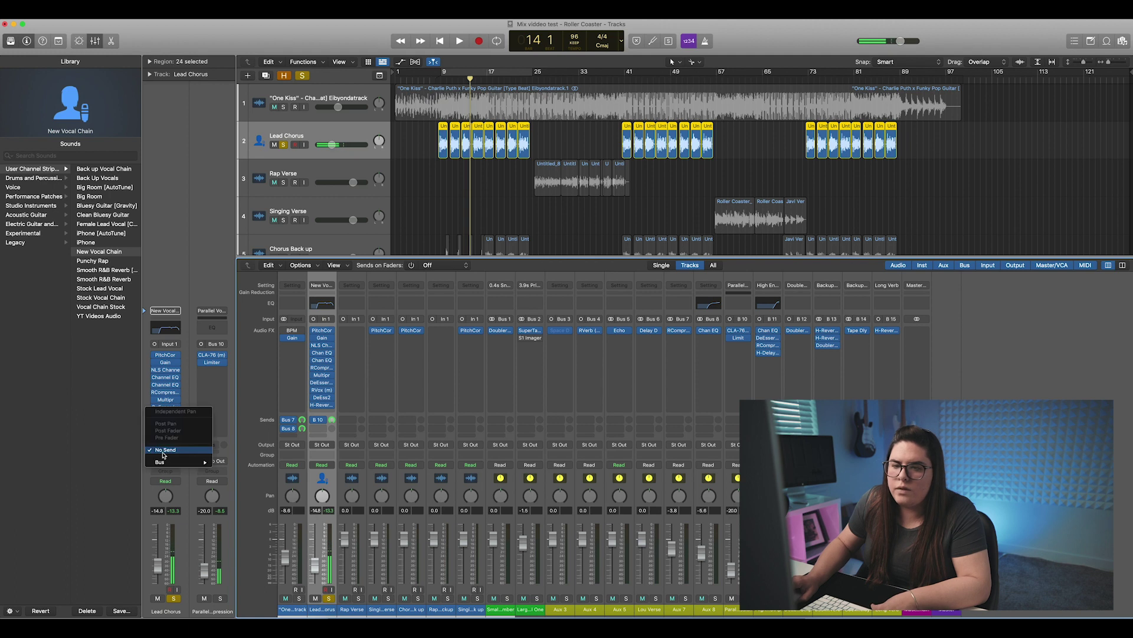
Add a second send from Lead Chorus to Bus 11, High End Vocal Strip
click(164, 452)
mouse_move(177, 462)
click(269, 409)
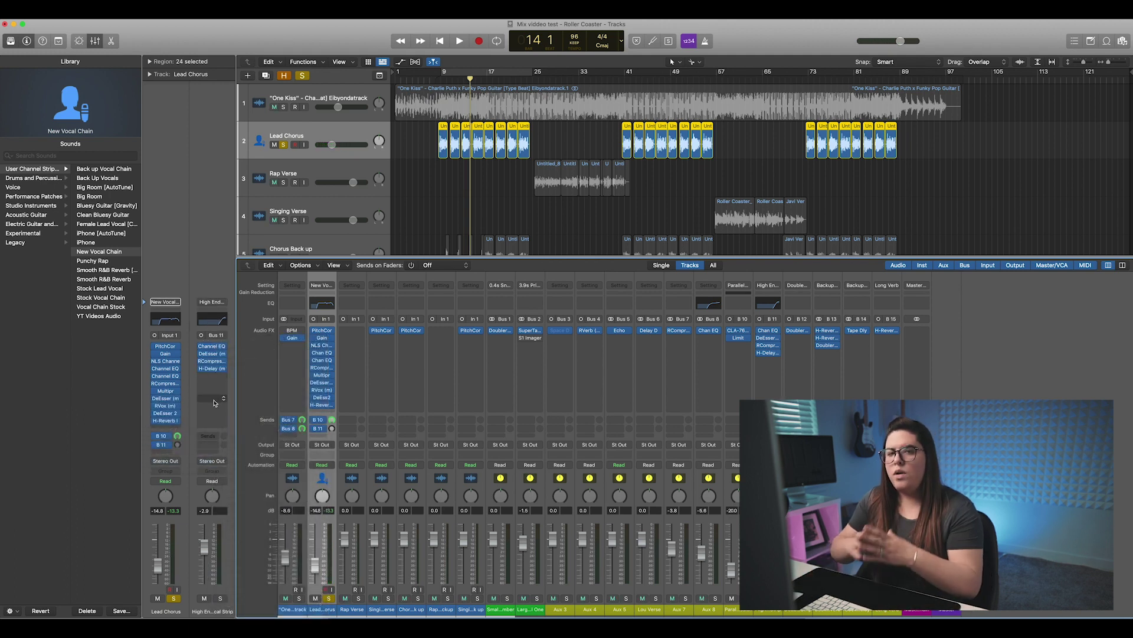
Examine the Channel EQ and the RCompressor on the High End Vocal Strip aux, closing each plug-in when done
click(211, 350)
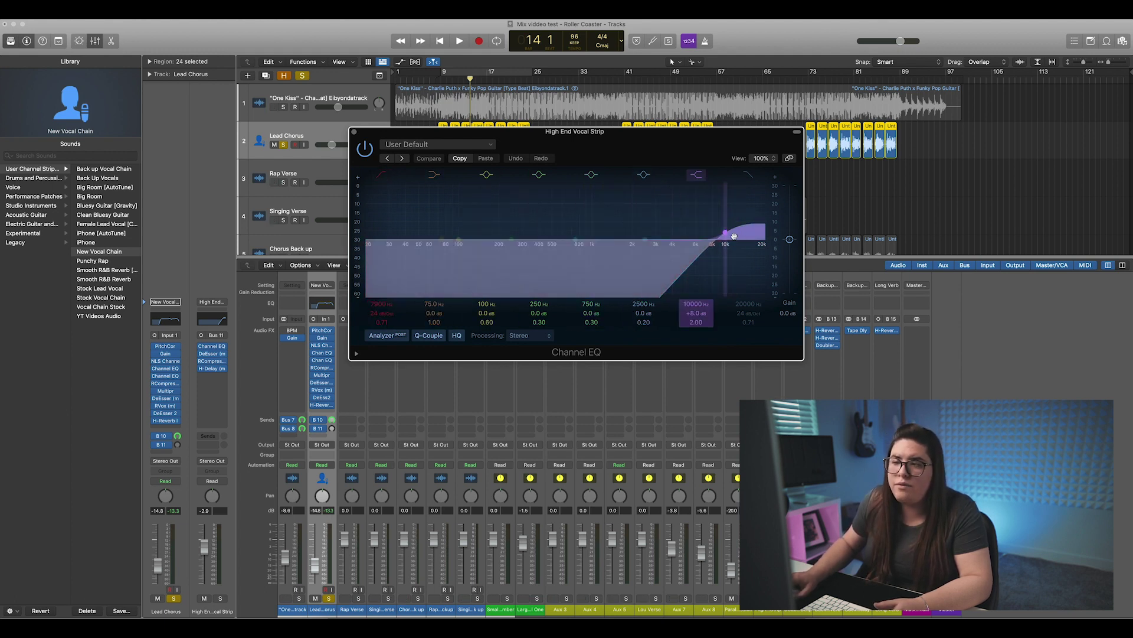
click(355, 132)
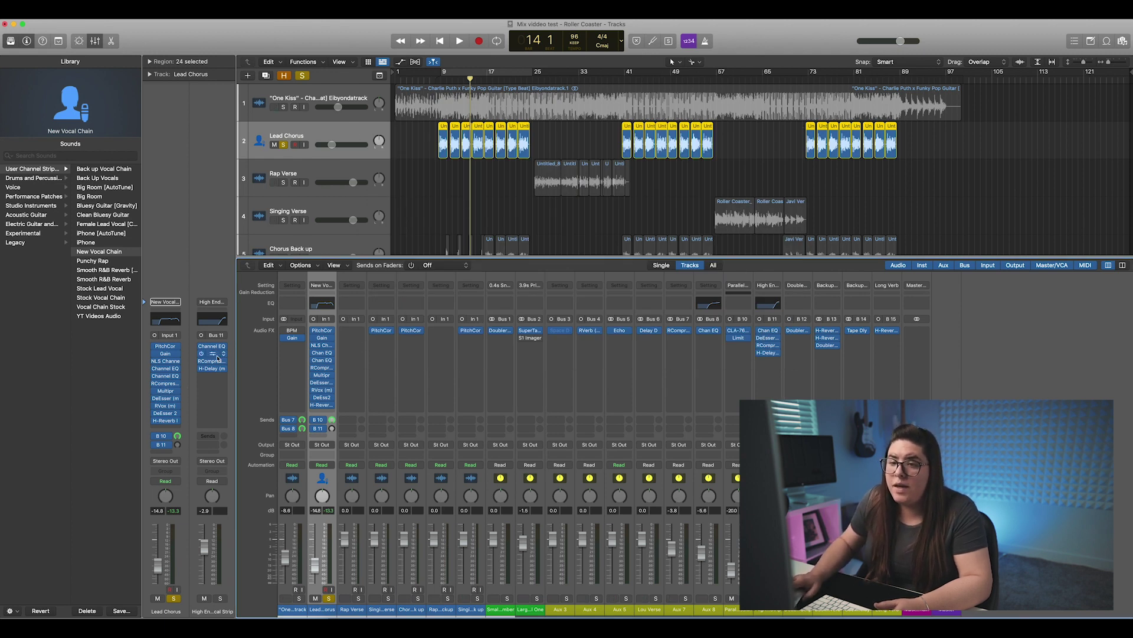
mouse_move(211, 356)
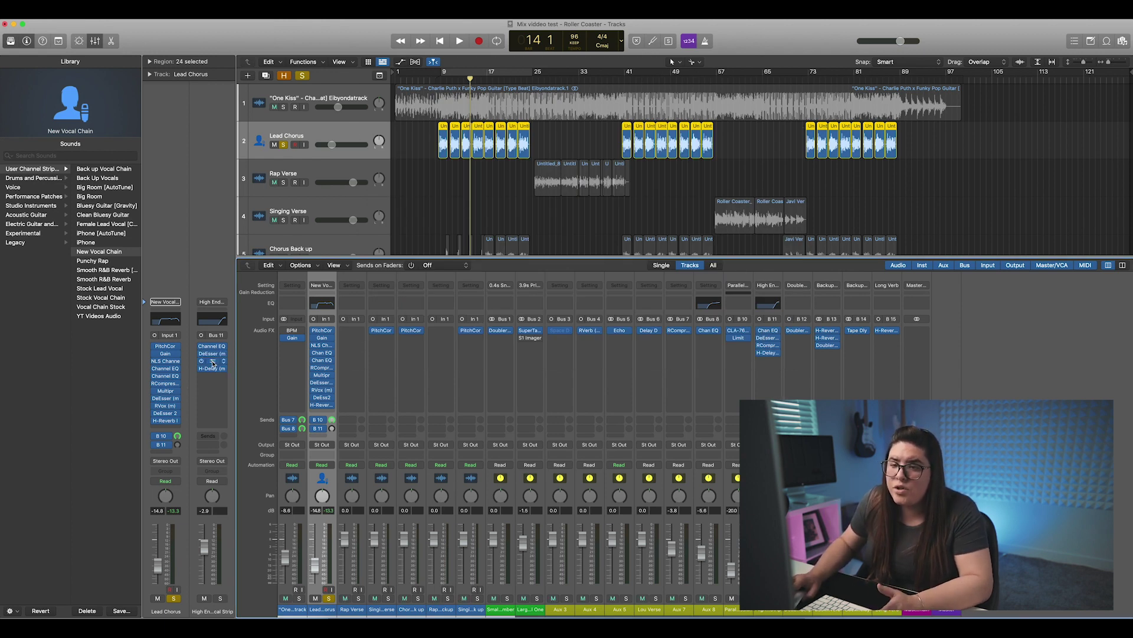
click(212, 361)
click(354, 131)
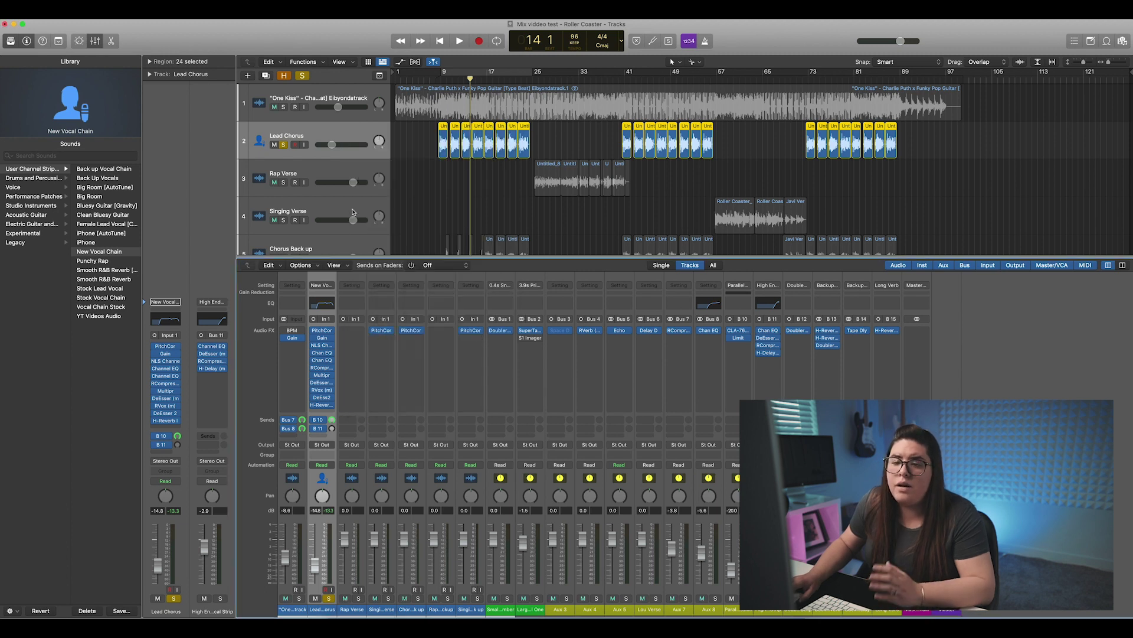
Review the H-Delay on the High End Vocal Strip, and bring in Lead Chorus's Bus 11 send with that aux at -0.4 dB during playback
click(211, 368)
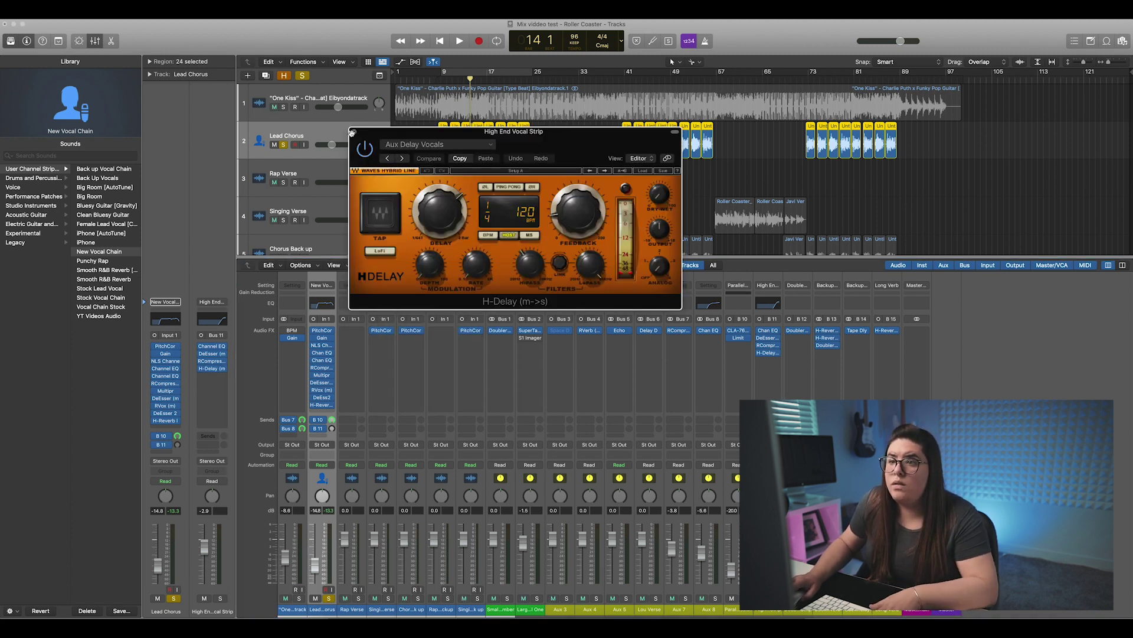
click(354, 132)
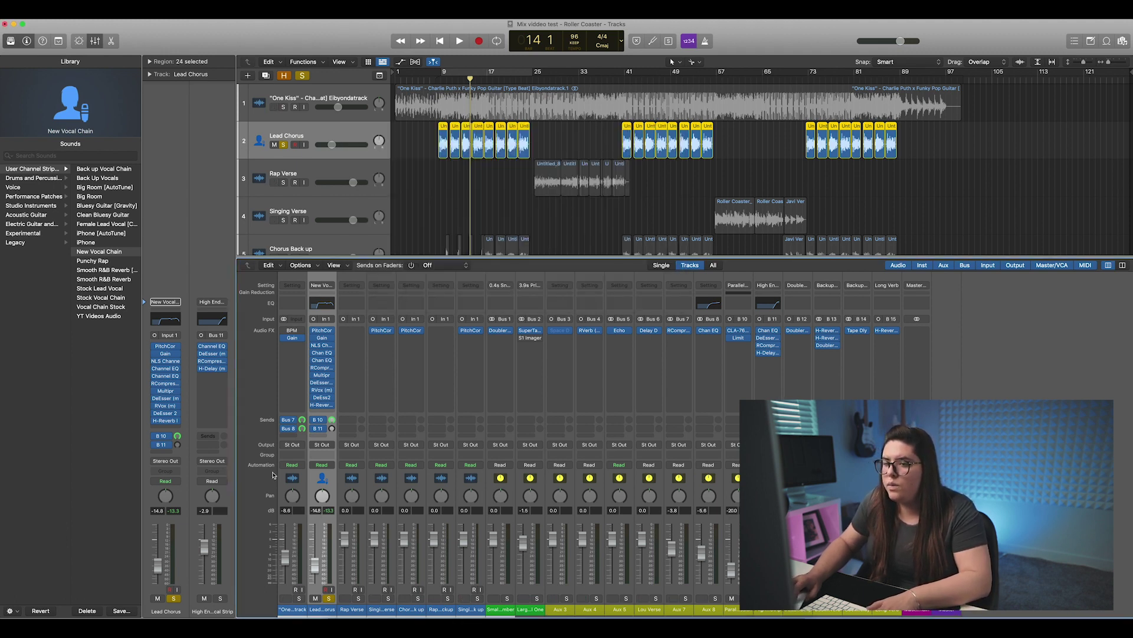
click(177, 444)
key(space)
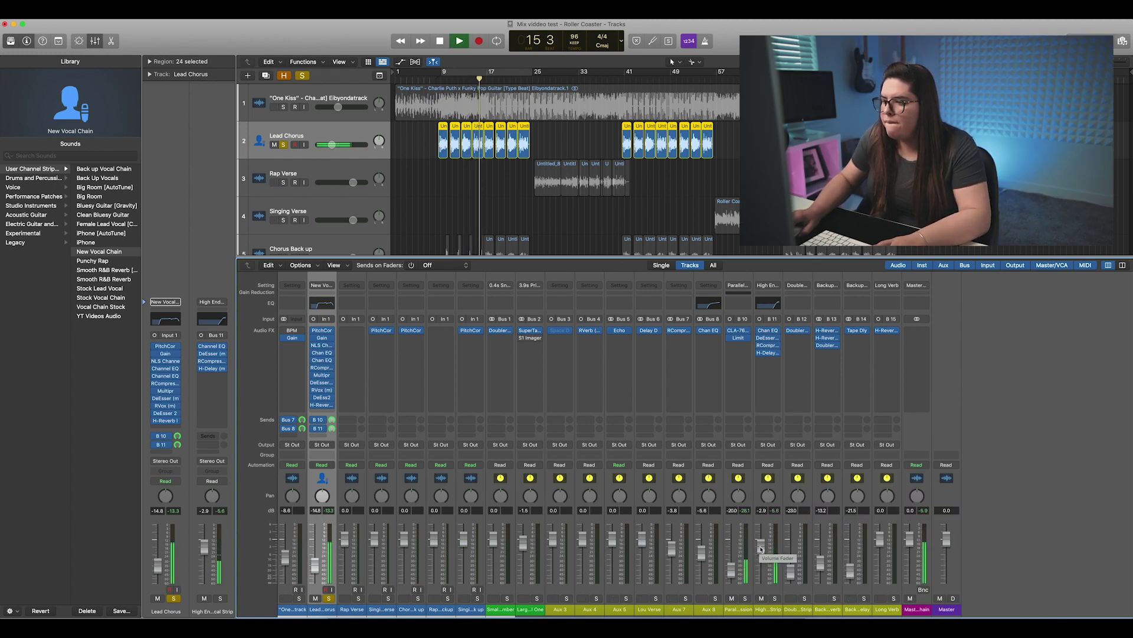
mouse_move(761, 549)
mouse_down()
mouse_move(762, 572)
mouse_move(761, 538)
mouse_up()
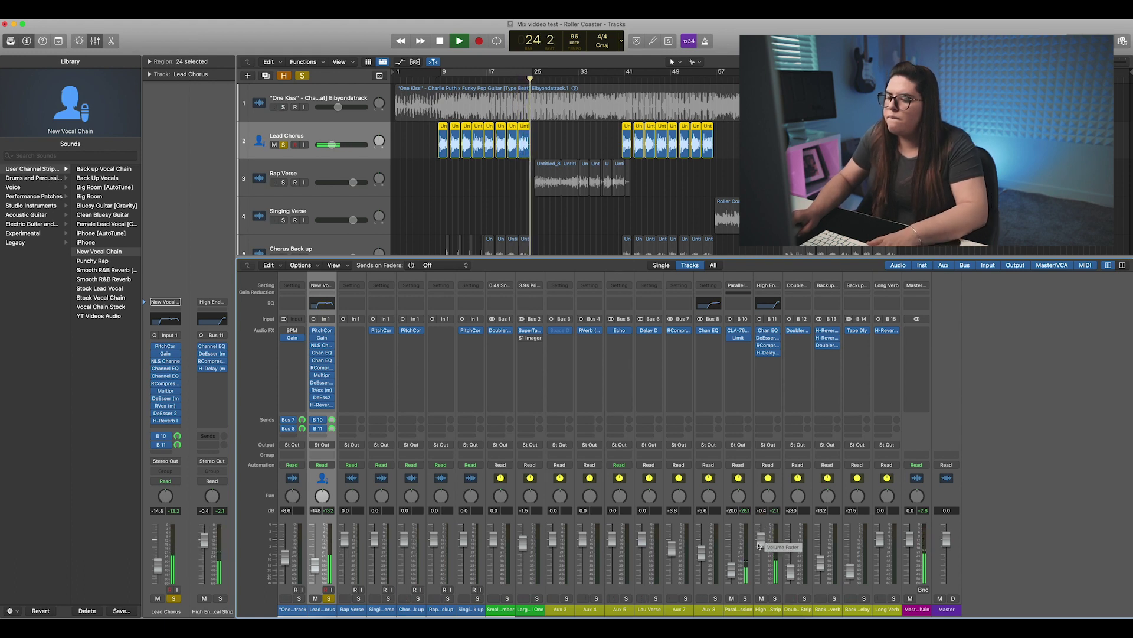
key(space)
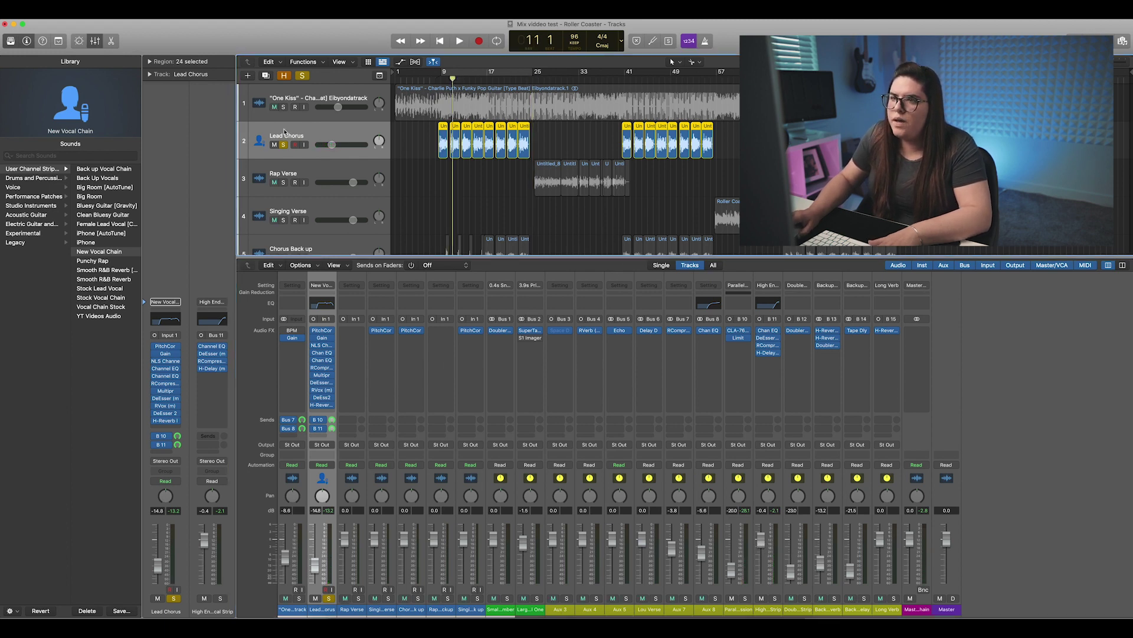
Solo the "One Kiss" beat track alongside Lead Chorus and listen to the two together
click(426, 92)
key(space)
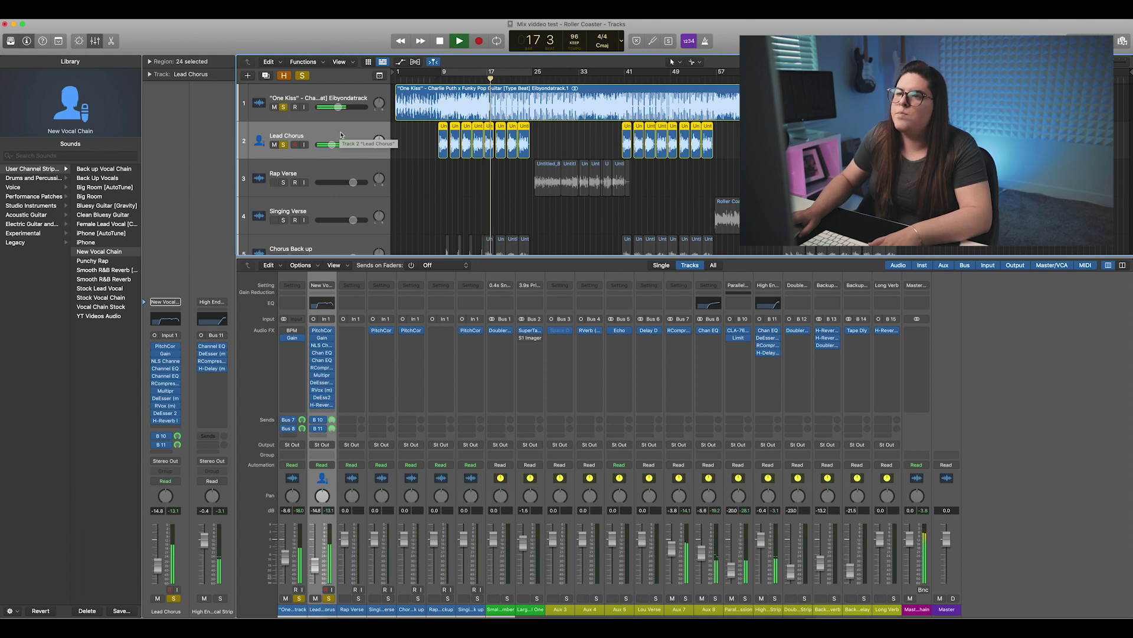
key(space)
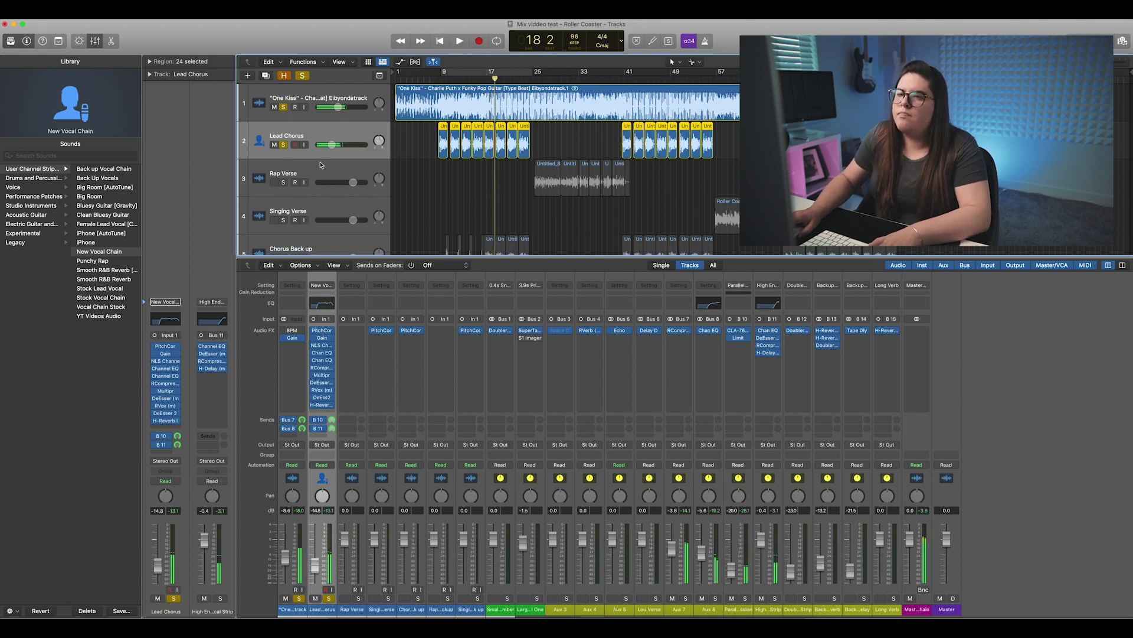
Add a third Lead Chorus send to Bus 12, Double Vocal Strip, at +6.0 dB, and review the Doubler2 on that aux
click(167, 453)
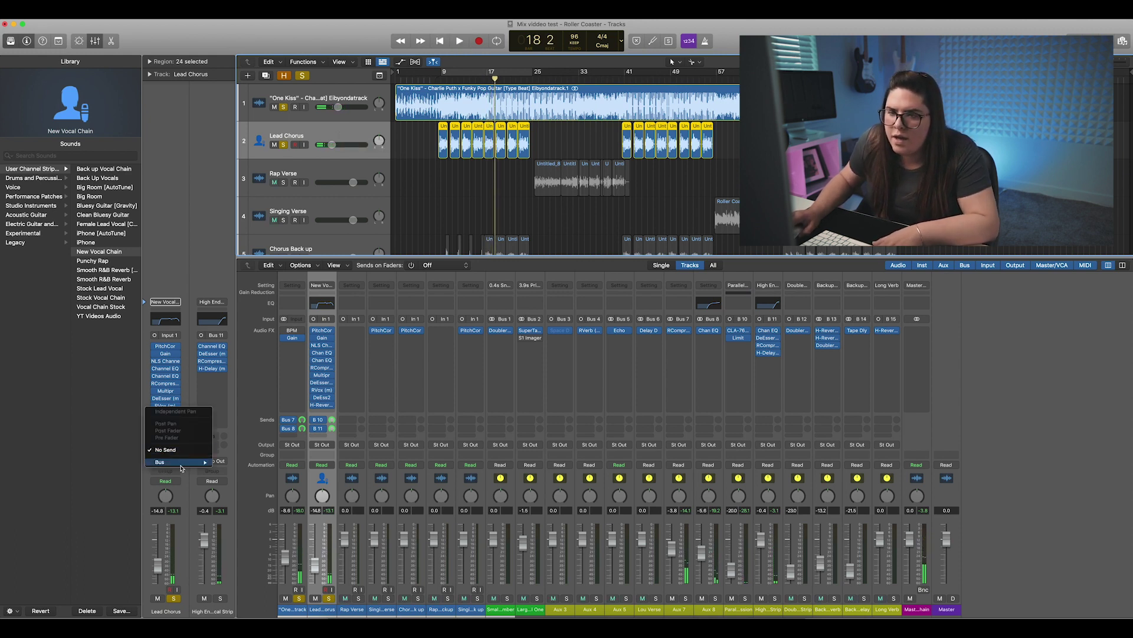
mouse_move(180, 461)
click(256, 416)
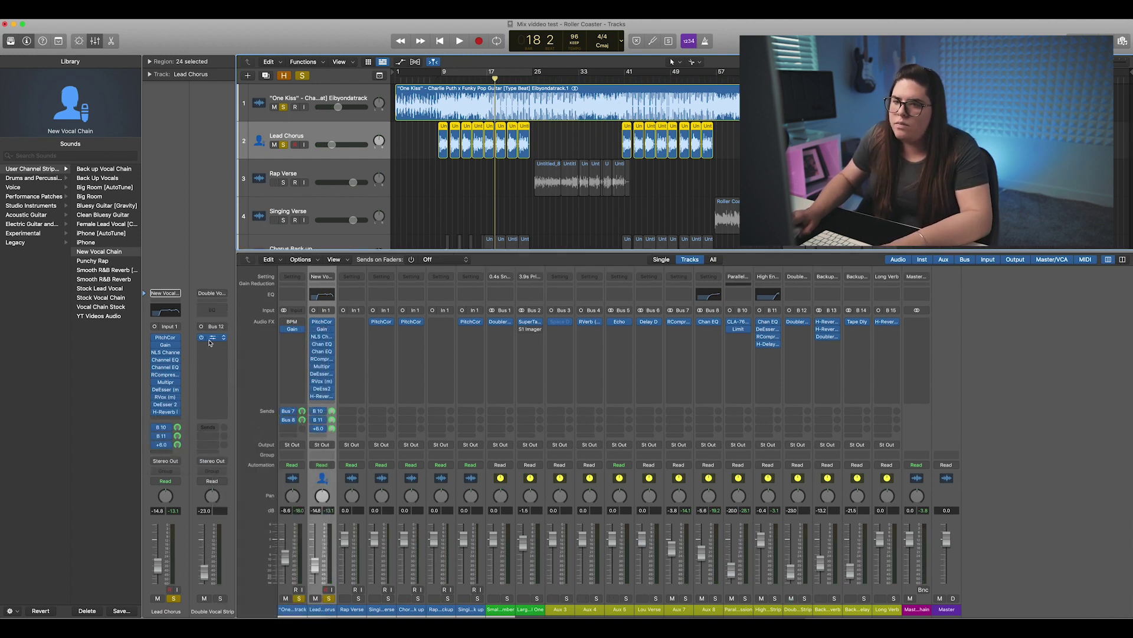
click(213, 338)
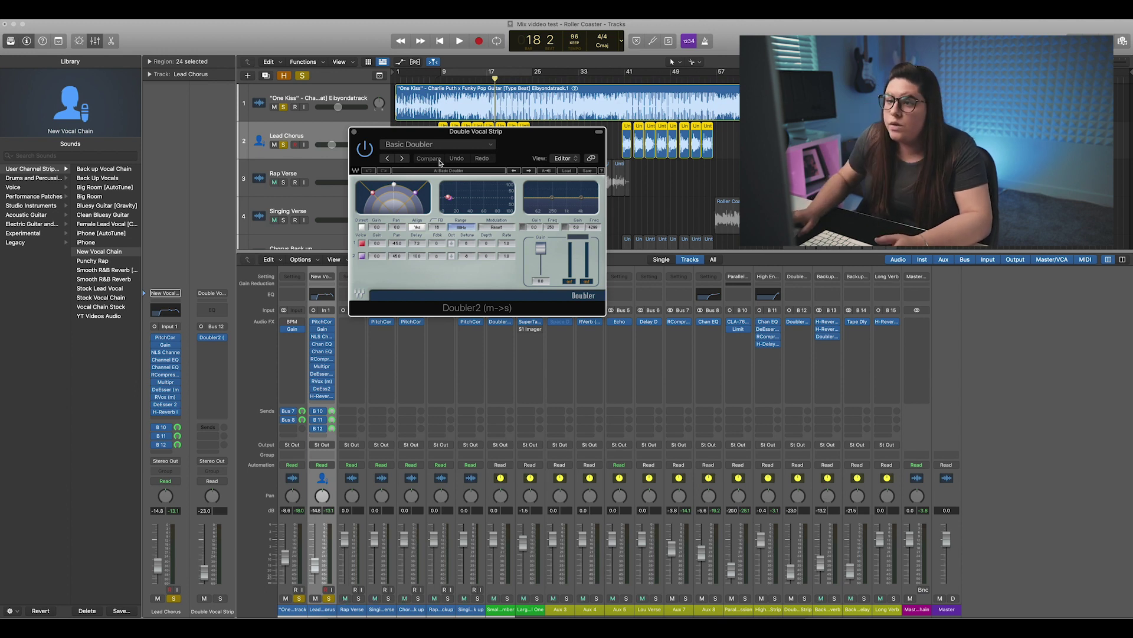
click(355, 132)
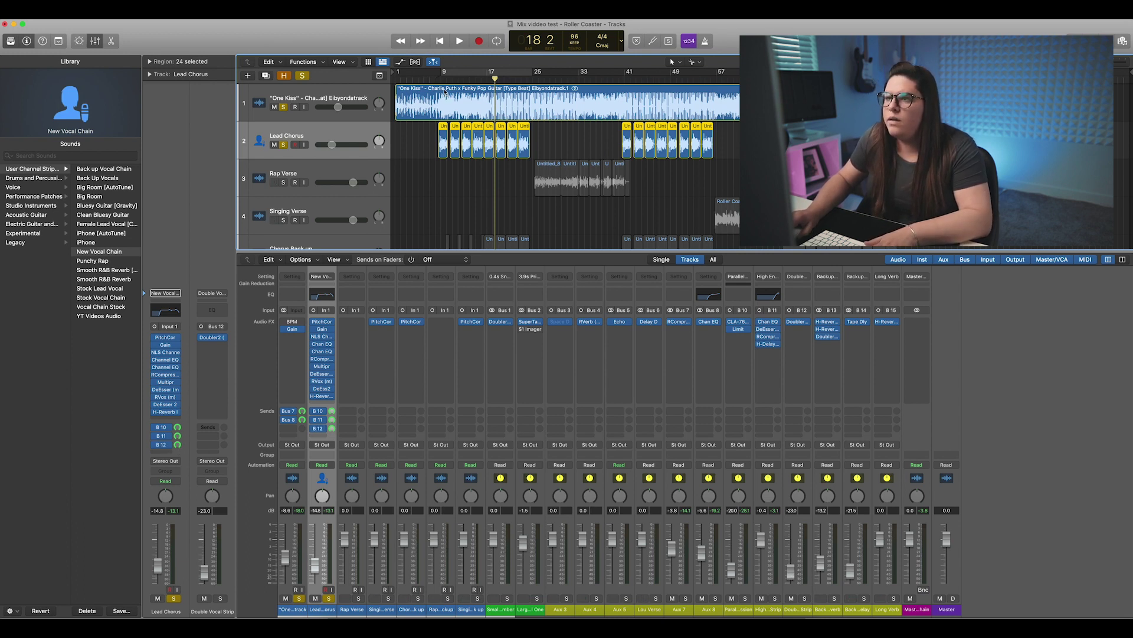
Play from bar 8 and balance the Double Vocal Strip aux against the beat, setting its volume to -12.2 dB
key(comma)
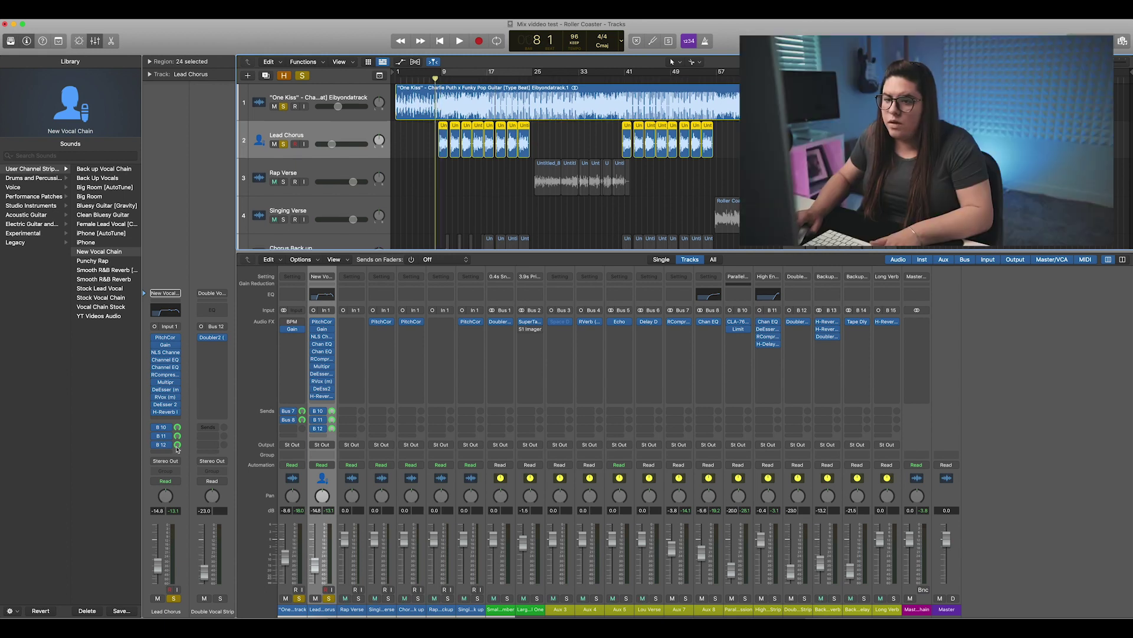
key(space)
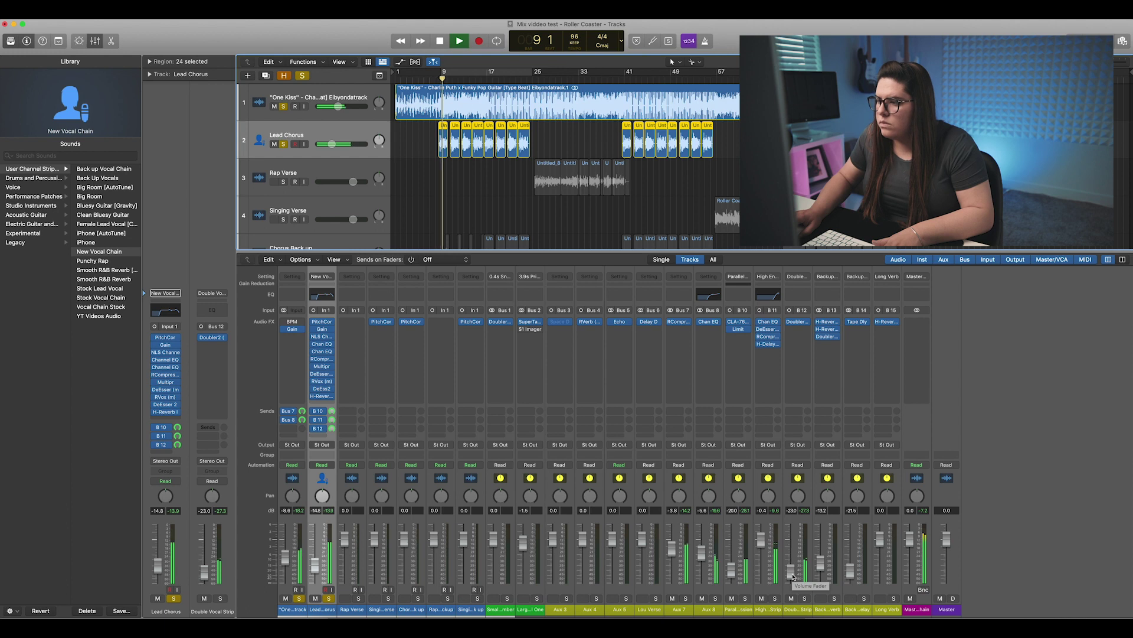
drag(792, 577, 792, 555)
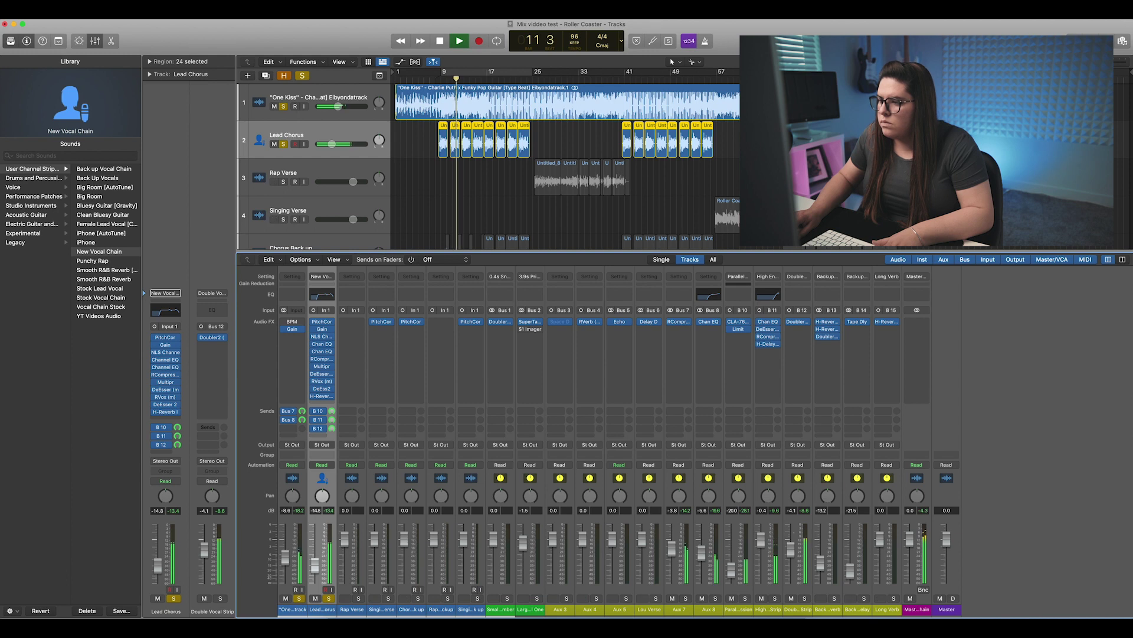
drag(792, 555, 792, 563)
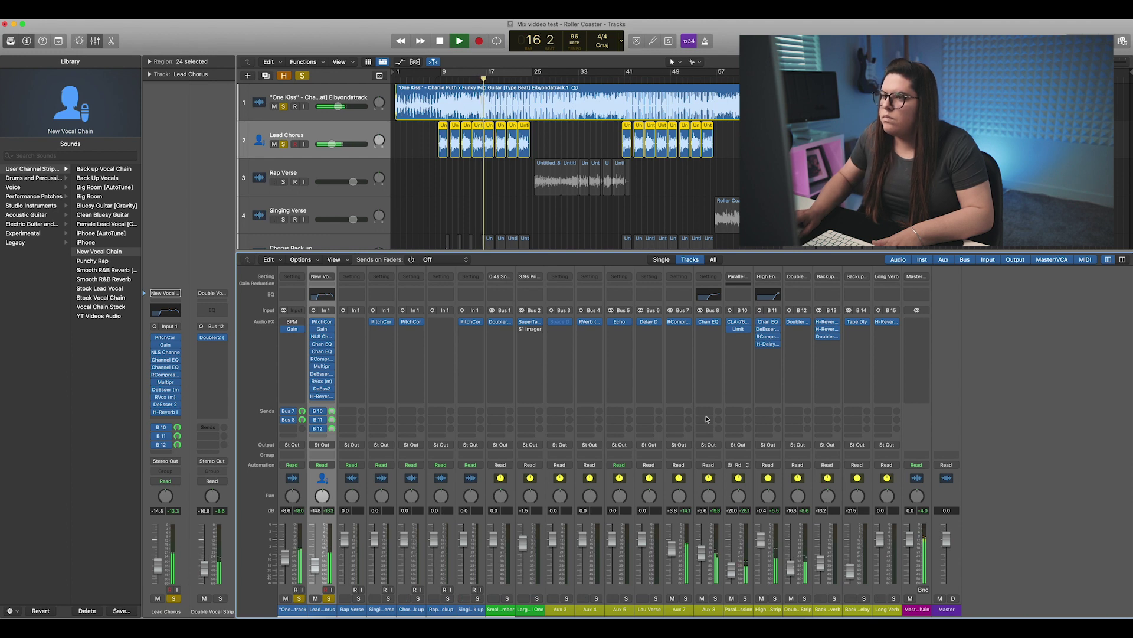
drag(793, 578, 792, 550)
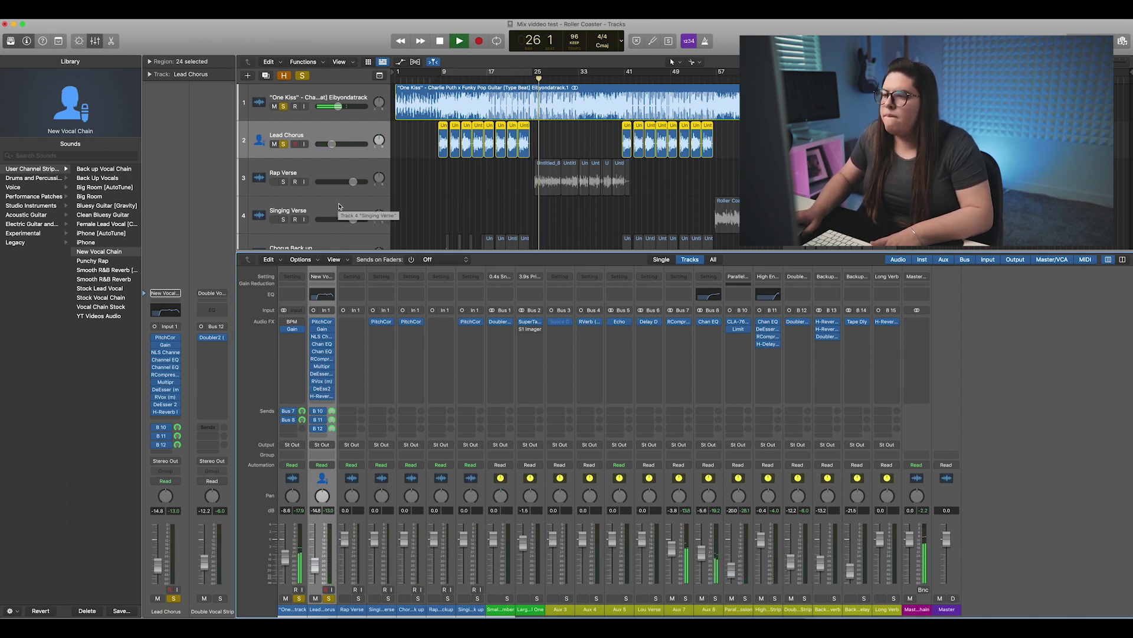
key(shift+space)
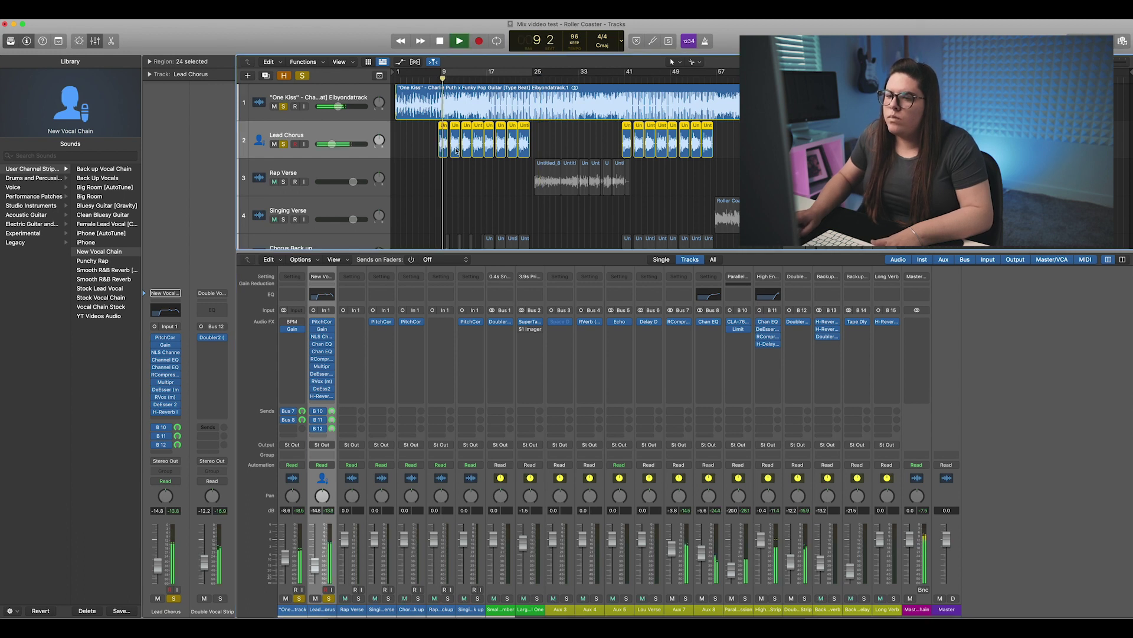
key(space)
Add a fourth send from Lead Chorus to Bus 15, Long Verb, and review the H-Reverb on that aux
click(164, 452)
mouse_move(171, 461)
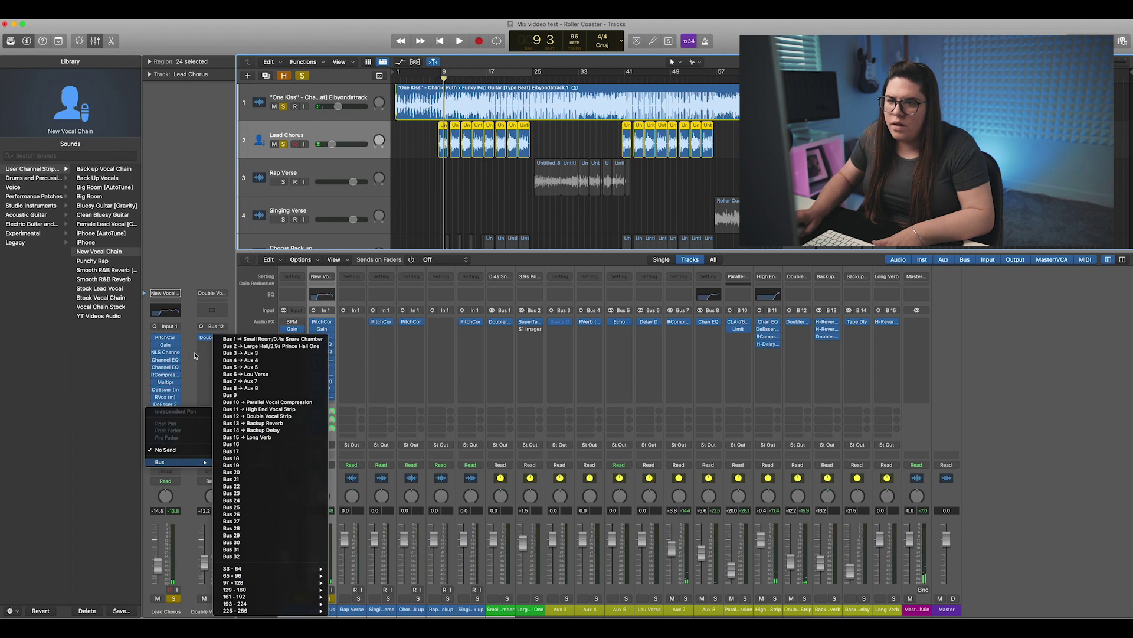
click(169, 453)
click(166, 454)
mouse_move(177, 462)
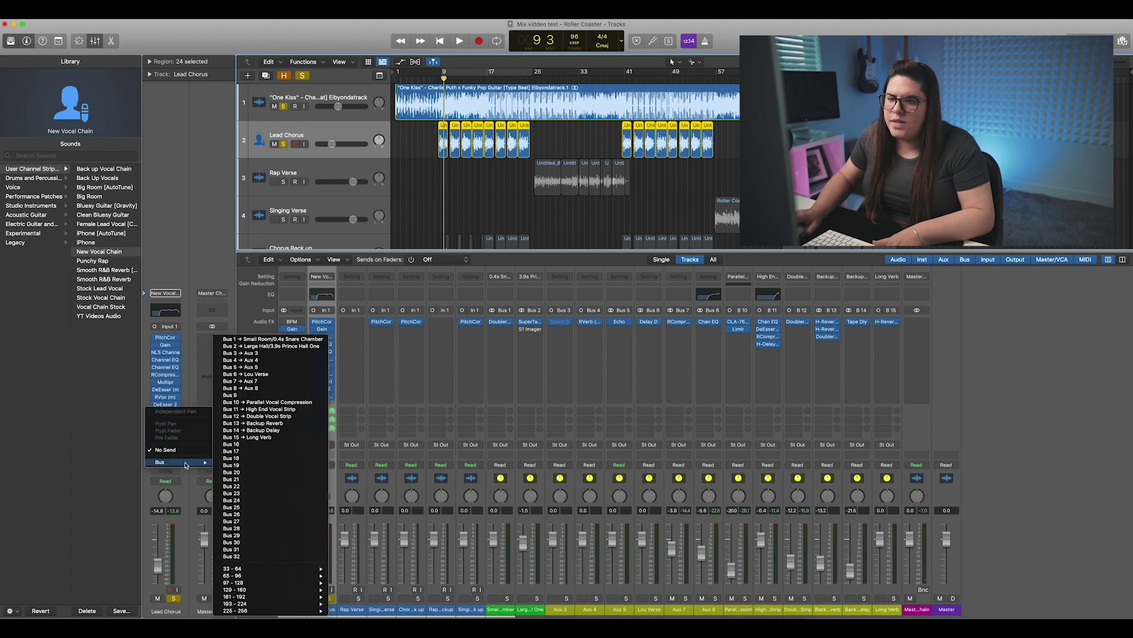
click(252, 439)
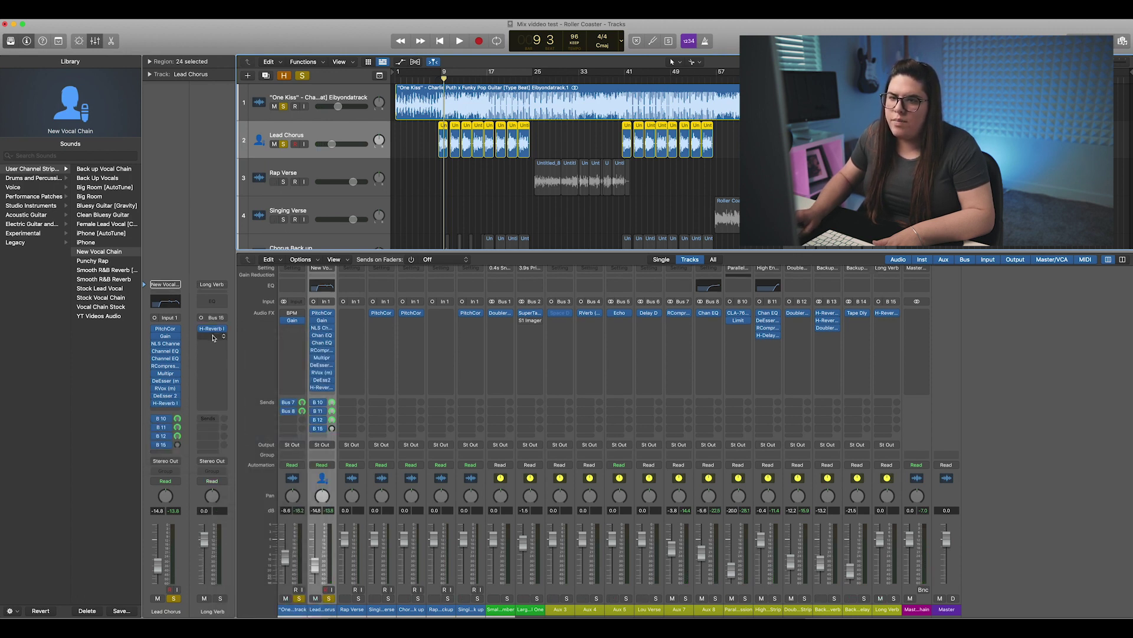
click(213, 331)
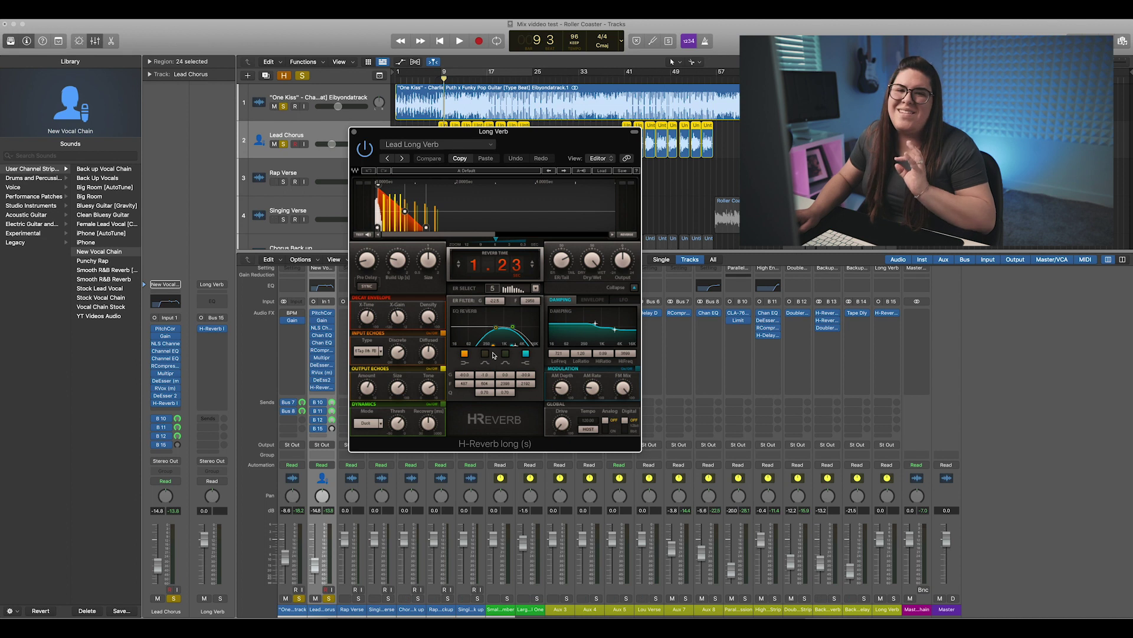
key(super+w)
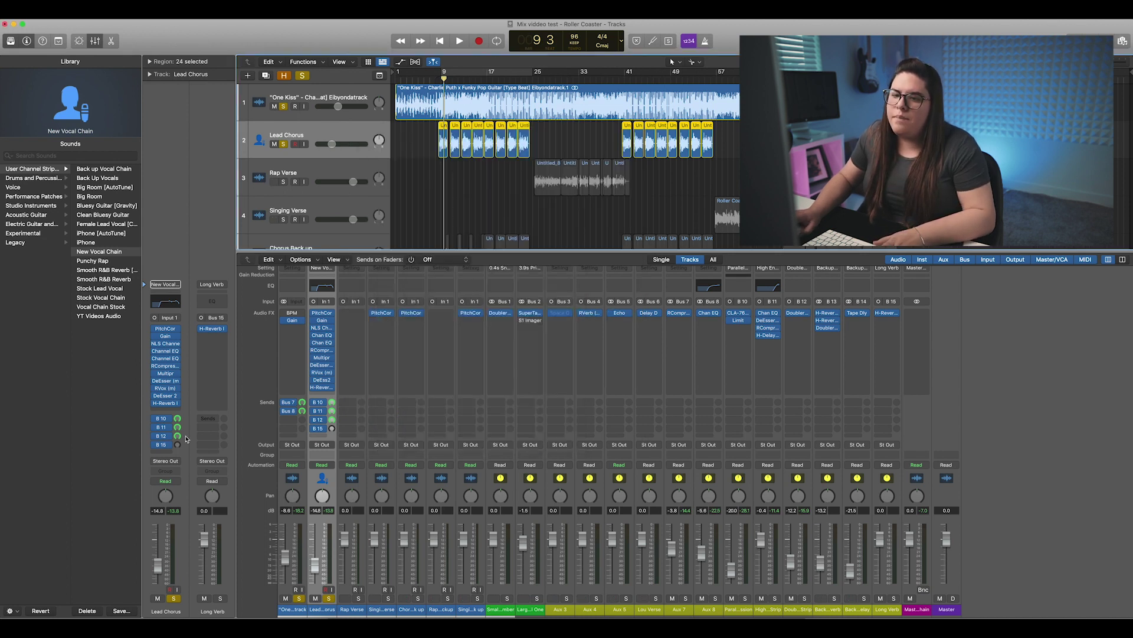
Adjust the Bus 15 send level on Lead Chorus by ear during playback, and return the playhead to bar 8
mouse_move(177, 445)
mouse_down()
mouse_move(178, 413)
mouse_move(178, 426)
mouse_up()
key(space)
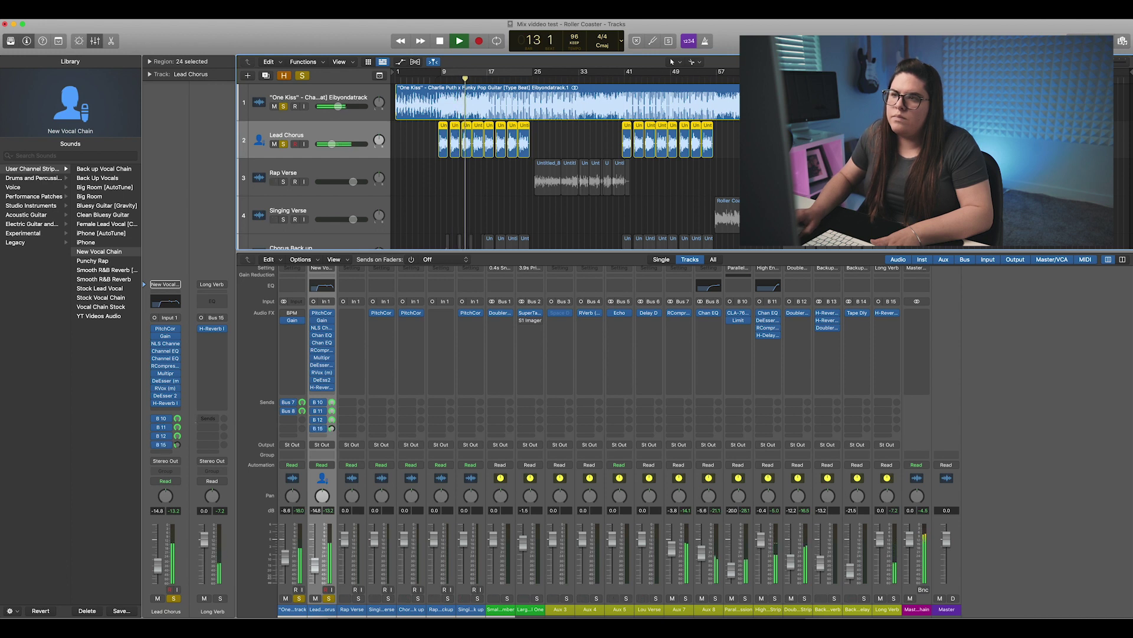
drag(178, 445, 177, 448)
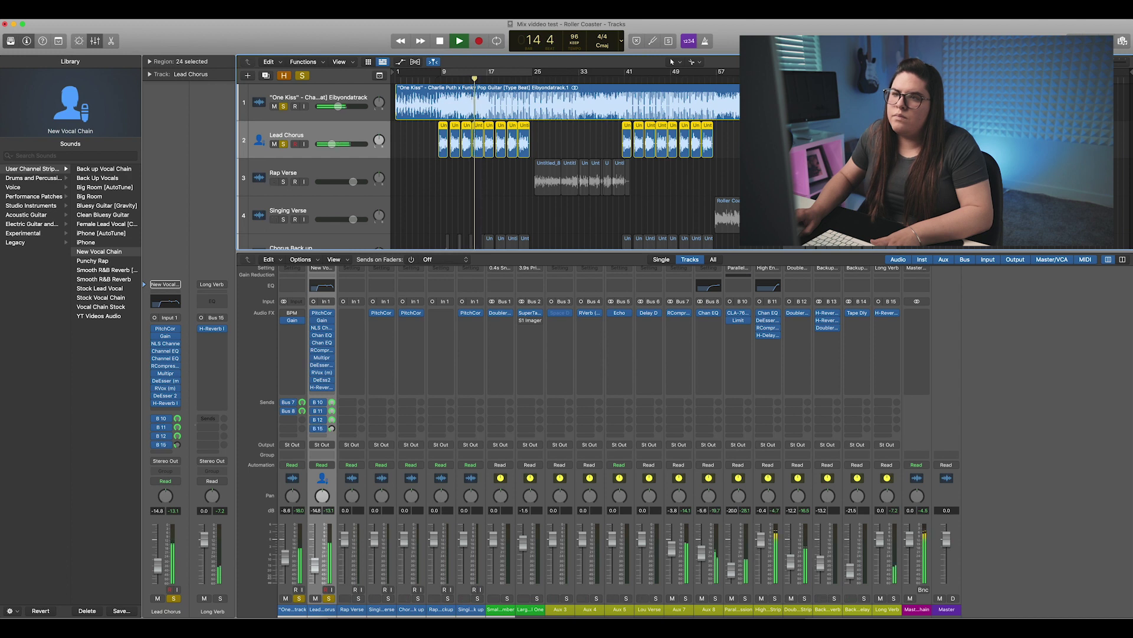
drag(177, 444, 177, 446)
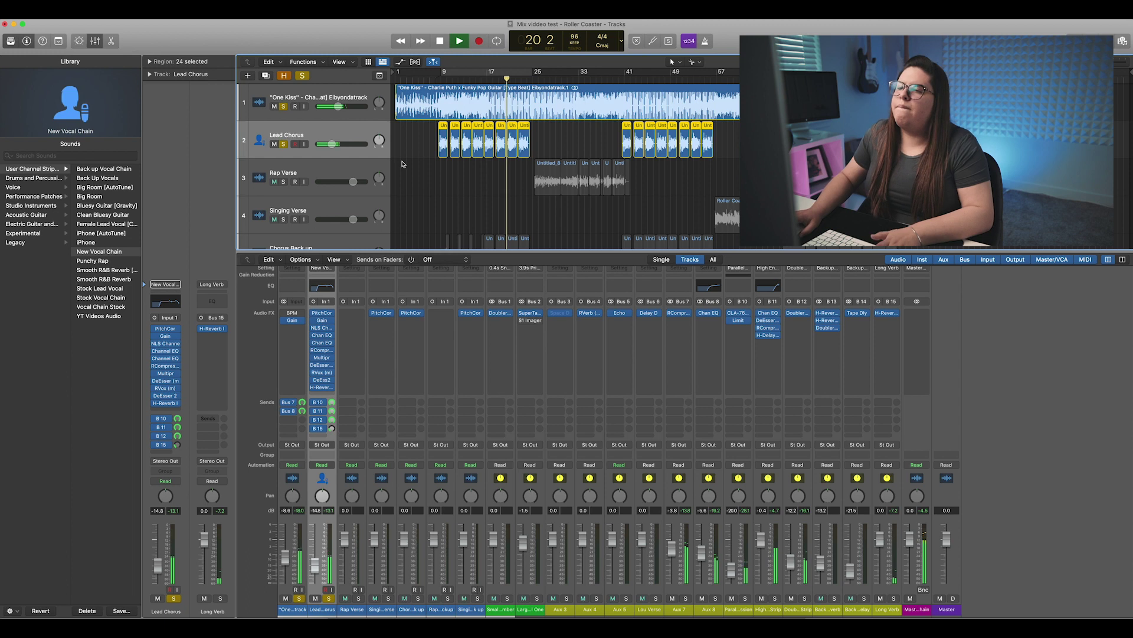
key(space)
click(437, 78)
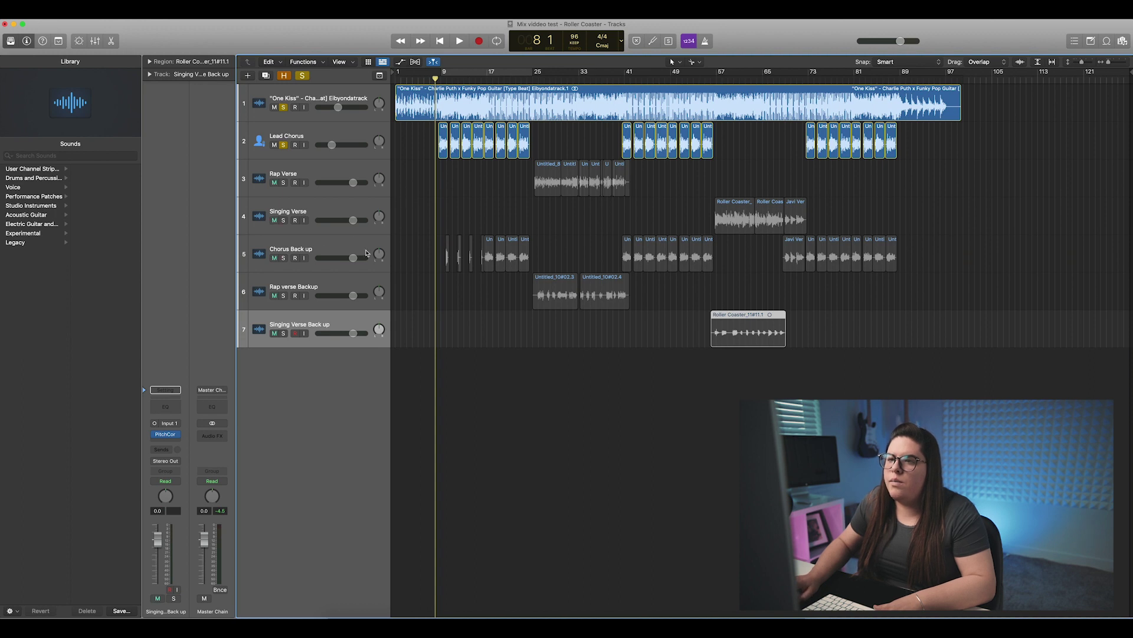
Load the user channel strip Back up Vocal Chain onto the Chorus Back up track
click(341, 253)
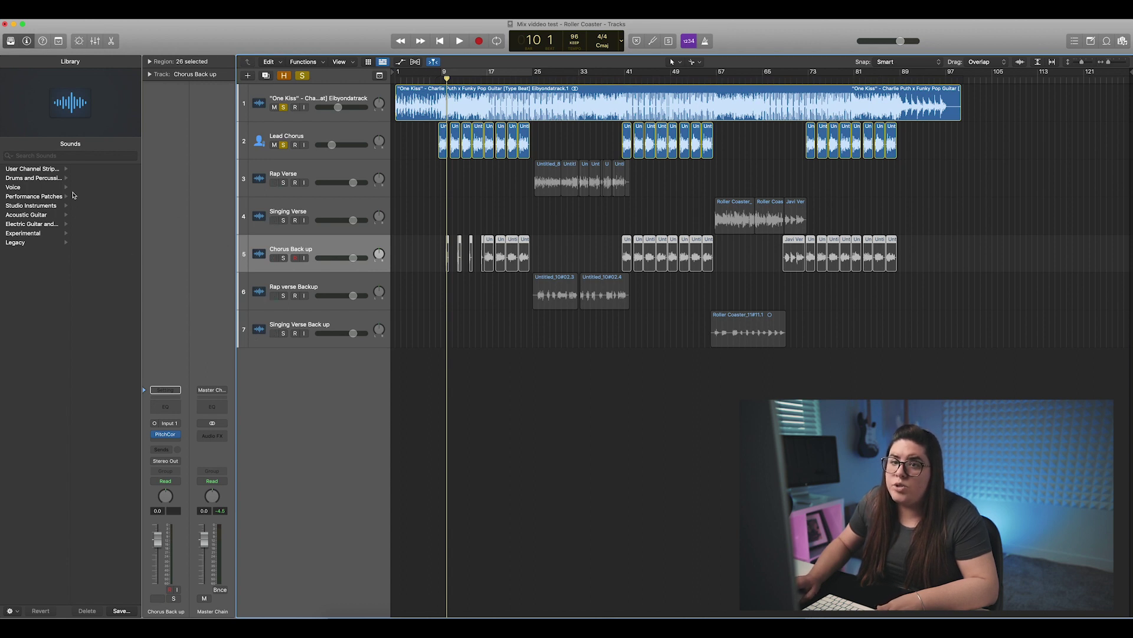
click(33, 168)
click(104, 168)
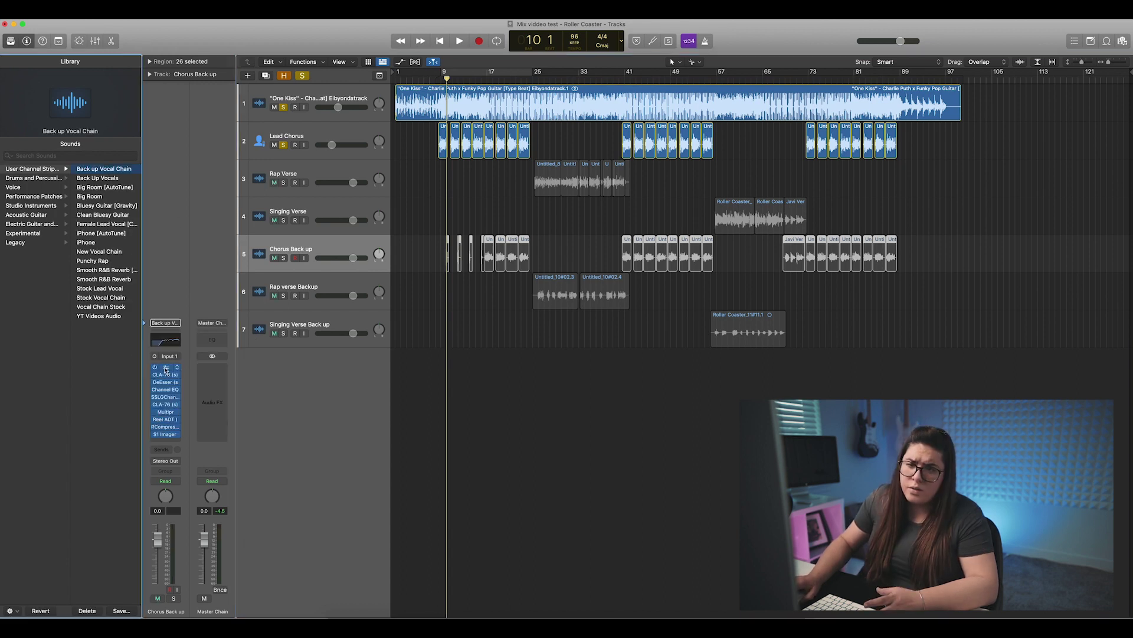
Set the Gain plug-in on Chorus Back up to -9.5 dB, start playback and close the plug-in
click(165, 367)
drag(393, 209, 396, 202)
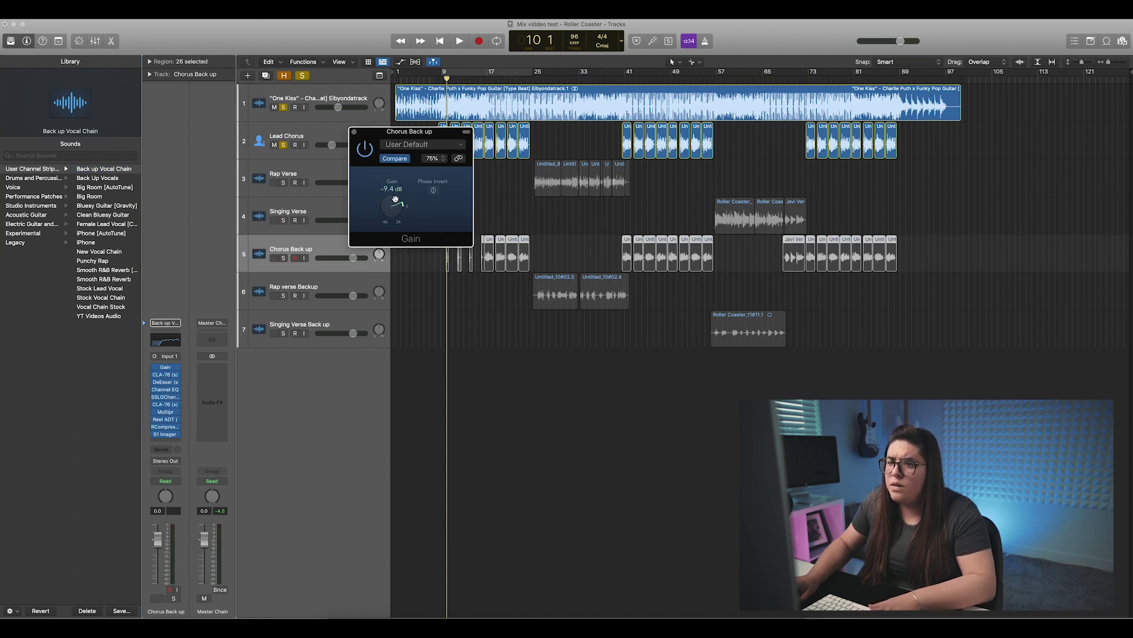
key(space)
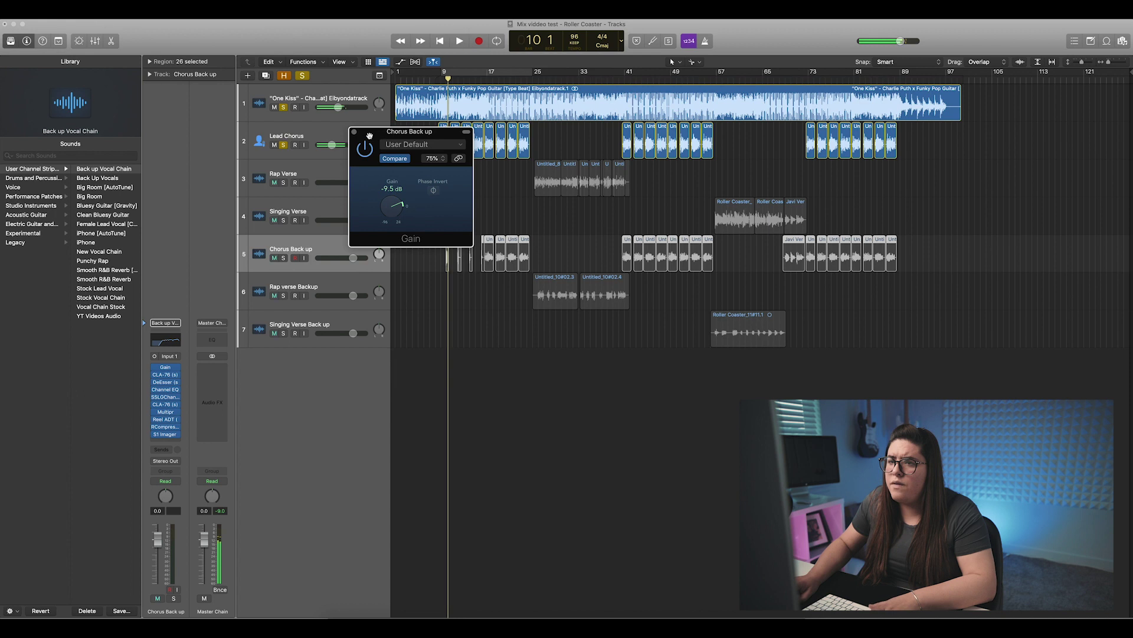
click(353, 132)
Solo the Chorus Back up track along with Lead Chorus and the beat, and make it the selected track
click(286, 137)
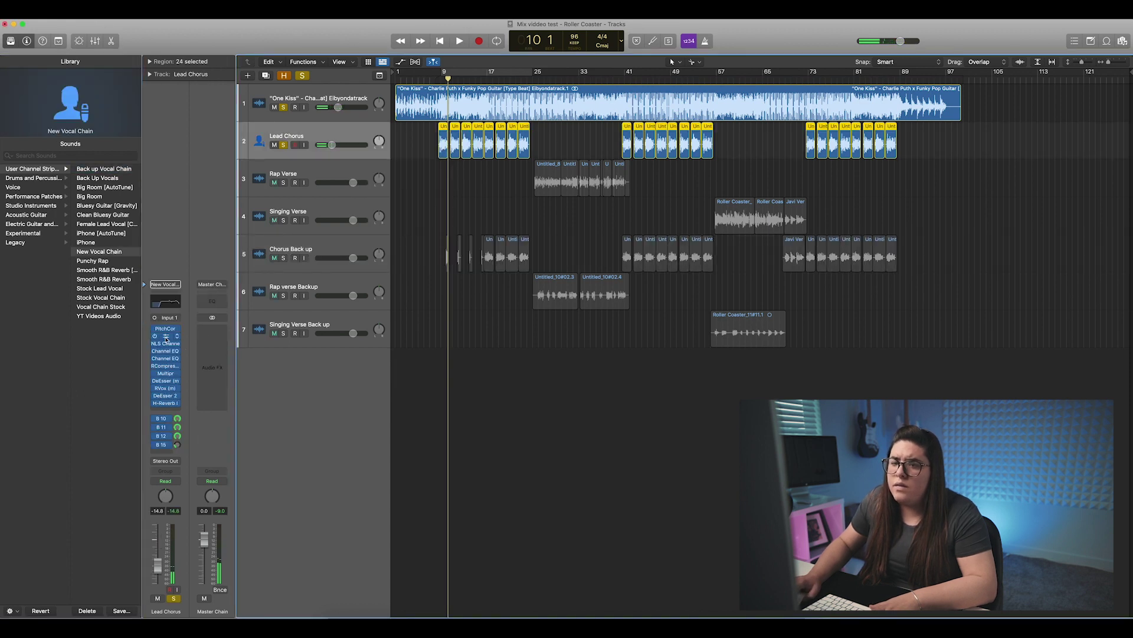
click(165, 335)
click(328, 174)
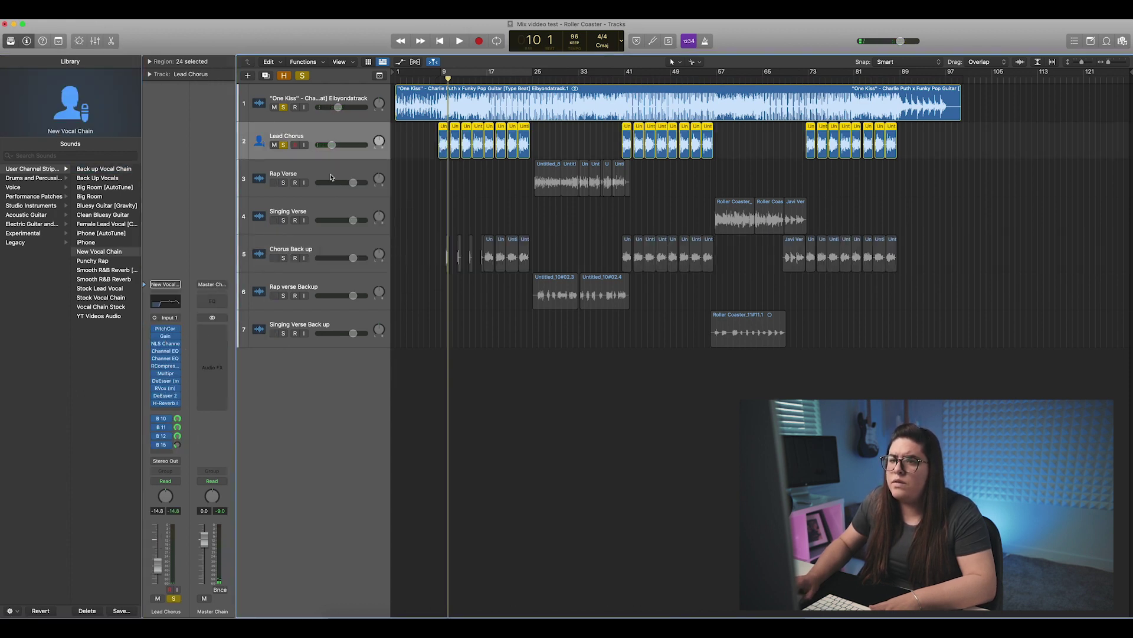
click(283, 258)
click(291, 249)
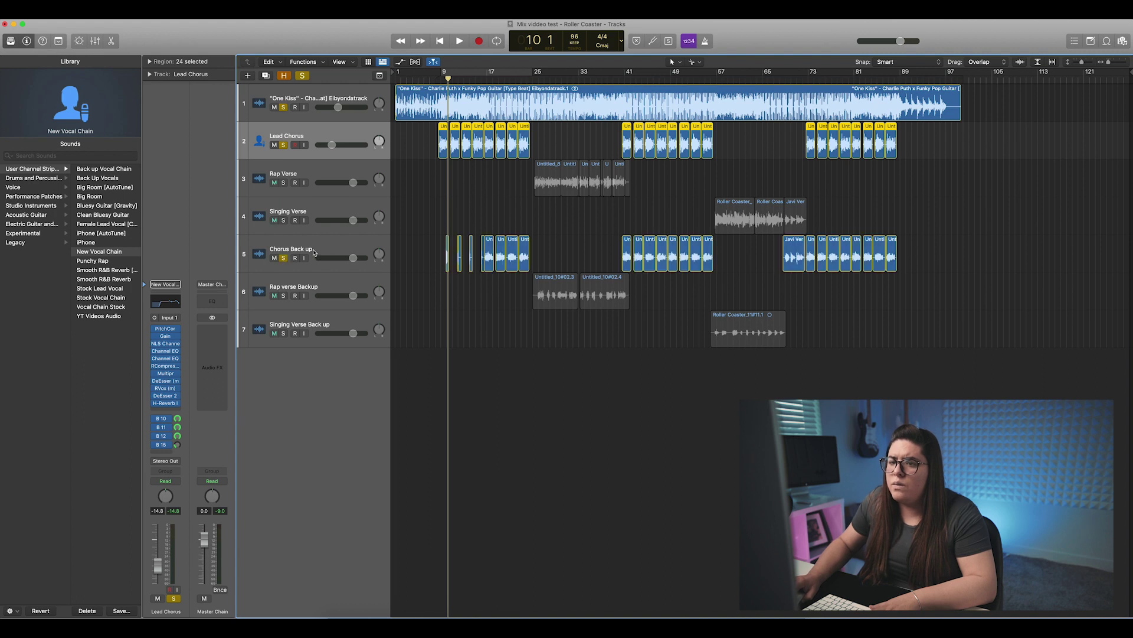
Set the Gain plug-in on Chorus Back up to -10.7 dB, close it and move the playhead to bar 9
click(167, 370)
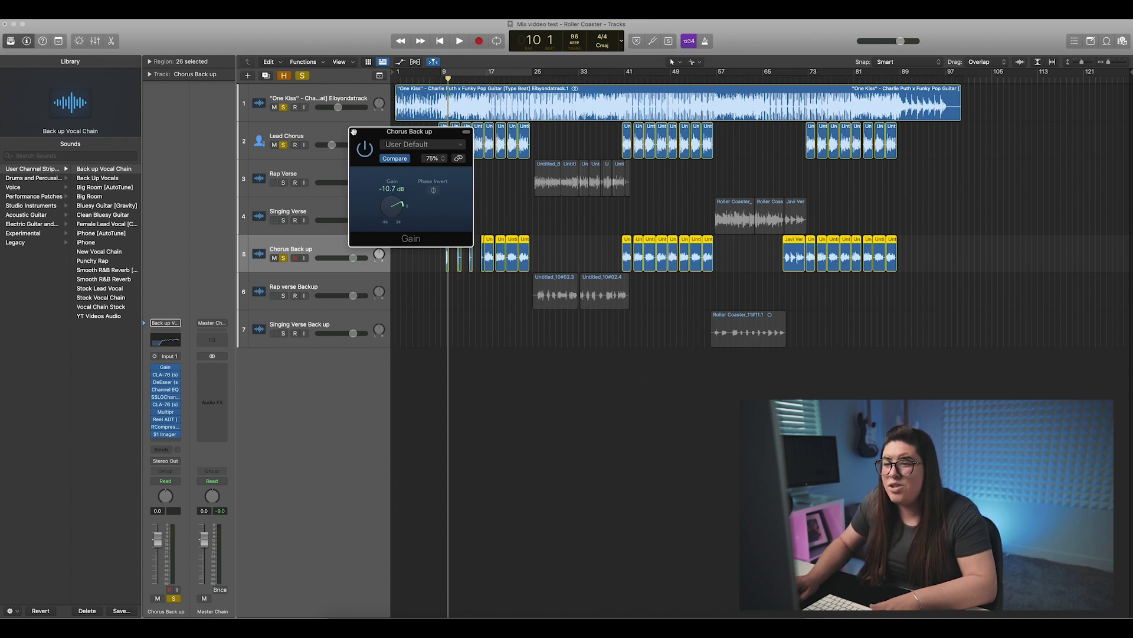
click(353, 132)
click(441, 79)
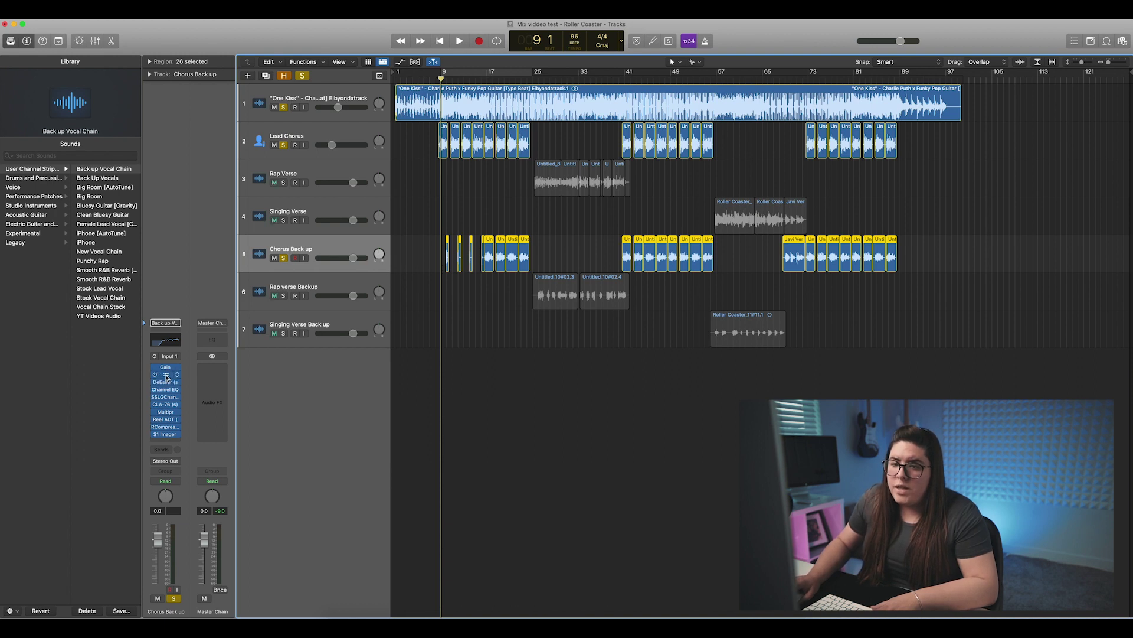
Review the first CLA-76, DeEsser and Channel EQ settings in the Chorus Back up plug-in chain
click(170, 374)
drag(557, 143, 532, 147)
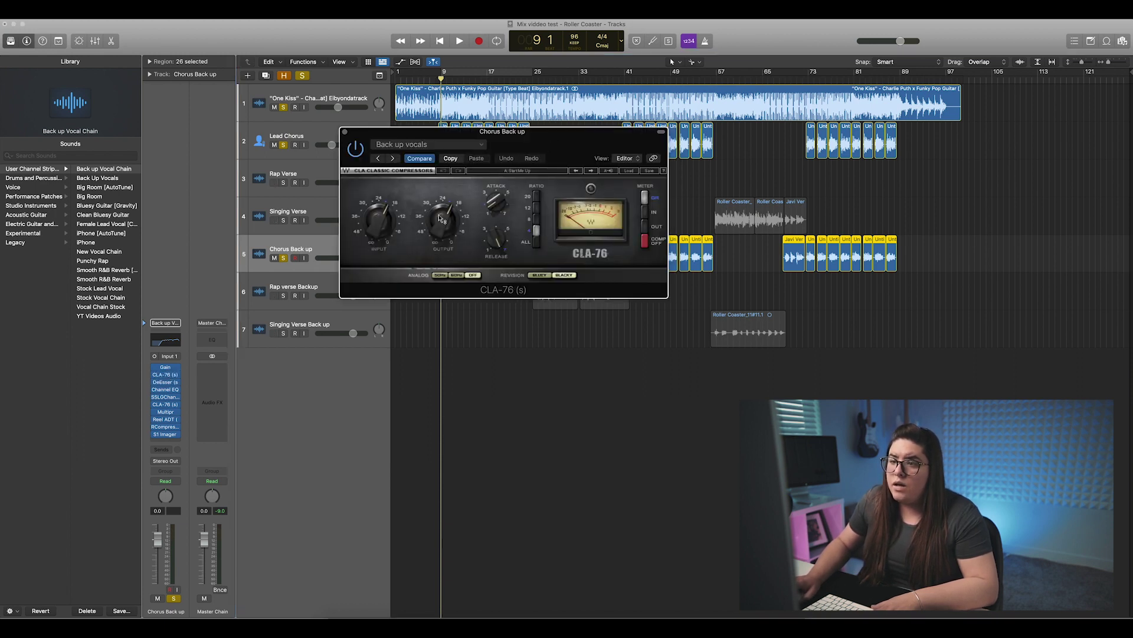
click(344, 132)
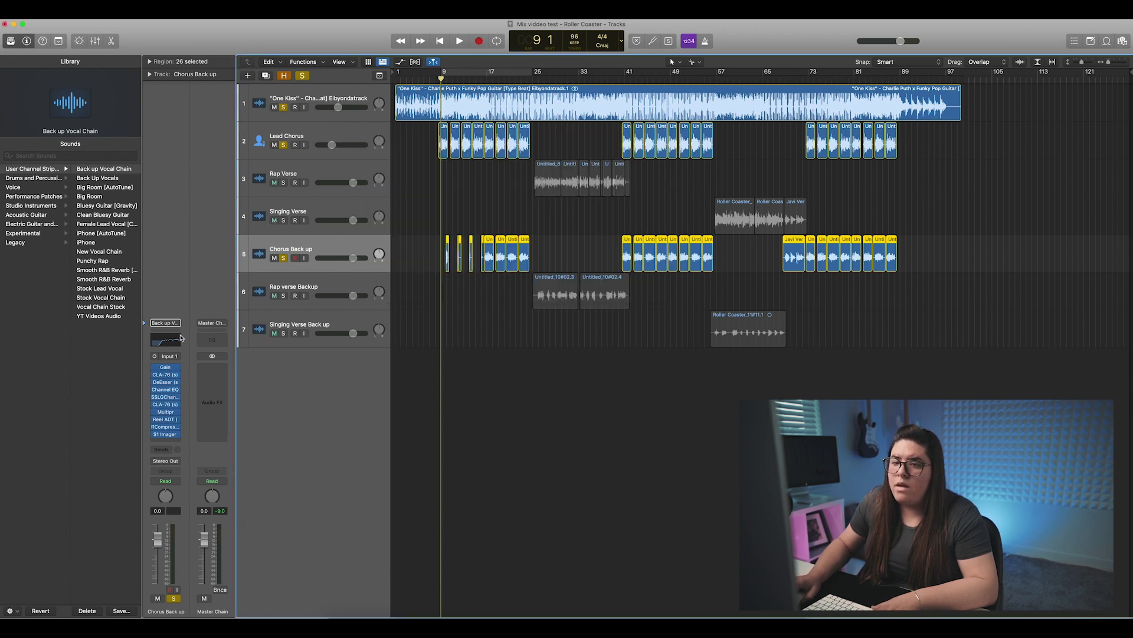
click(166, 383)
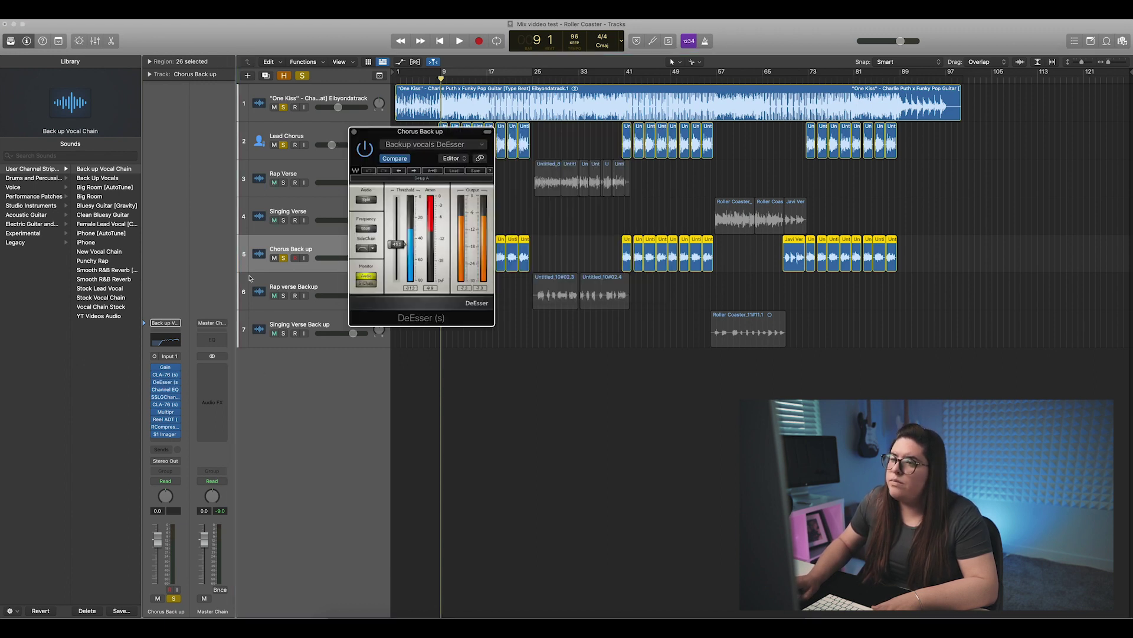
click(355, 133)
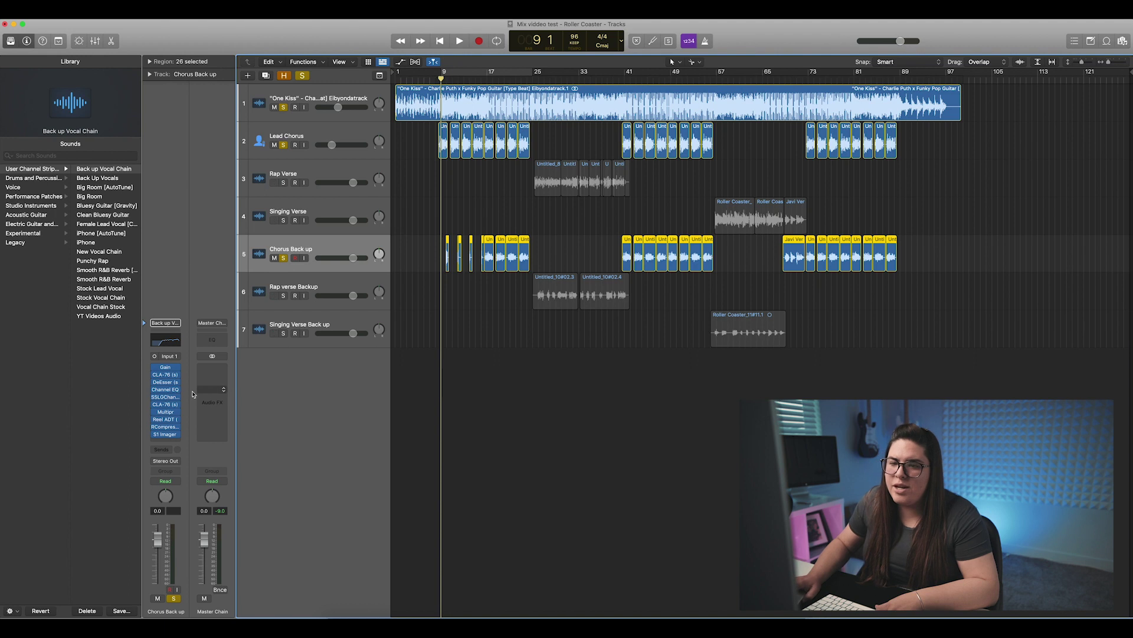
click(166, 389)
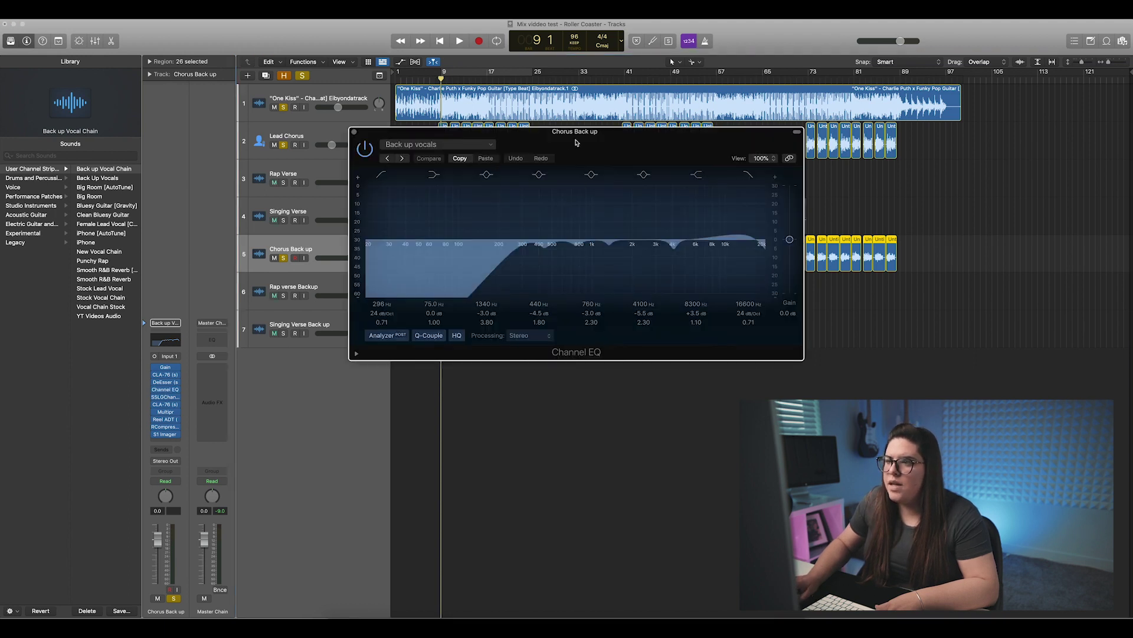
drag(576, 142, 478, 165)
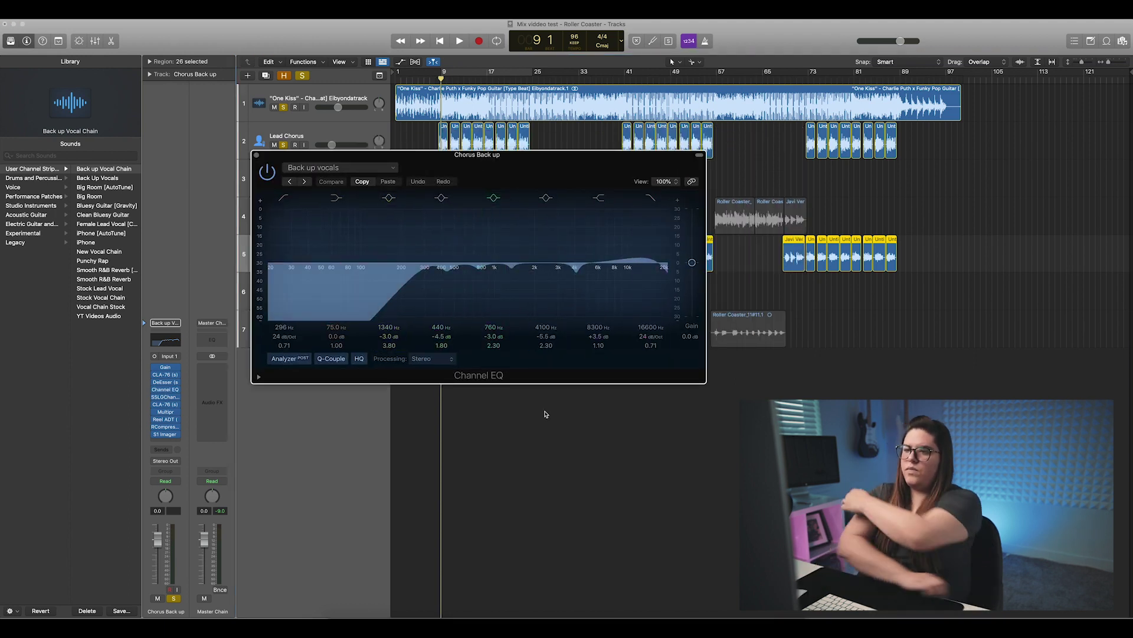
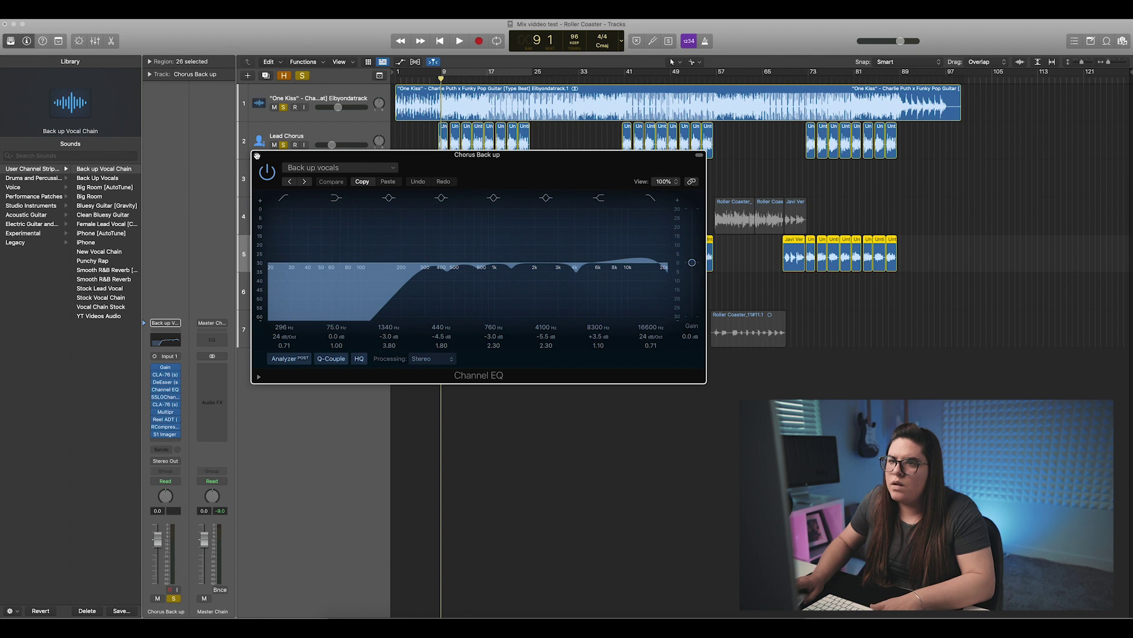
Bypass the six Chorus Back up plug-ins after Channel EQ, from SSLGChannel through S1 Imager
click(154, 397)
click(155, 404)
click(155, 411)
click(154, 420)
click(154, 426)
click(155, 434)
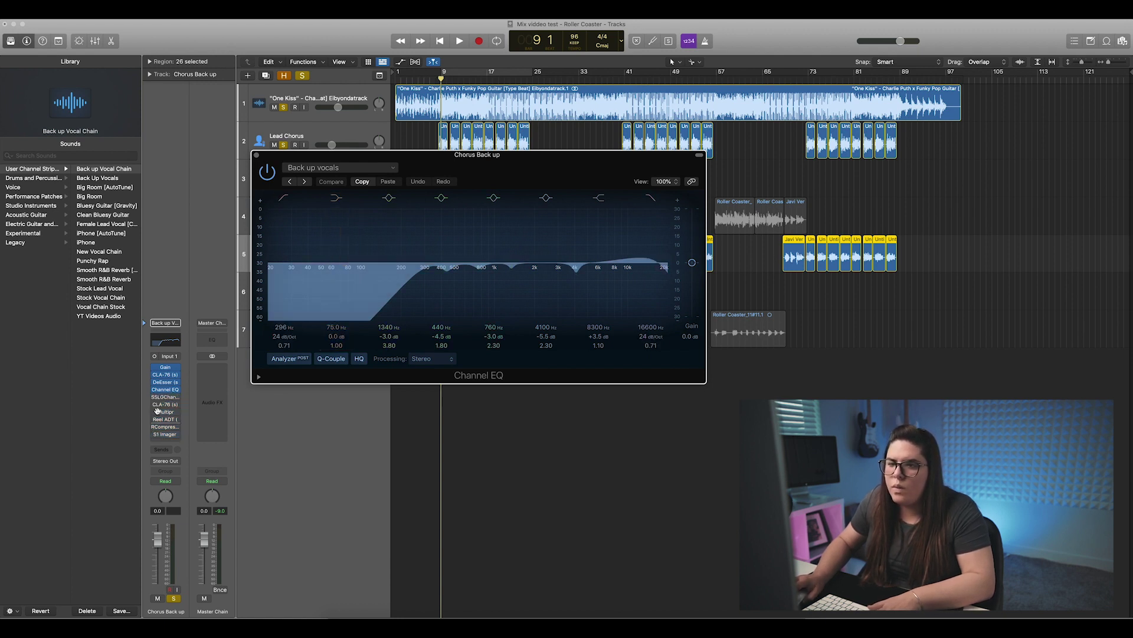
Play the chorus with the Channel EQ window moved clear of the tracks and lower the Chorus Back up volume to -6.4 dB
key(space)
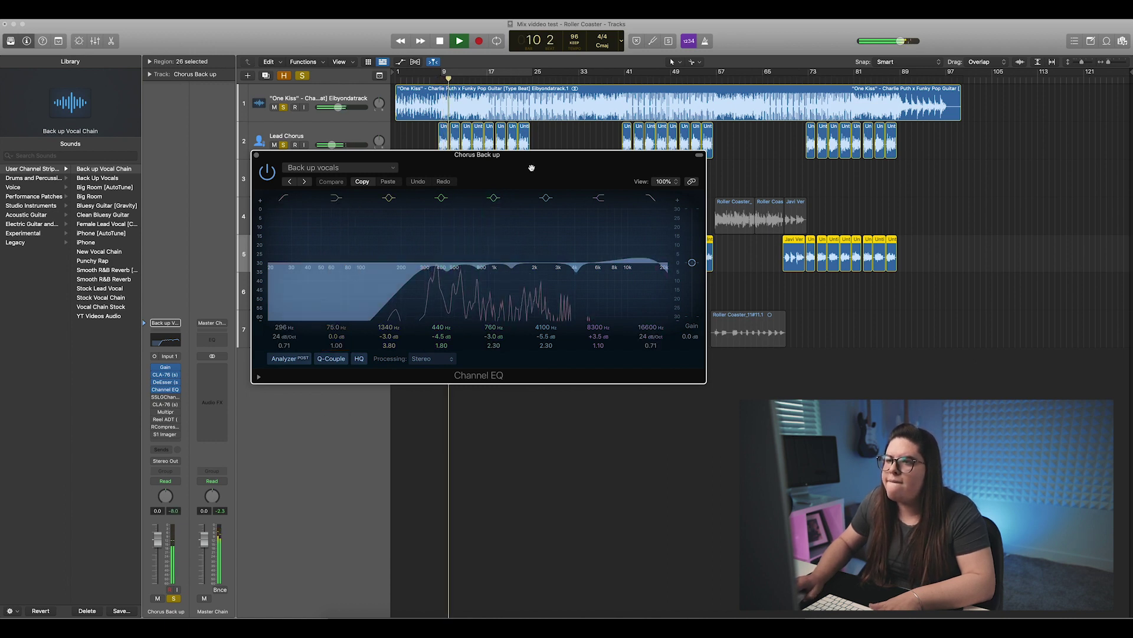
drag(525, 154, 517, 283)
drag(352, 258, 342, 258)
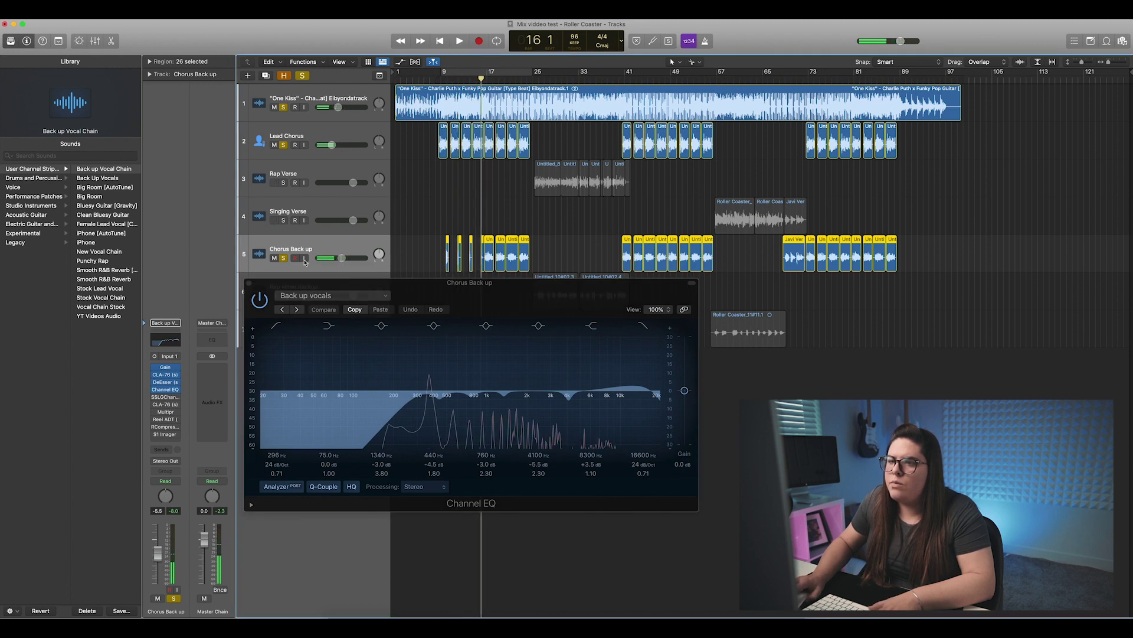
key(space)
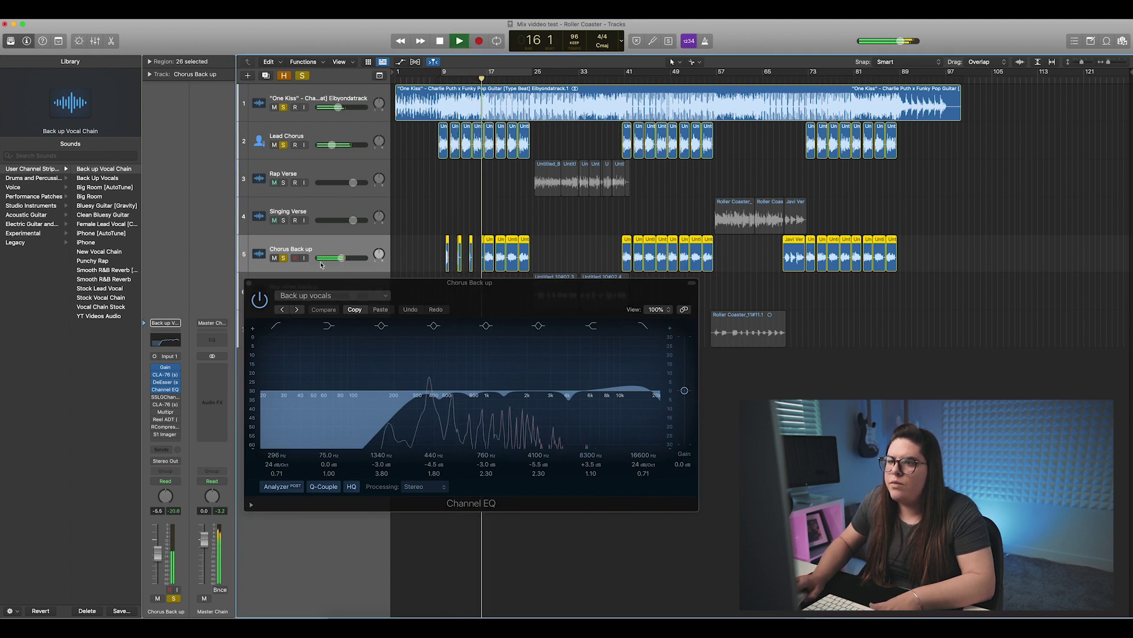
drag(343, 260, 340, 261)
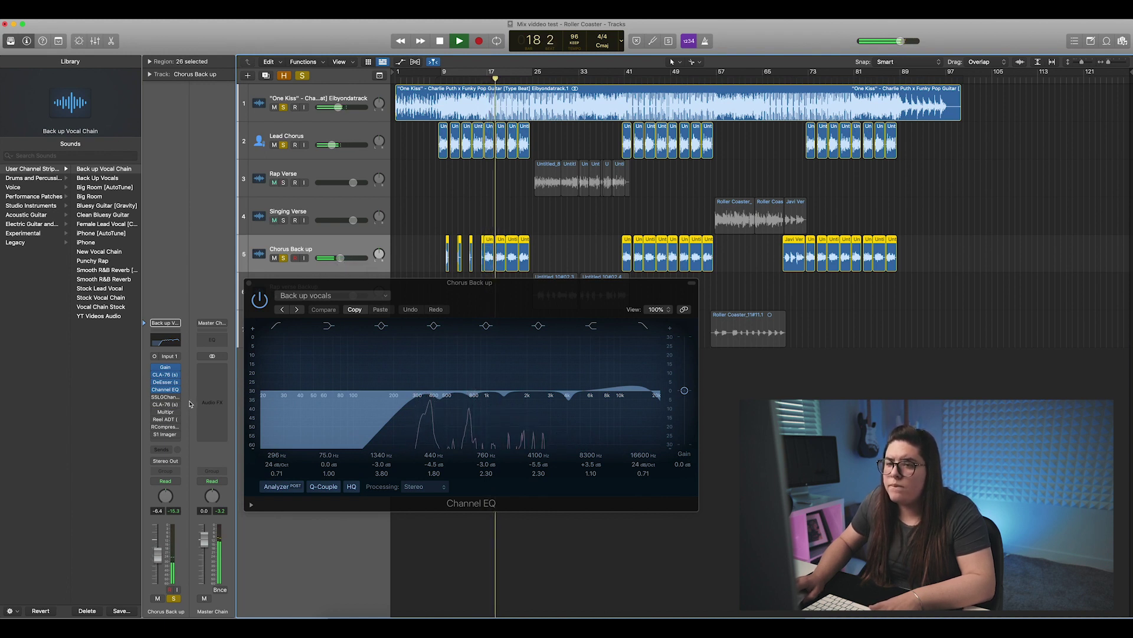
key(space)
Add Pitch Correction at the end of the Chorus Back up chain, set it to E major scale and audition the chorus
click(170, 444)
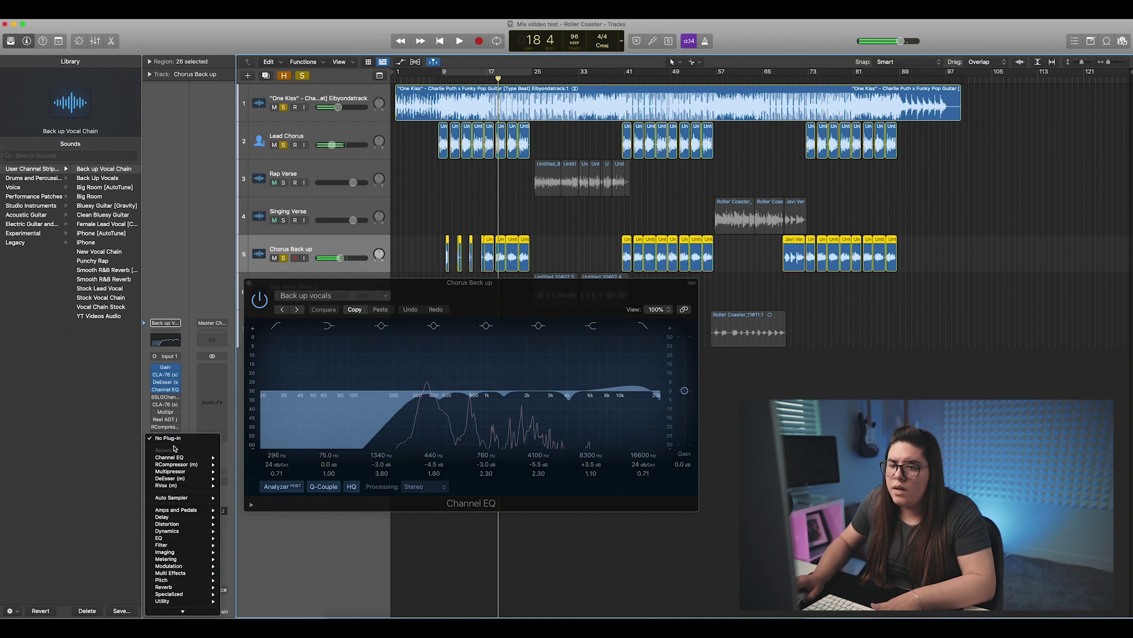
mouse_move(179, 581)
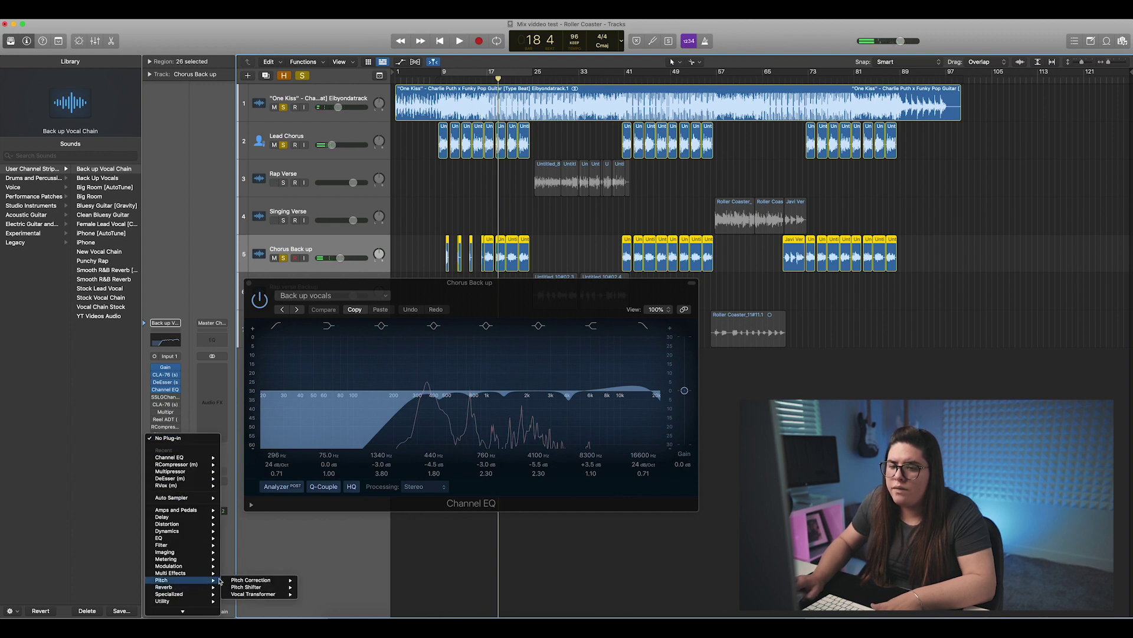
click(315, 579)
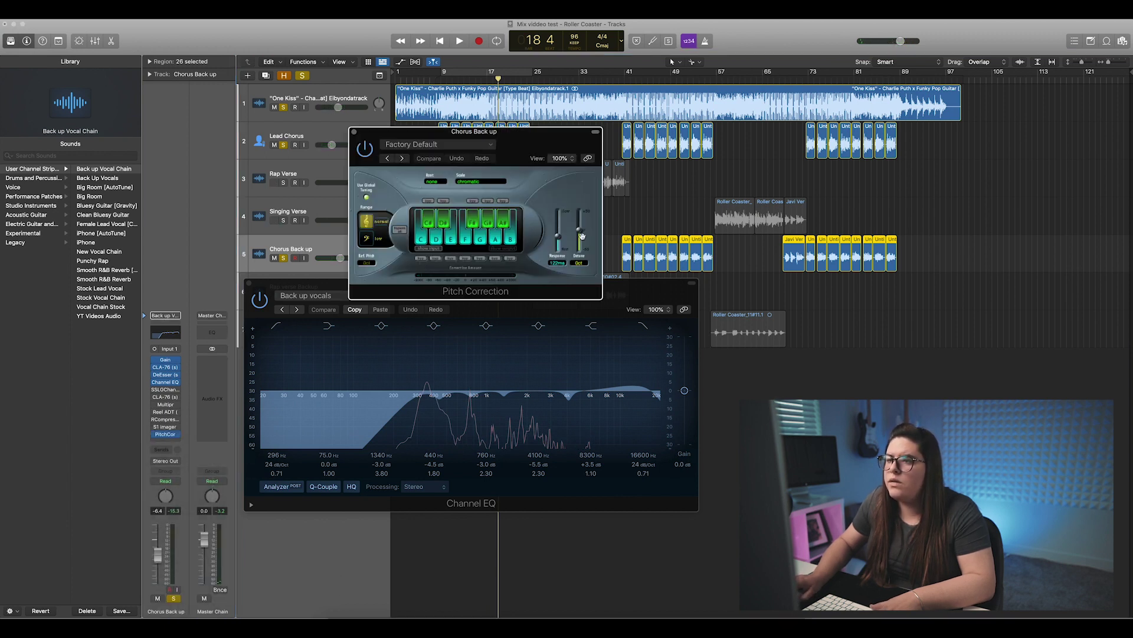
click(481, 181)
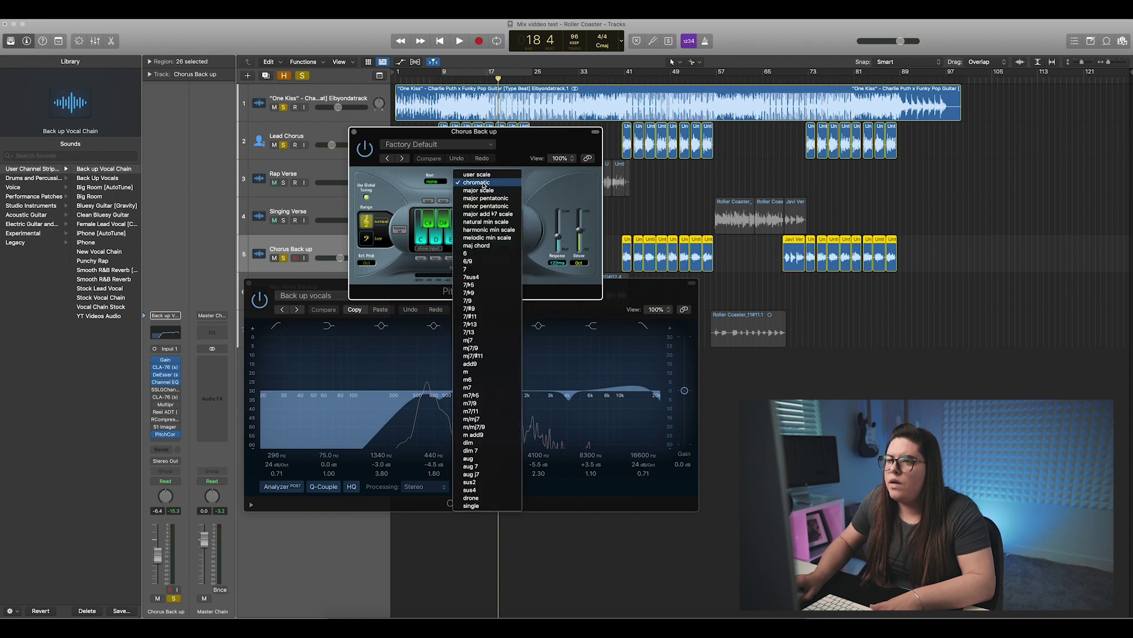
click(472, 190)
click(436, 181)
click(436, 214)
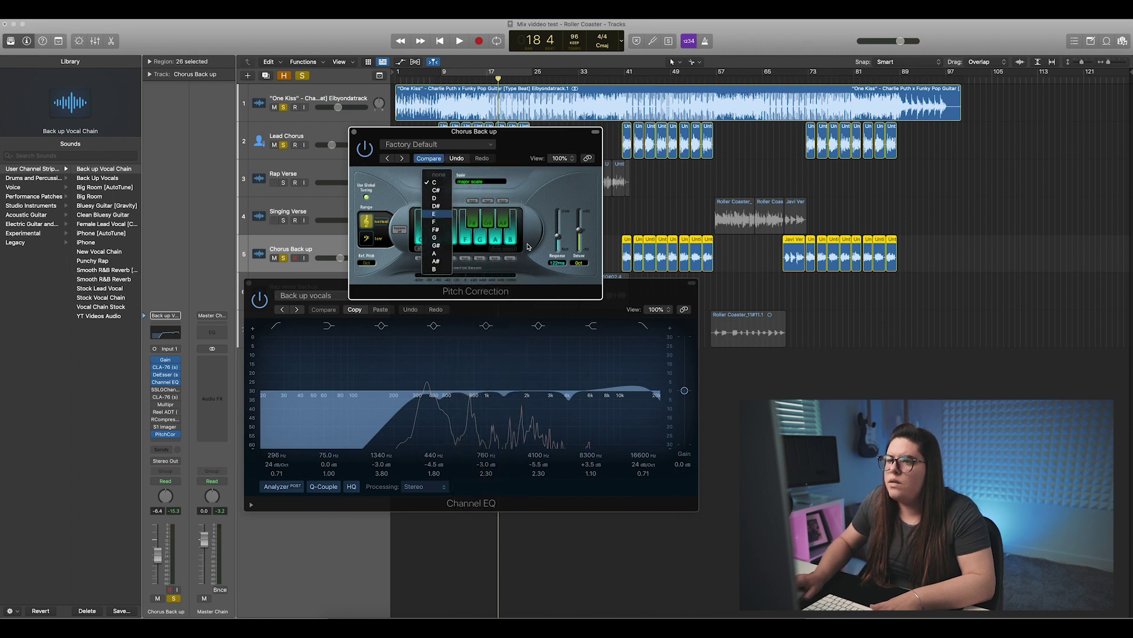
click(353, 130)
key(space)
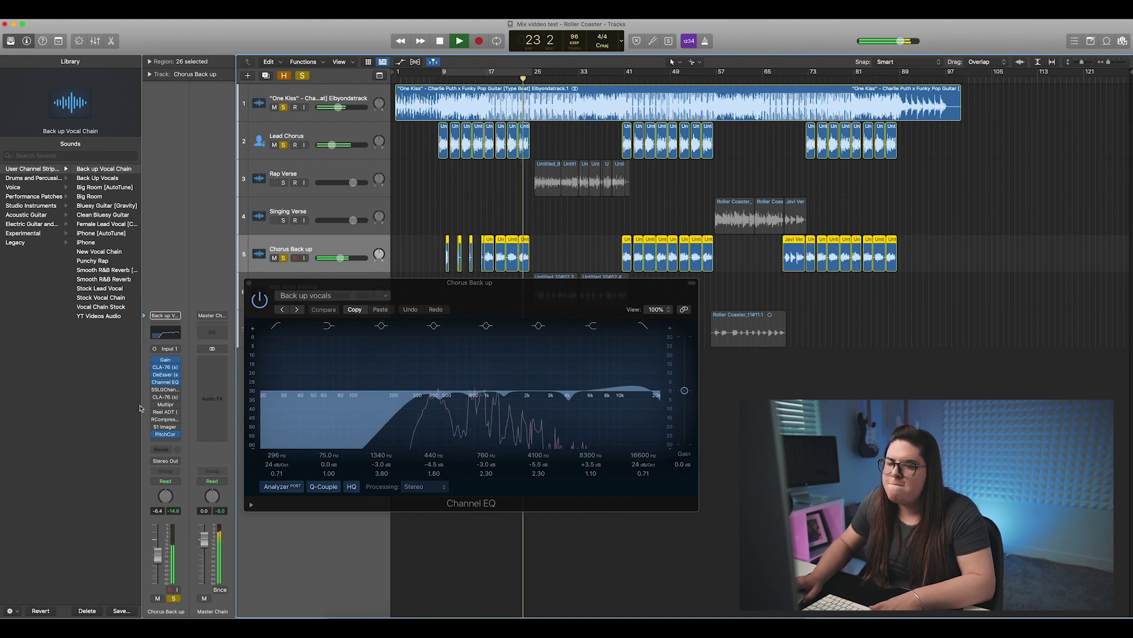
key(space)
Re-enable SSLGChannel, the second CLA-76 and the Multipressor on Chorus Back up, reviewing the SSLGChannel and CLA-76 settings
click(163, 389)
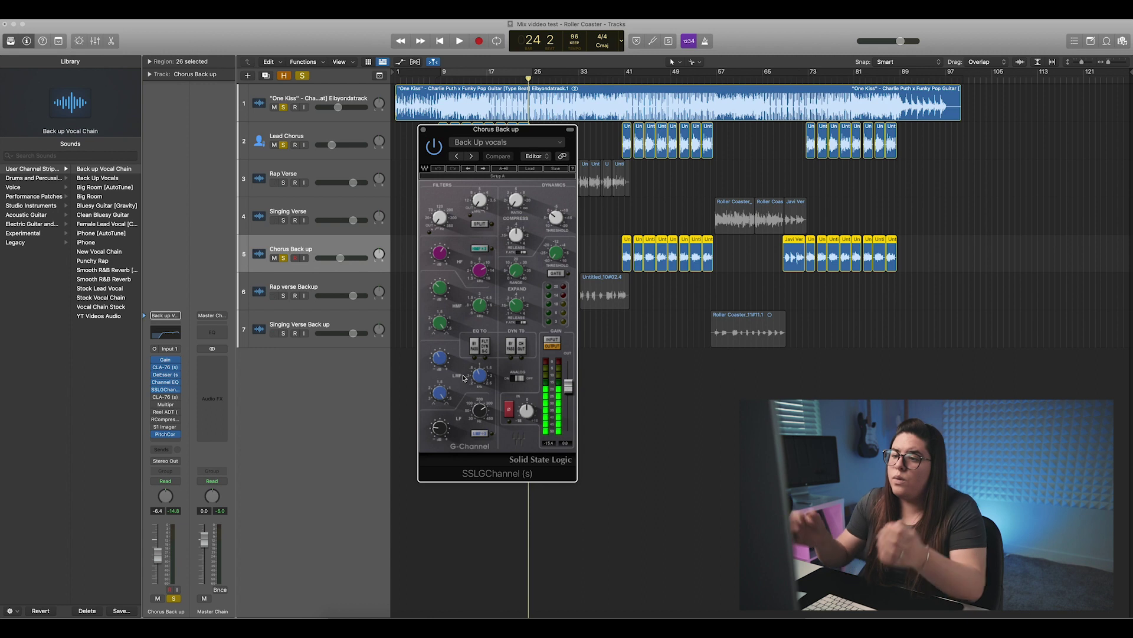
click(423, 129)
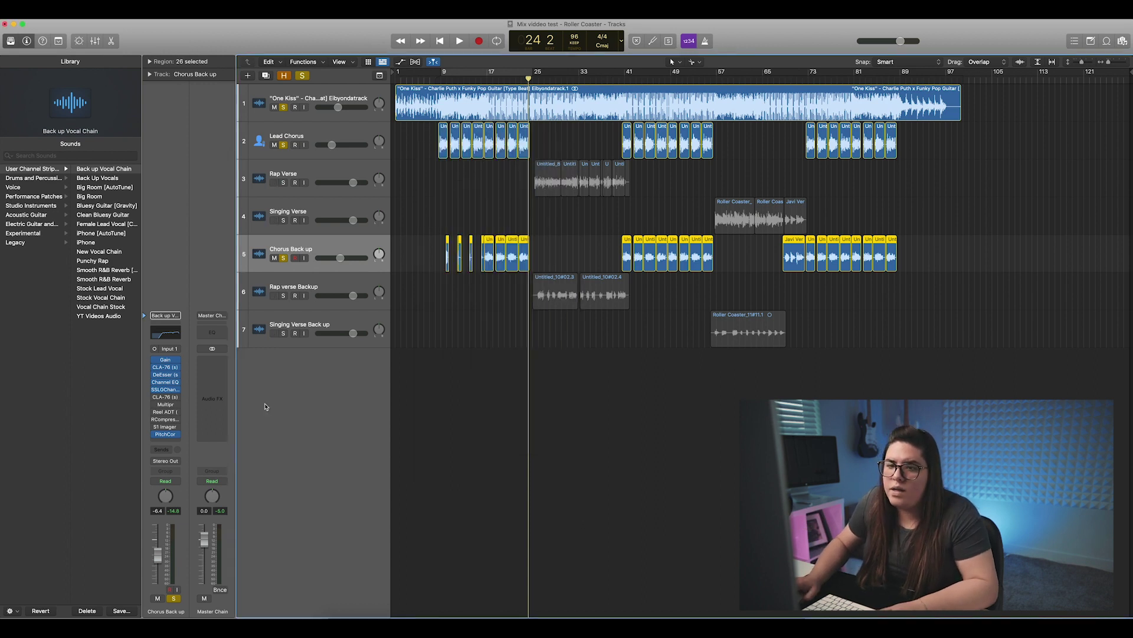
click(164, 398)
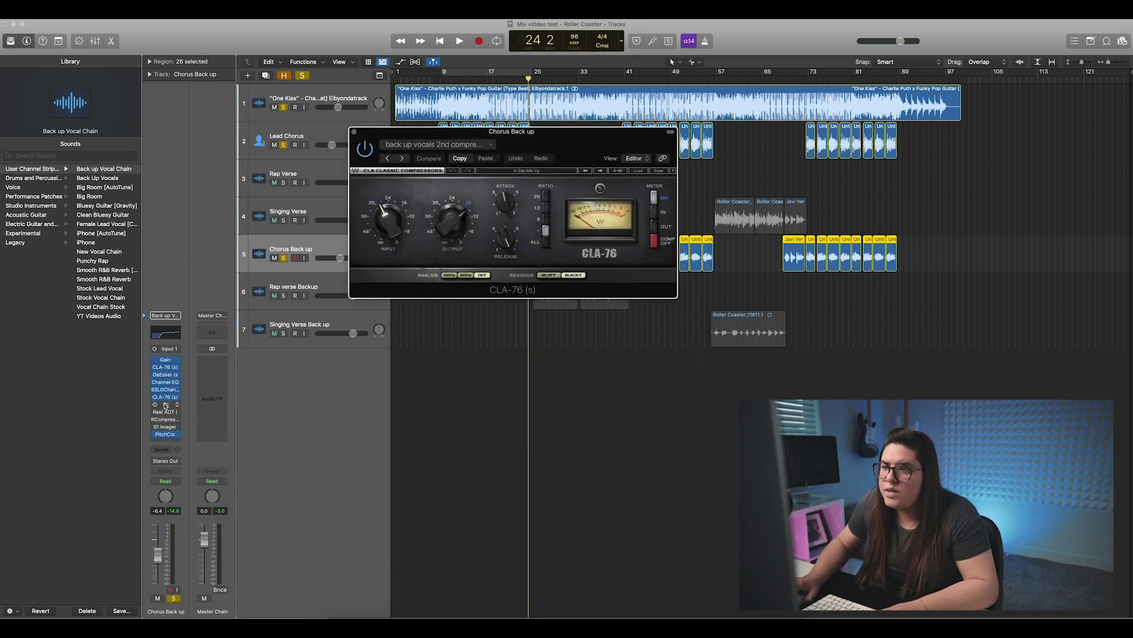
click(161, 404)
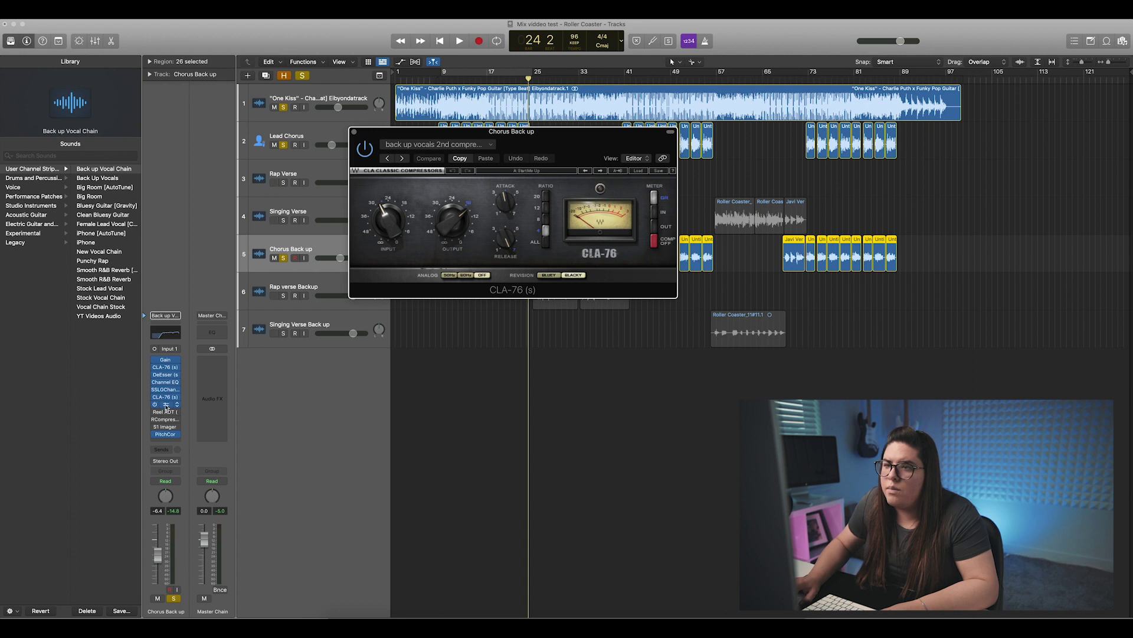
click(359, 139)
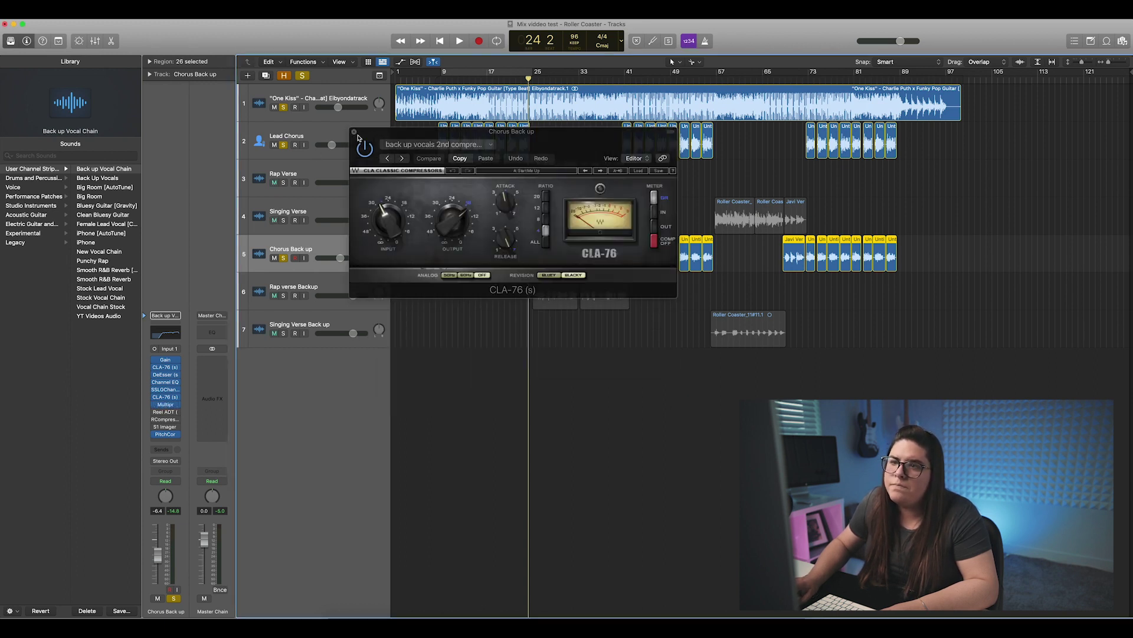
click(355, 133)
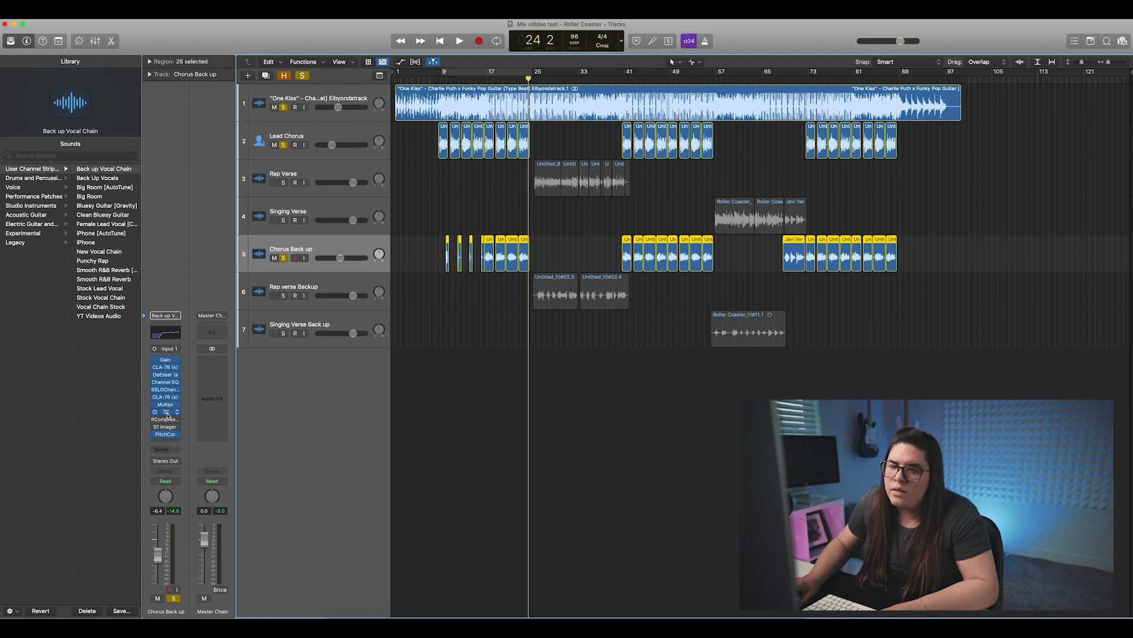
Re-enable Reel ADT, RCompressor and S1 Imager on Chorus Back up, review their settings and audition the full chain
click(166, 413)
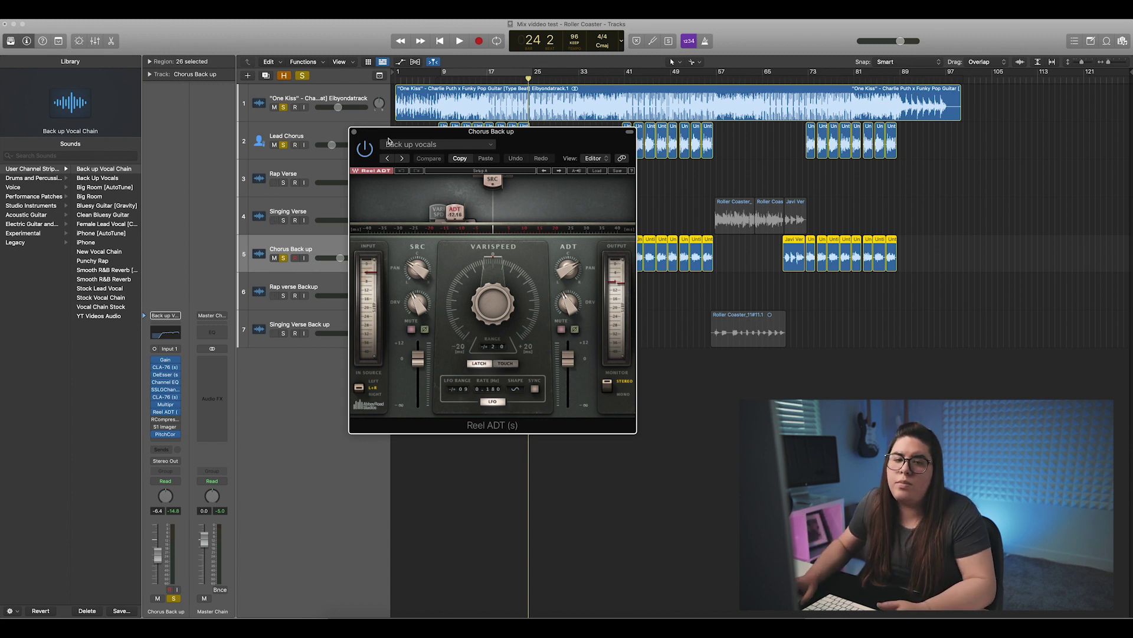
click(166, 419)
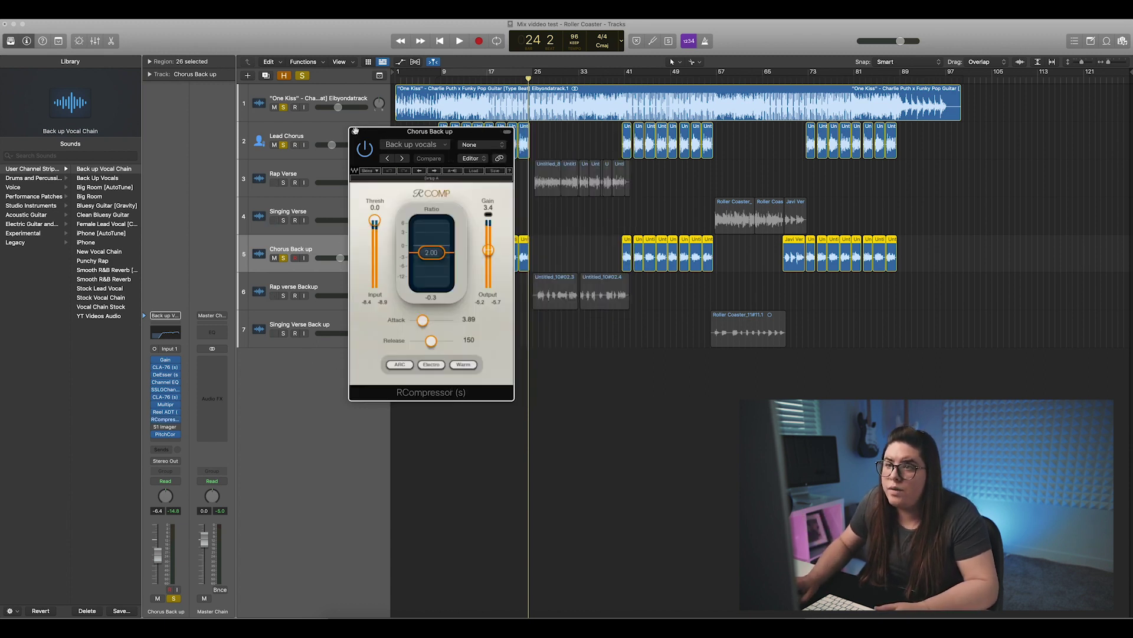
click(354, 132)
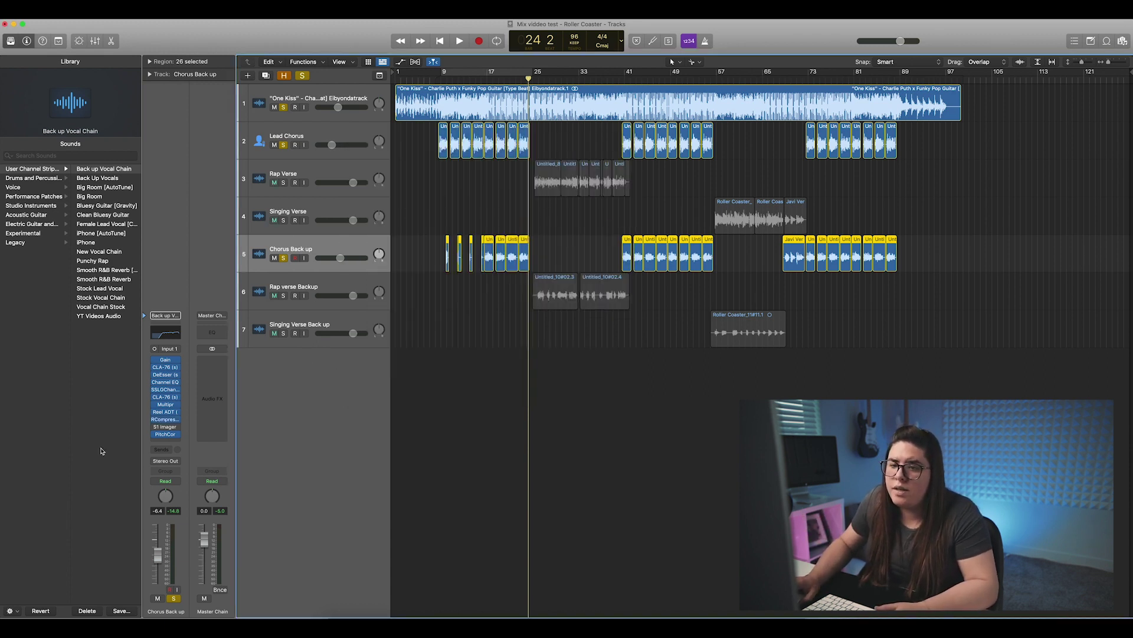
click(166, 428)
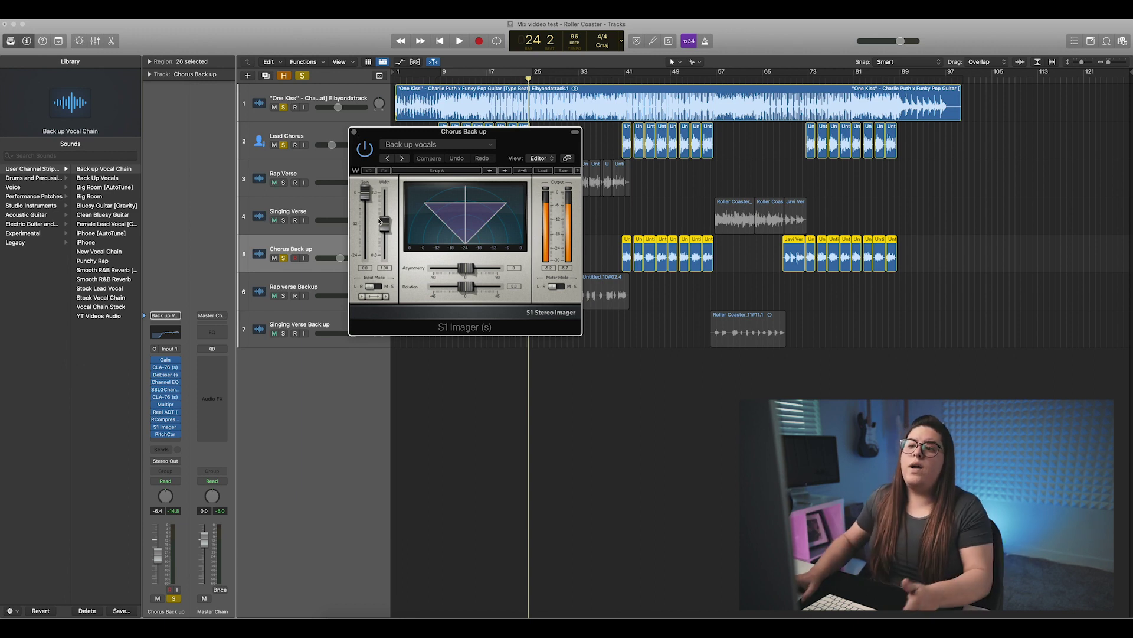
click(355, 132)
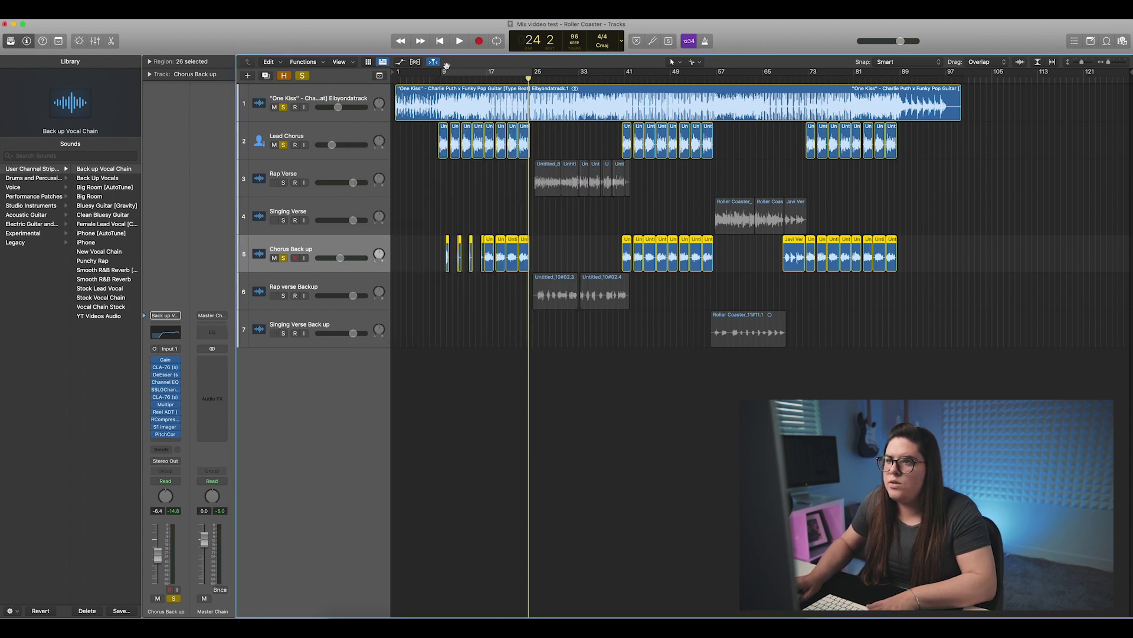
key(space)
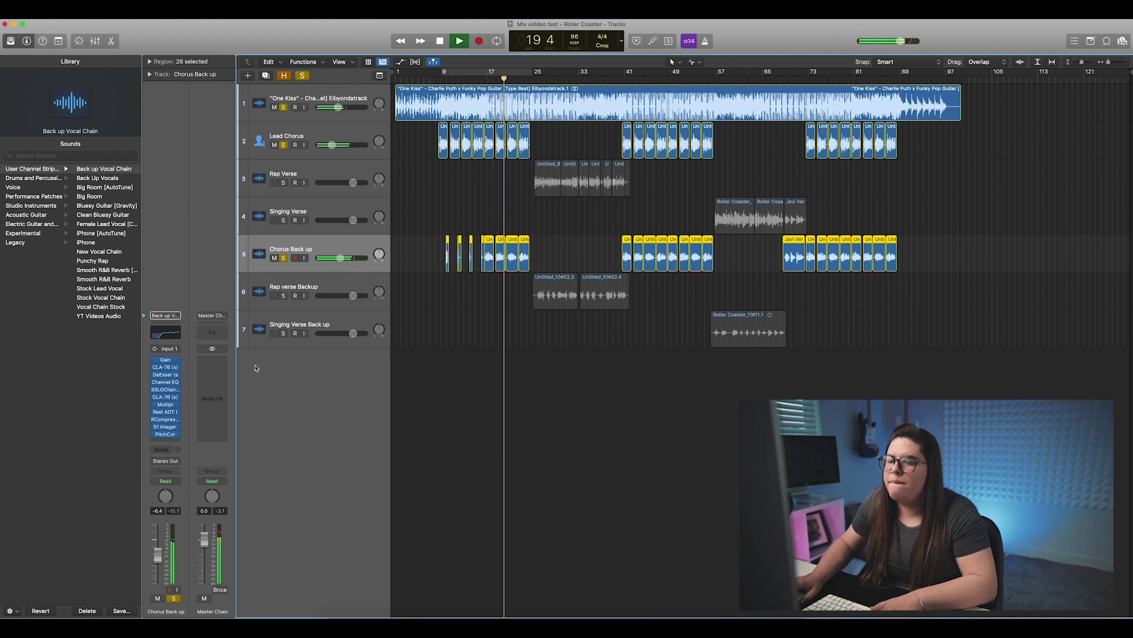
key(space)
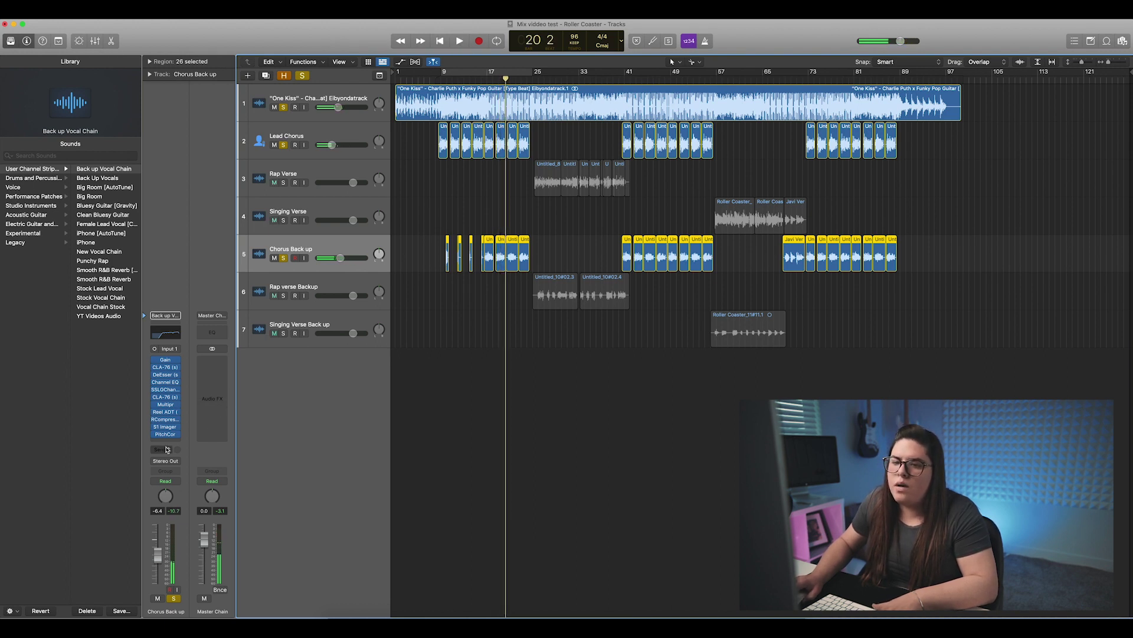
Add Bus 13 Backup Reverb and Bus 14 Backup Delay sends to Chorus Back up and raise both levels, with Bus 14 at +6.0 dB
click(166, 451)
mouse_move(171, 460)
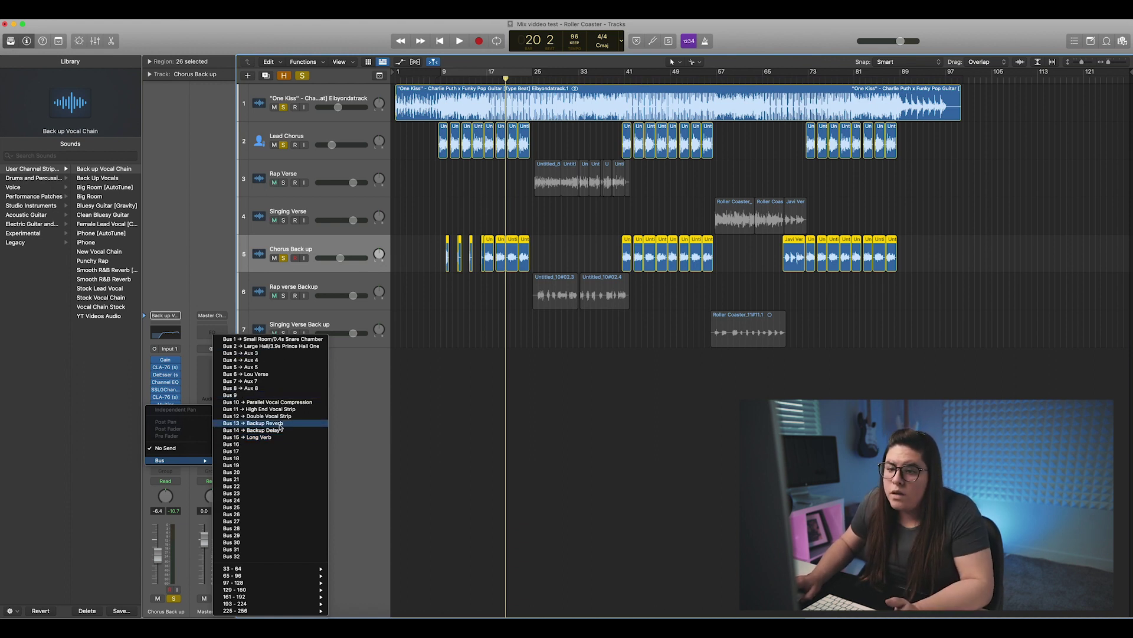
click(248, 423)
click(171, 453)
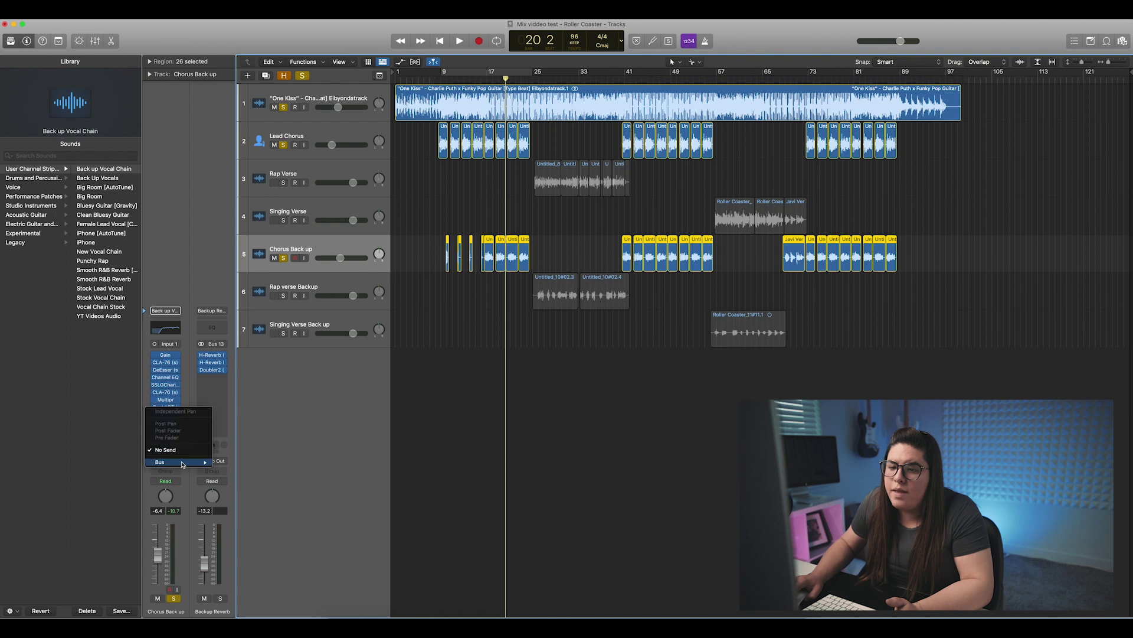
mouse_move(177, 462)
click(253, 431)
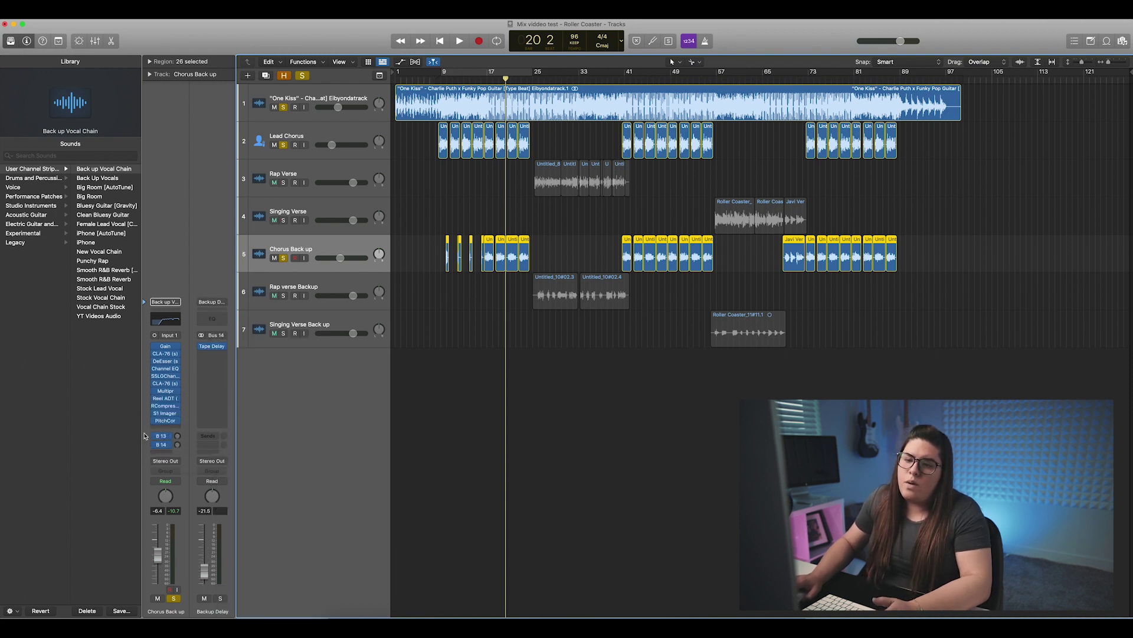
click(162, 435)
click(171, 436)
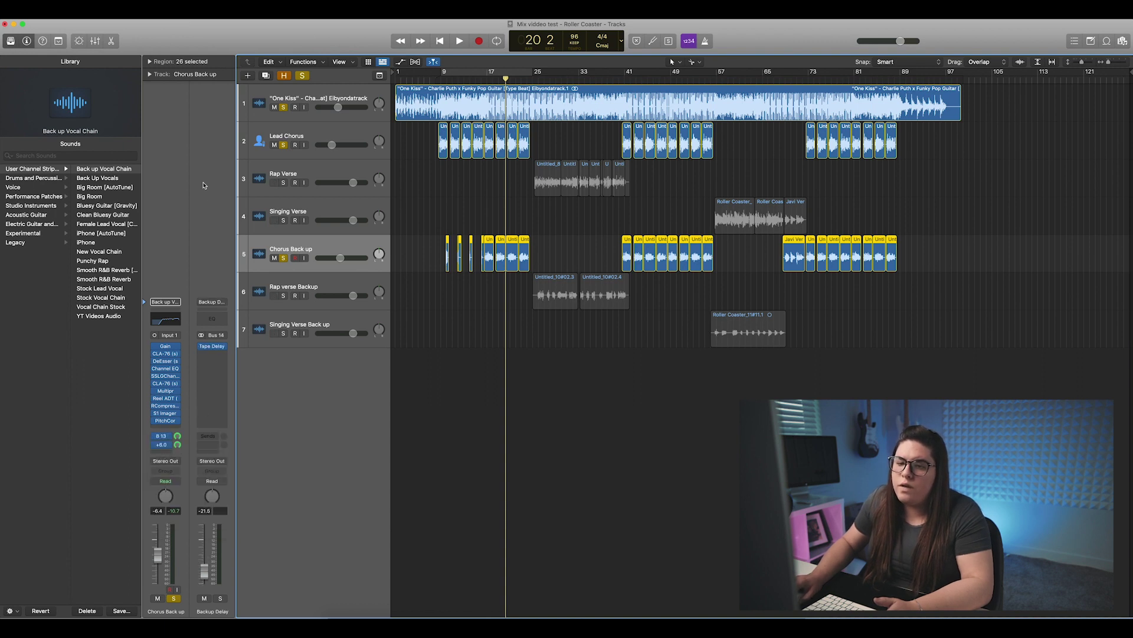
Show the mixer, play the chorus from around bar 15 and lower the Chorus Back up volume to -8.2 dB
key(x)
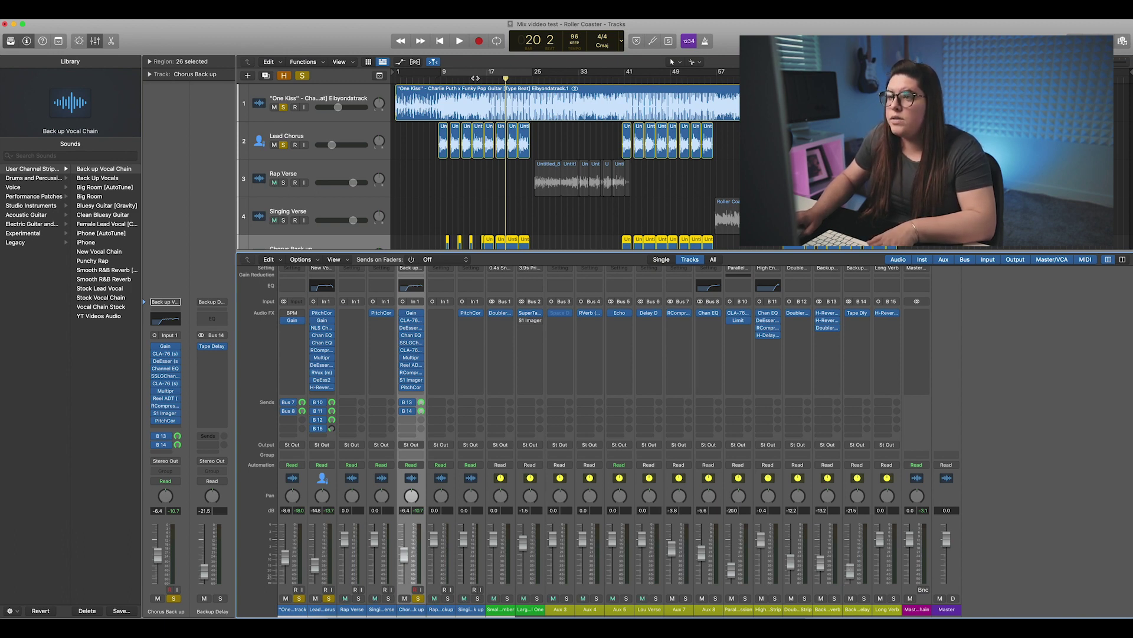
click(479, 78)
key(space)
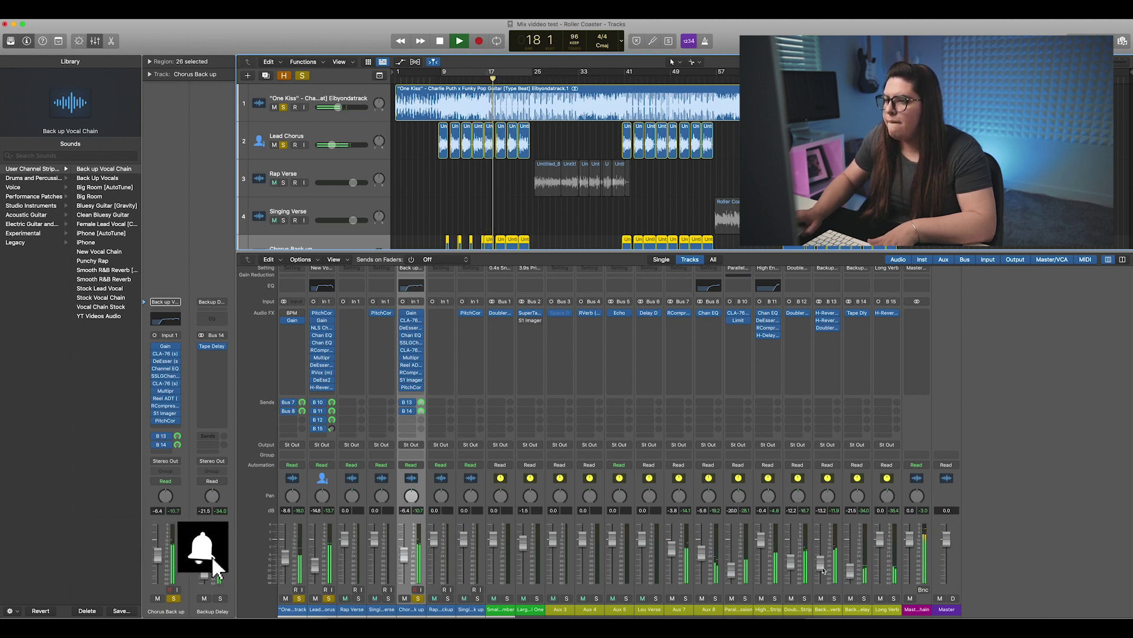
scroll(391, 226, down, 1)
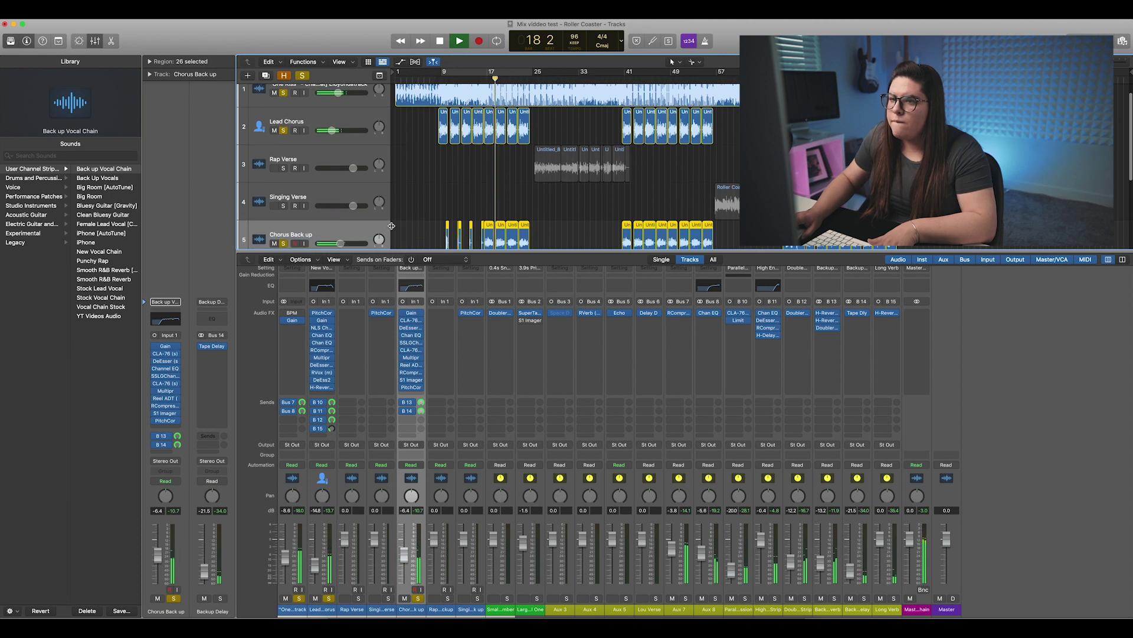
click(284, 94)
scroll(304, 114, down, 3)
drag(340, 165, 337, 169)
scroll(323, 161, up, 2)
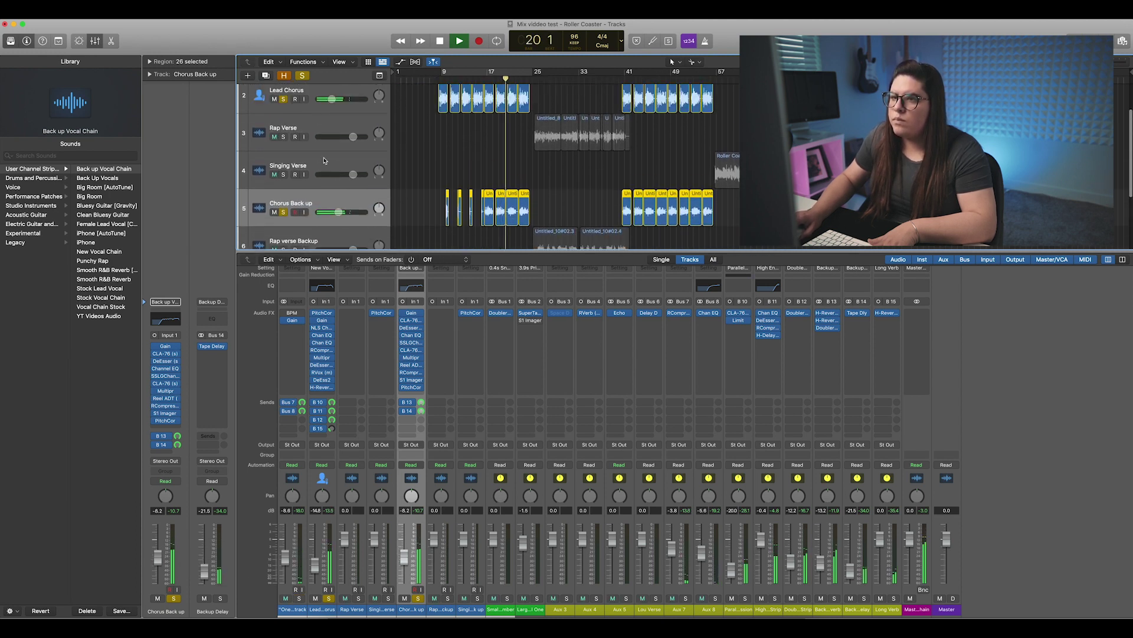
scroll(284, 105, up, 1)
click(284, 107)
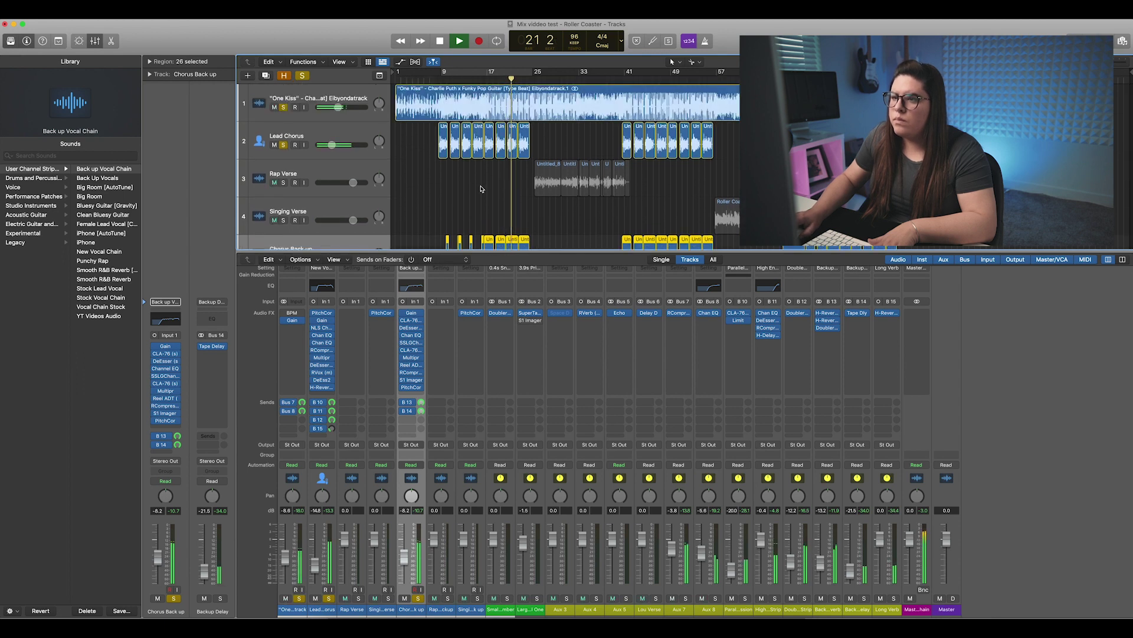
Lower the Chorus Back up volume further to -11.0 dB against the lead and beat, and hide the mixer
scroll(481, 189, down, 1)
drag(345, 216, 339, 216)
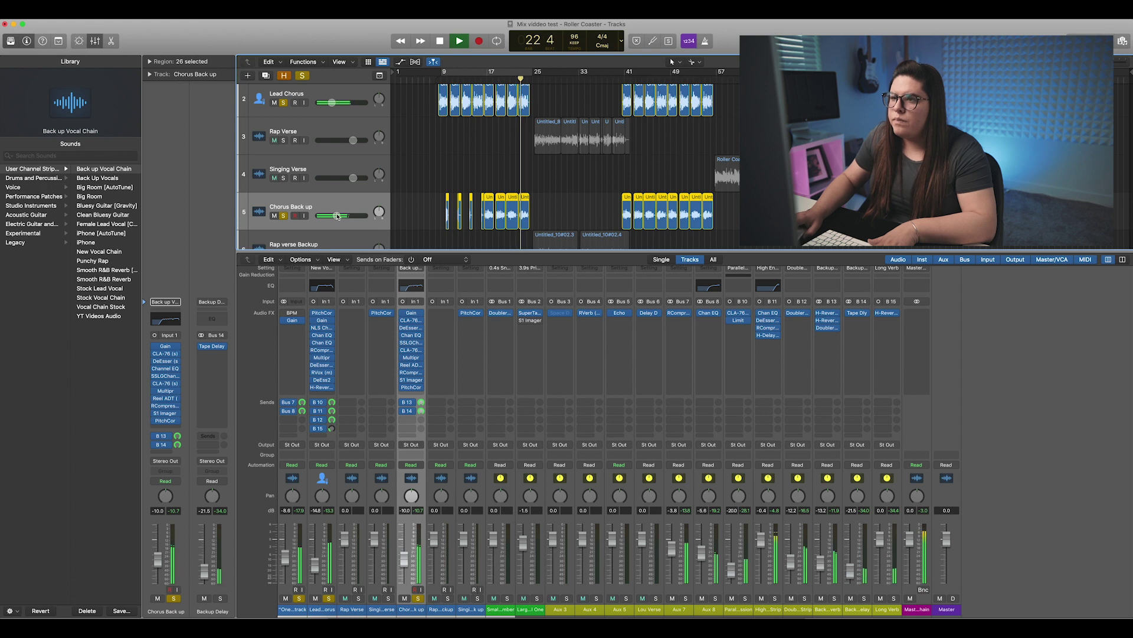
drag(338, 216, 336, 217)
scroll(460, 201, down, 2)
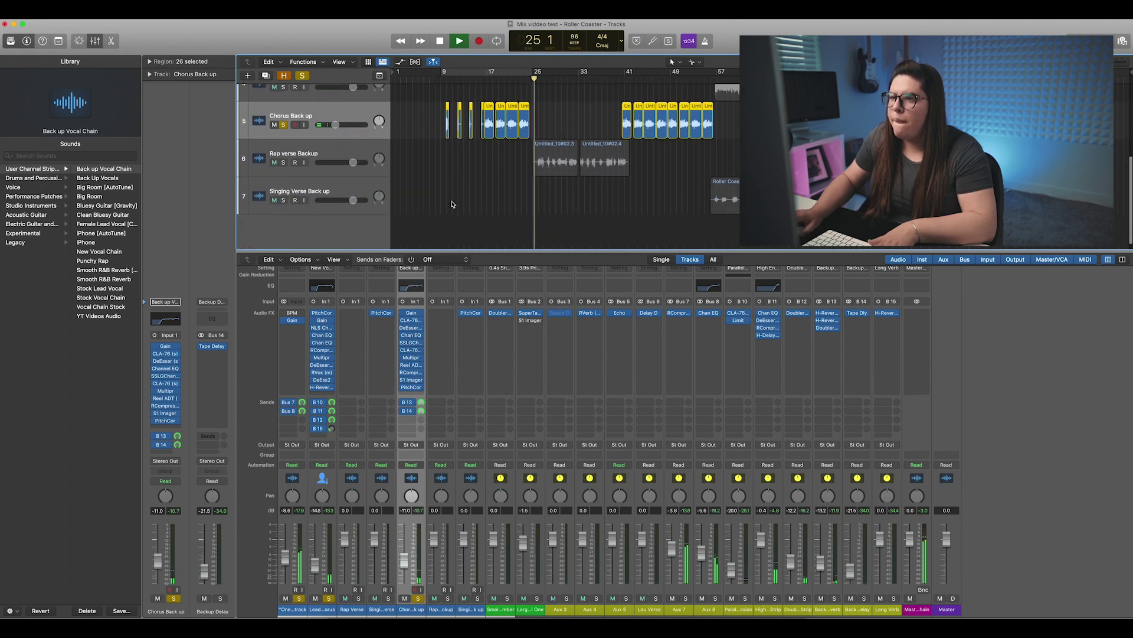
scroll(459, 202, up, 4)
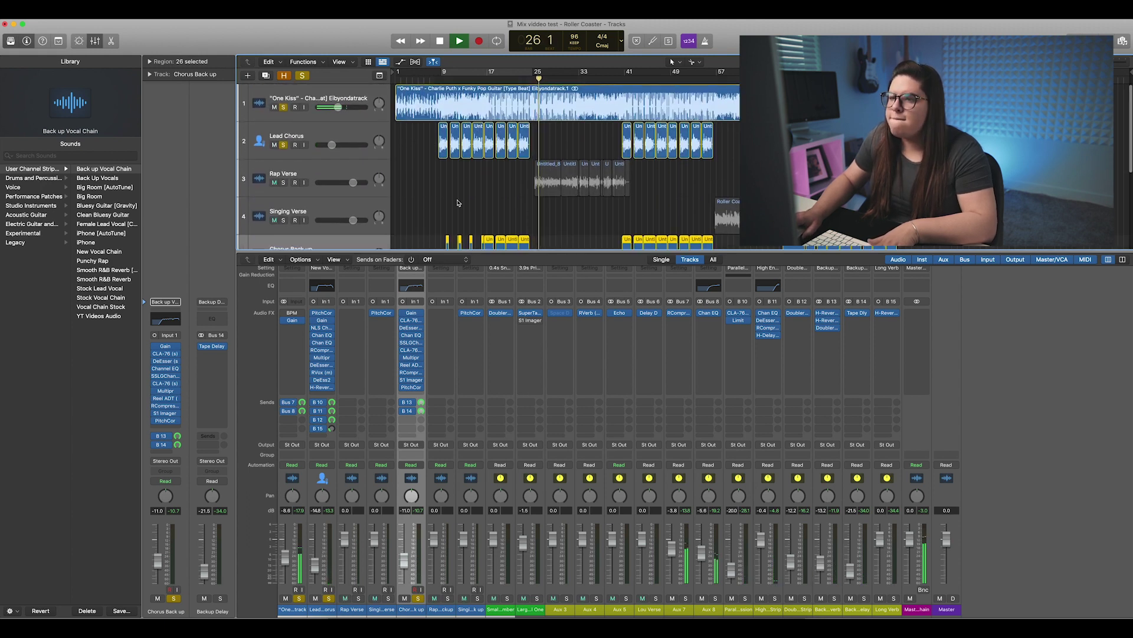
scroll(458, 203, down, 2)
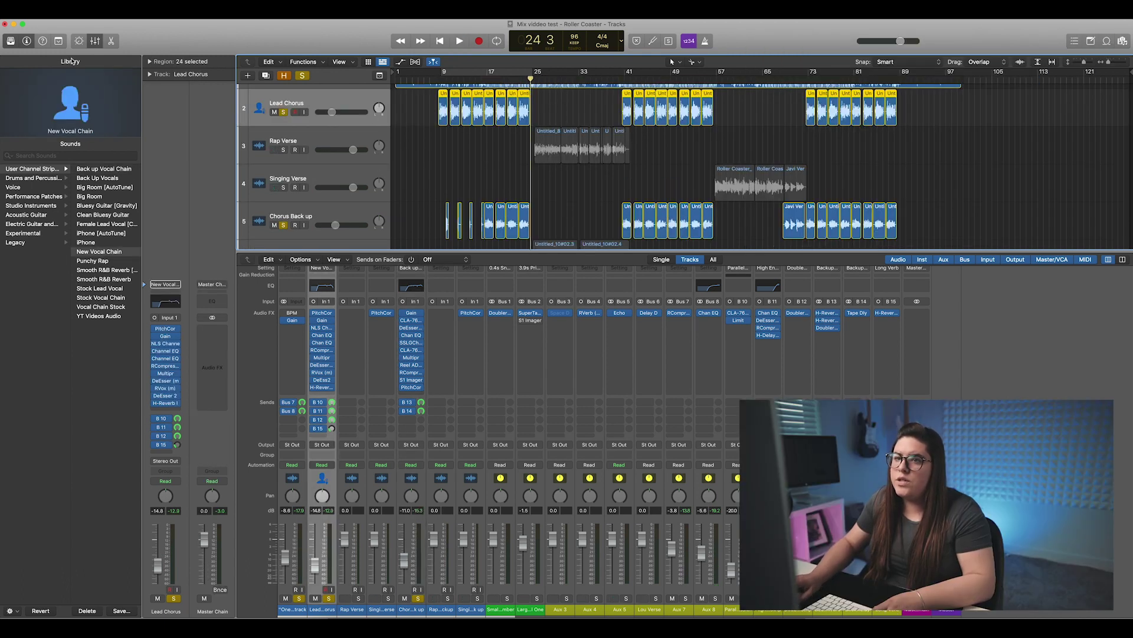
click(93, 42)
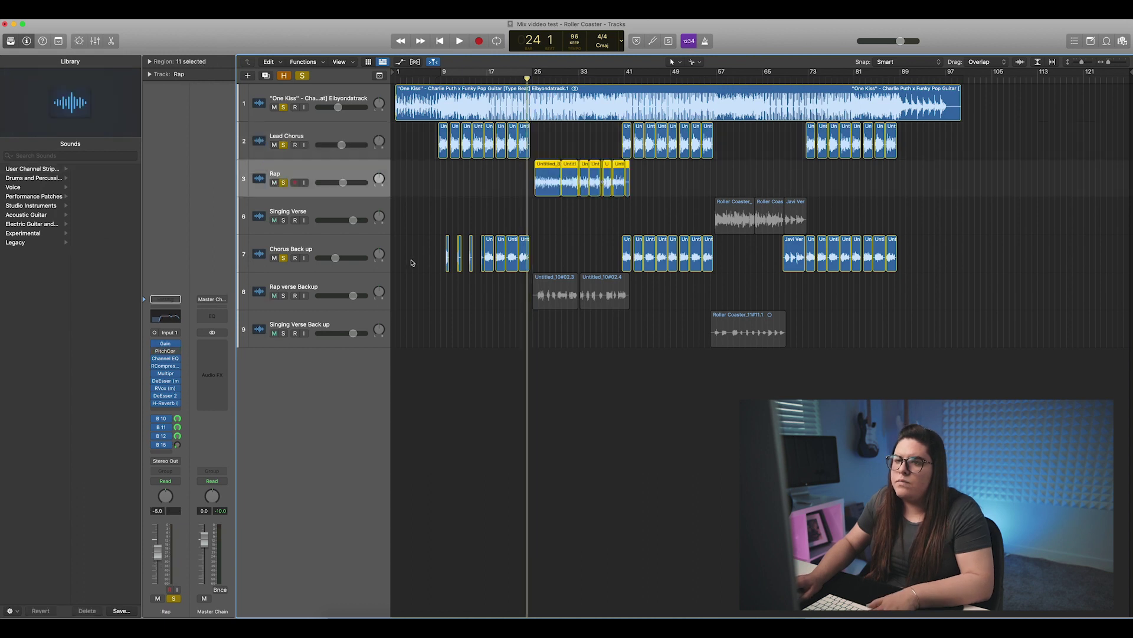
Play into the rap verse and open H-Reverb on Rap and Lead Chorus, placing the two plug-in windows side by side
key(space)
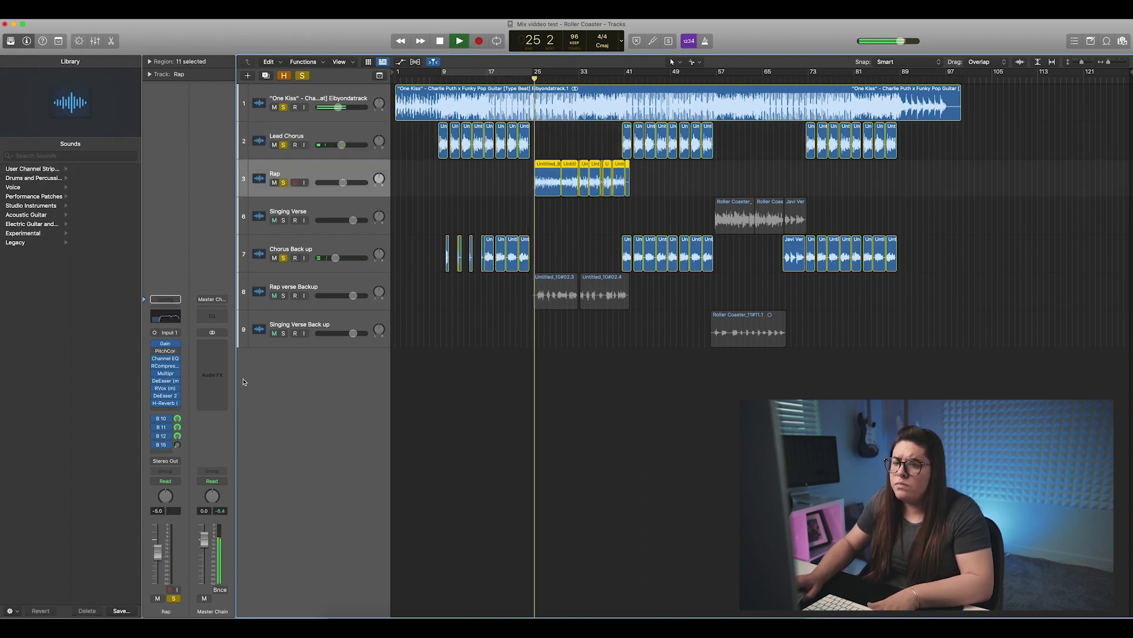
click(165, 403)
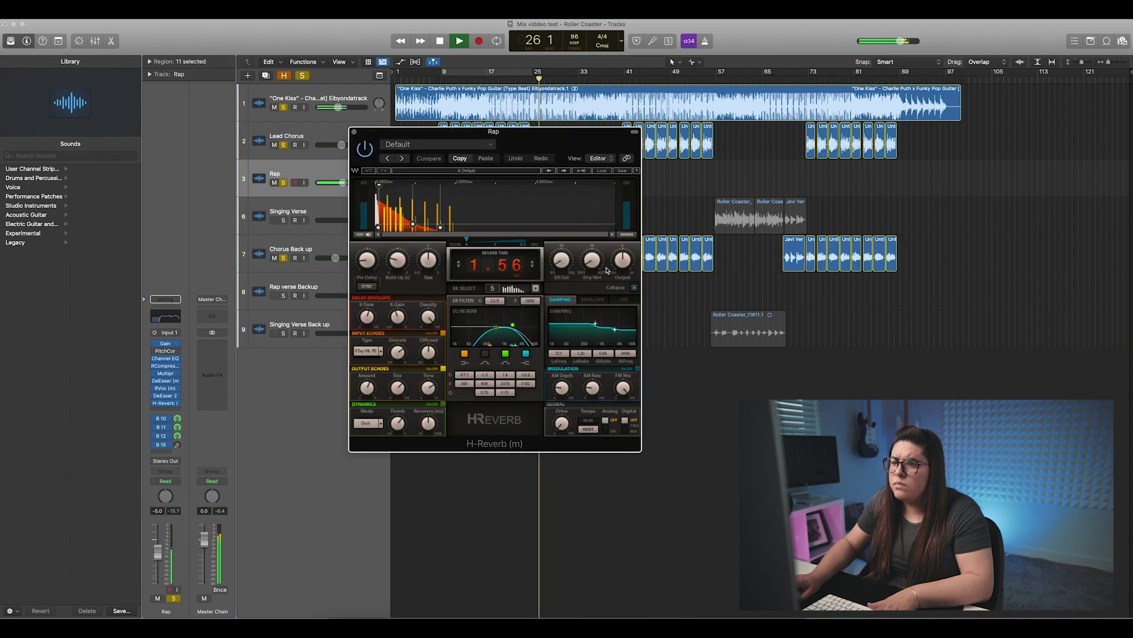
drag(541, 139, 732, 215)
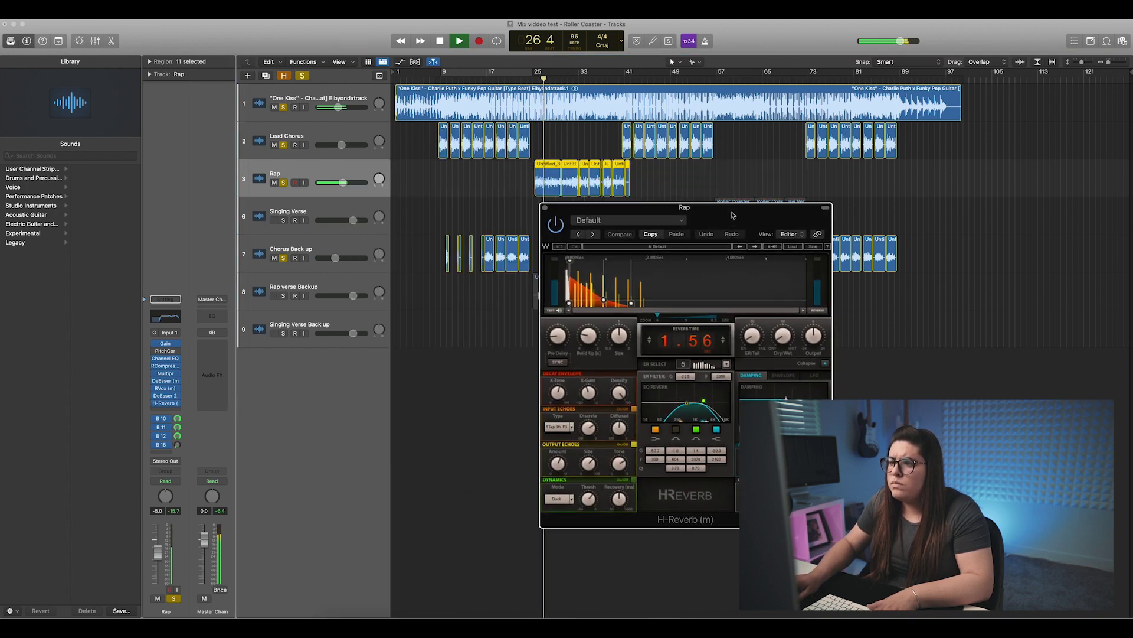
click(345, 133)
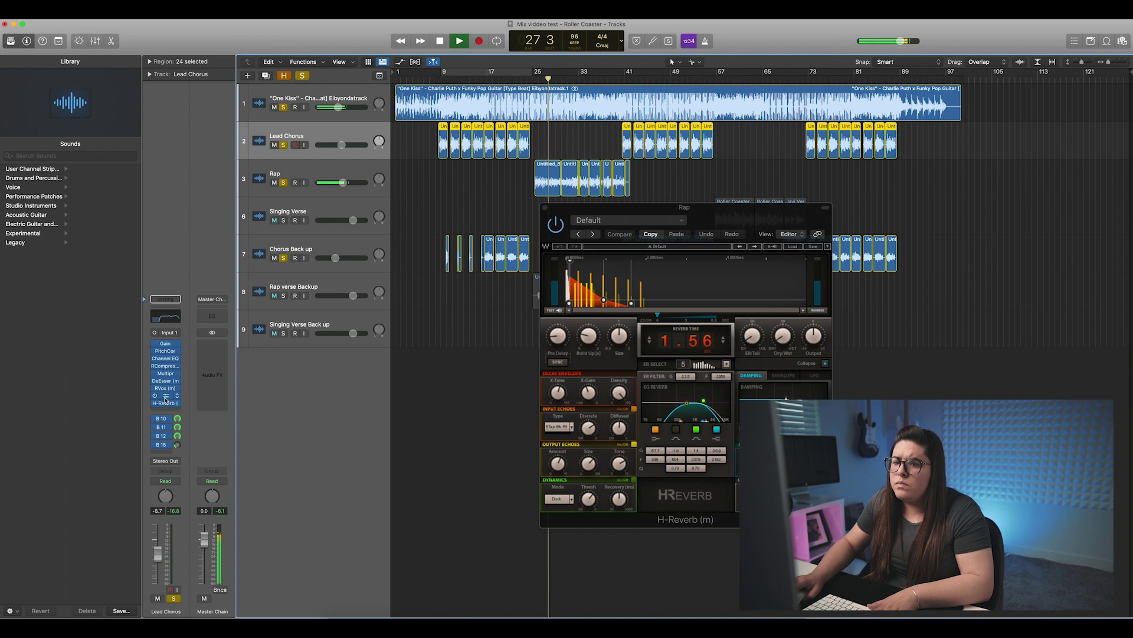
click(166, 404)
drag(515, 144, 405, 213)
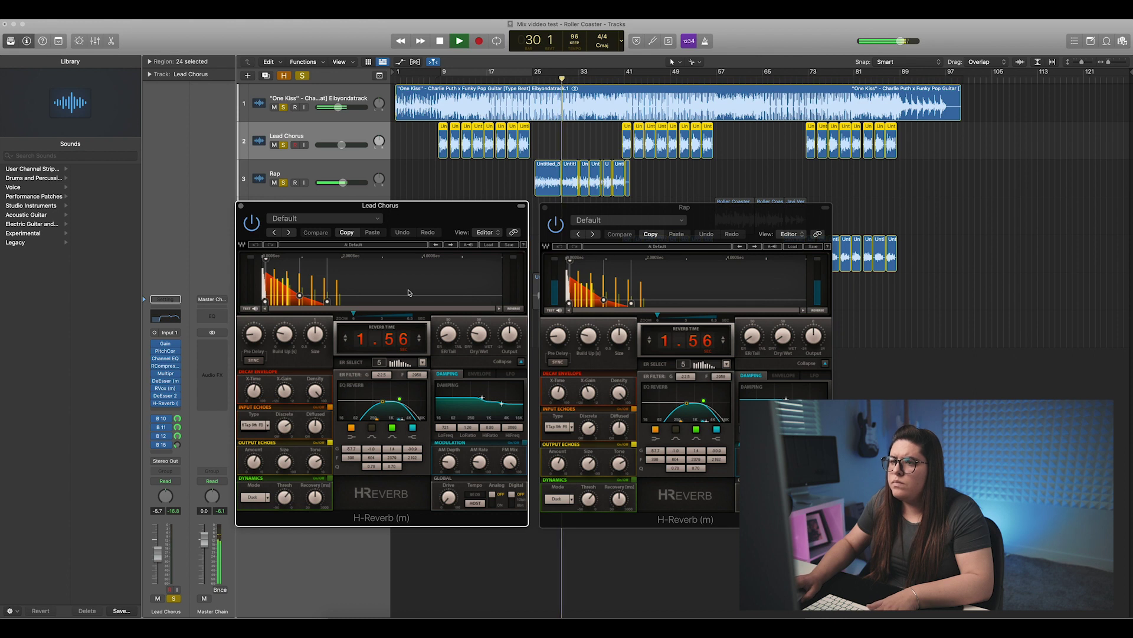
Switch between Rap and Lead Chorus and audition the lead chorus with both H-Reverb windows open
click(352, 171)
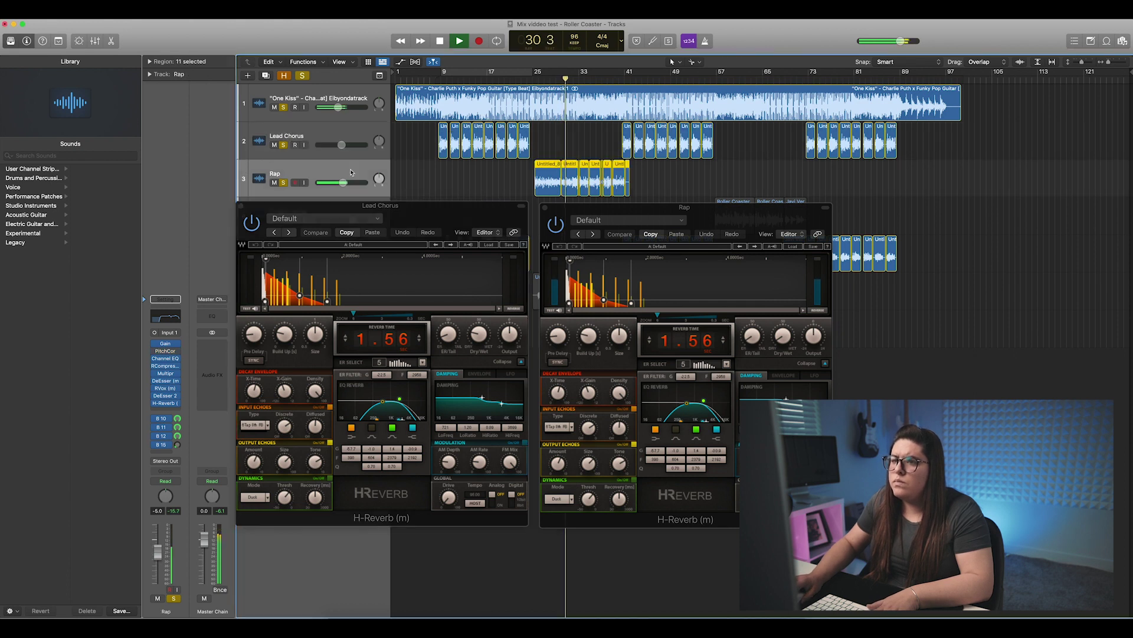
click(340, 125)
key(space)
key(space)
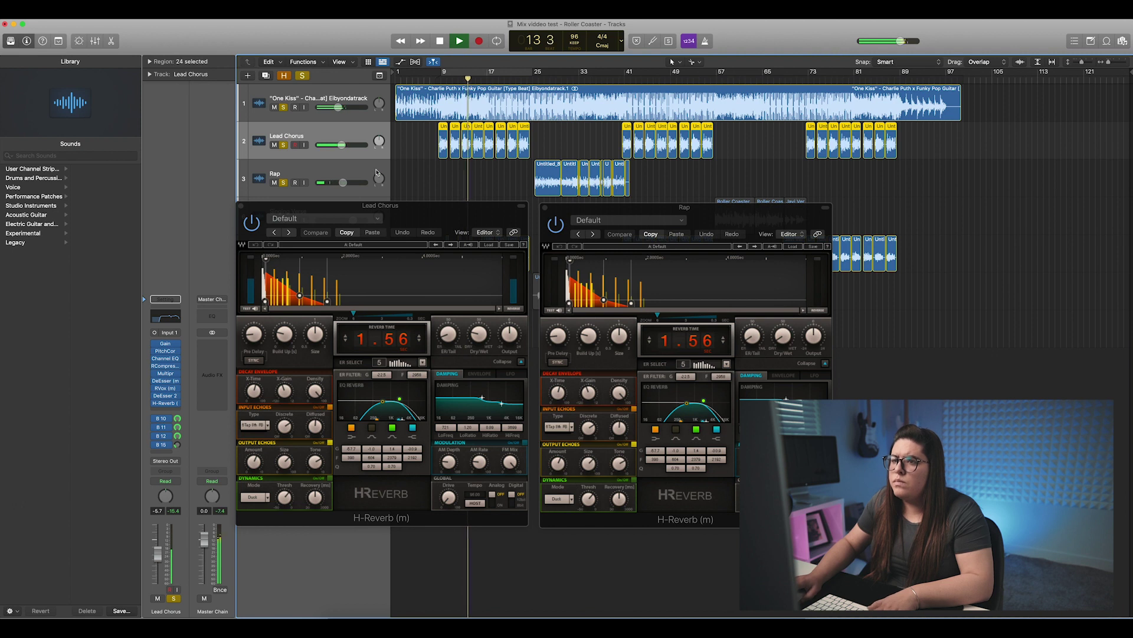
key(space)
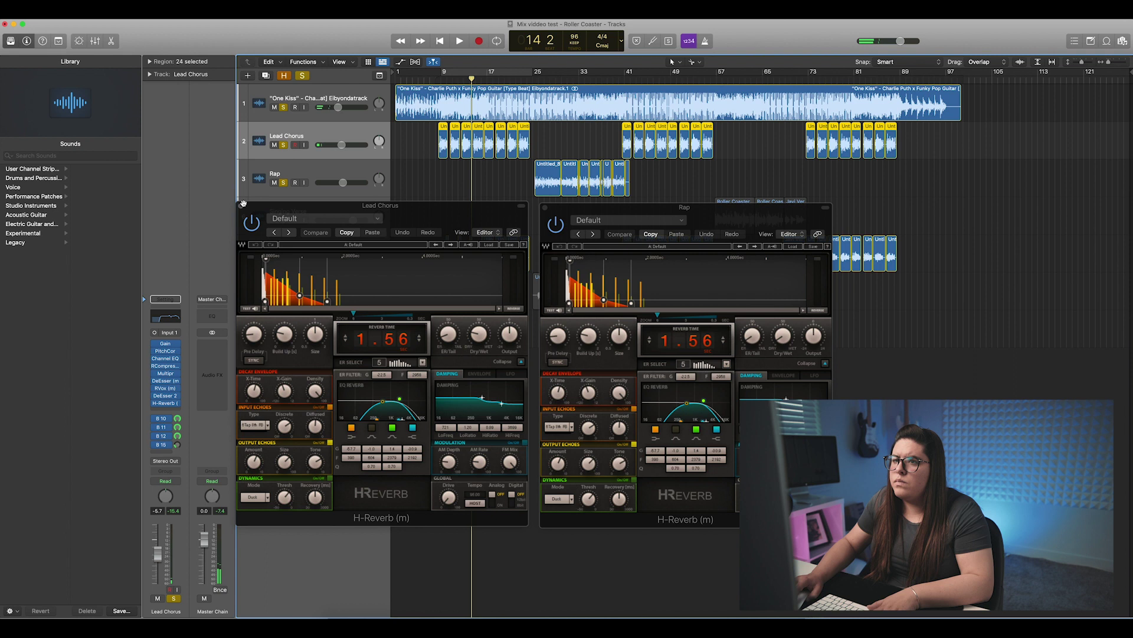
Lower the "One Kiss" beat track's volume slightly while playing the lead chorus
drag(338, 106, 336, 107)
key(space)
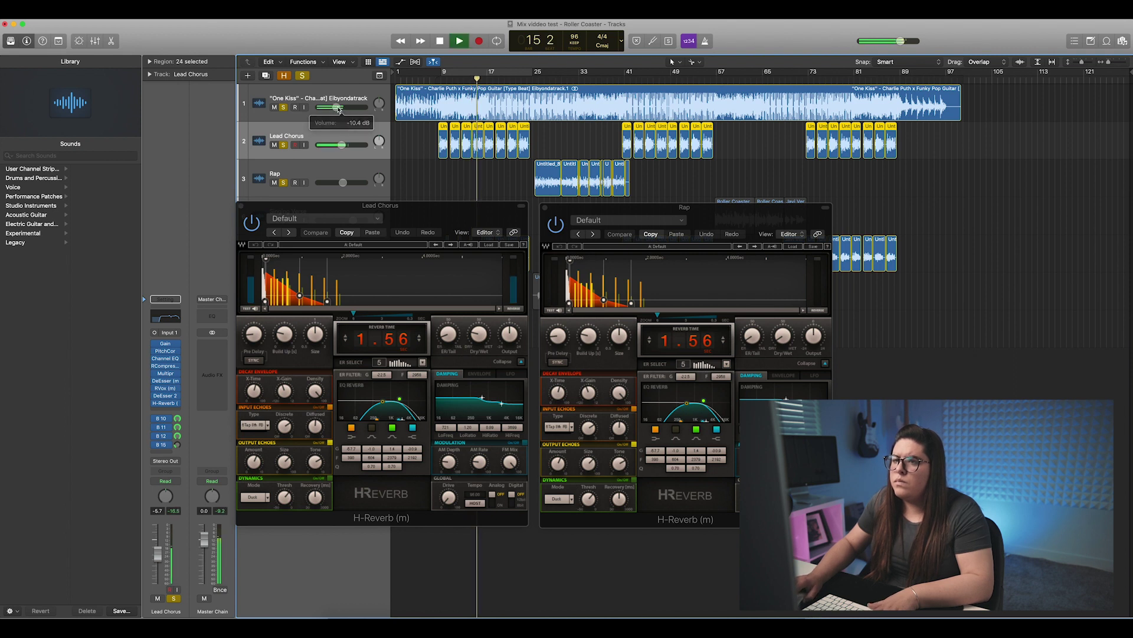
drag(338, 109, 335, 109)
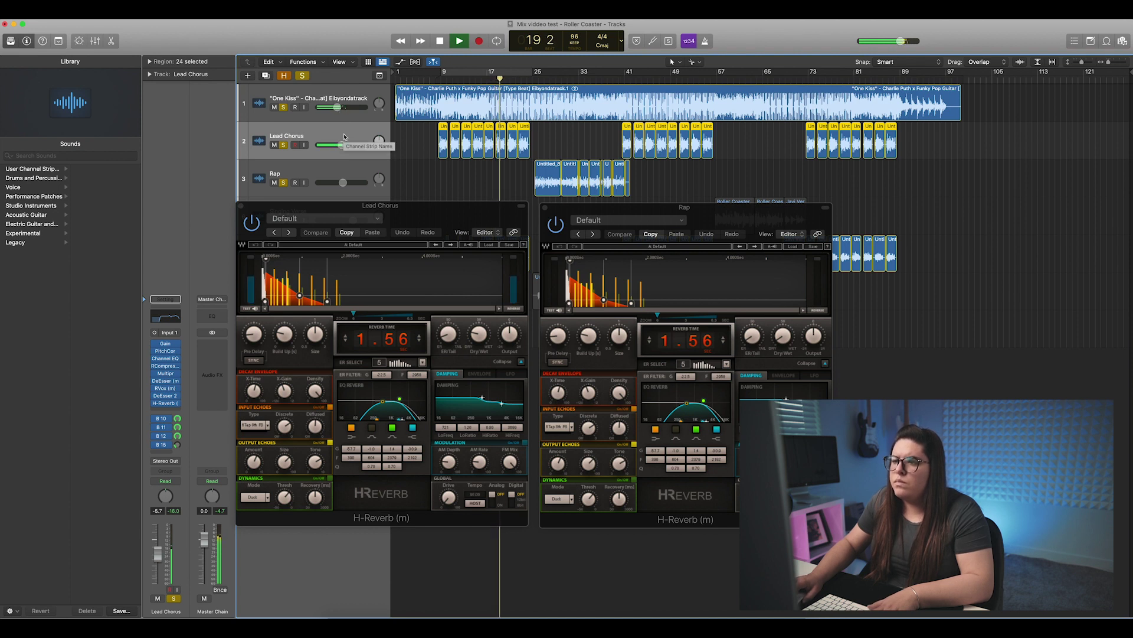
Compare the Dry/Wet settings of the Rap and Lead Chorus H-Reverbs and close both plug-in windows
click(341, 232)
click(263, 208)
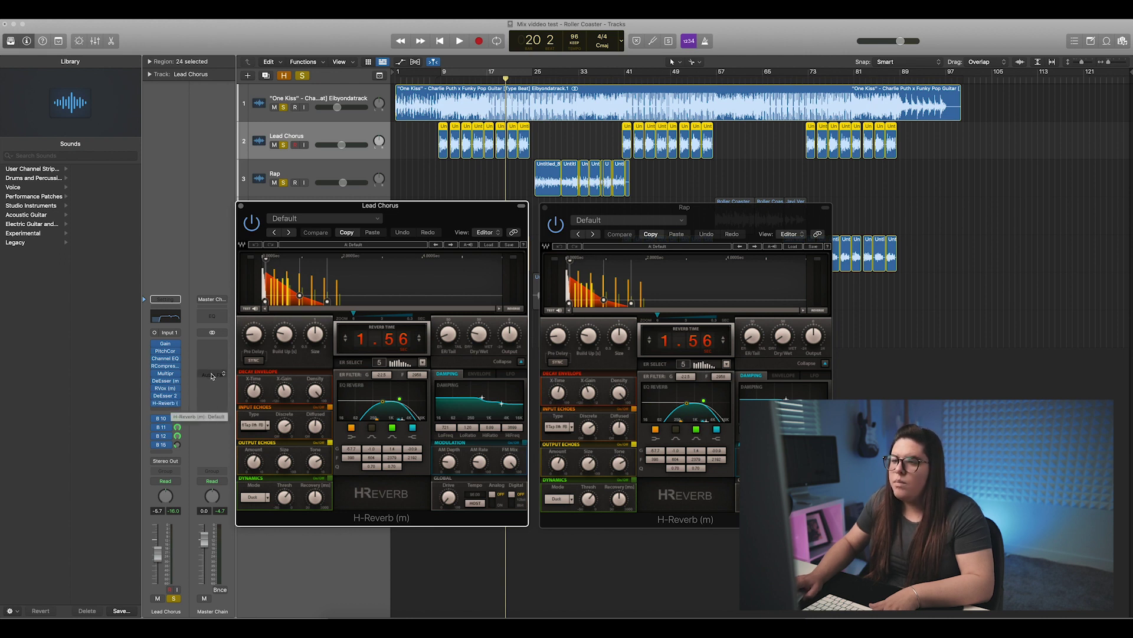
click(783, 338)
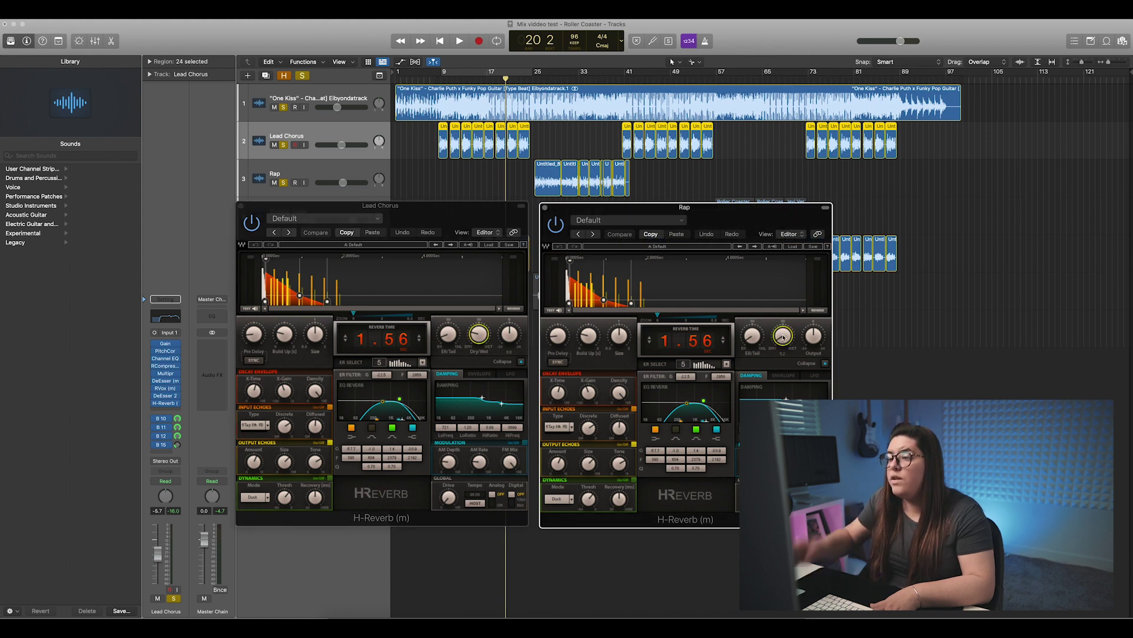
click(479, 336)
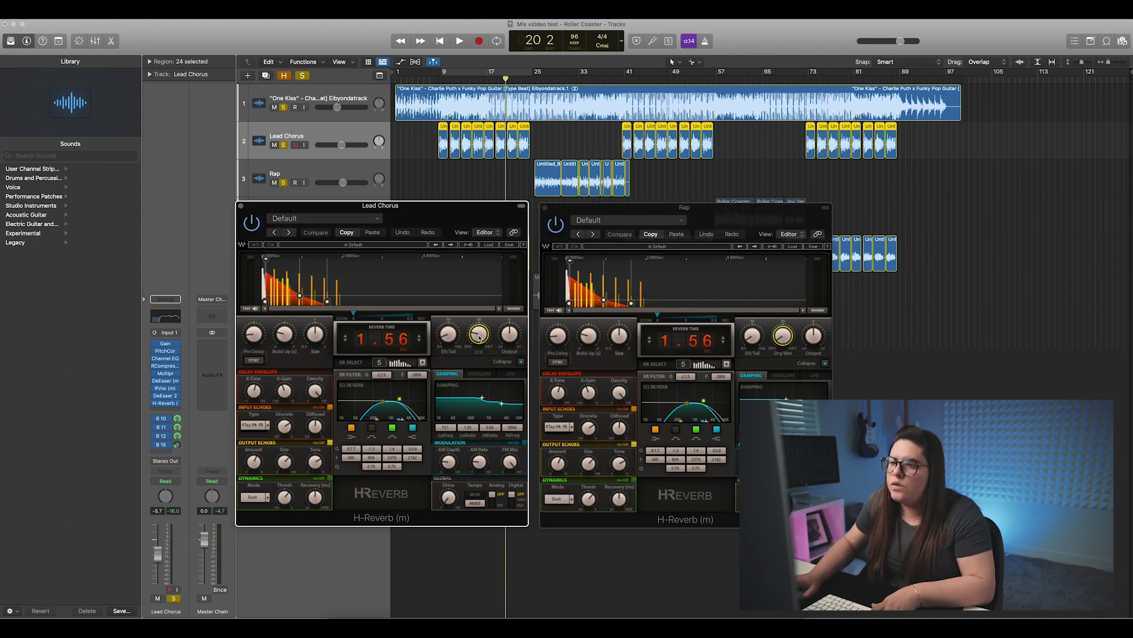
click(241, 207)
click(544, 208)
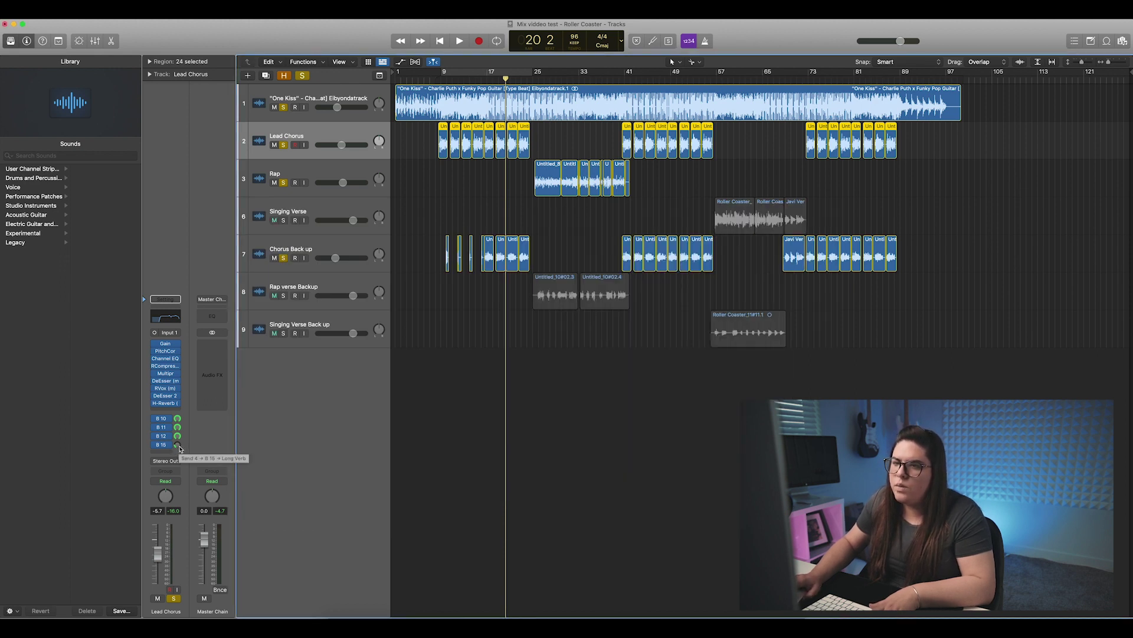
Select the Rap track and audition the rap verse from bar 25
click(307, 170)
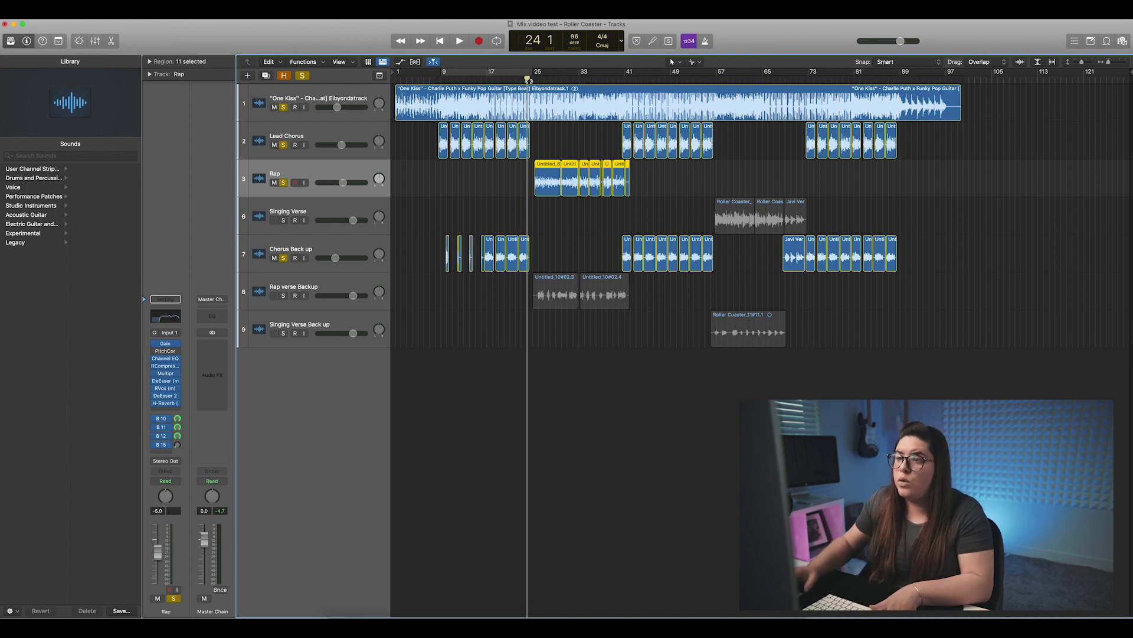
click(534, 78)
key(space)
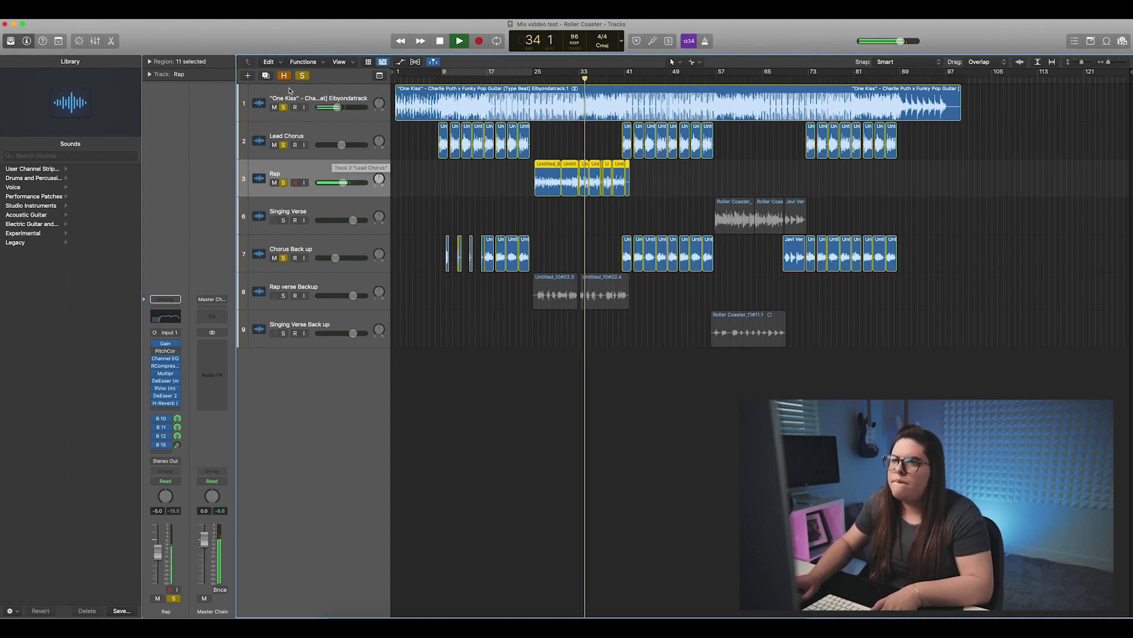
key(space)
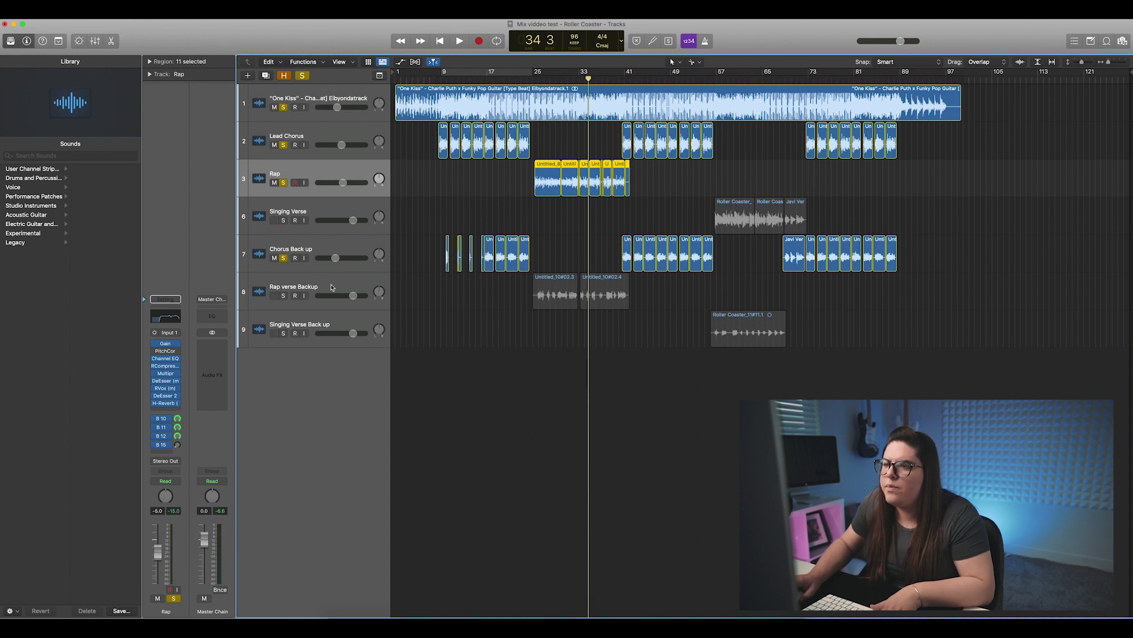
Review the Chorus Back up chain and audition the processed rap verse backup, temporarily taking Rap out of solo
click(301, 250)
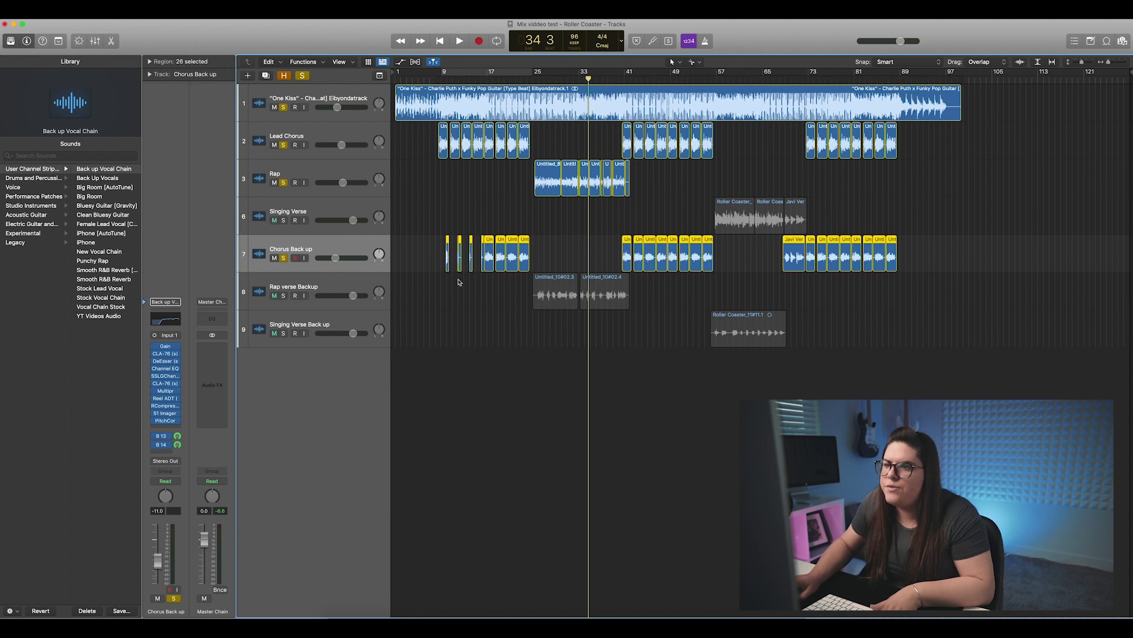
key(space)
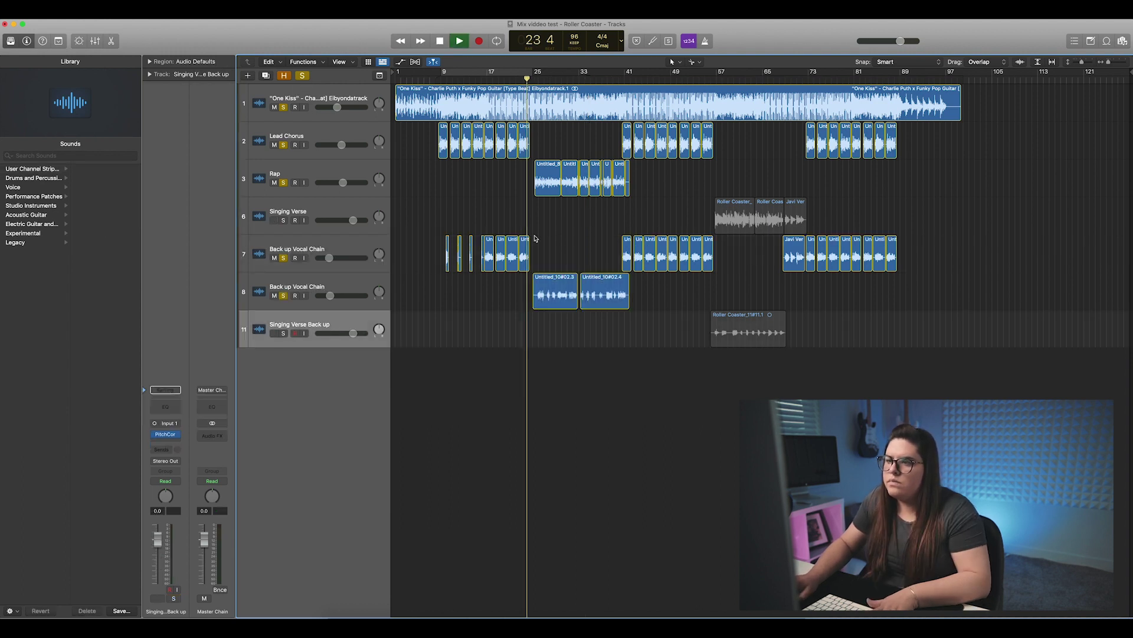
click(345, 285)
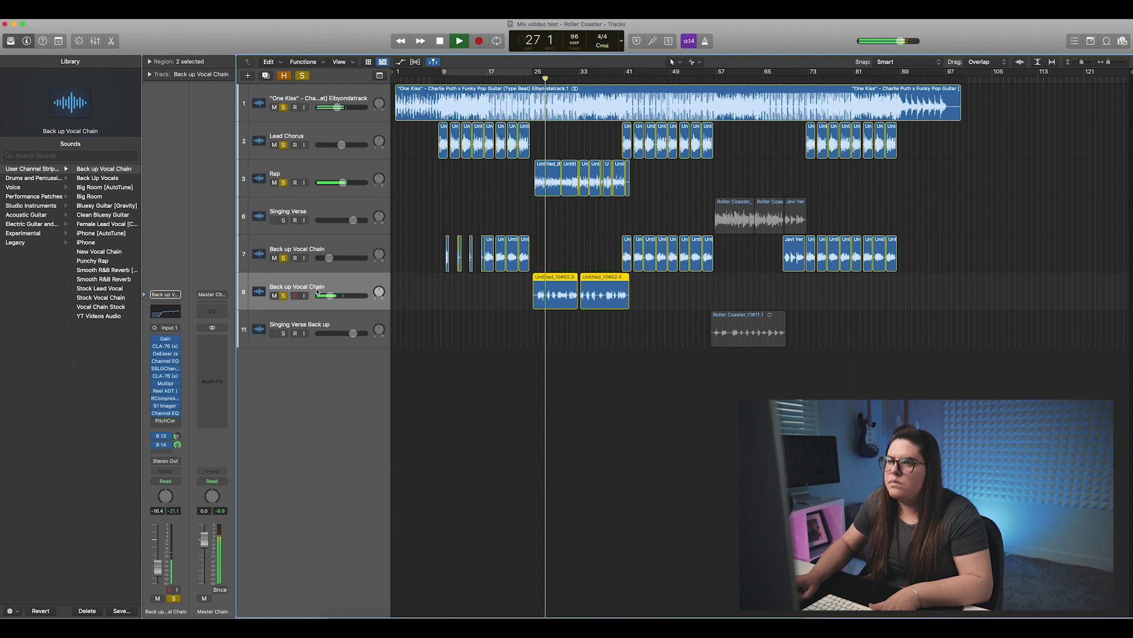
click(284, 183)
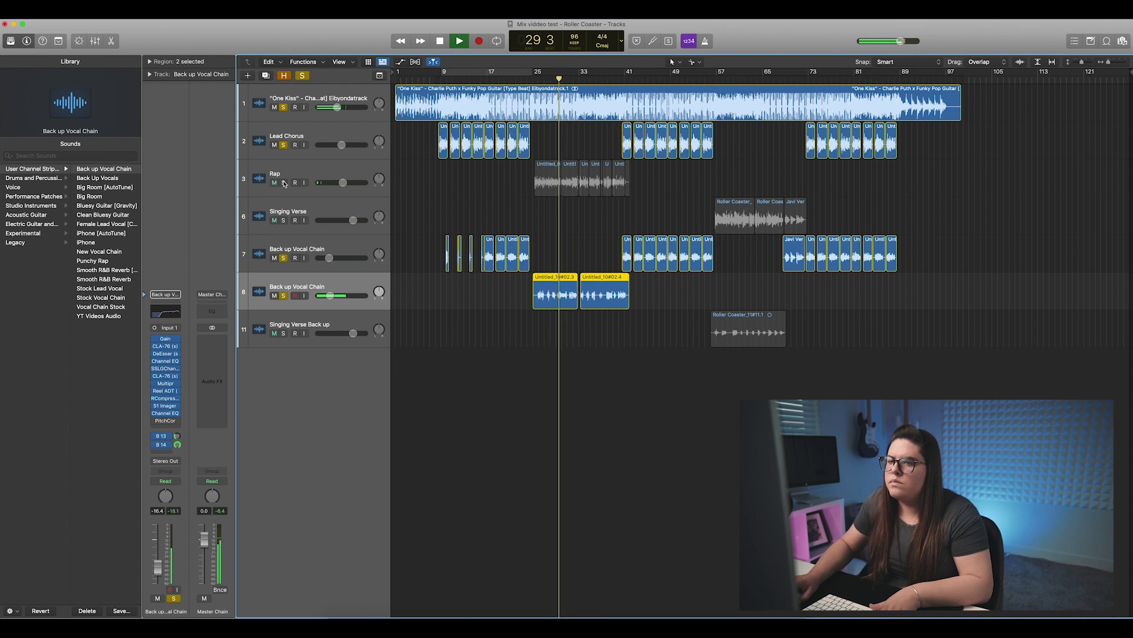
click(284, 183)
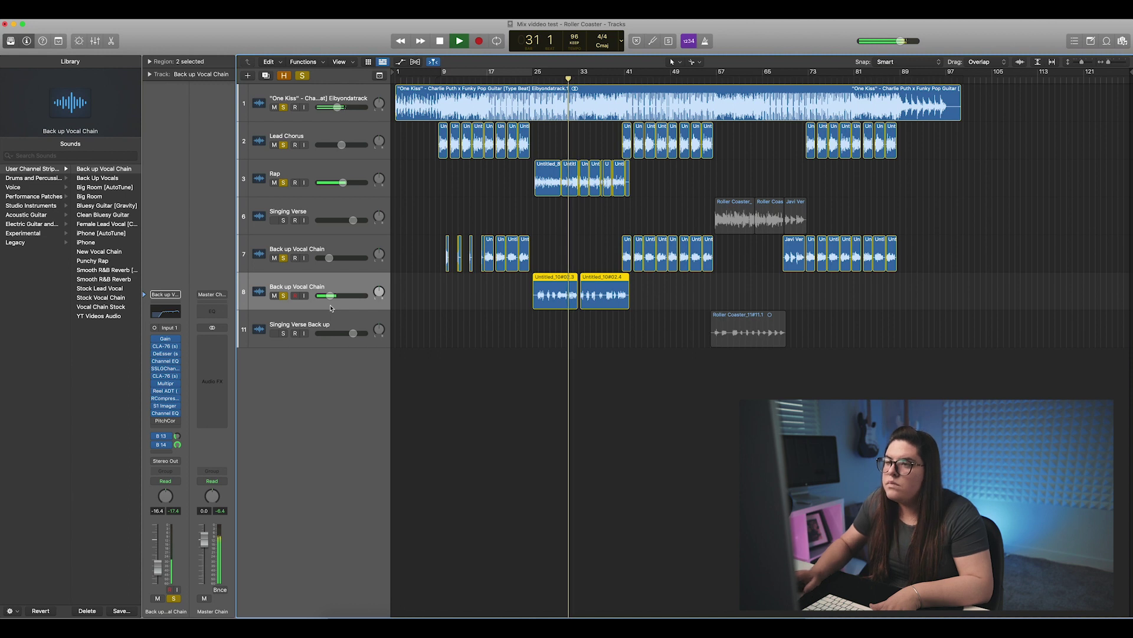
Set the Rap track's volume to -4.4 dB and slightly raise its Bus 15 send to Long Verb
click(347, 185)
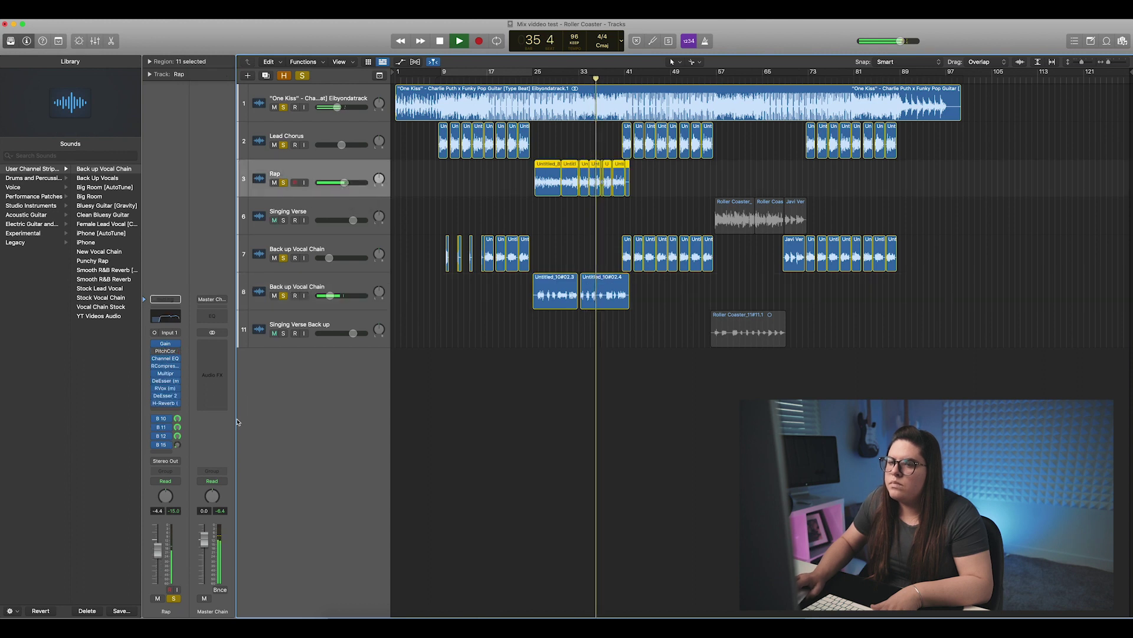
click(177, 447)
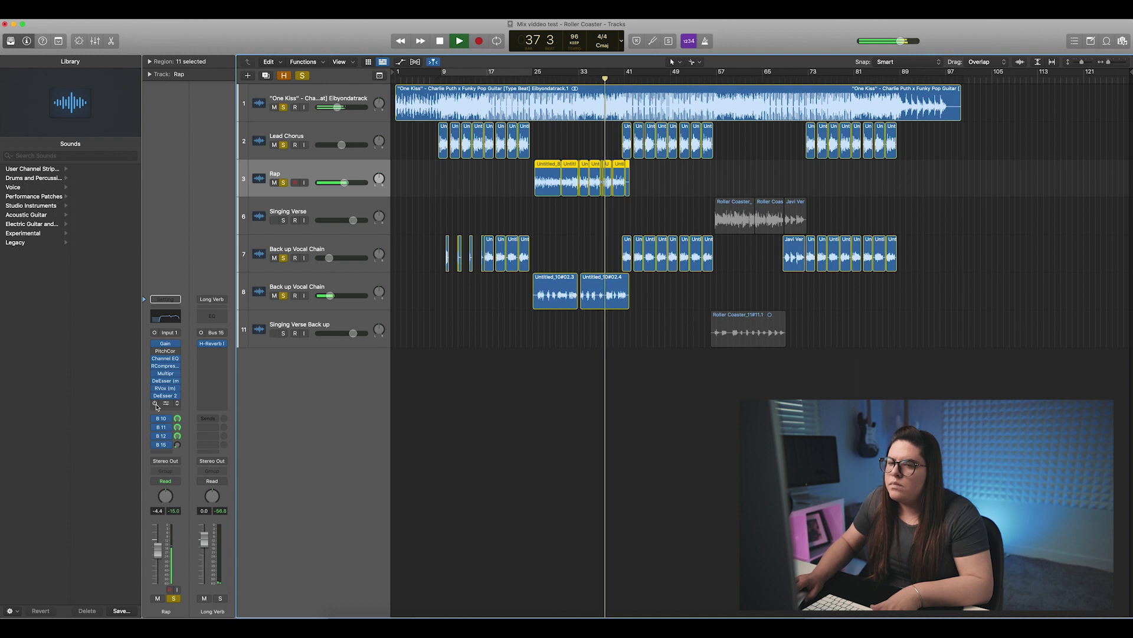
click(178, 446)
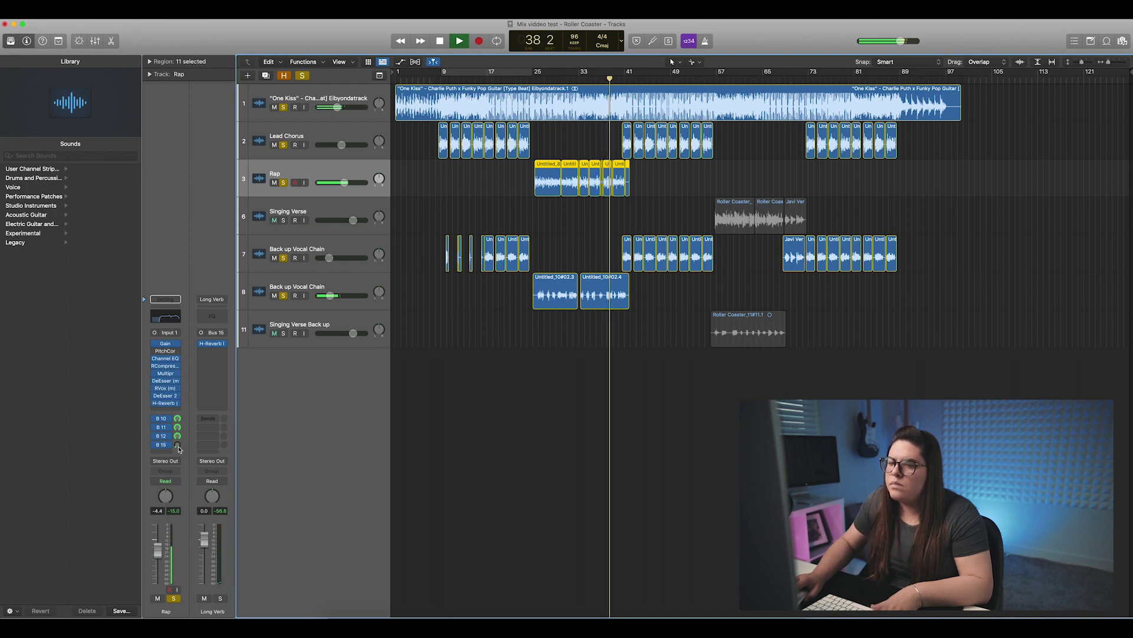
drag(177, 446, 178, 443)
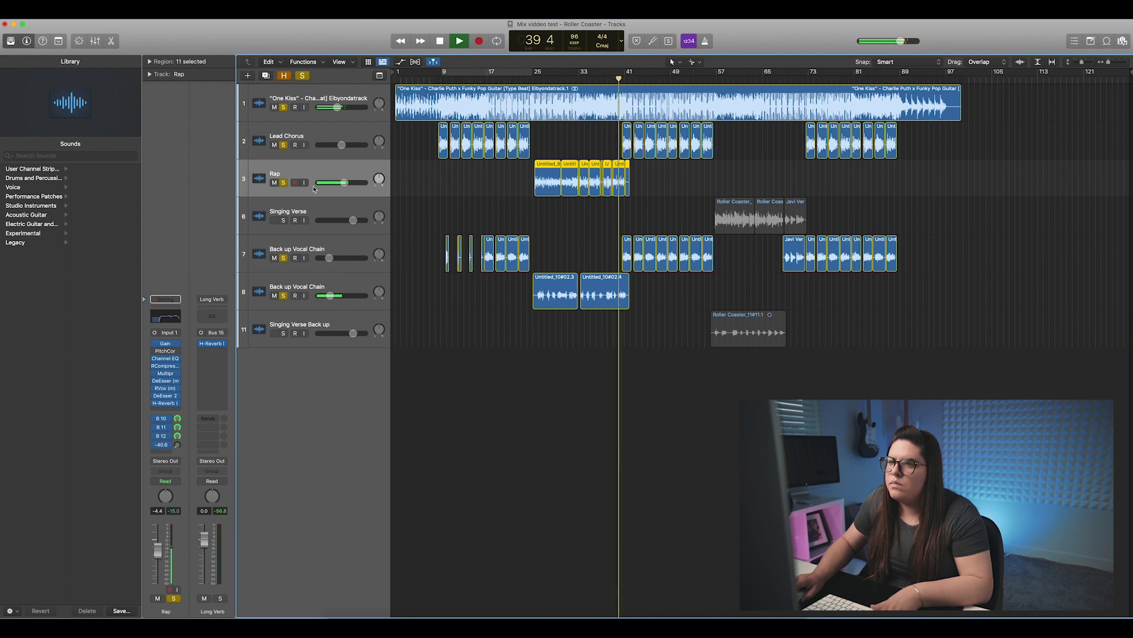
Raise the Lead Chorus volume to -4.3 dB and open the mixer
drag(343, 183, 344, 144)
click(343, 132)
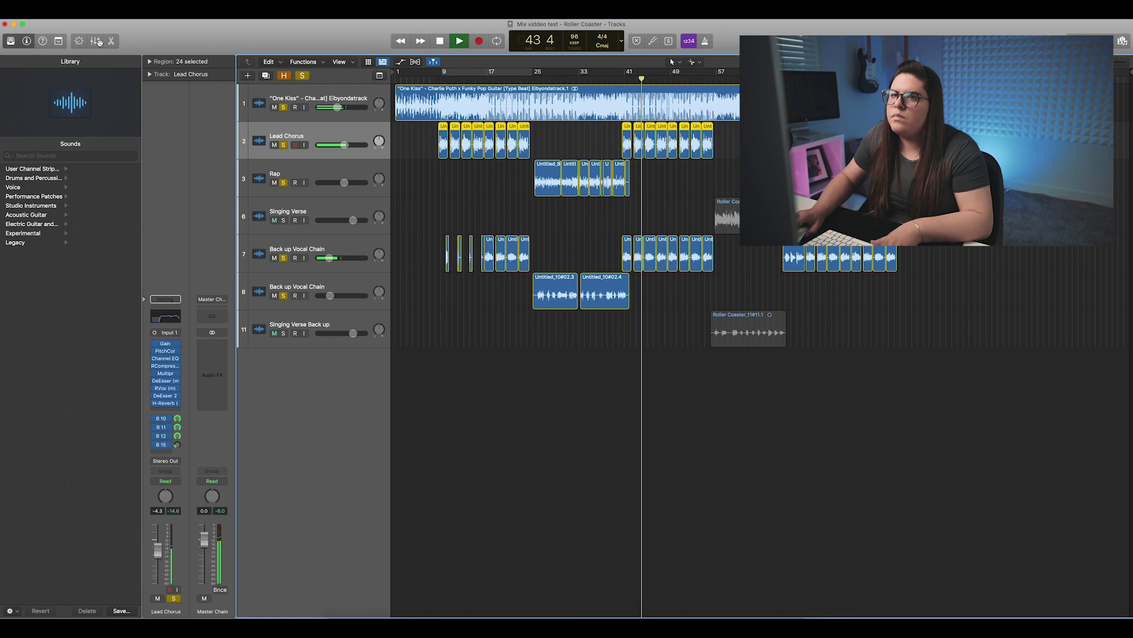
key(x)
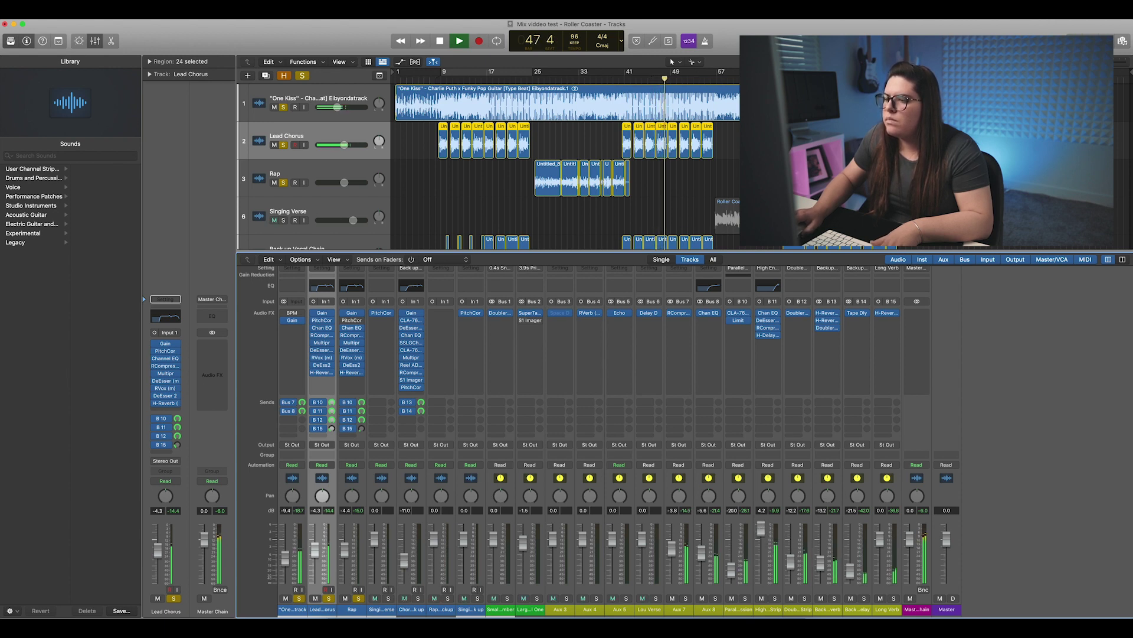
Select the Rap track and slightly raise the rap backup track's volume while playing the verse from bar 25
click(336, 171)
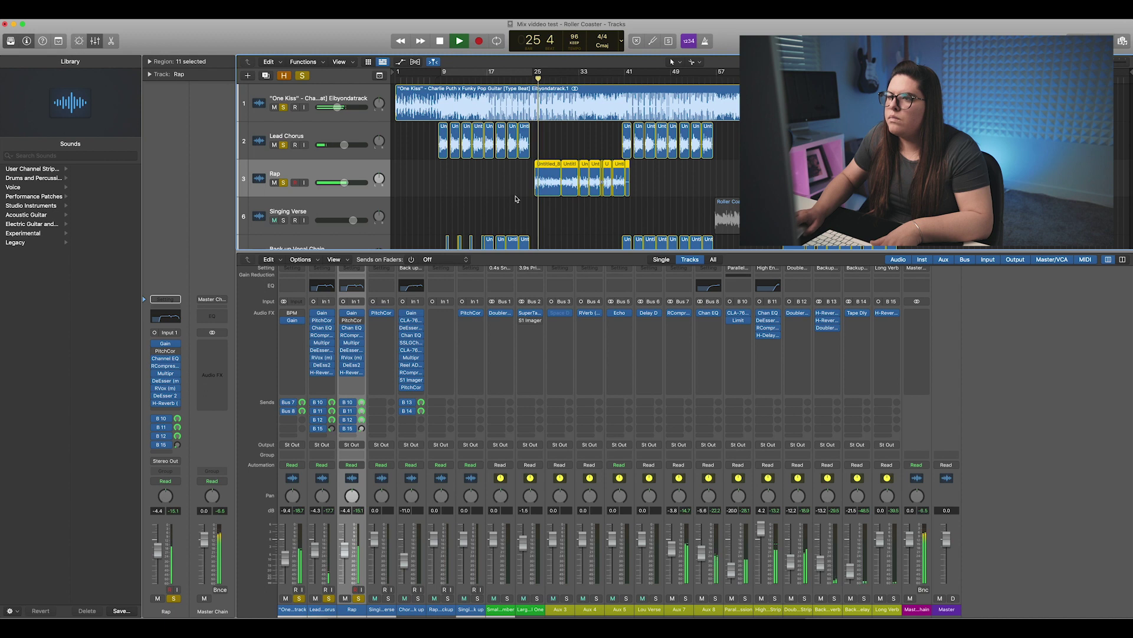
scroll(515, 199, down, 3)
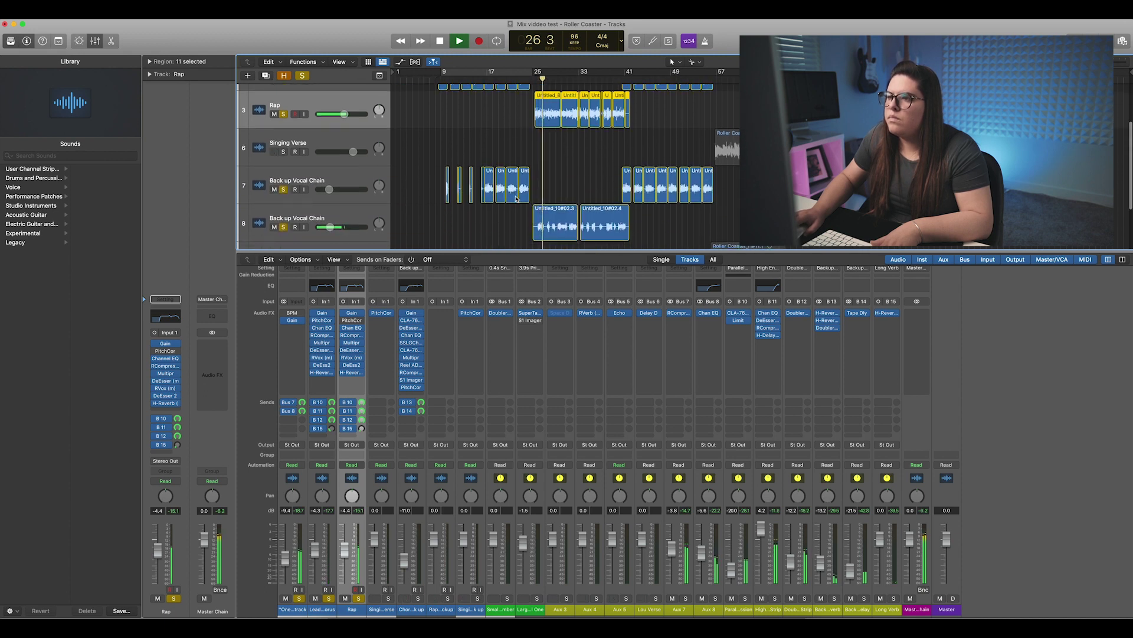
mouse_move(328, 224)
mouse_down()
mouse_move(345, 222)
mouse_move(325, 225)
mouse_up()
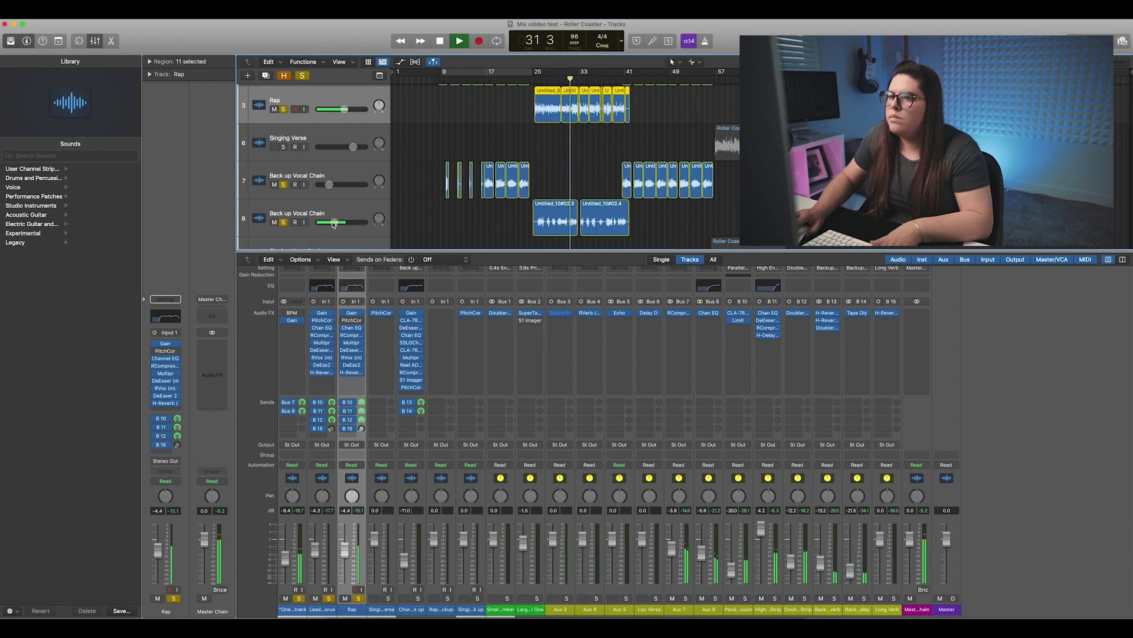
drag(335, 224, 334, 223)
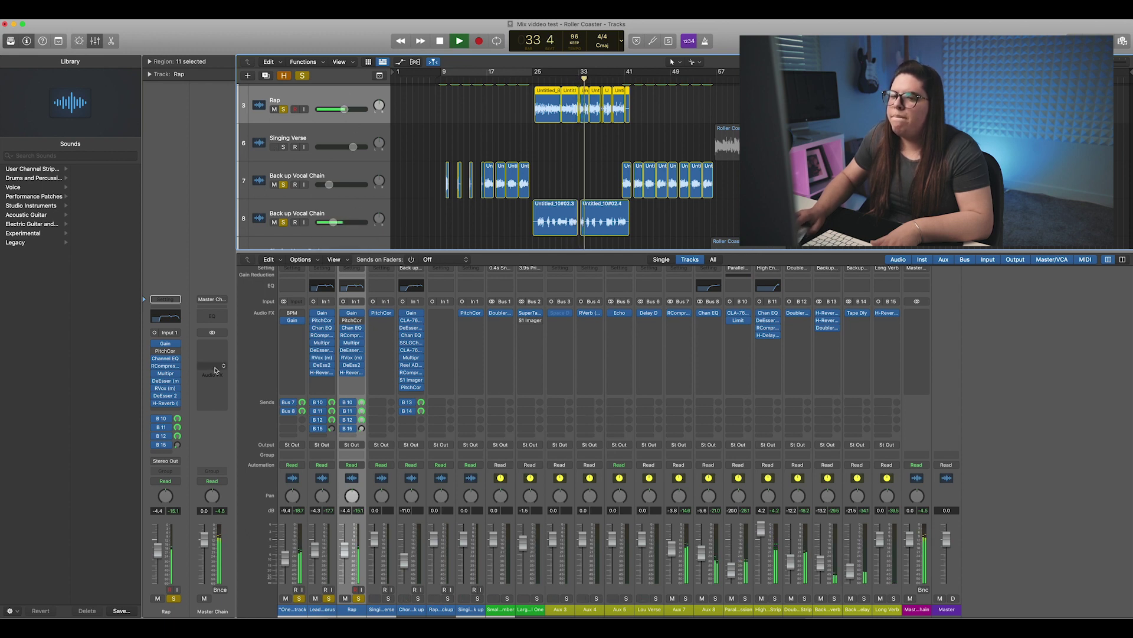
Turn down the Rap track's Bus 12 send to the Double Vocal channel
click(178, 436)
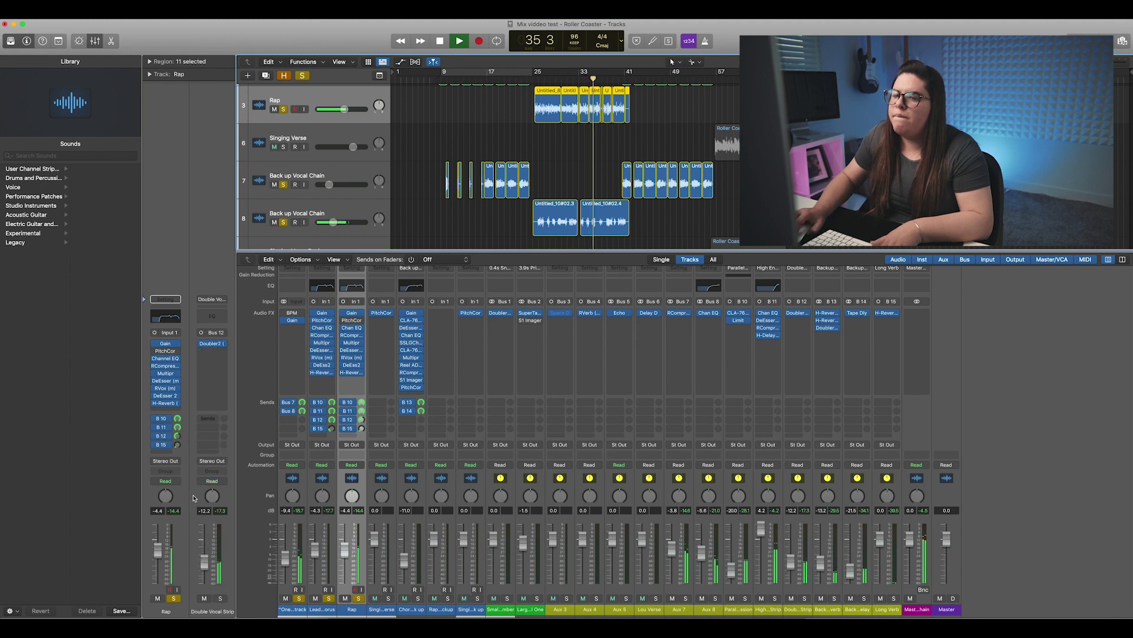
drag(177, 435, 177, 454)
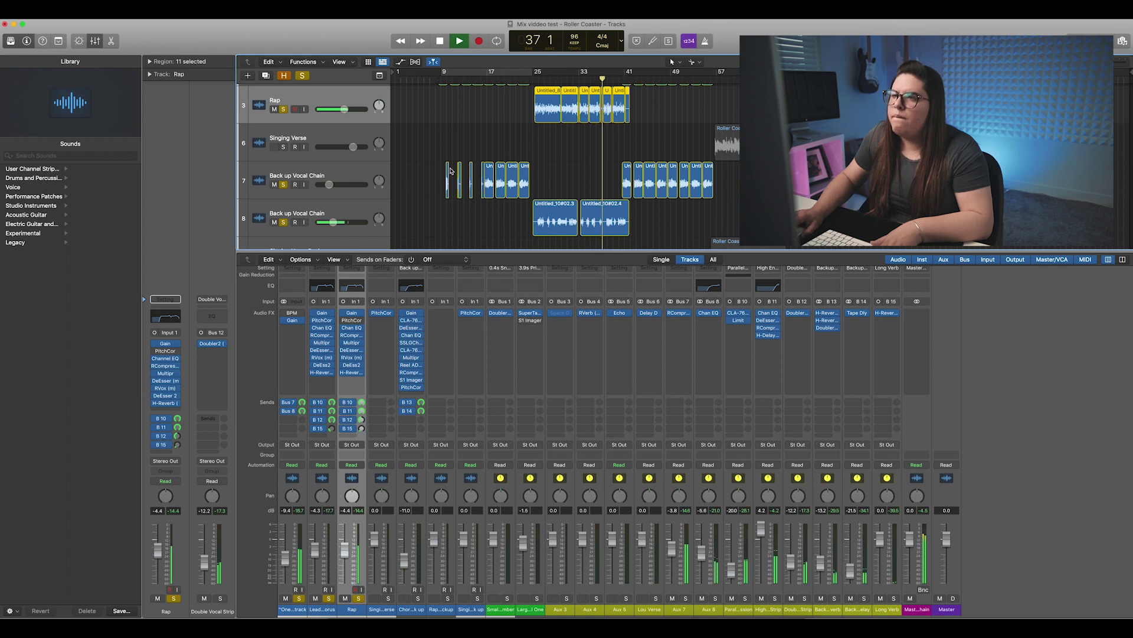
scroll(450, 171, up, 2)
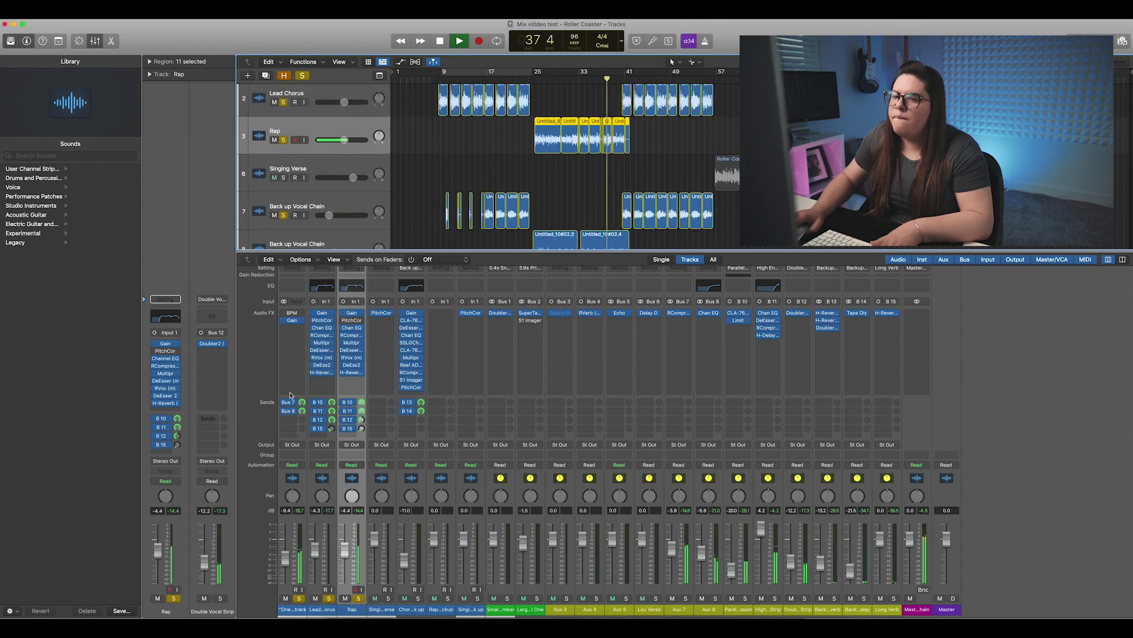
drag(361, 419, 361, 437)
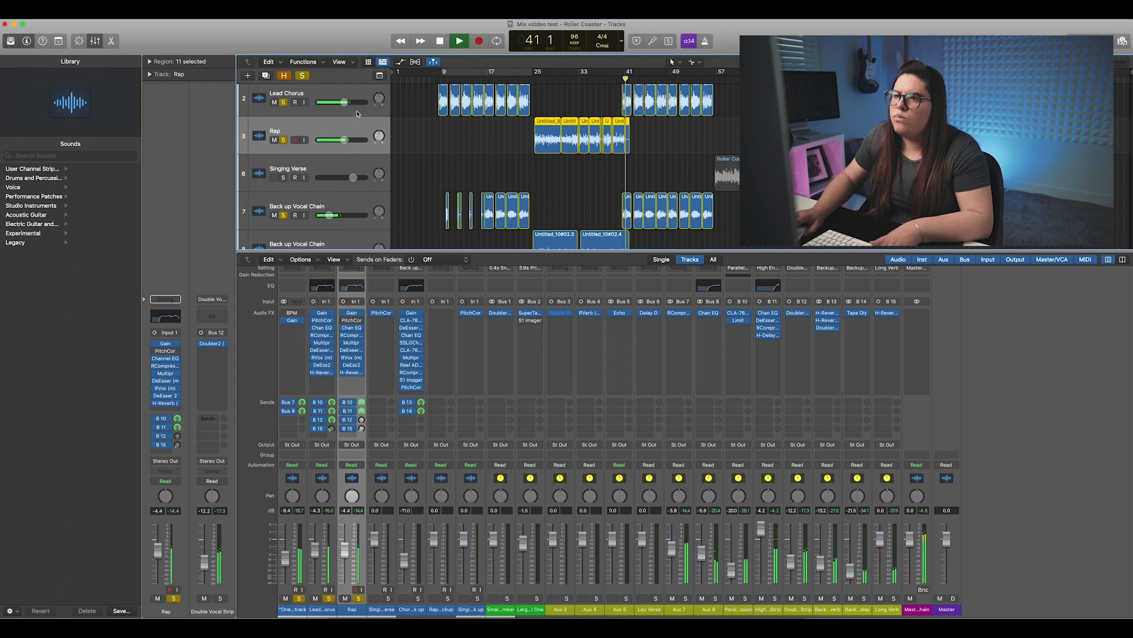
Raise the Rap track's volume to -2.7 dB while replaying the verse from bar 25
drag(344, 139, 345, 139)
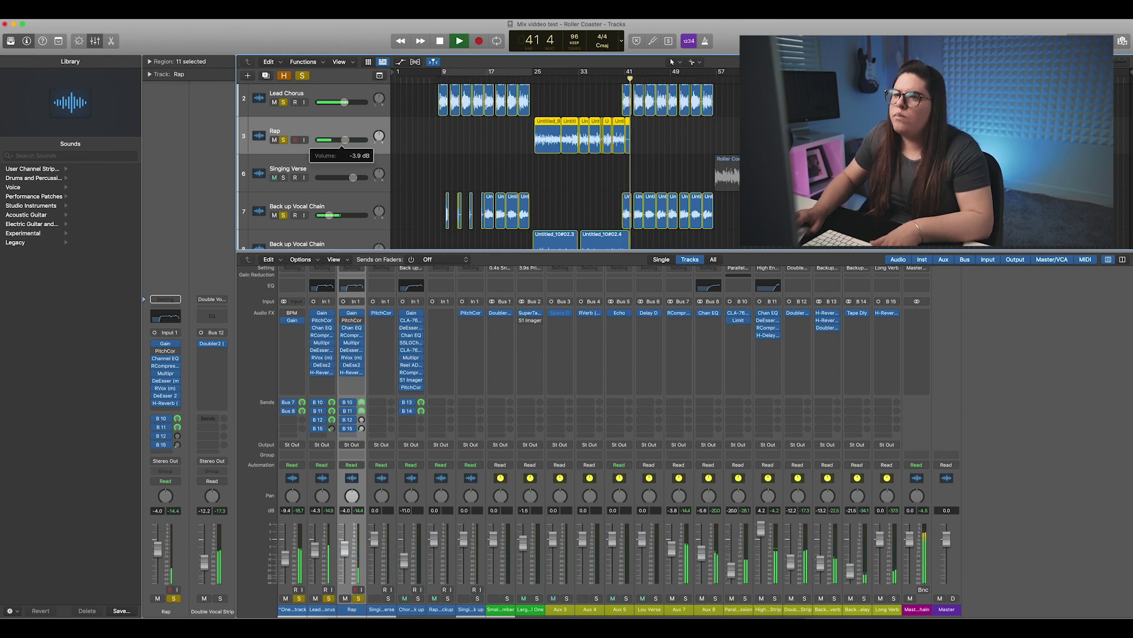
key(shift+space)
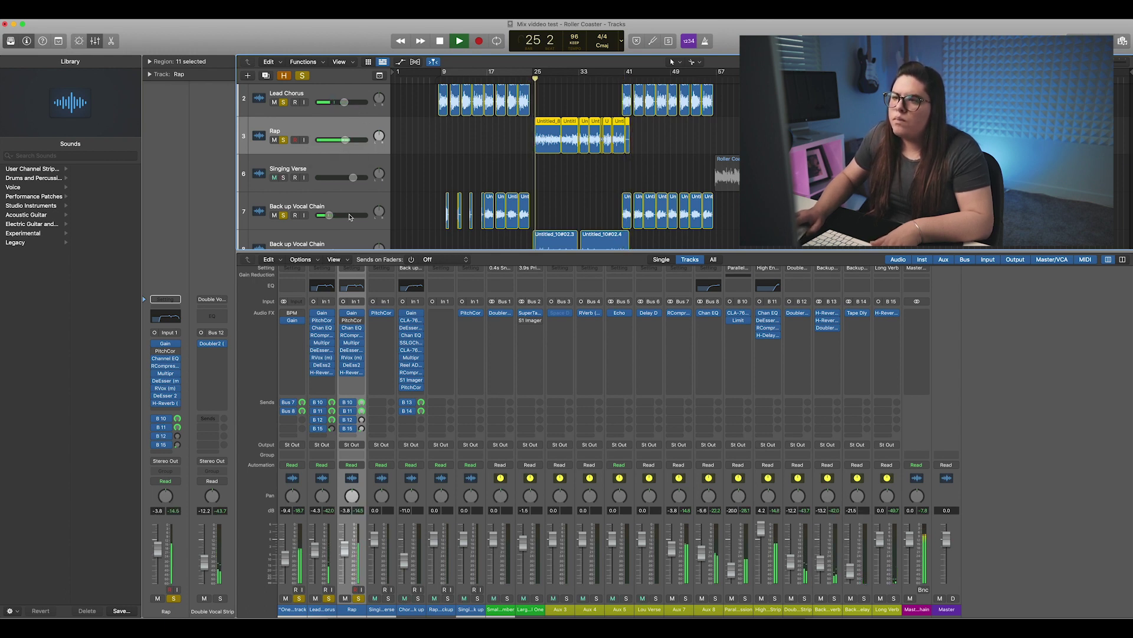
drag(346, 140, 351, 142)
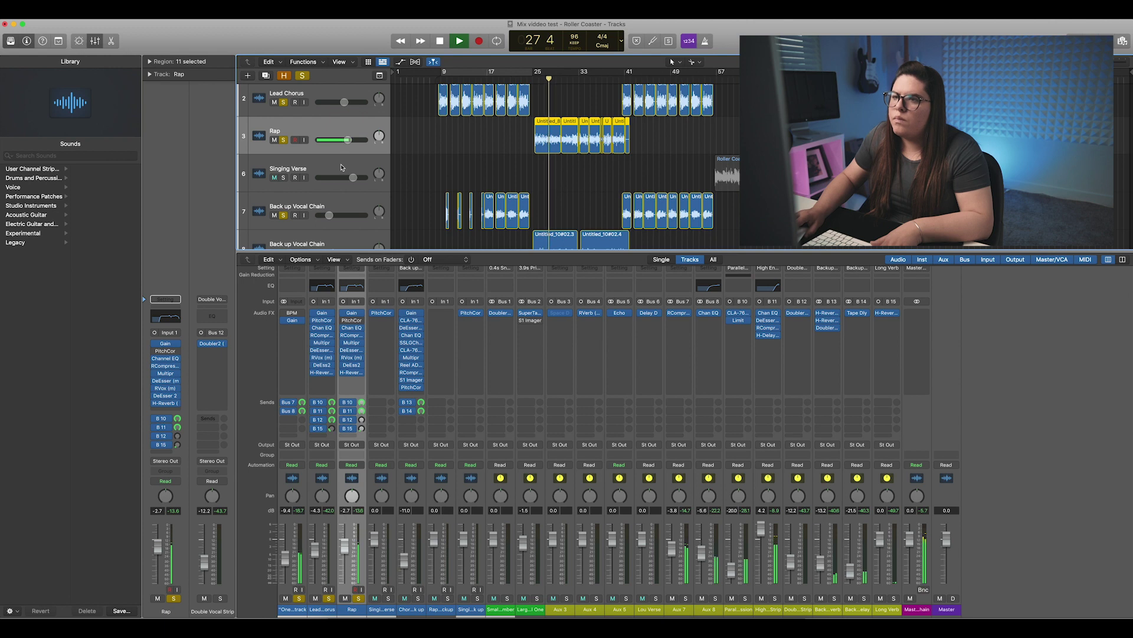
click(341, 168)
key(Up)
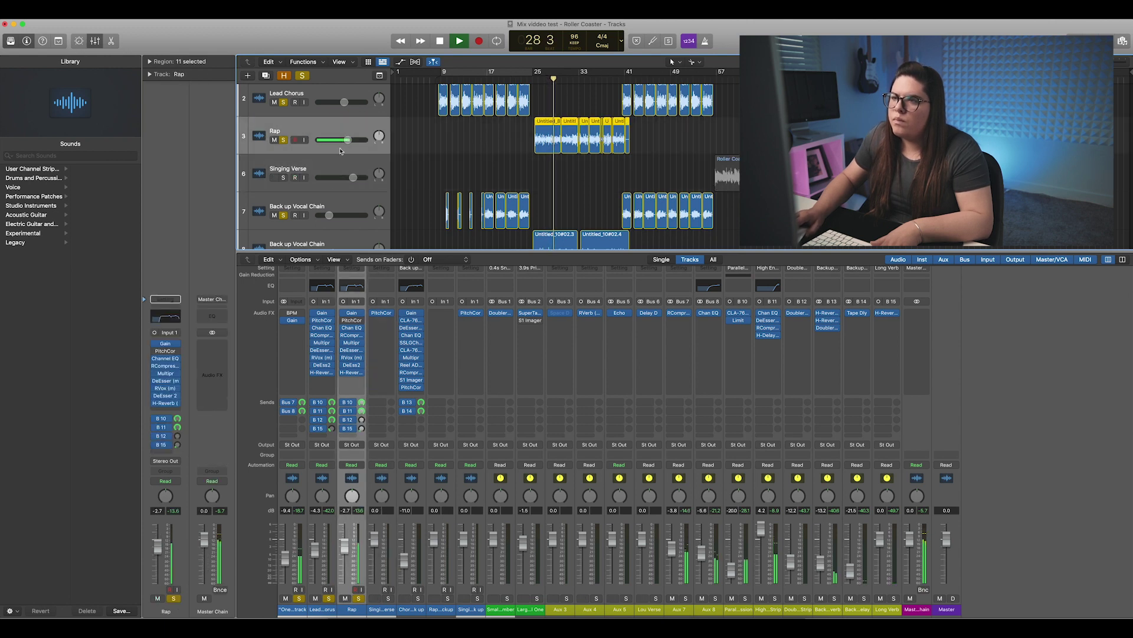
scroll(331, 213, down, 3)
scroll(339, 213, up, 3)
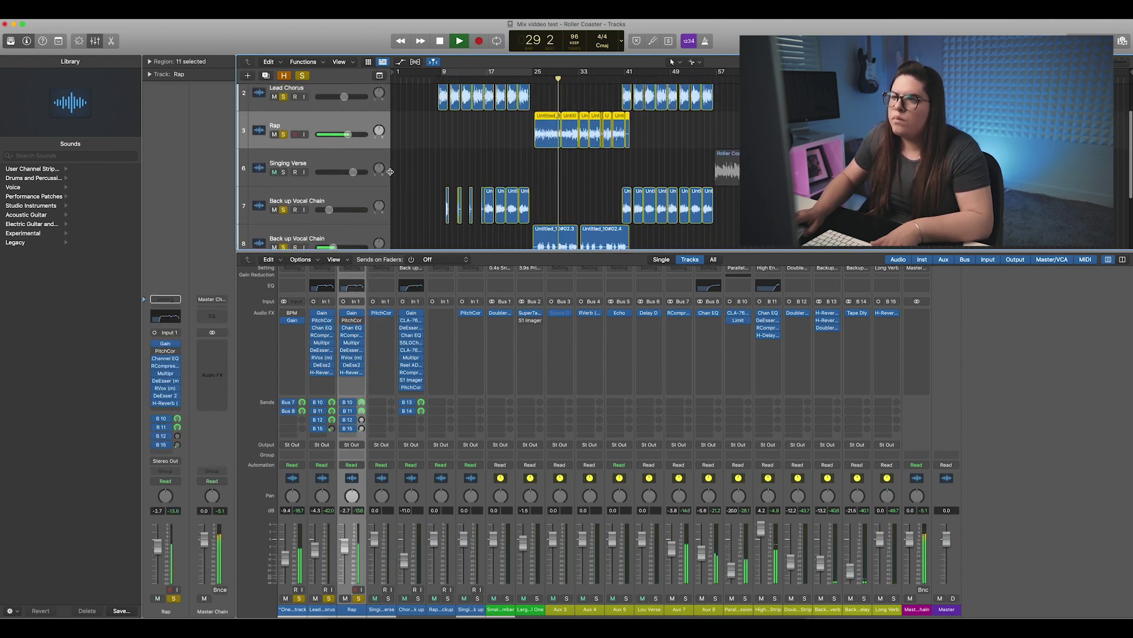
Replay the rap verse from bar 25 and close the mixer to check the lead and backup balance
key(space)
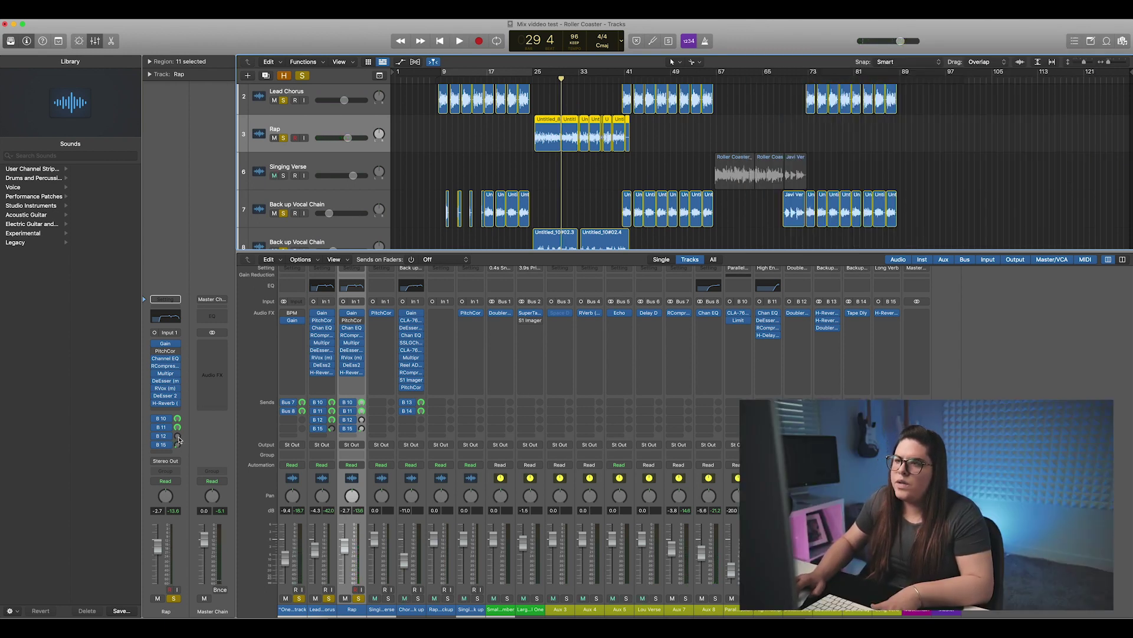
click(534, 79)
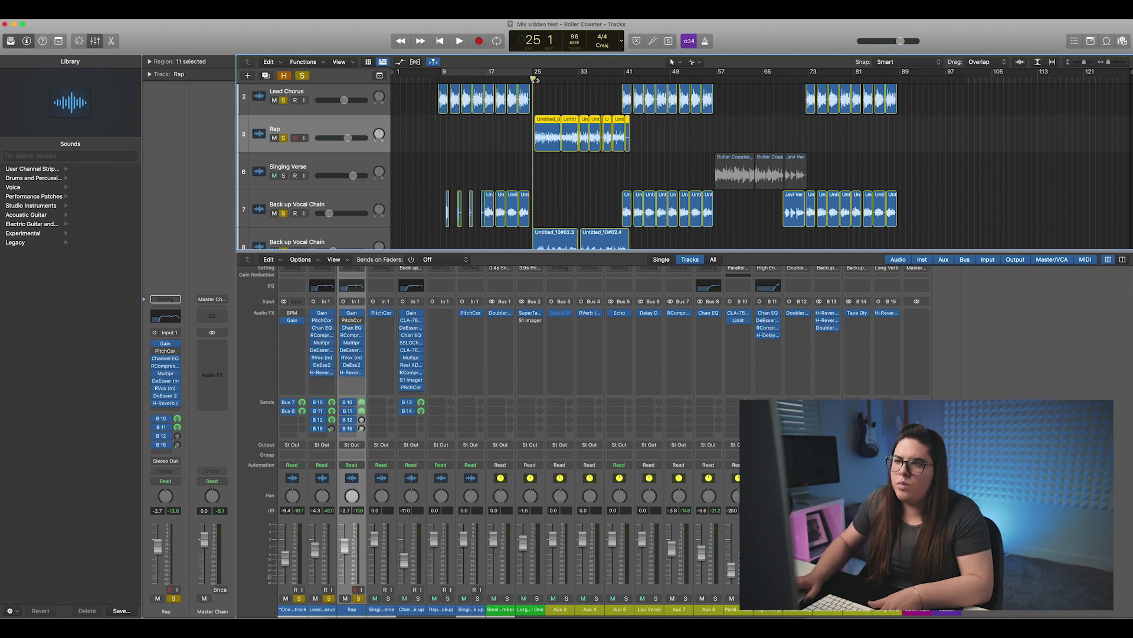
scroll(571, 242, down, 3)
scroll(572, 178, up, 2)
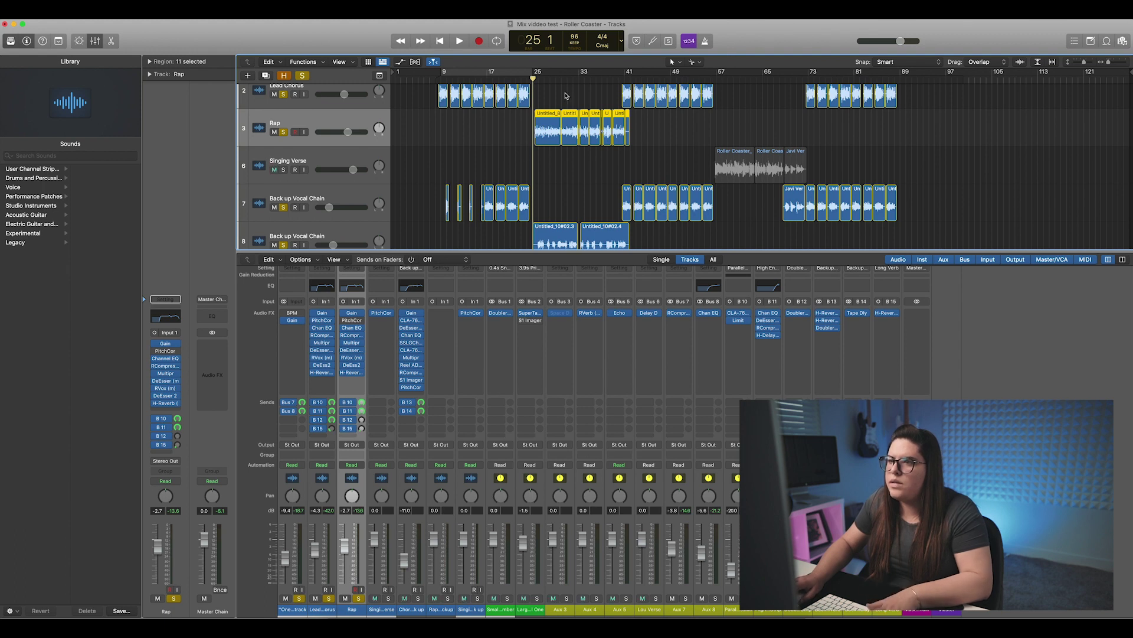
key(space)
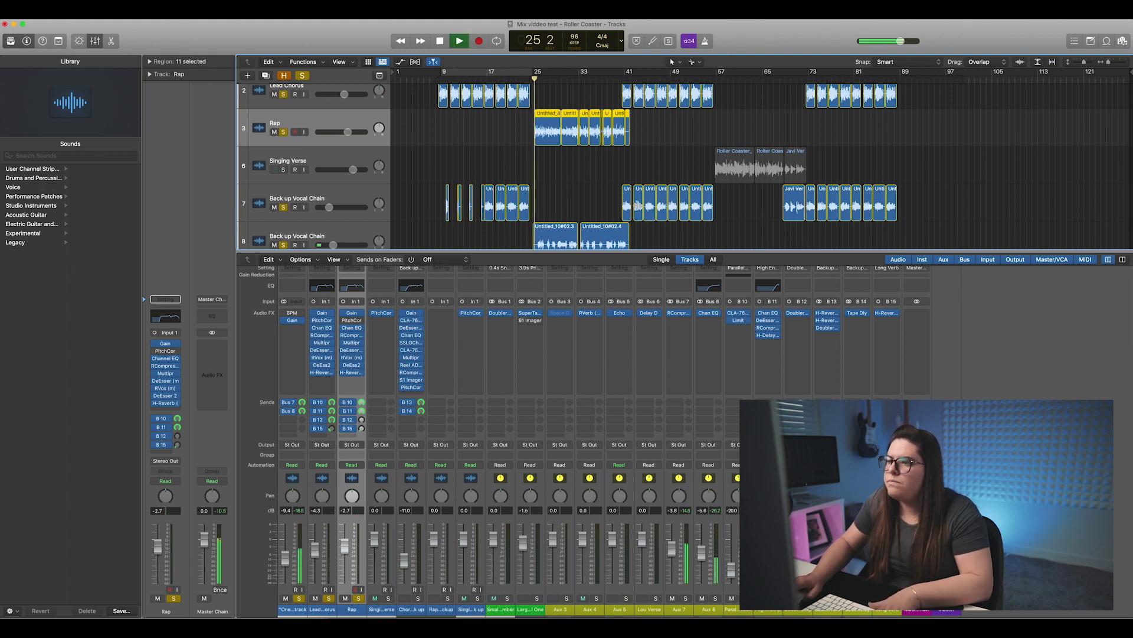
click(96, 41)
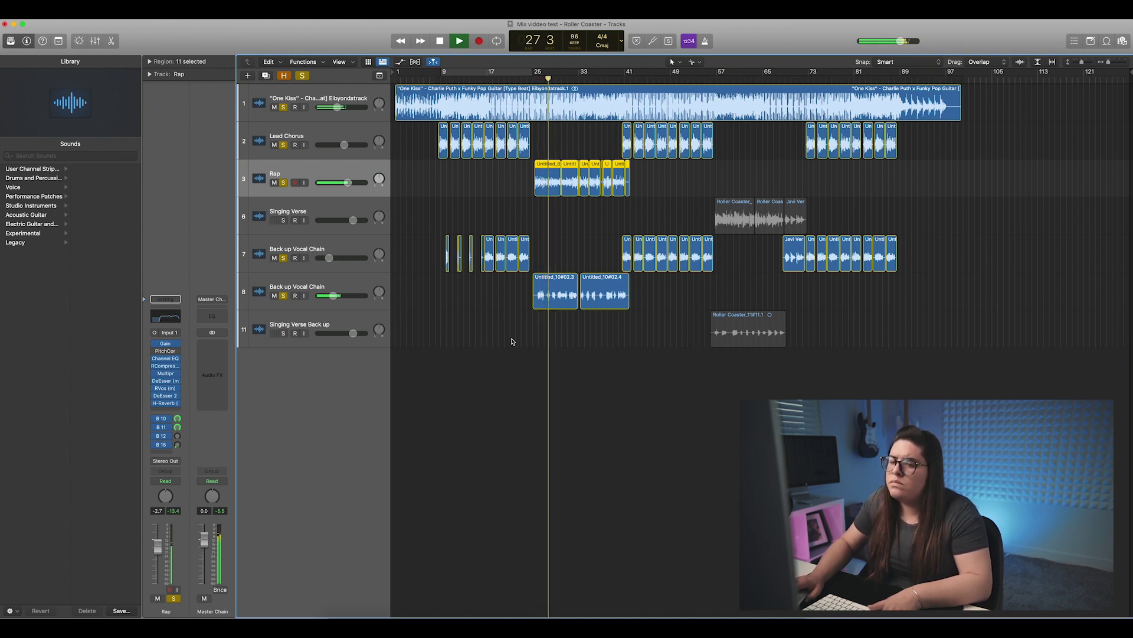
key(space)
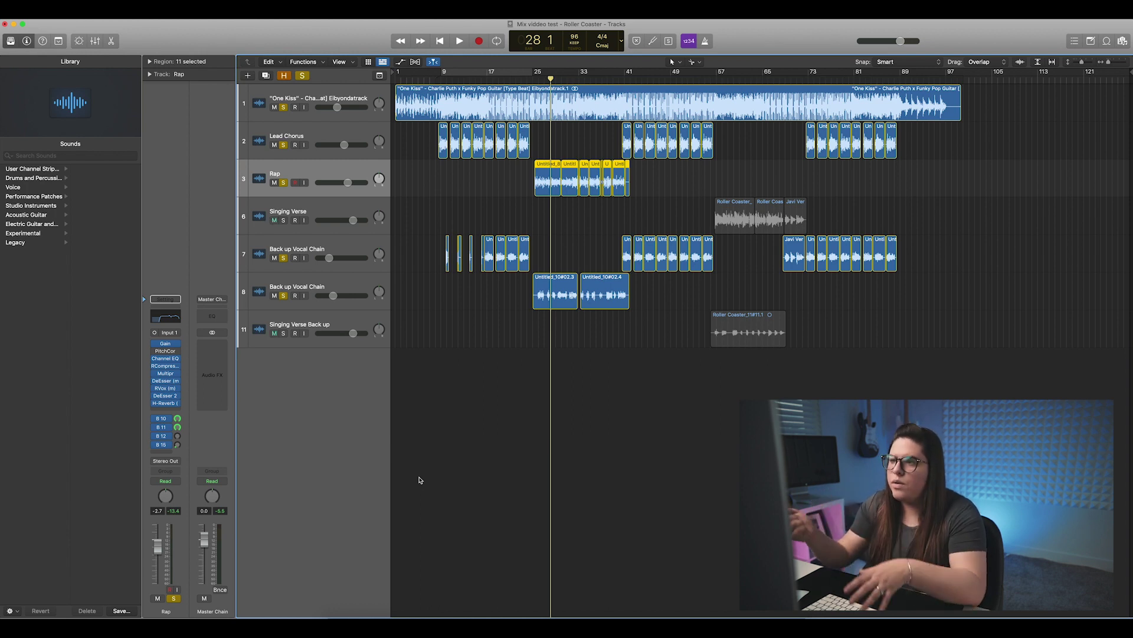
key(space)
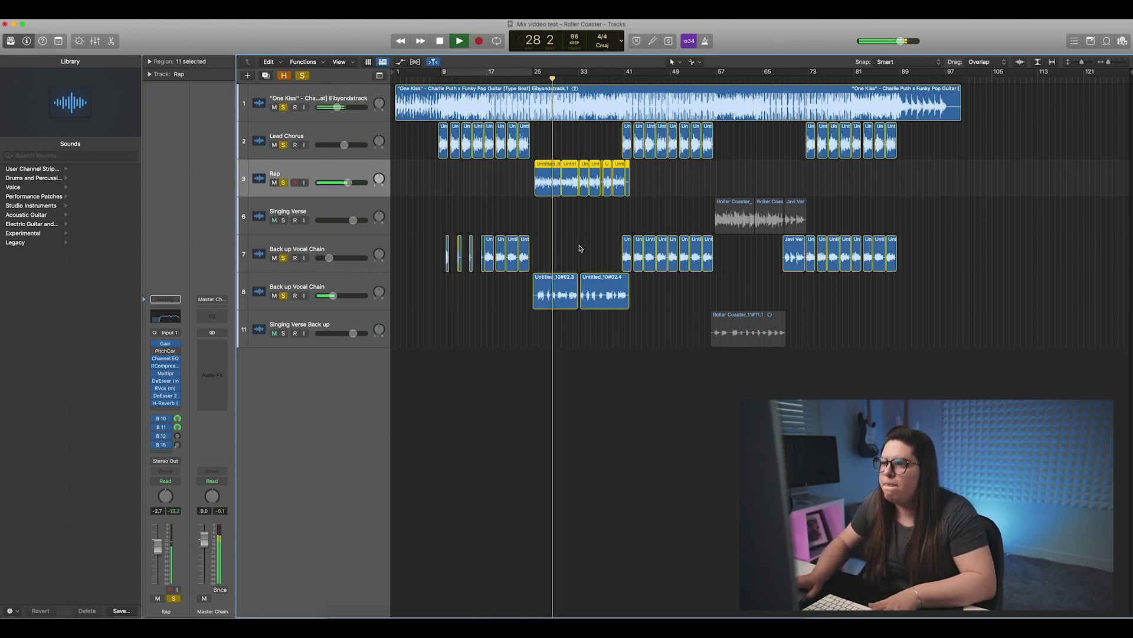
Play the second chorus and set the chorus backup track's volume to -12.6 dB
click(620, 75)
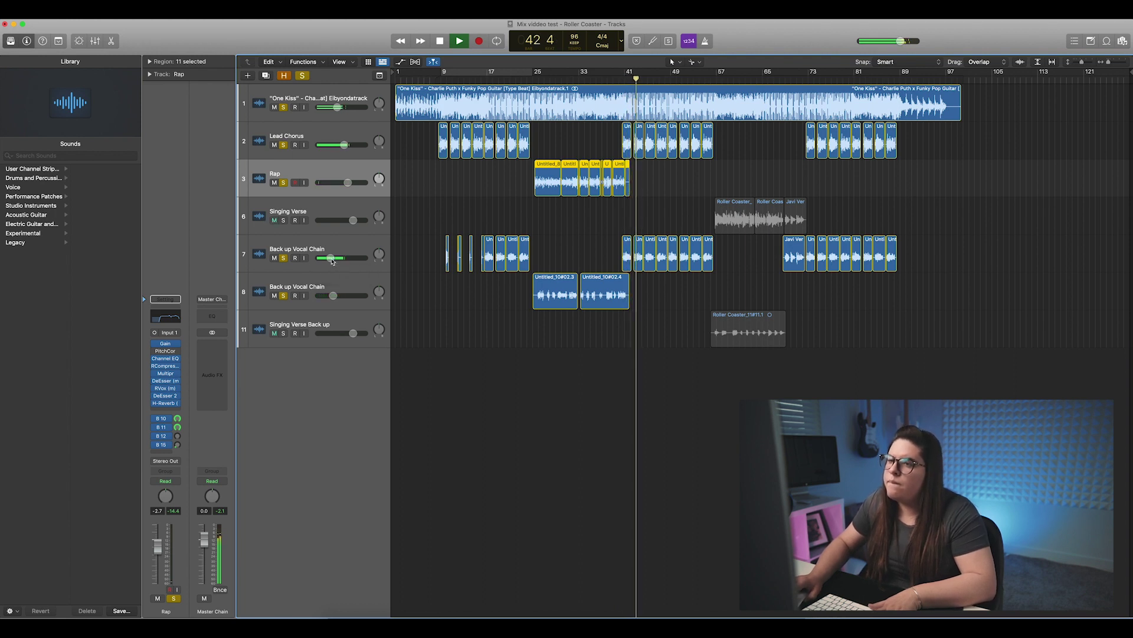
drag(334, 261, 335, 261)
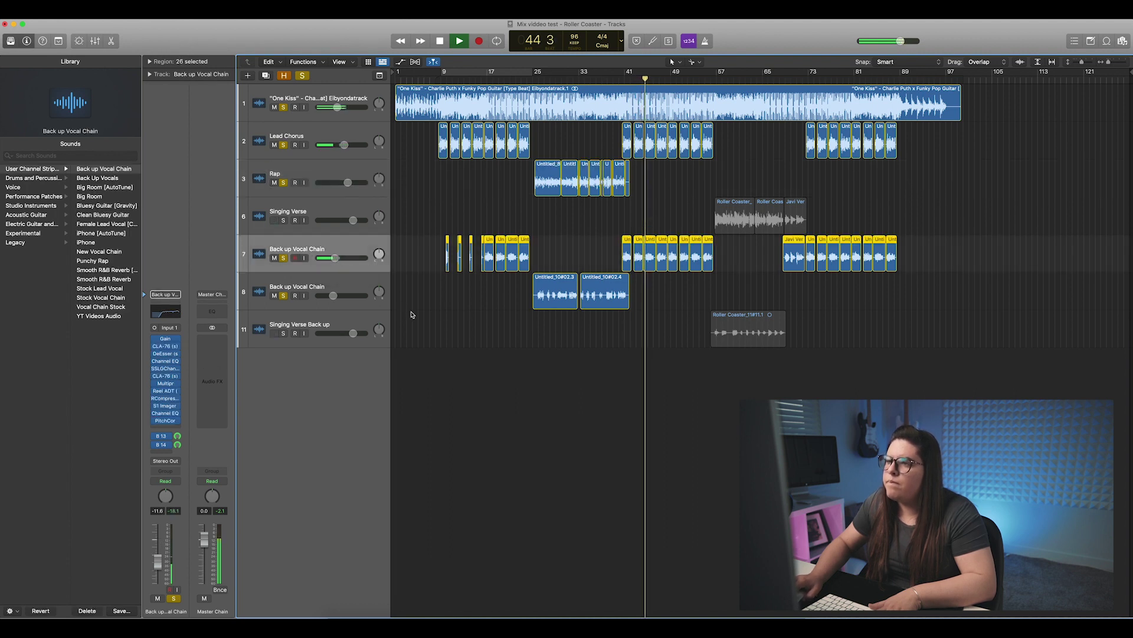
drag(334, 262, 335, 260)
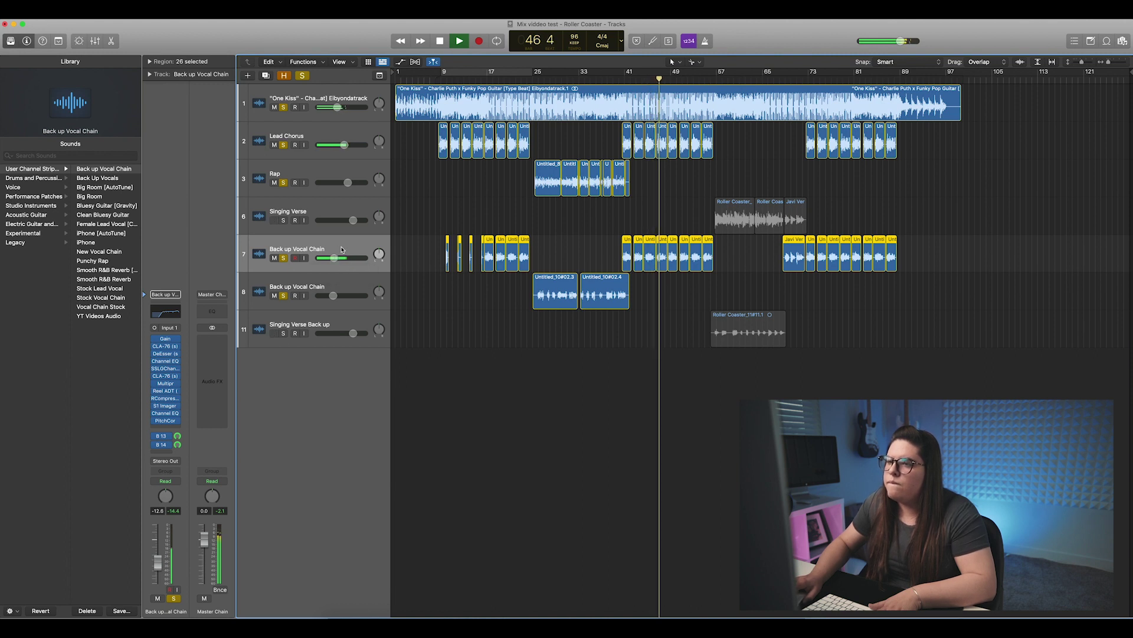
Open the mixer, review the backup tracks at the end of the second chorus and stop playback at bar 56
click(95, 41)
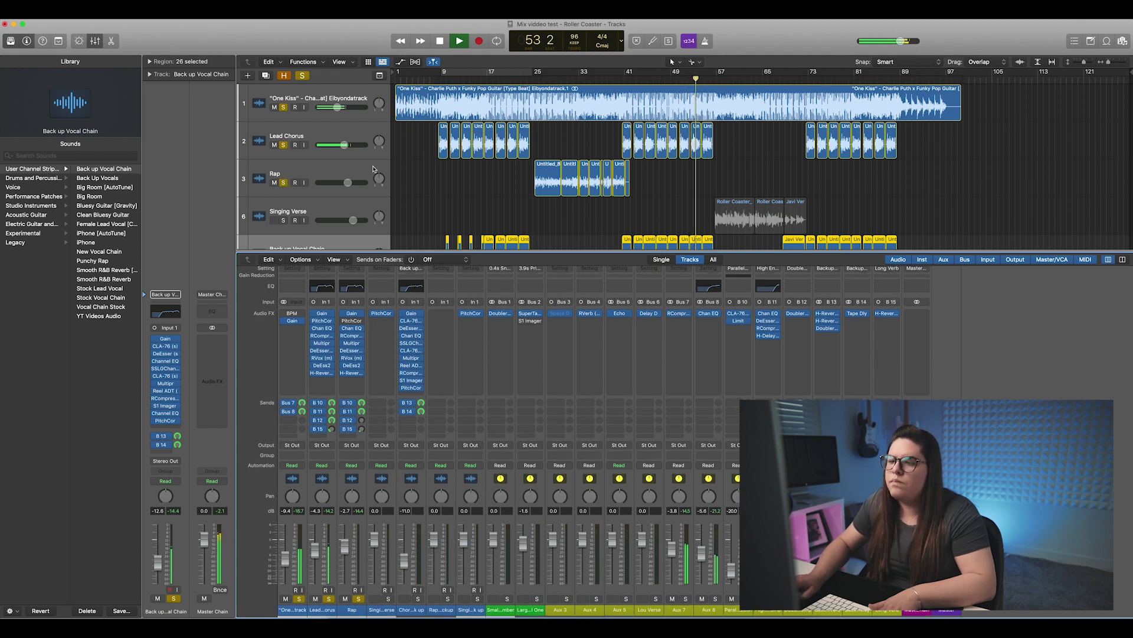
scroll(326, 157, down, 5)
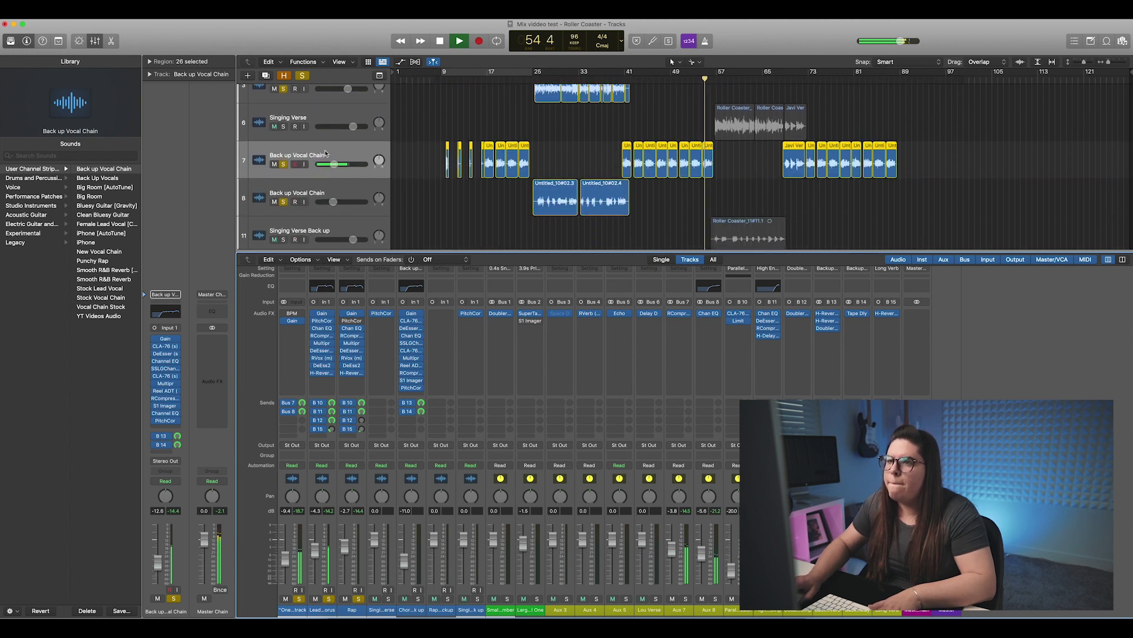
scroll(289, 163, up, 1)
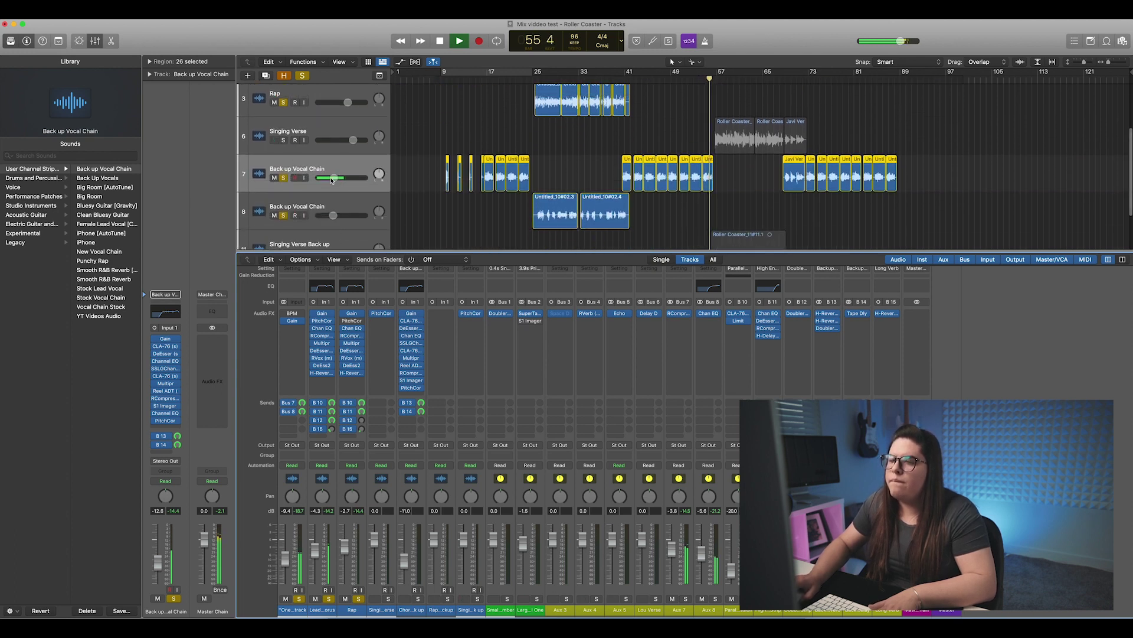
scroll(355, 171, down, 2)
key(space)
scroll(308, 138, up, 3)
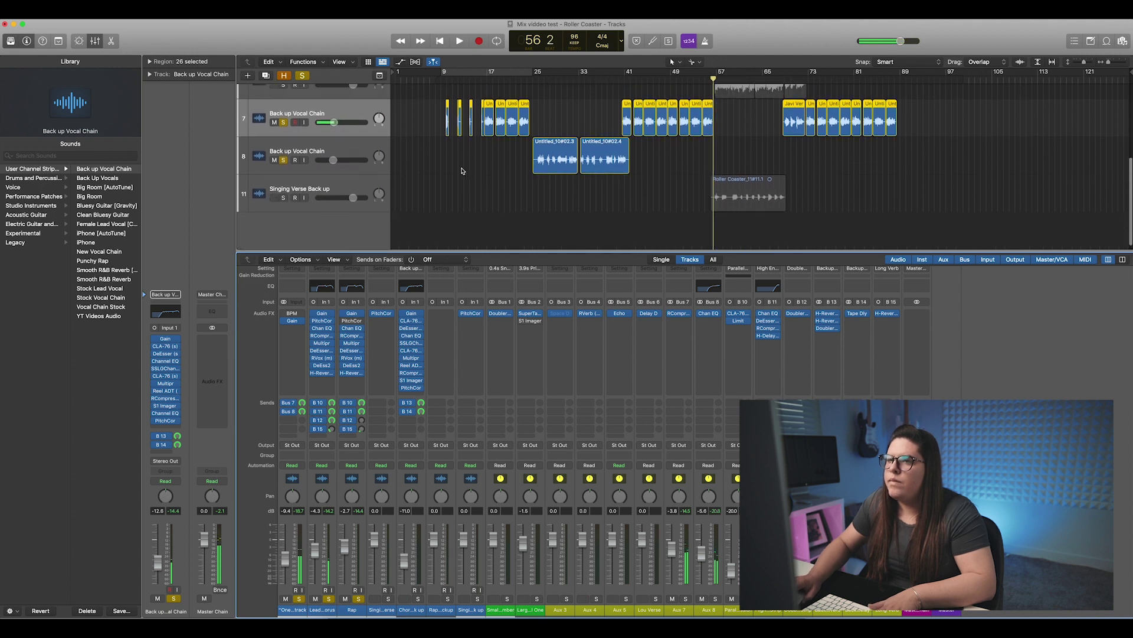
Select the Singing Verse track, close the mixer and play the song from bar 56
click(308, 138)
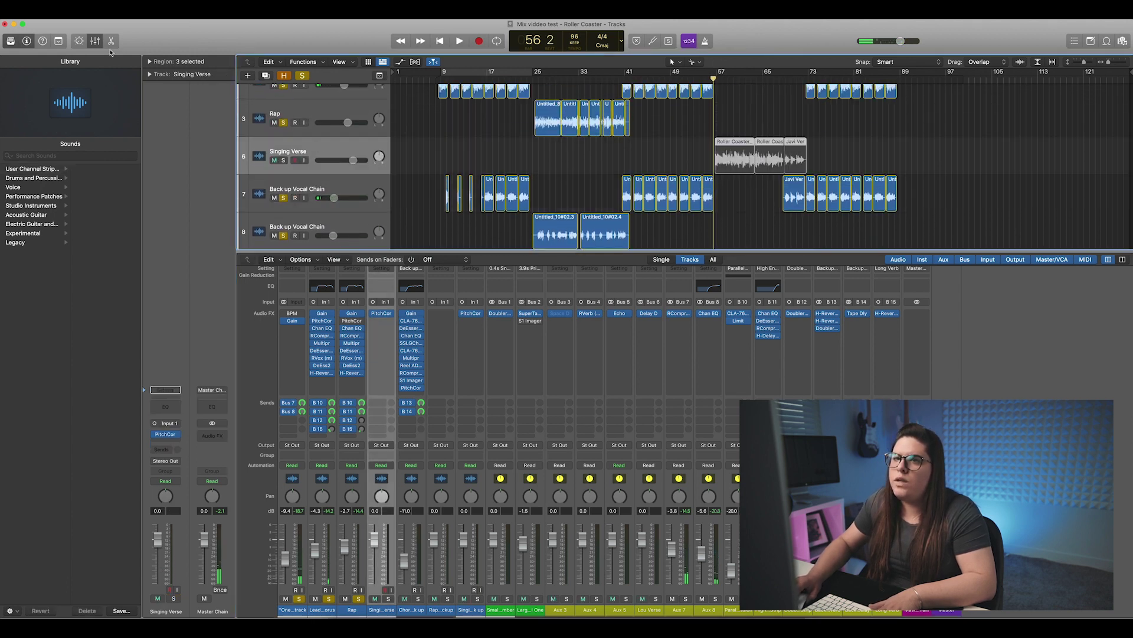
key(x)
key(space)
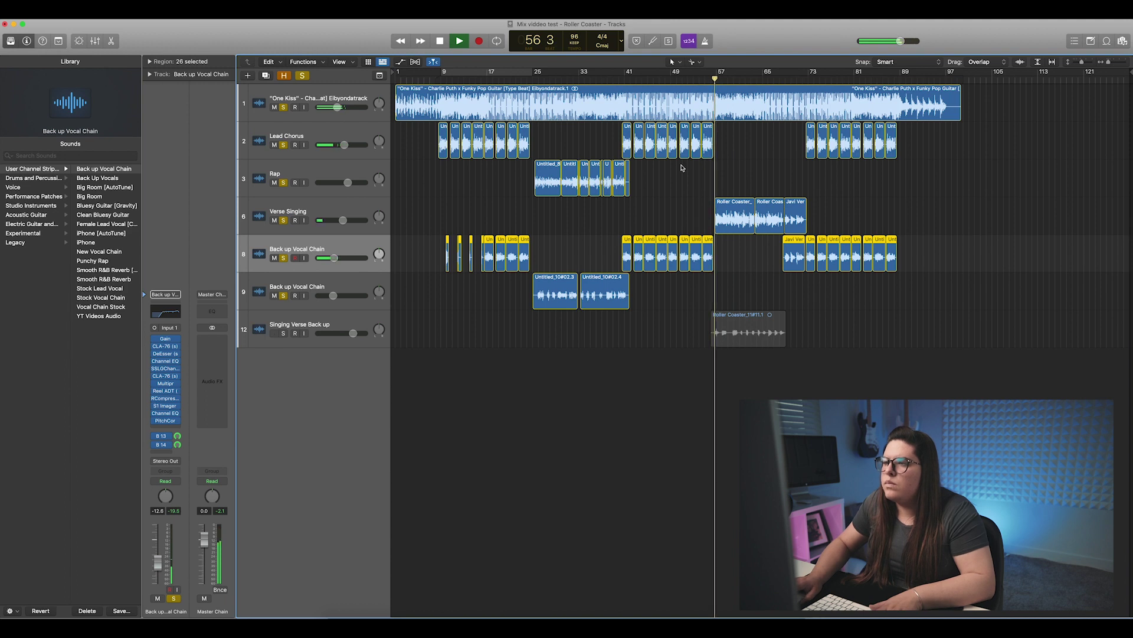
Fine-tune the Verse Singing track's volume to -3.9 dB while the singing verse plays
click(342, 214)
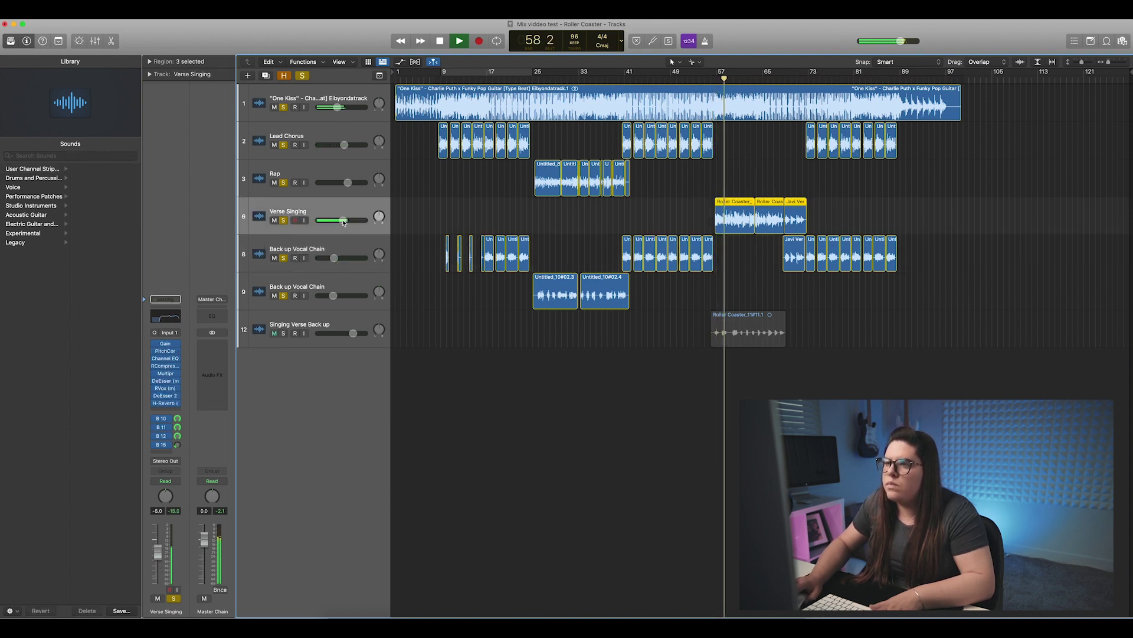
drag(344, 223, 348, 222)
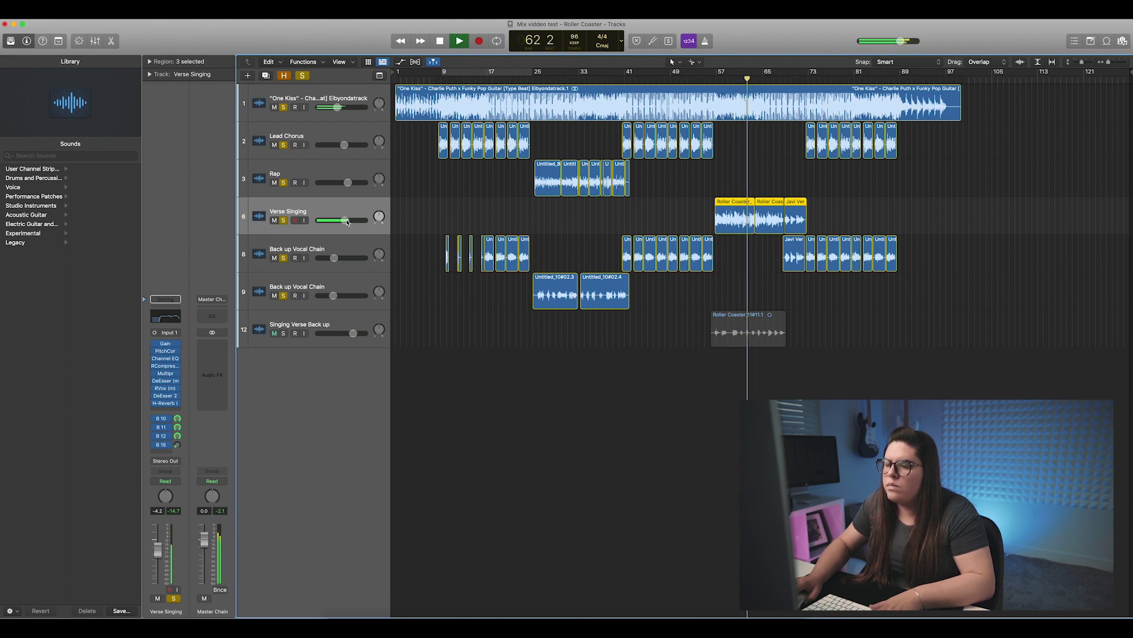
drag(348, 222, 346, 221)
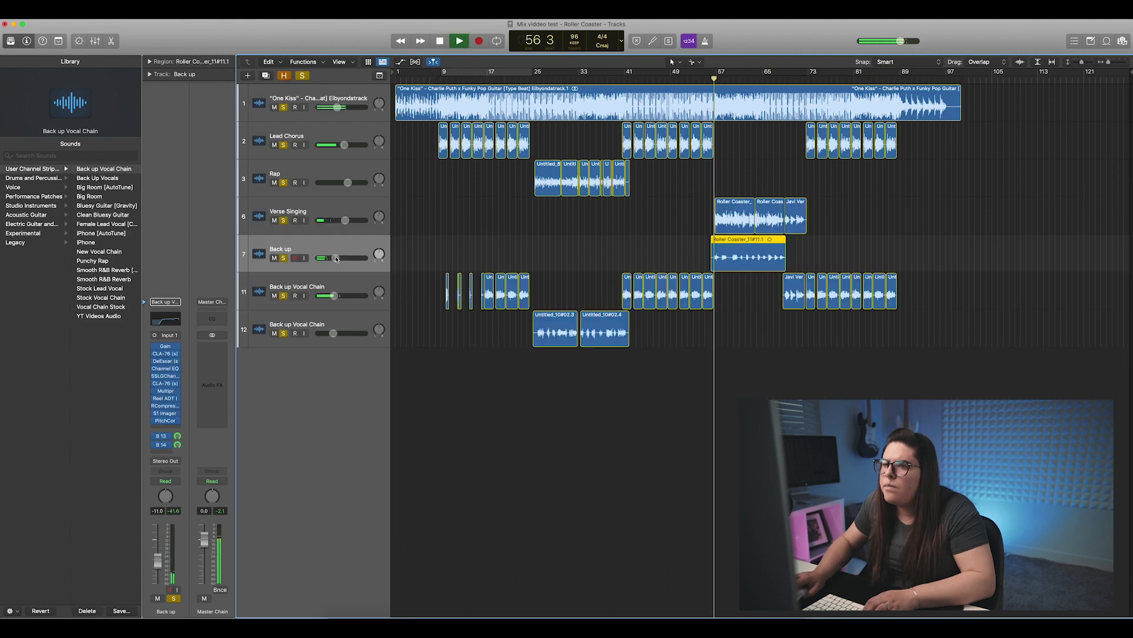
Set the volume of the singing verse's Back up track to -11.8 dB during playback
drag(335, 258, 333, 260)
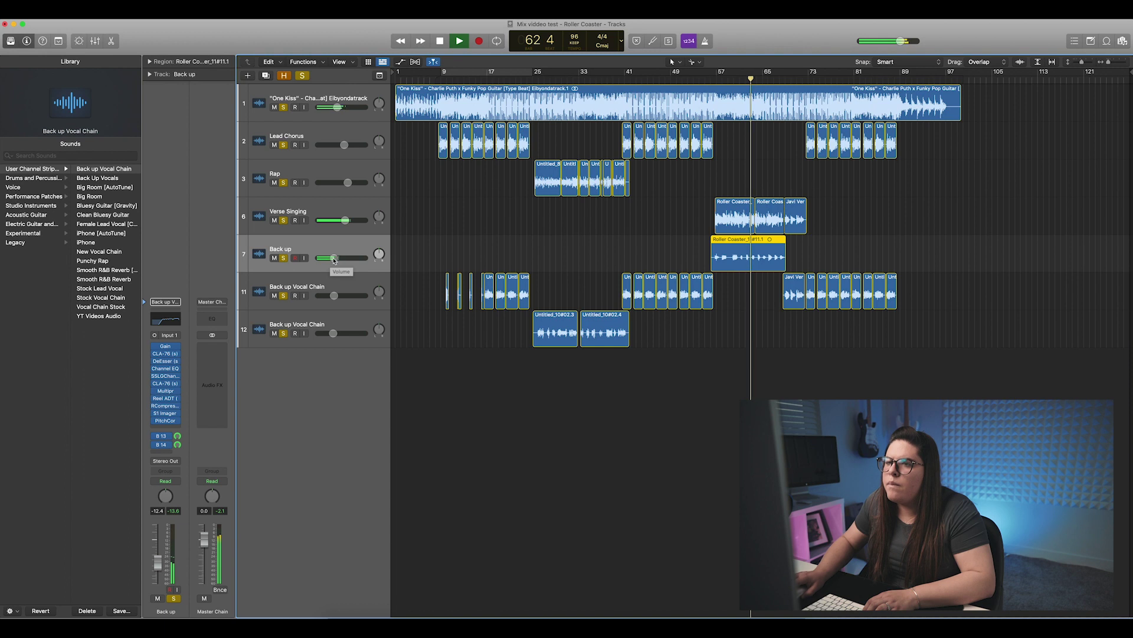
drag(332, 260, 336, 260)
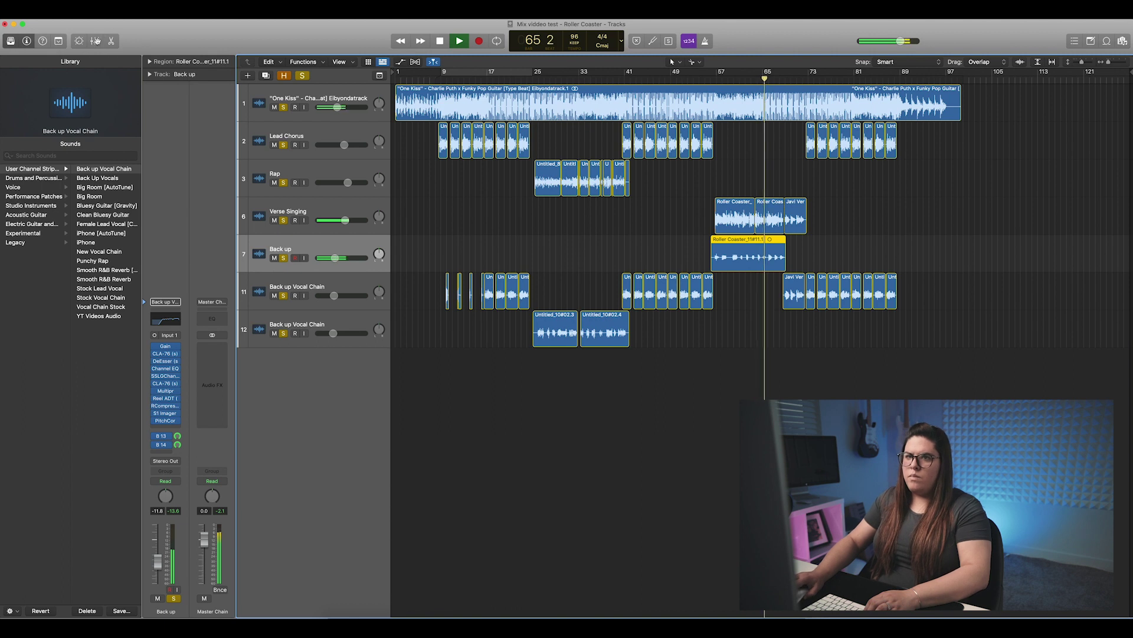
Review the track levels in the mixer, stop playback, close the mixer and place the playhead at bar 5
key(x)
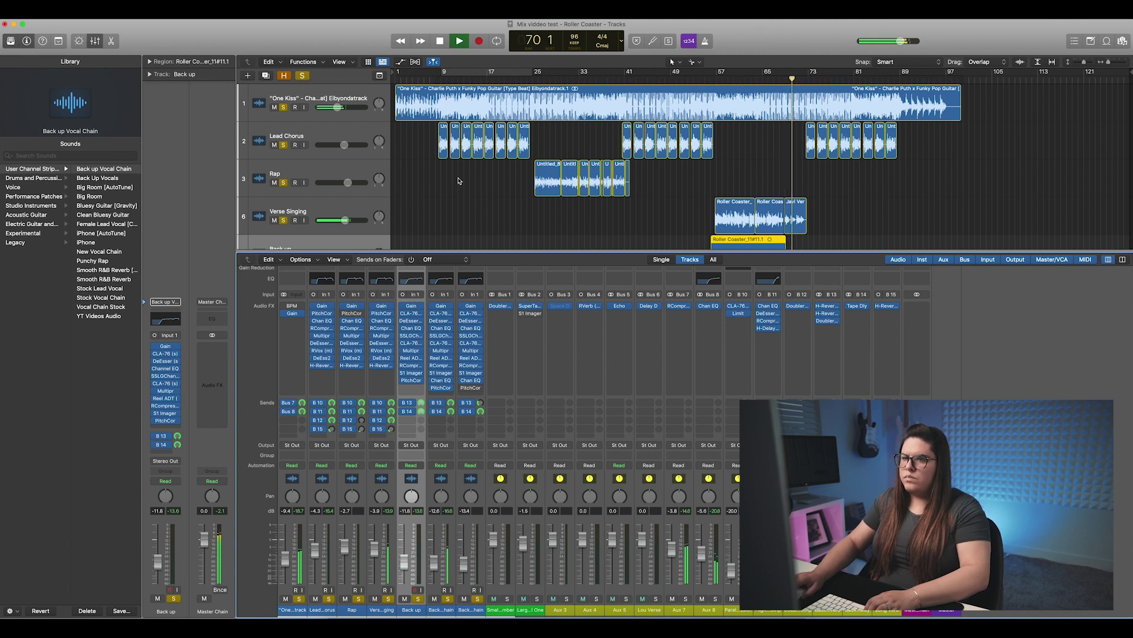
scroll(460, 181, down, 5)
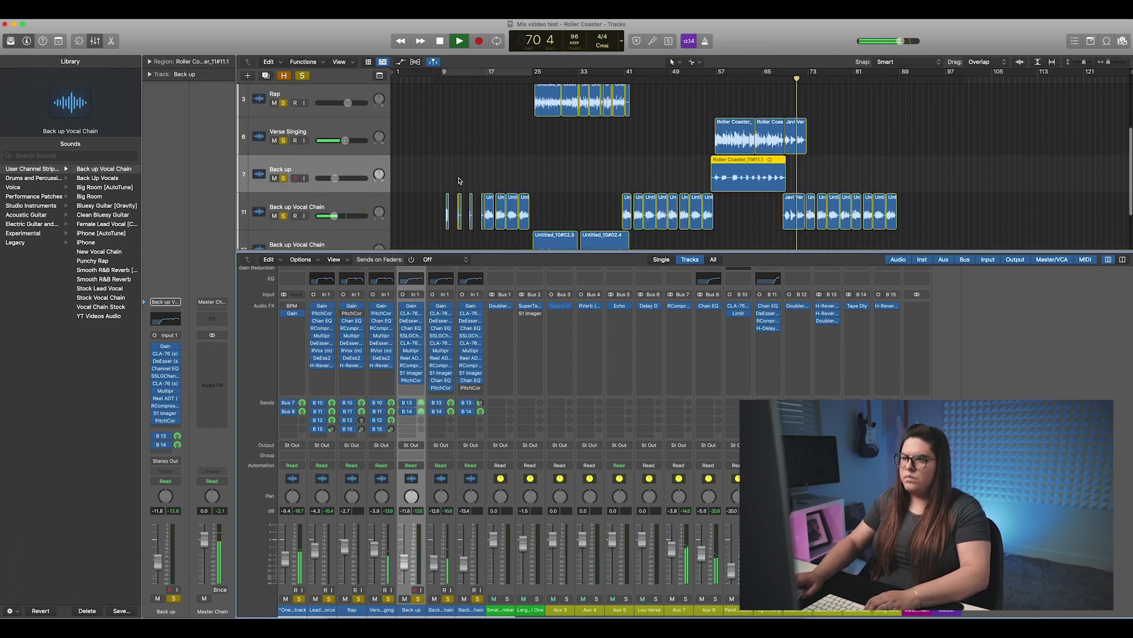
click(460, 180)
key(space)
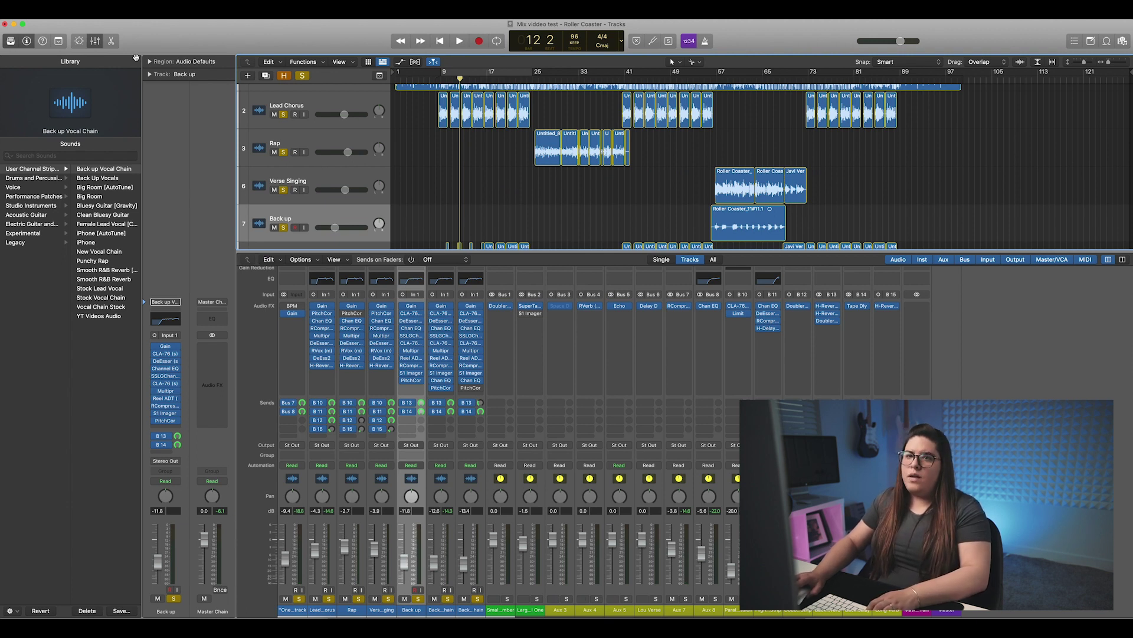
click(98, 43)
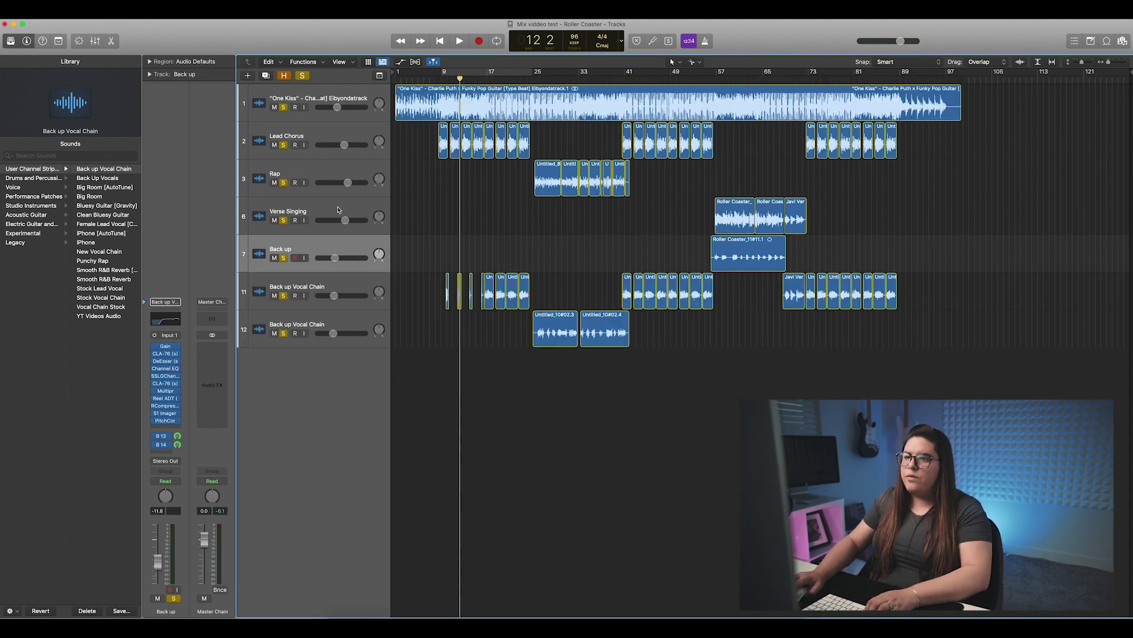
click(417, 79)
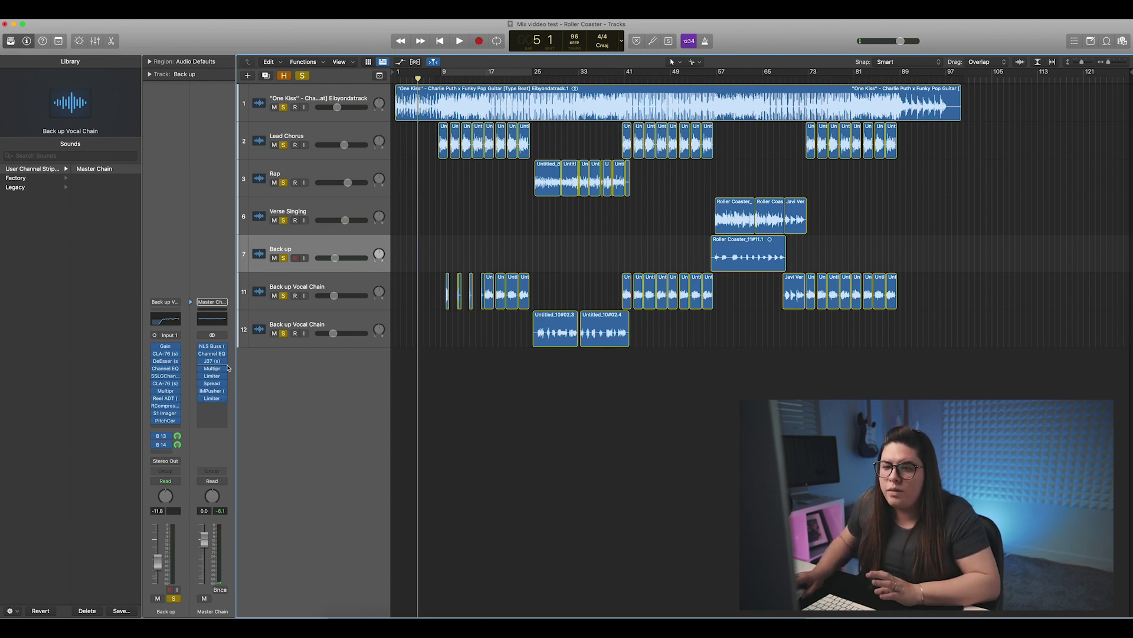
Check the plug-ins available for the Master Chain and set its Limiter gain to +6.4 dB
click(214, 408)
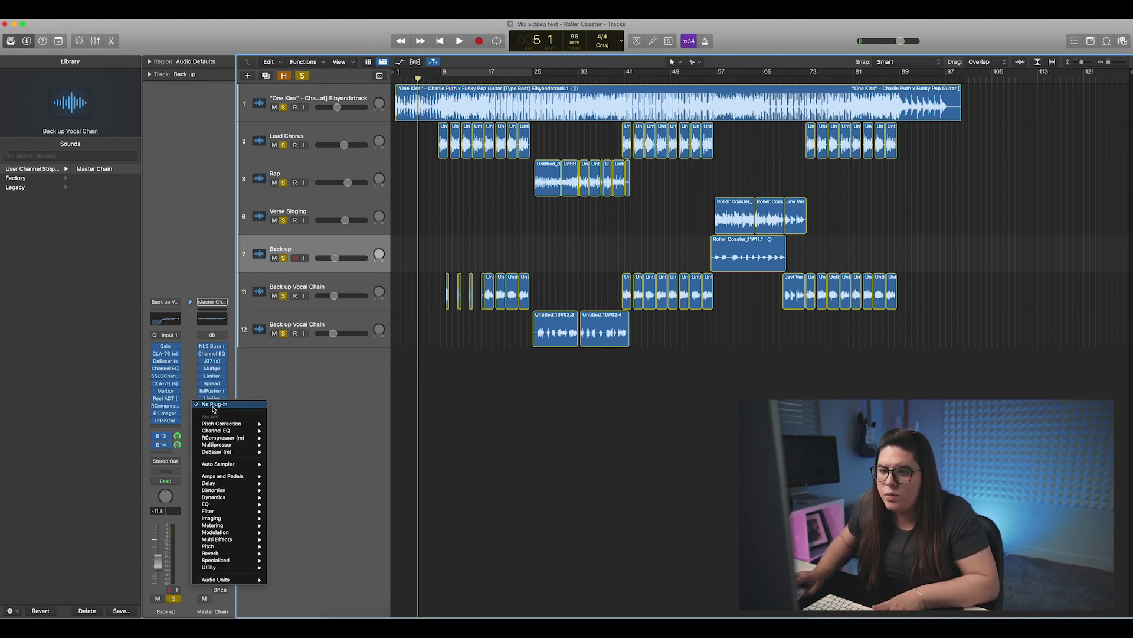
key(Escape)
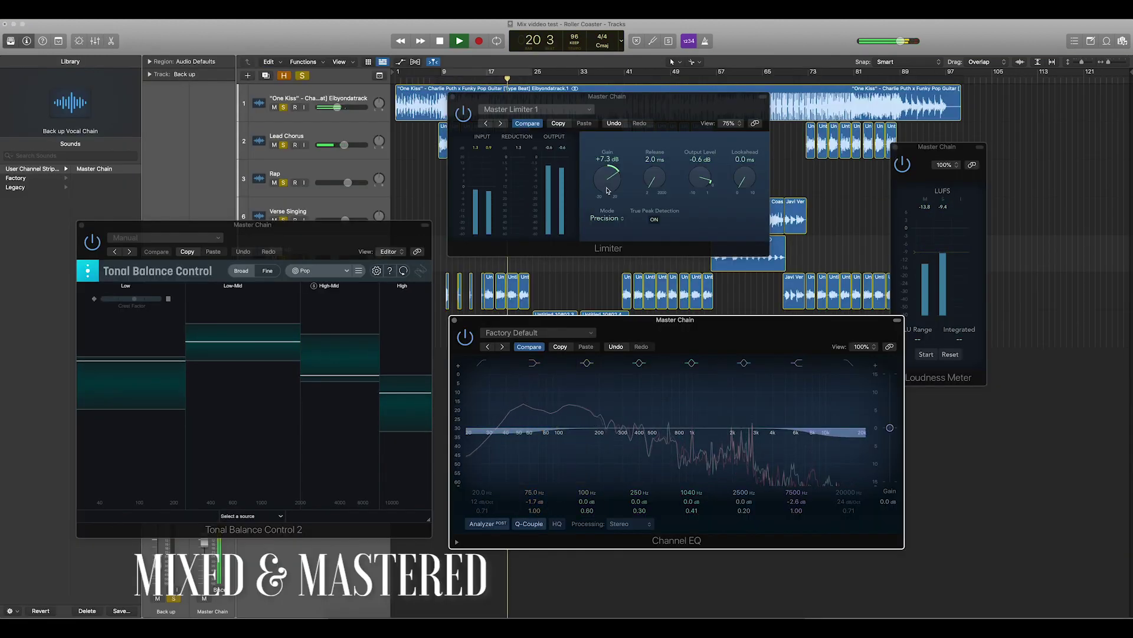
drag(606, 187, 608, 191)
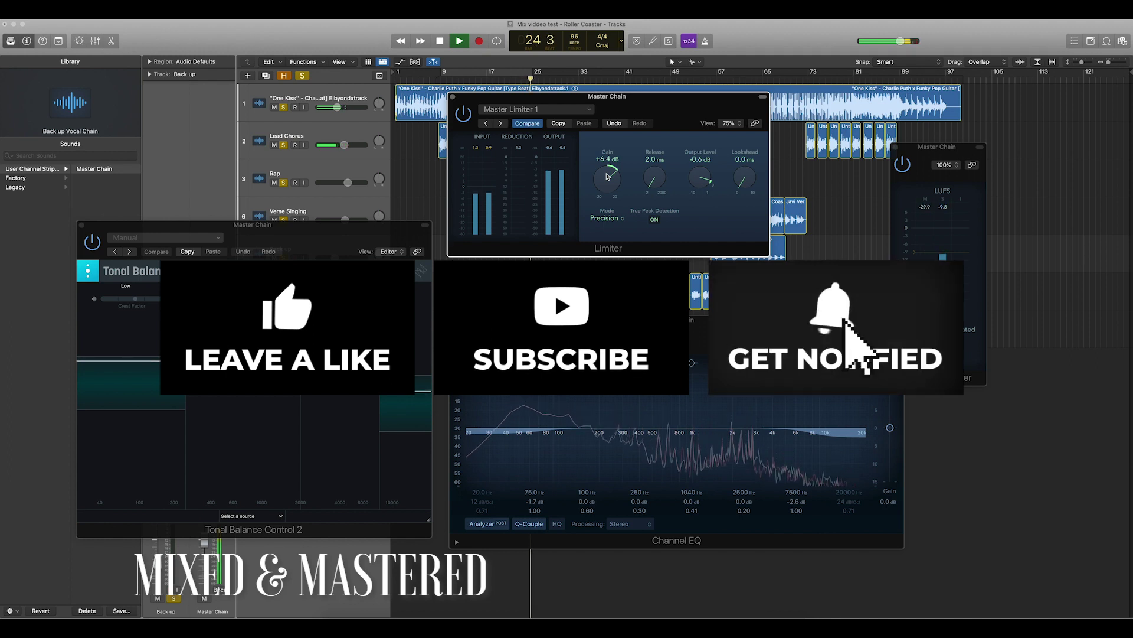
key(space)
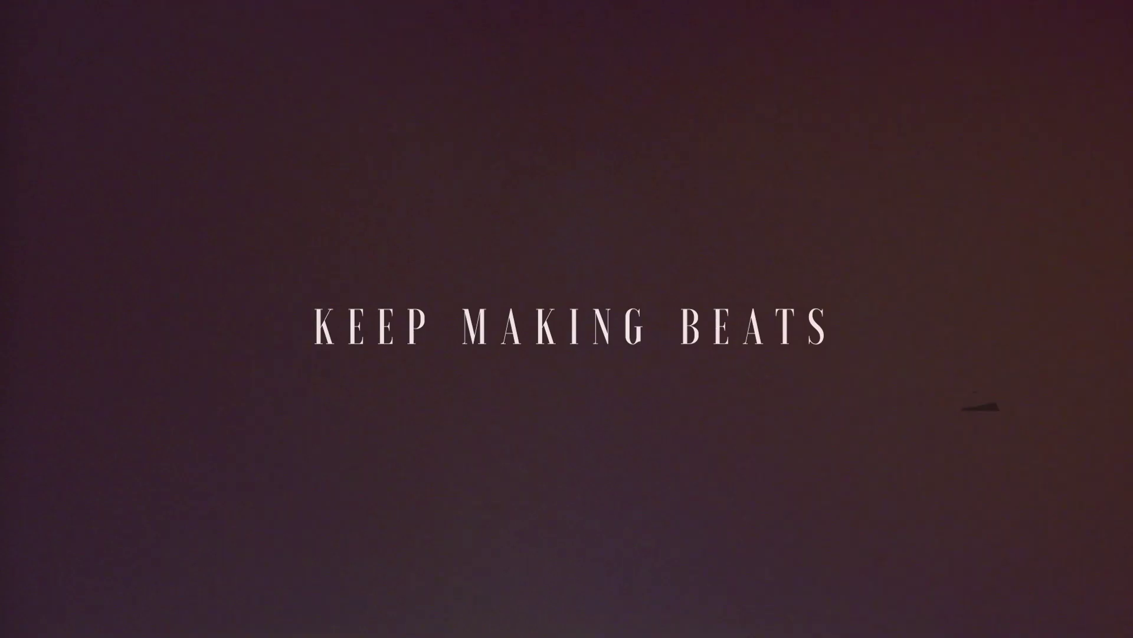